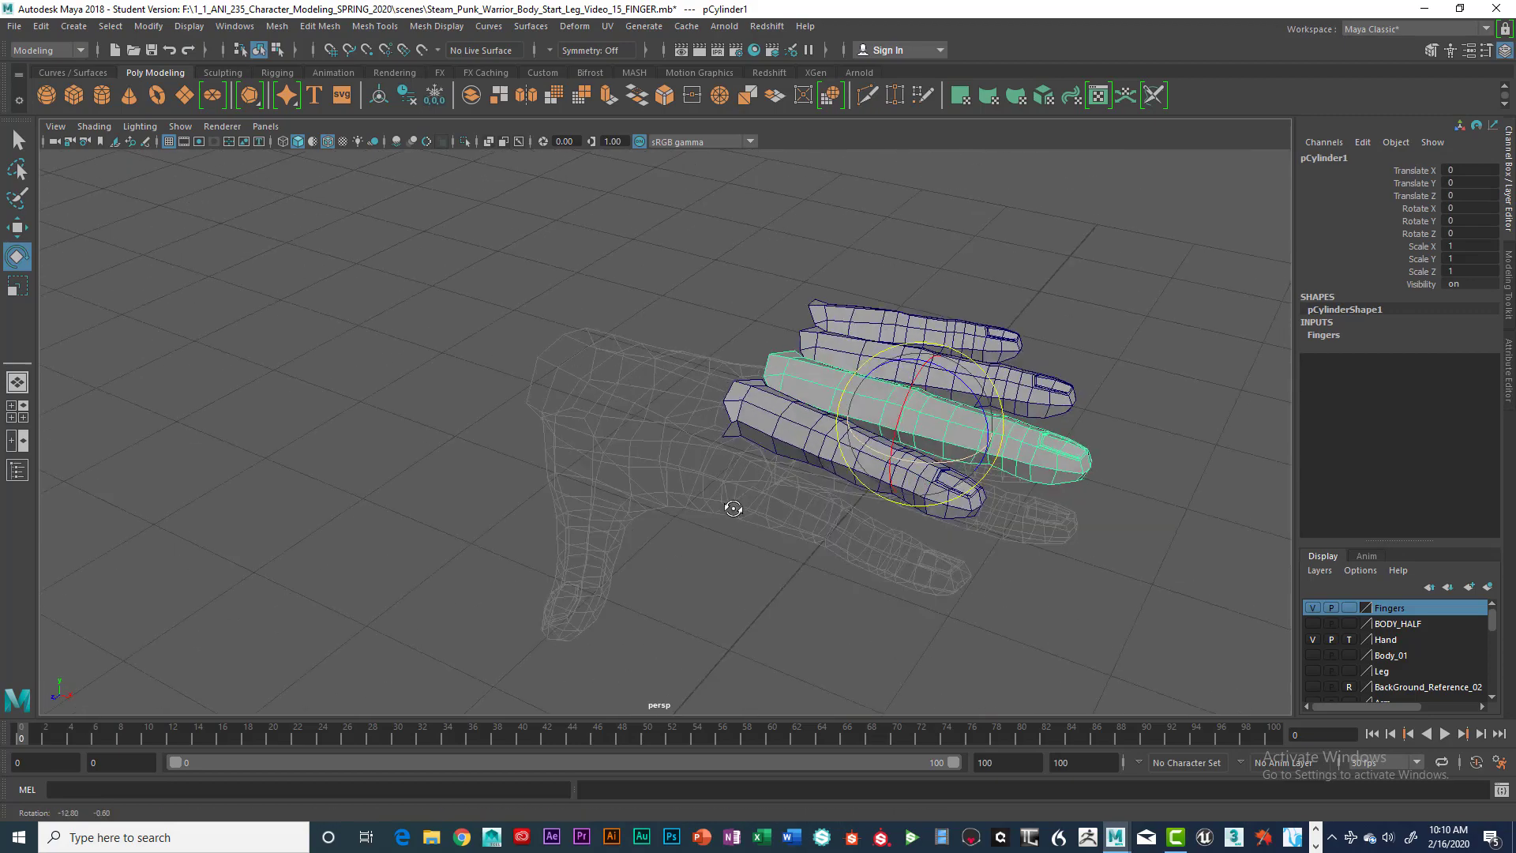
# Step: Duplicate the selected middle finger and move the copy toward the thumb in the top view, to Translate X about -0.177
pyautogui.keyDown('alt'); pyautogui.moveTo(795, 393); pyautogui.dragTo(695, 470); pyautogui.keyUp('alt')
pyautogui.press('space')
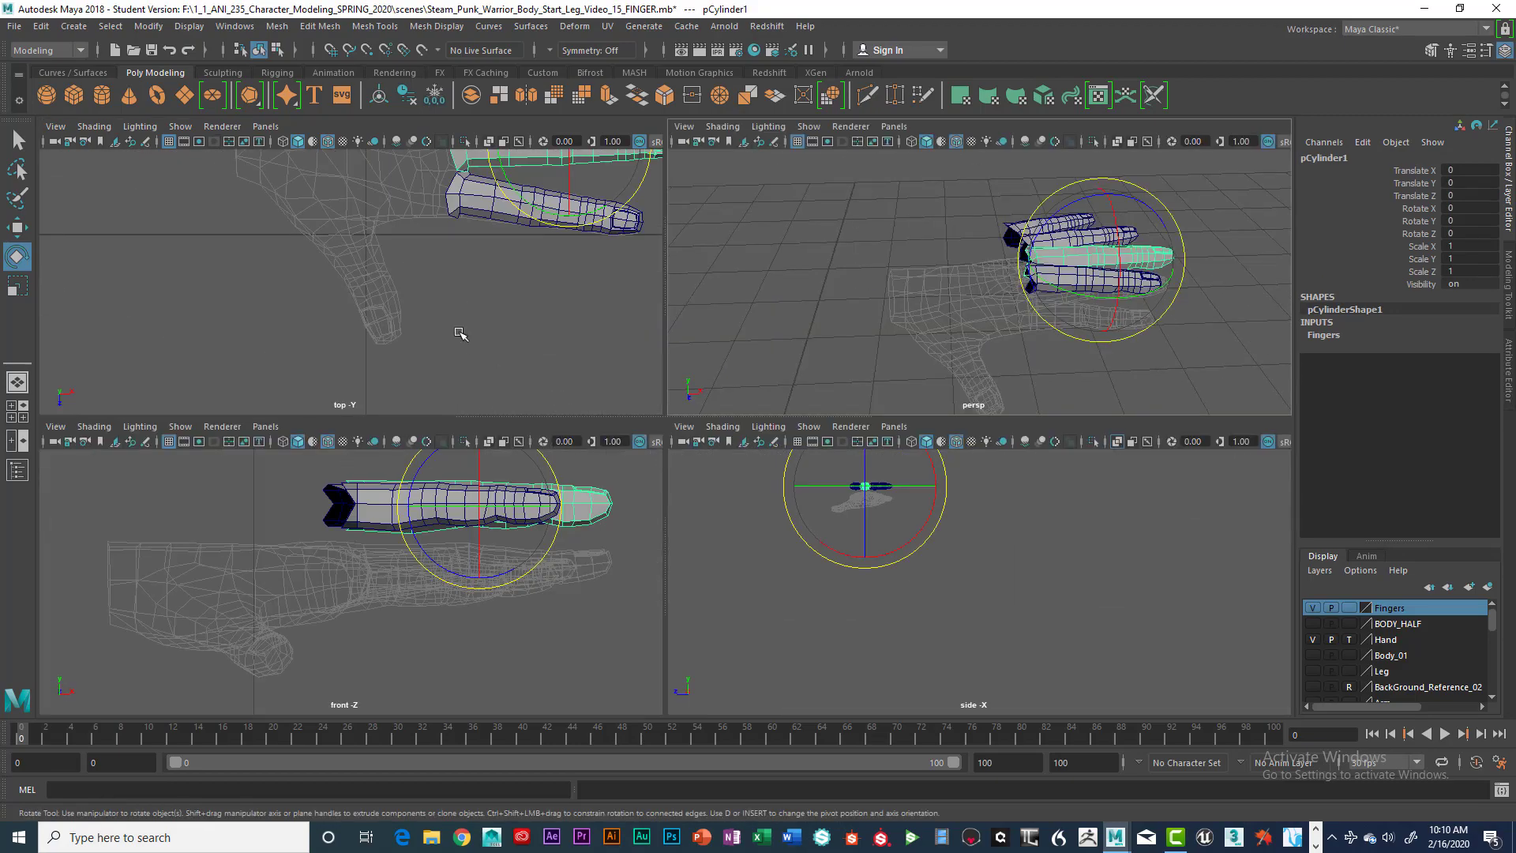
pyautogui.press('space')
pyautogui.keyDown('alt'); pyautogui.moveTo(643, 399); pyautogui.dragTo(718, 514, button='middle'); pyautogui.keyUp('alt')
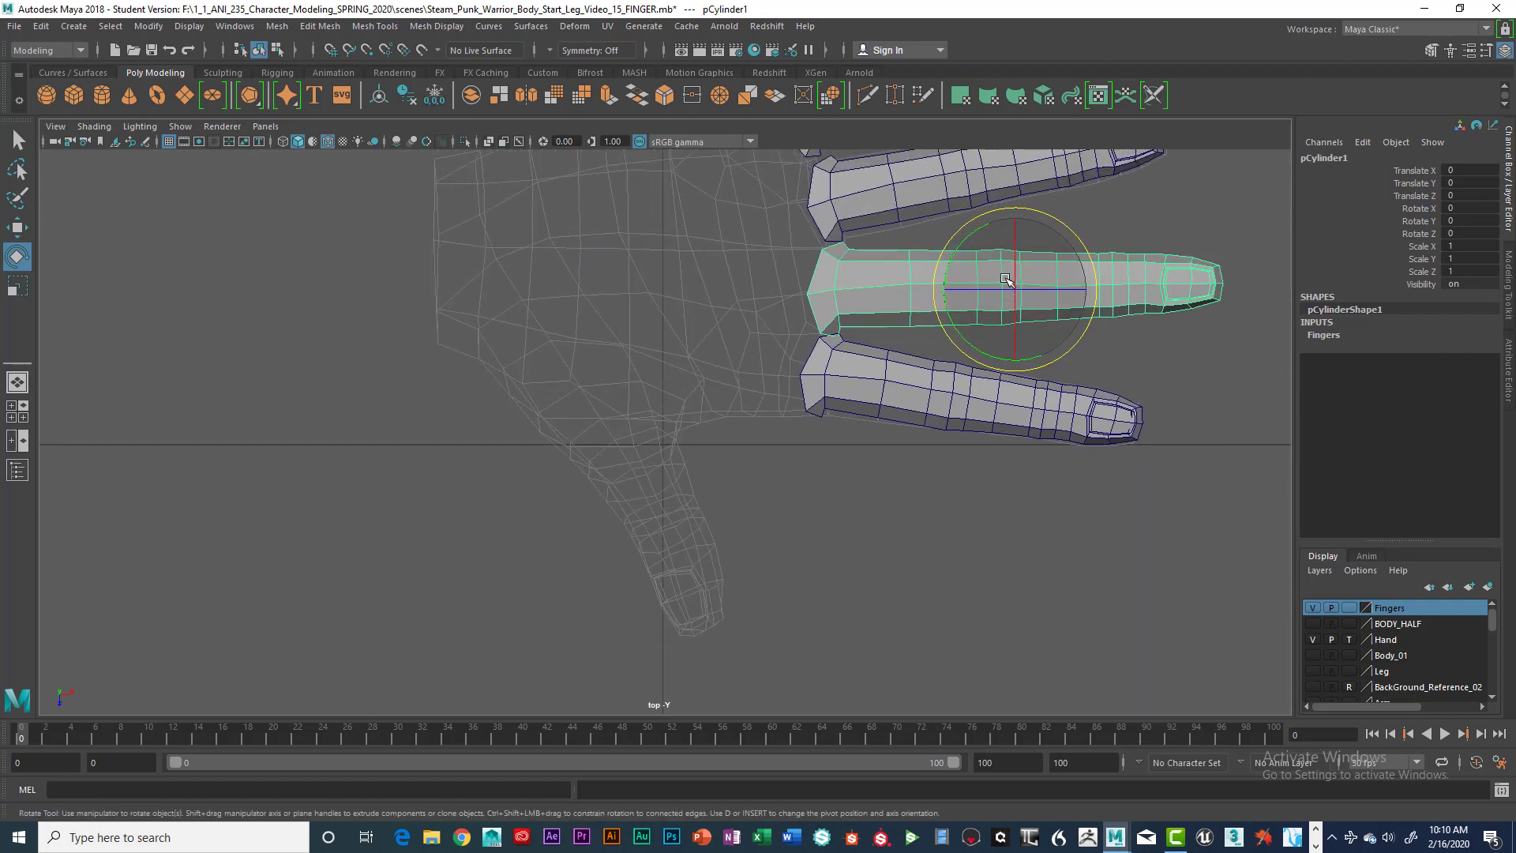
pyautogui.hotkey('ctrl', 'd')
pyautogui.press('w')
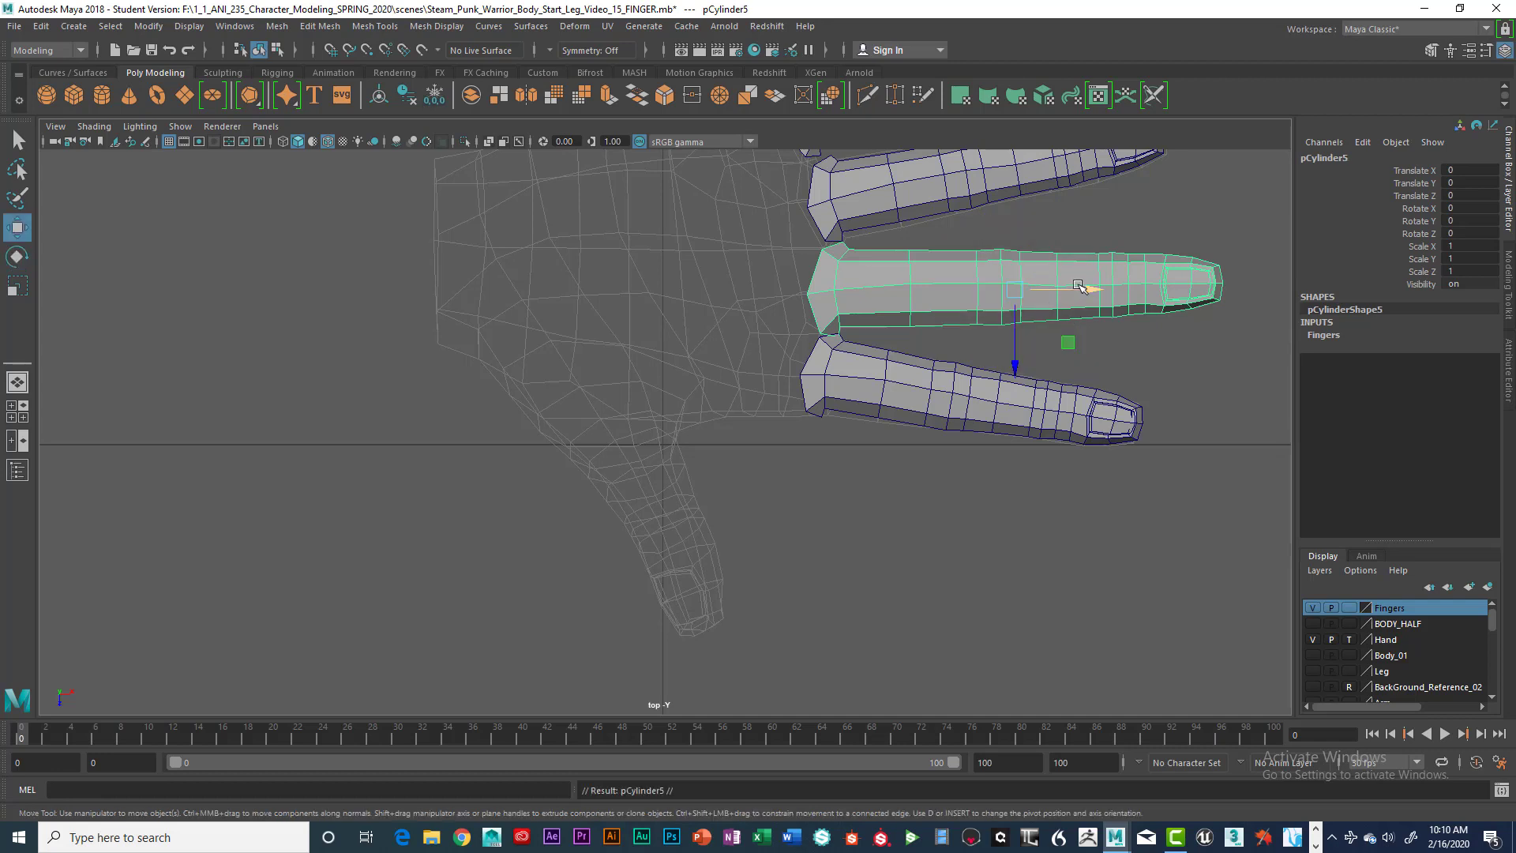
pyautogui.moveTo(1096, 291); pyautogui.dragTo(657, 442)
# Step: Try to rotate the finger copy to about -61.73 in Y and place it near the thumb at about X -0.258, Z 0.101
pyautogui.press('e')
pyautogui.press('w')
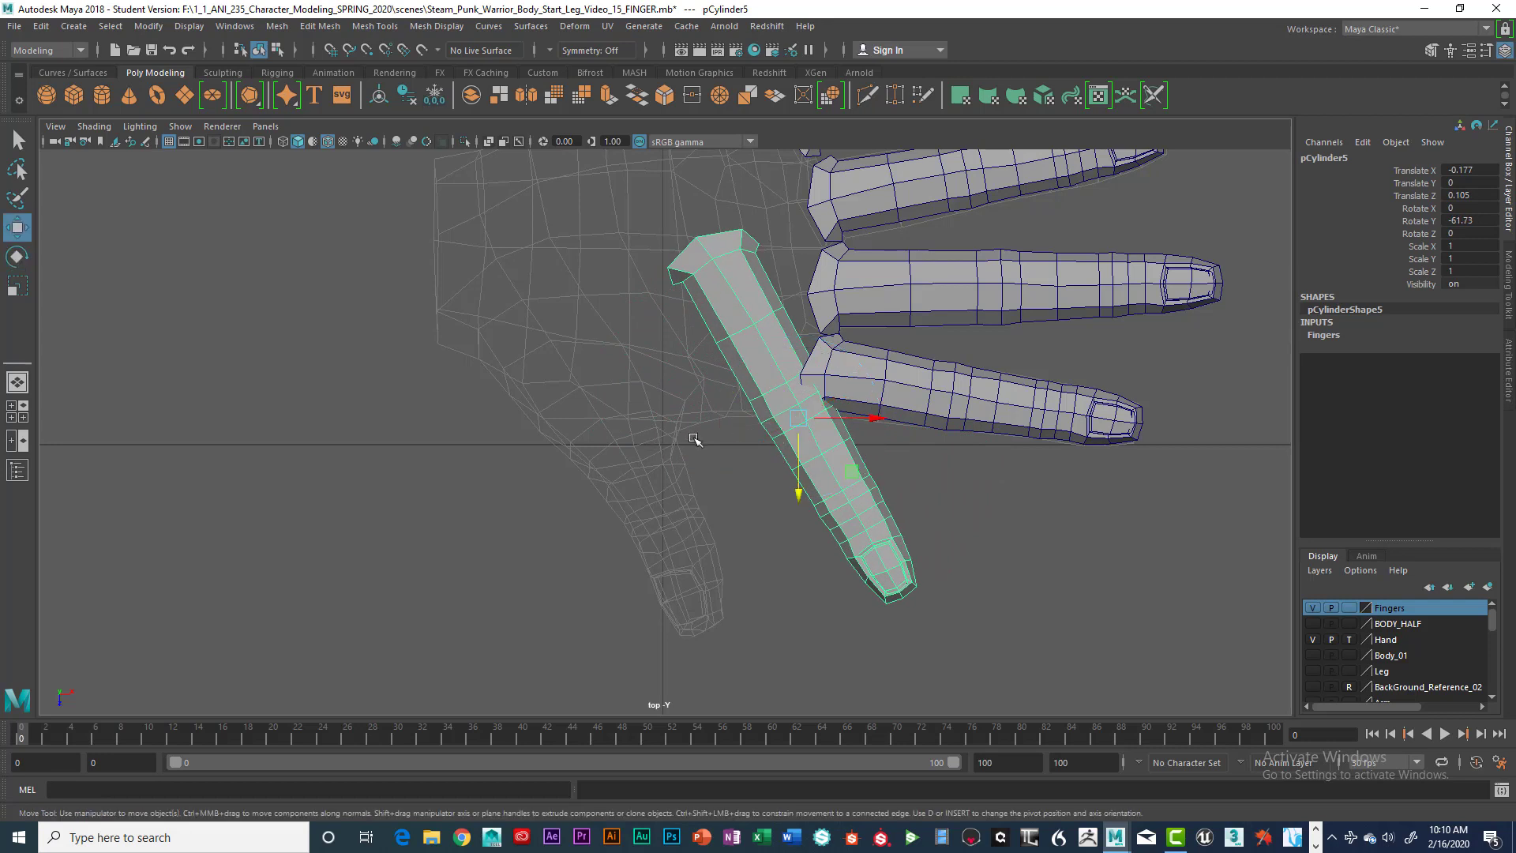
pyautogui.moveTo(855, 418); pyautogui.dragTo(671, 419)
pyautogui.moveTo(629, 487); pyautogui.dragTo(765, 480)
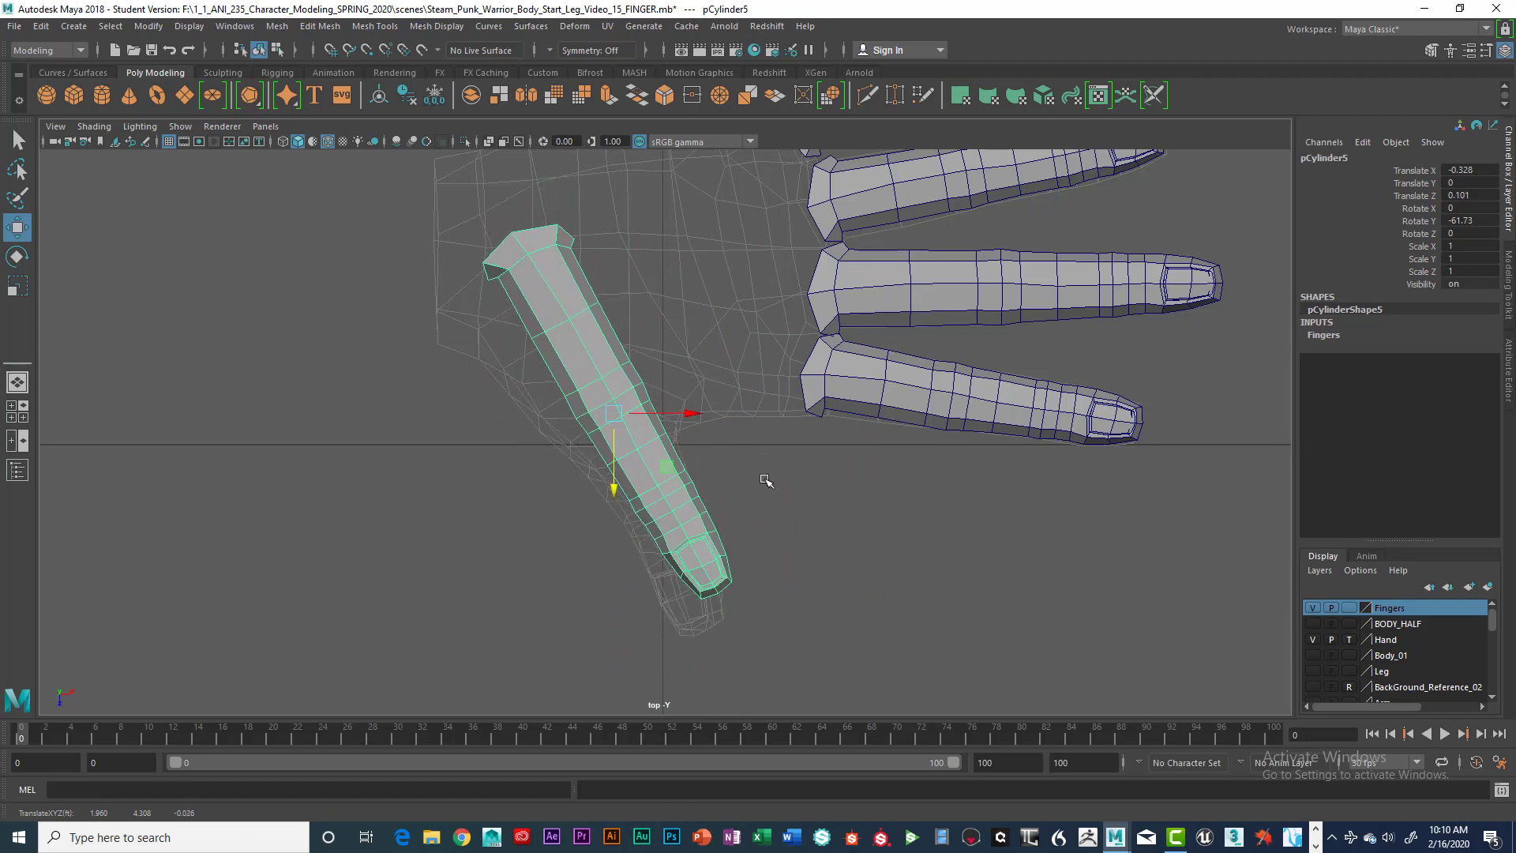
pyautogui.keyDown('alt'); pyautogui.moveTo(757, 471); pyautogui.dragTo(886, 488, button='middle'); pyautogui.keyUp('alt')
pyautogui.moveTo(884, 485)
pyautogui.keyDown('alt'); pyautogui.mouseDown()
pyautogui.moveTo(845, 454)
pyautogui.moveTo(930, 470)
pyautogui.moveTo(886, 493)
pyautogui.mouseUp(); pyautogui.keyUp('alt')
# Step: Examine the rotated finger copy against the thumb wireframe from several angles in the perspective view
pyautogui.press('space')
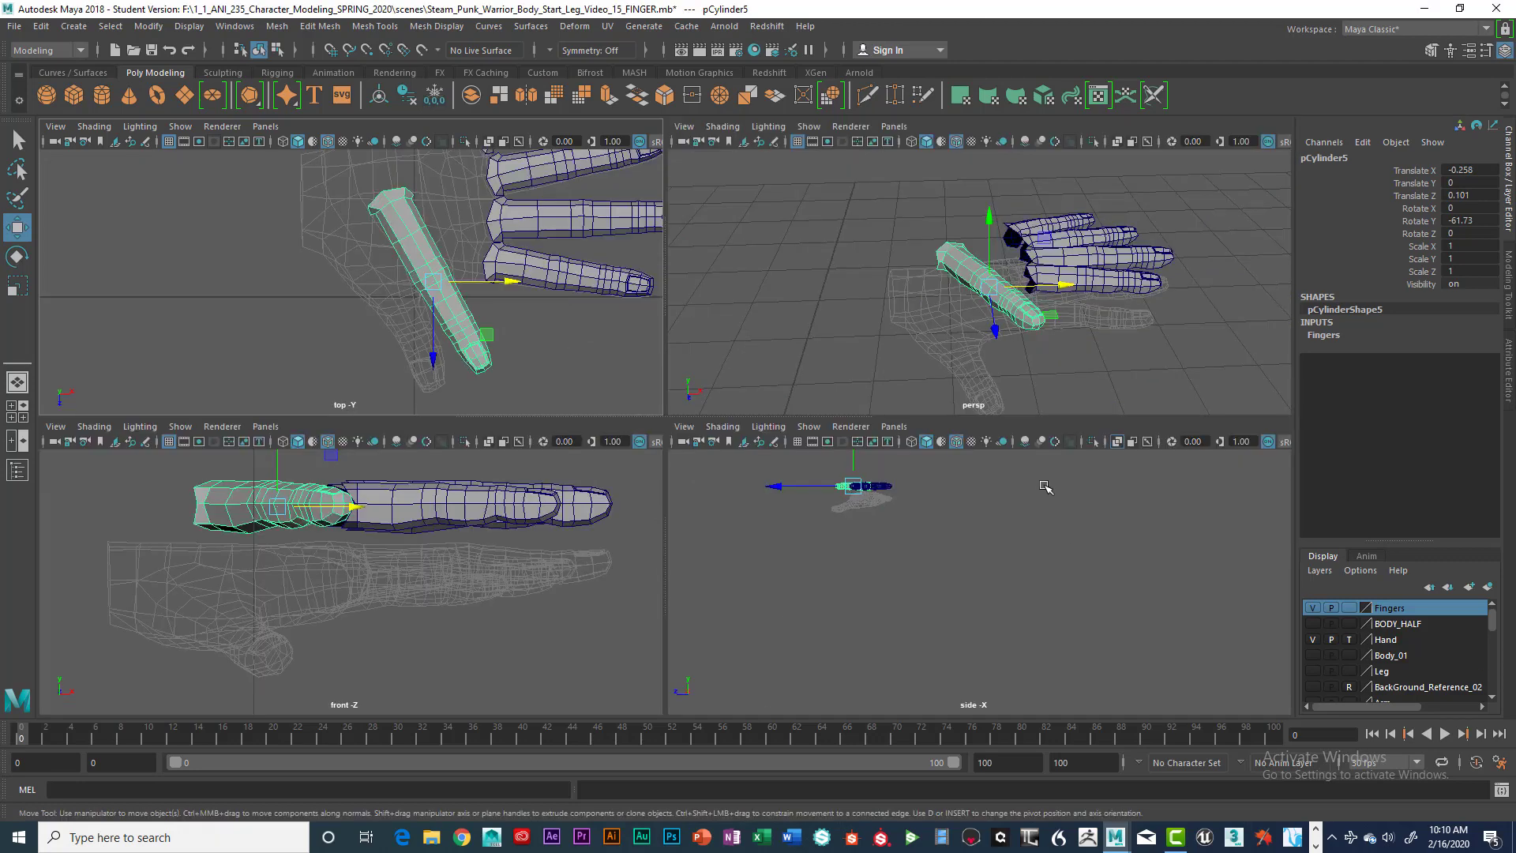
pyautogui.press('space')
pyautogui.keyDown('alt'); pyautogui.moveTo(934, 422); pyautogui.dragTo(799, 470); pyautogui.keyUp('alt')
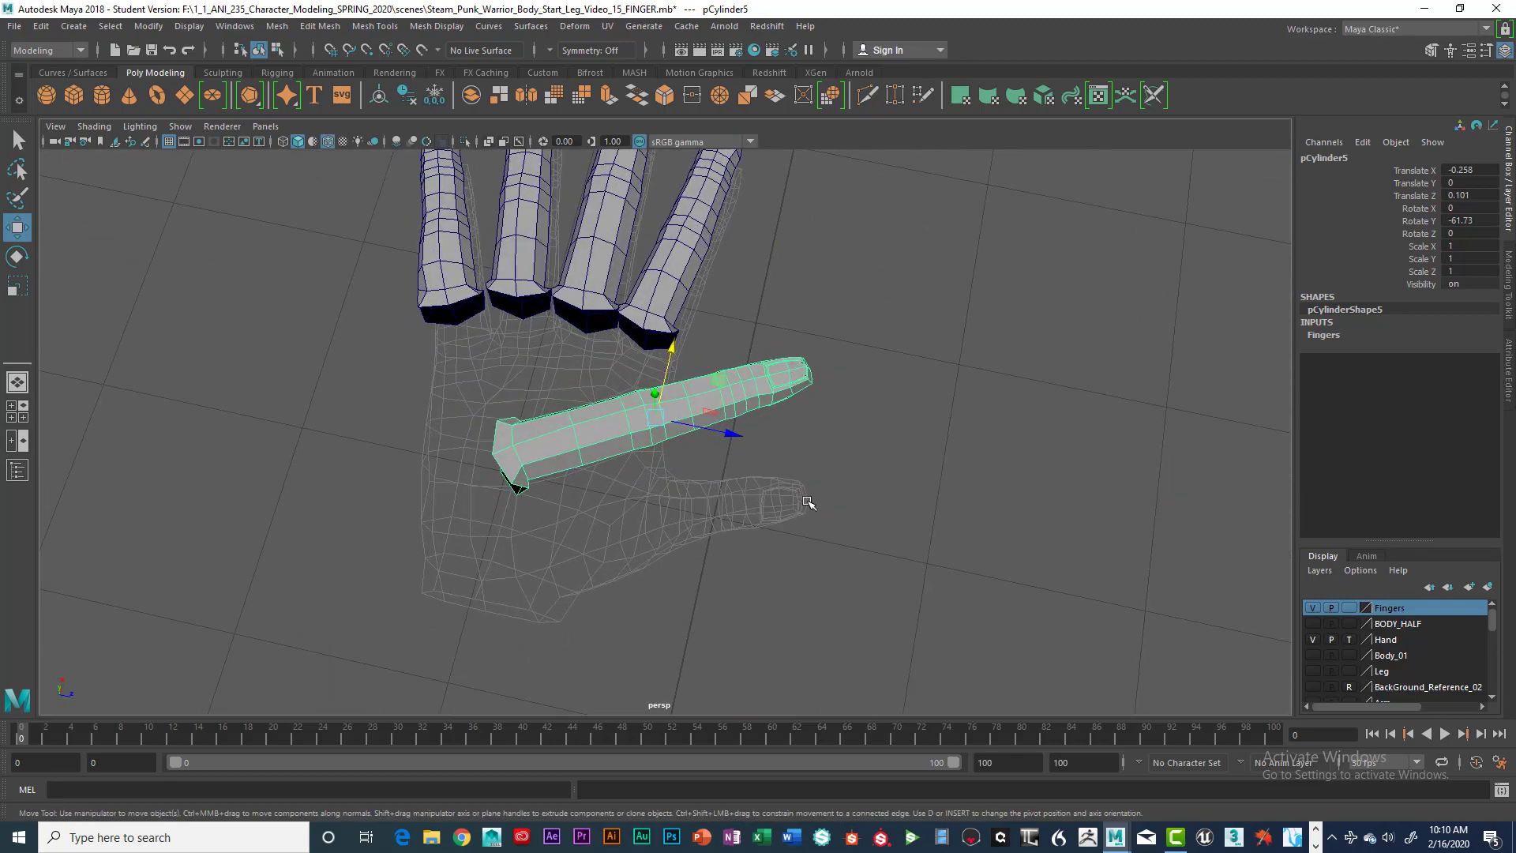
pyautogui.scroll(6, 866, 474)
pyautogui.scroll(-8, 819, 483)
pyautogui.scroll(5, 825, 483)
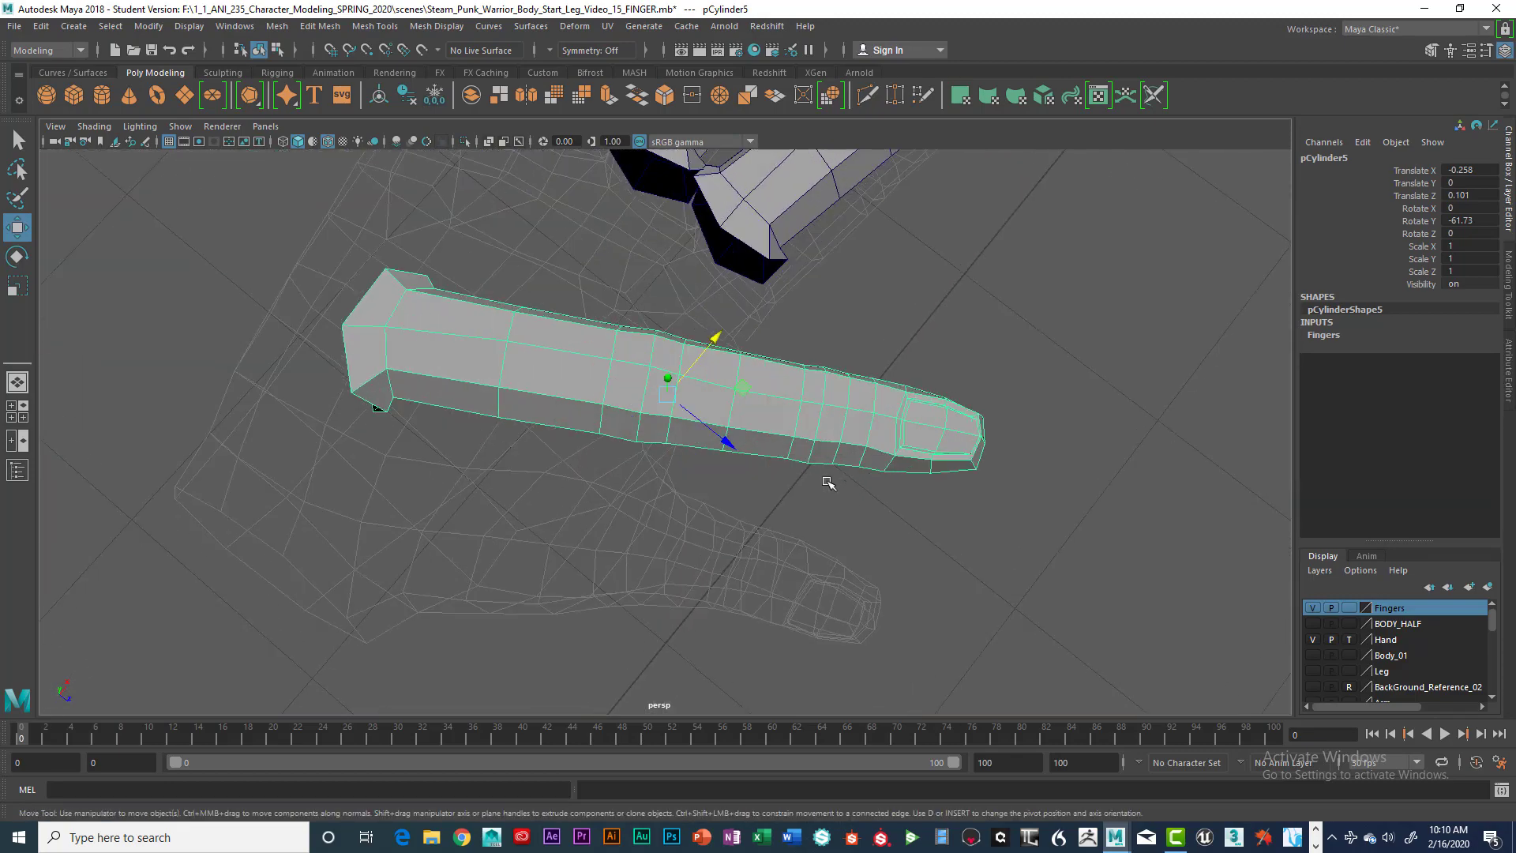
pyautogui.keyDown('alt'); pyautogui.moveTo(819, 479); pyautogui.dragTo(875, 495); pyautogui.keyUp('alt')
pyautogui.keyDown('alt'); pyautogui.moveTo(945, 407); pyautogui.dragTo(821, 393); pyautogui.keyUp('alt')
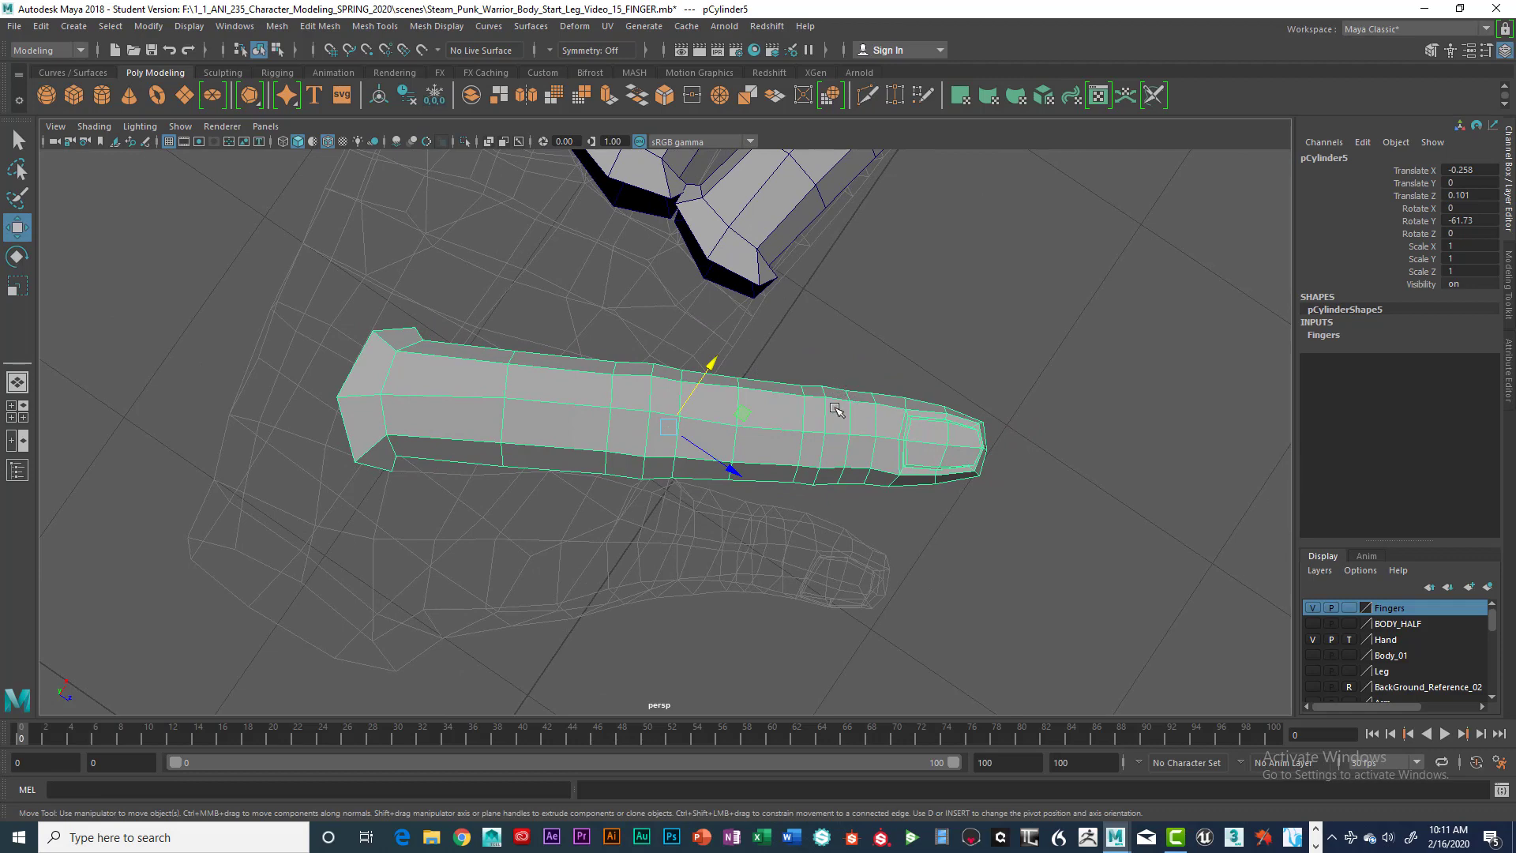
# Step: Undo the finger copy's rotation and its last moves over the thumb in the top view
pyautogui.moveTo(813, 390); pyautogui.dragTo(715, 399, button='right')
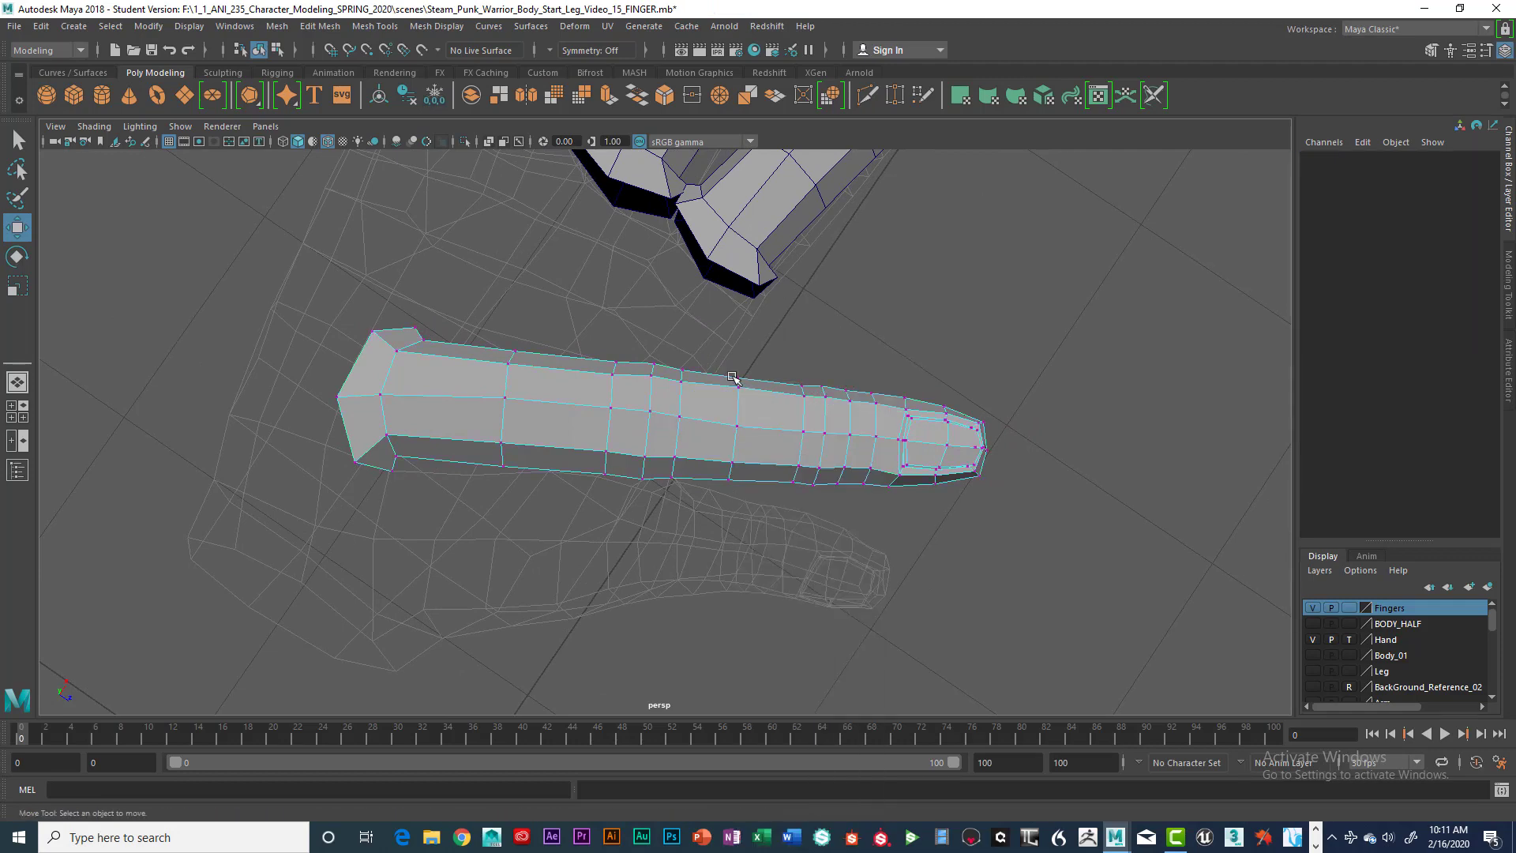
pyautogui.press('space')
pyautogui.press('space')
pyautogui.keyDown('alt'); pyautogui.moveTo(787, 439); pyautogui.dragTo(692, 463, button='middle'); pyautogui.keyUp('alt')
pyautogui.scroll(5, 805, 495)
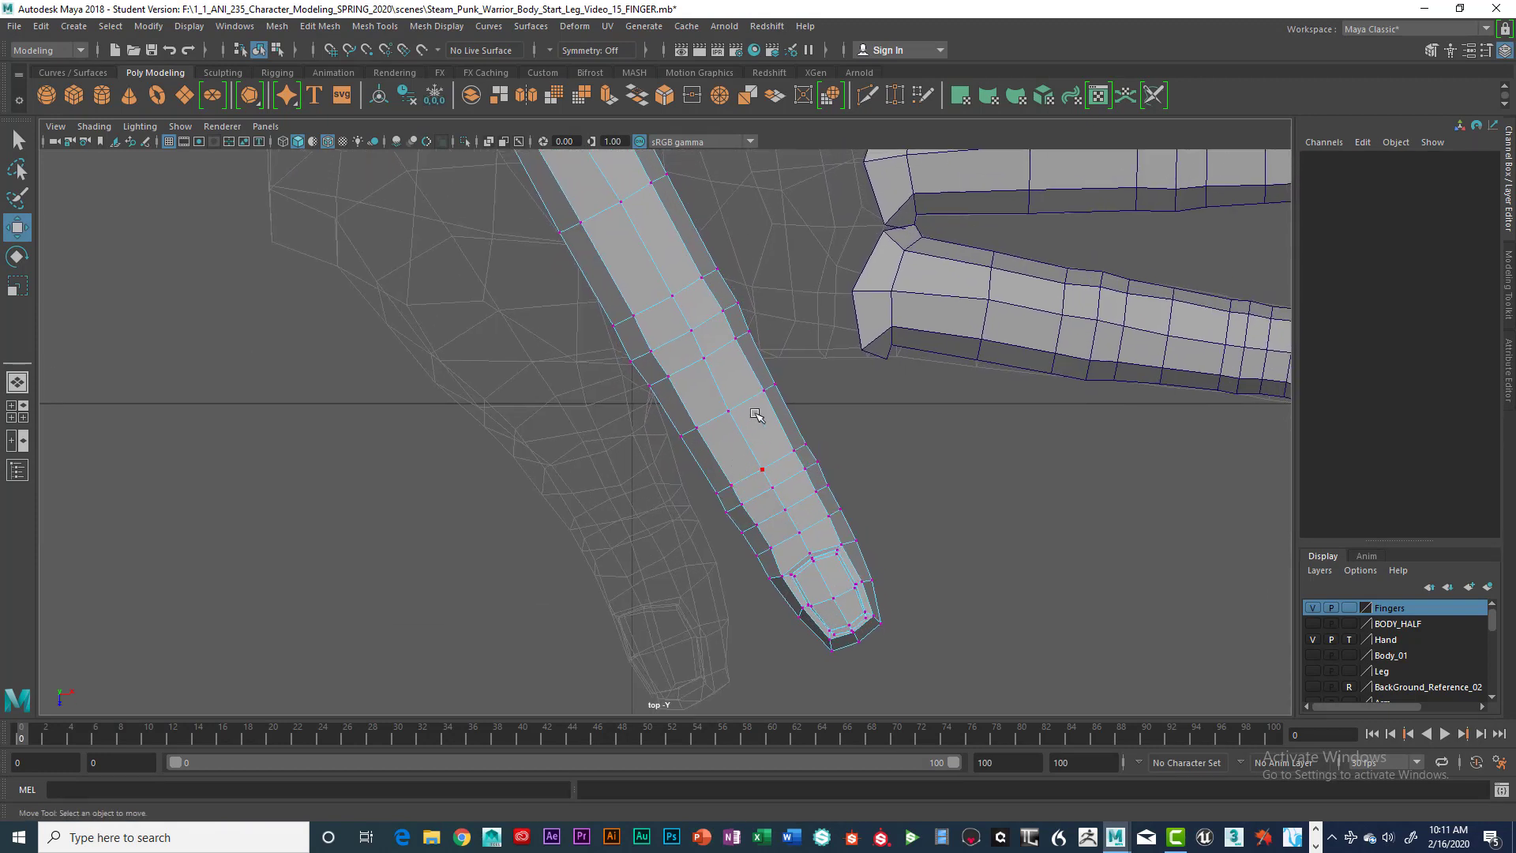
pyautogui.hotkey('ctrl', 'z')
pyautogui.hotkey('ctrl', 'z')
pyautogui.hotkey('ctrl', 'z')
pyautogui.hotkey('ctrl', 'z')
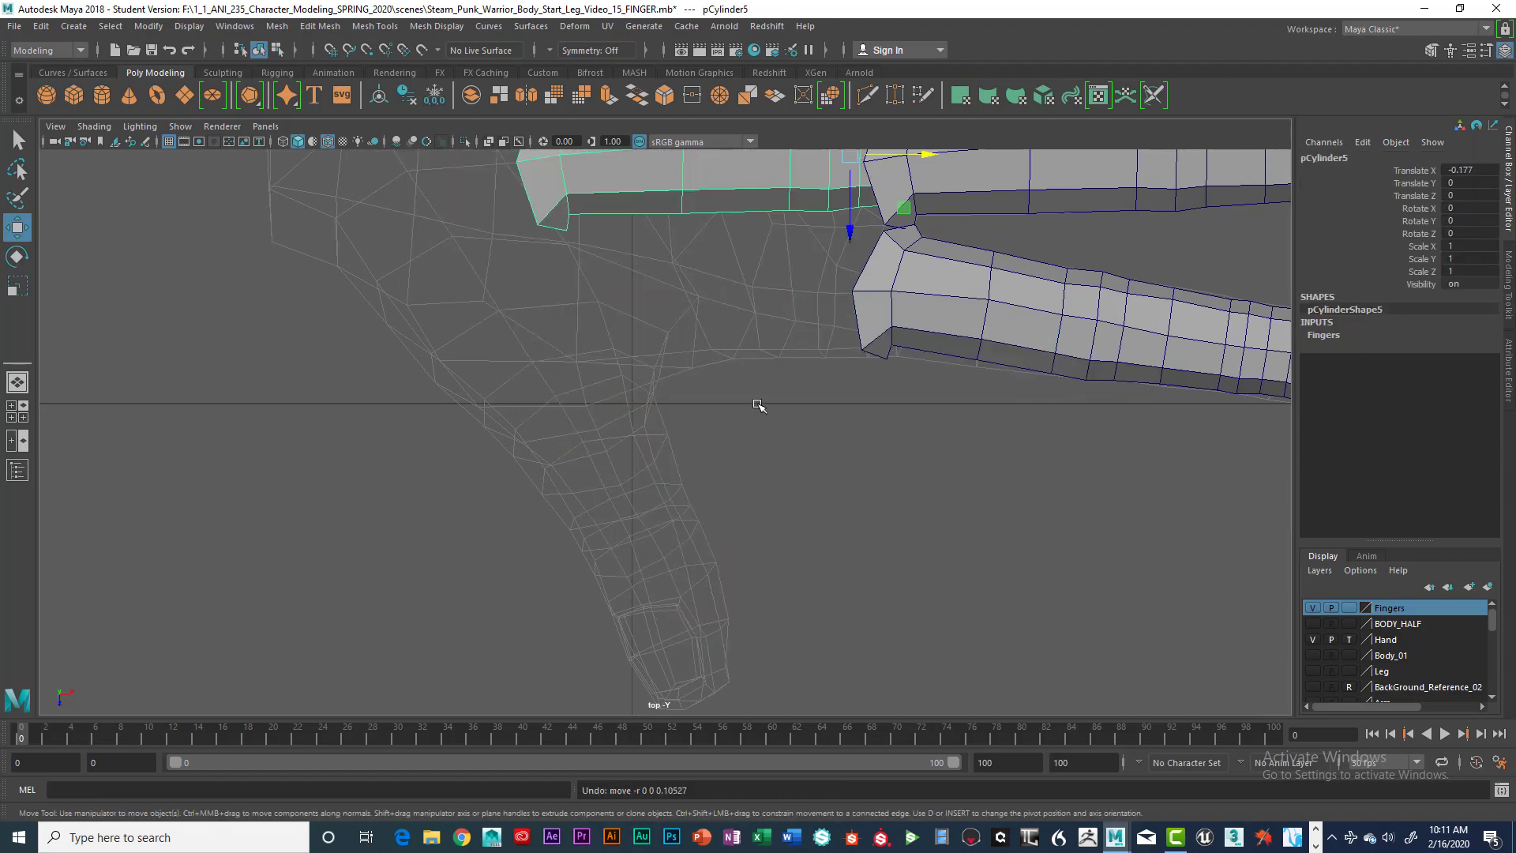
# Step: Move the unrotated finger copy clear of the hand, just beyond the thumb tip, to Translate Z about 0.323
pyautogui.scroll(-4, 758, 405)
pyautogui.moveTo(770, 355); pyautogui.dragTo(791, 614)
pyautogui.scroll(5, 858, 511)
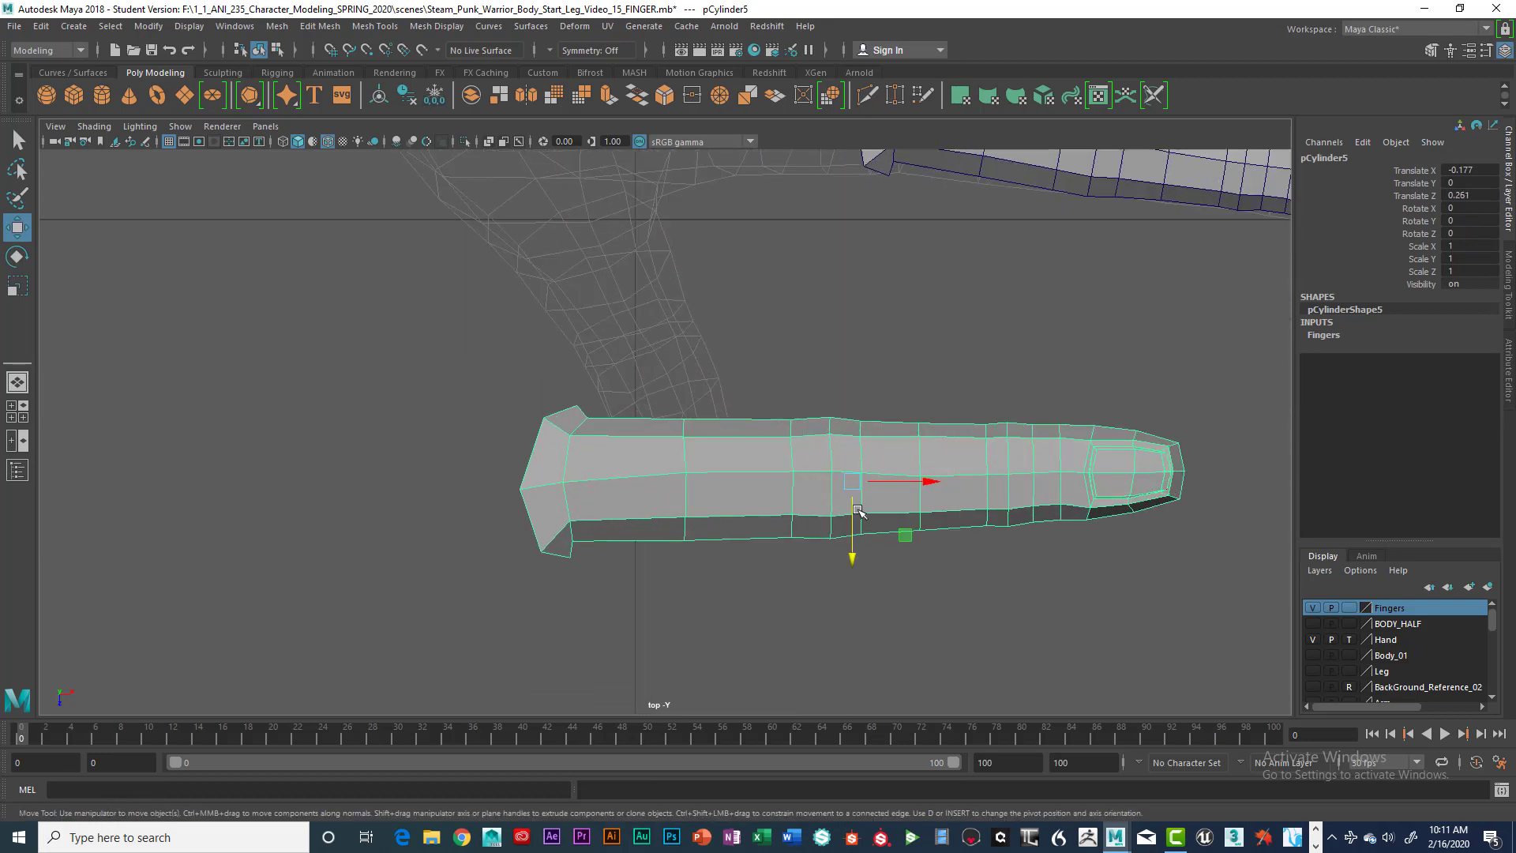
pyautogui.moveTo(854, 534); pyautogui.dragTo(851, 655)
pyautogui.scroll(-3, 829, 592)
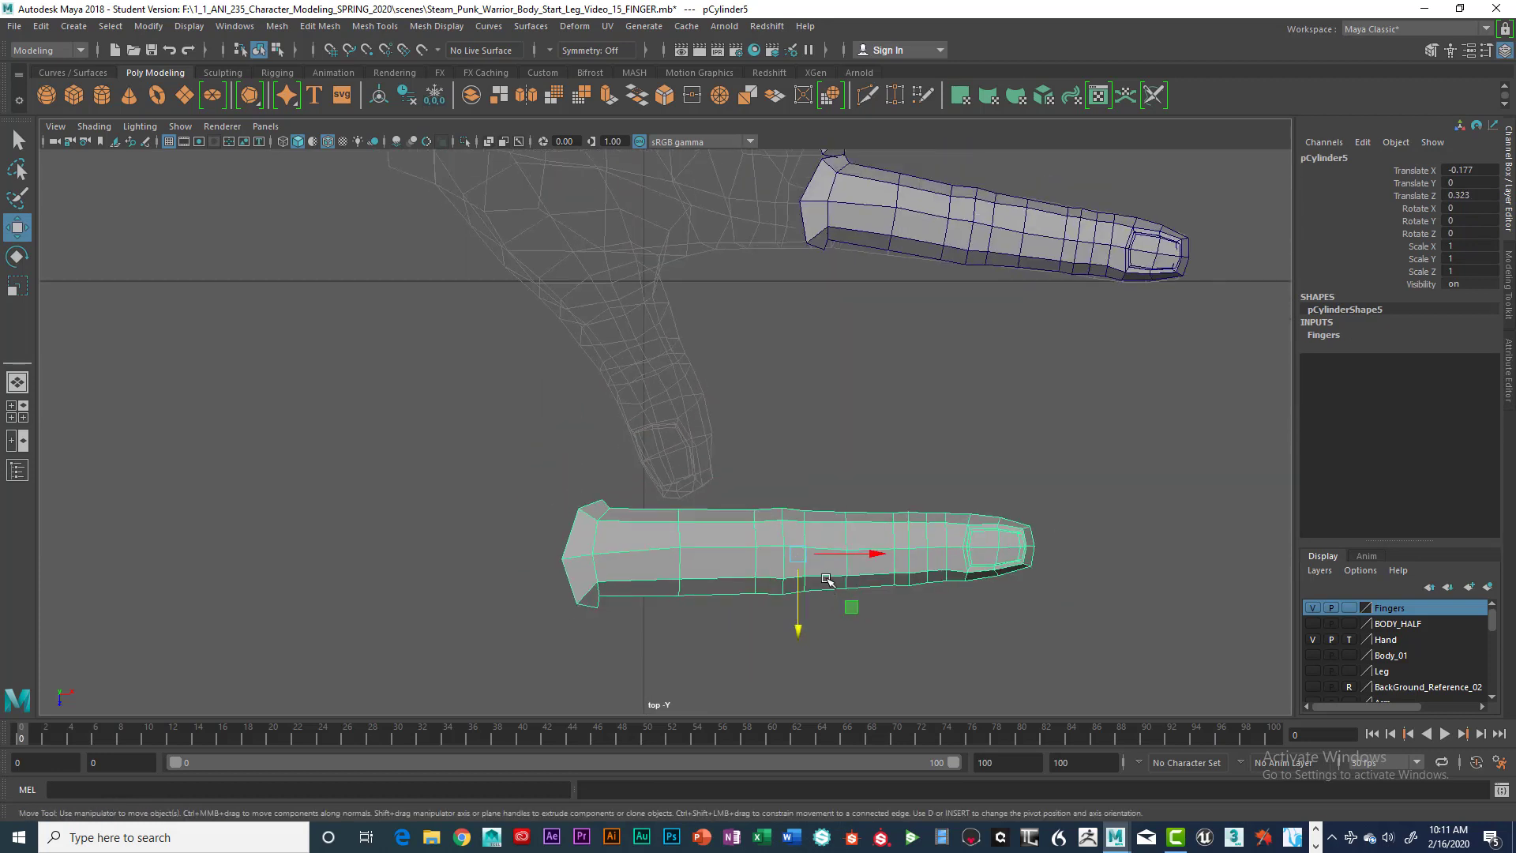
pyautogui.keyDown('alt'); pyautogui.moveTo(782, 549); pyautogui.dragTo(749, 573, button='middle'); pyautogui.keyUp('alt')
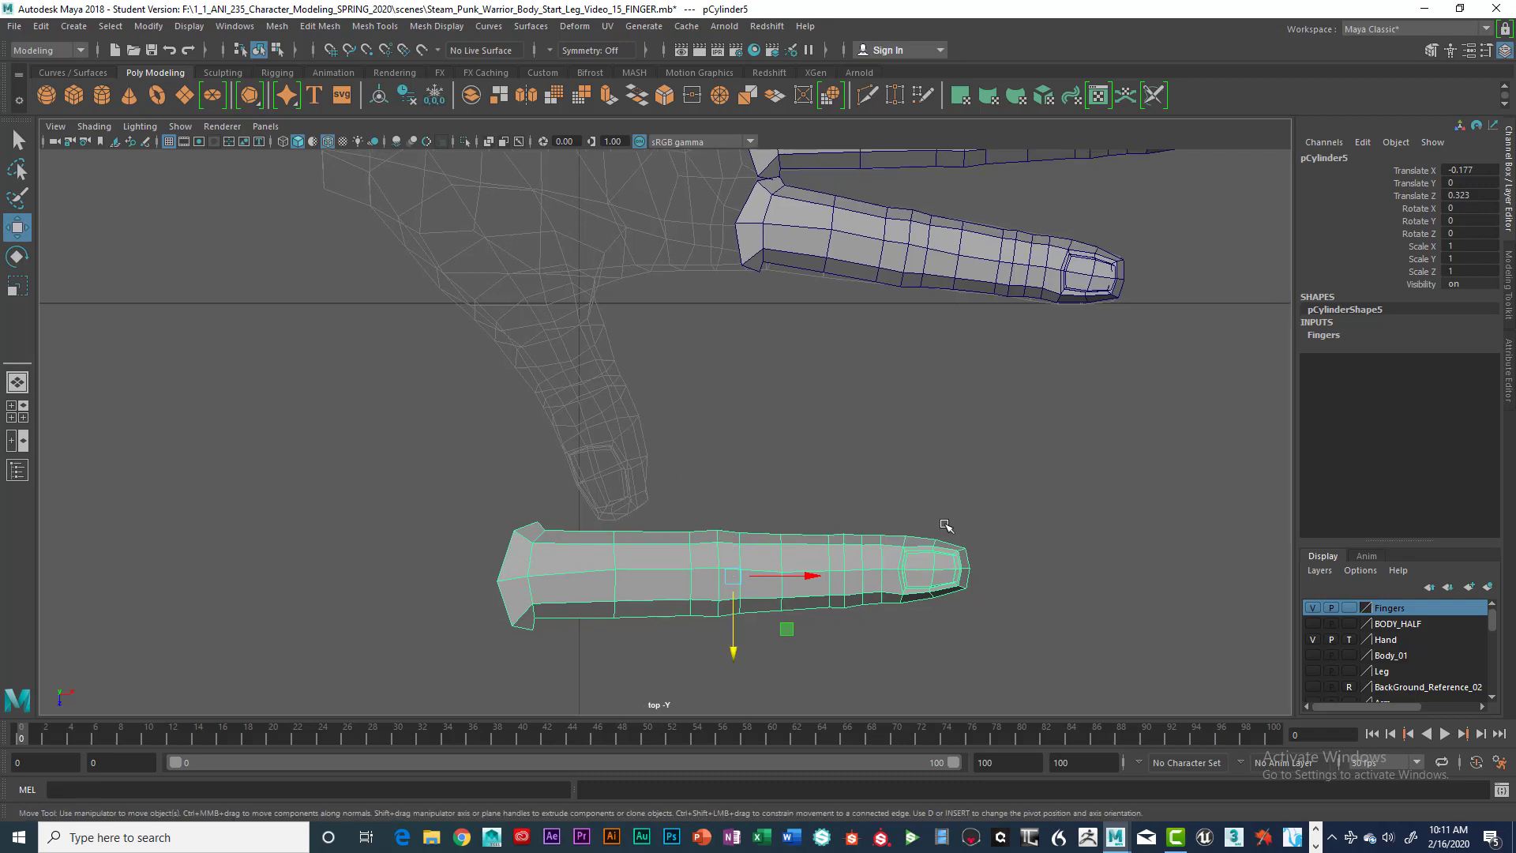
pyautogui.scroll(1, 909, 540)
pyautogui.keyDown('alt'); pyautogui.moveTo(911, 546); pyautogui.dragTo(870, 483, button='middle'); pyautogui.keyUp('alt')
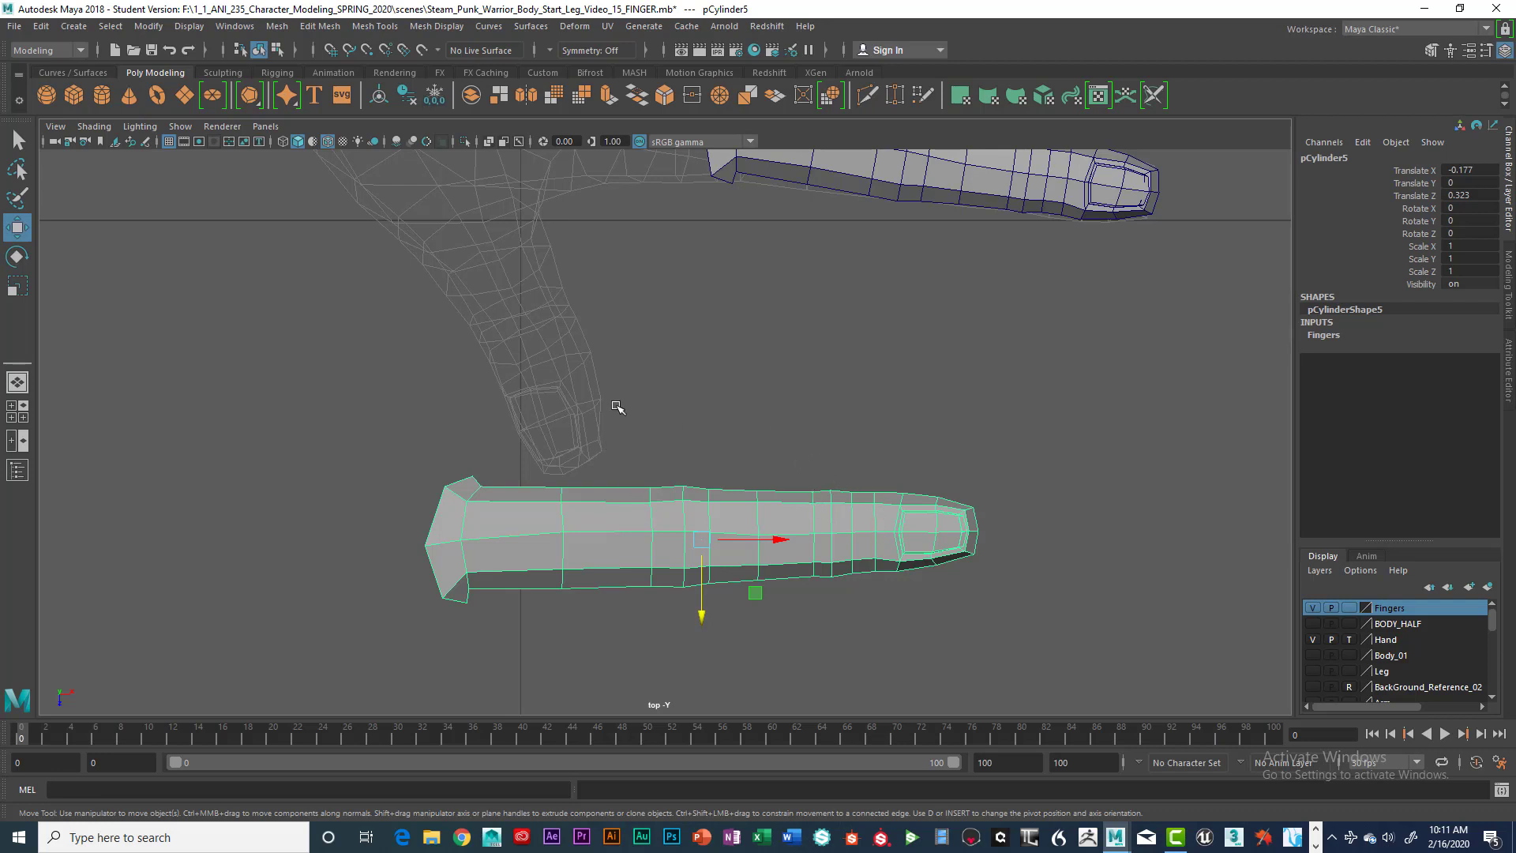
# Step: Shorten the finger copy's lower section by moving the vertex rings from the first knuckle outward, and those nearer the base, toward the base
pyautogui.moveTo(617, 407); pyautogui.dragTo(999, 602)
pyautogui.moveTo(646, 381); pyautogui.dragTo(579, 386, button='right')
pyautogui.moveTo(619, 393); pyautogui.dragTo(983, 592)
pyautogui.moveTo(882, 537); pyautogui.dragTo(850, 539)
pyautogui.moveTo(517, 426); pyautogui.dragTo(967, 638)
pyautogui.moveTo(825, 542); pyautogui.dragTo(778, 543)
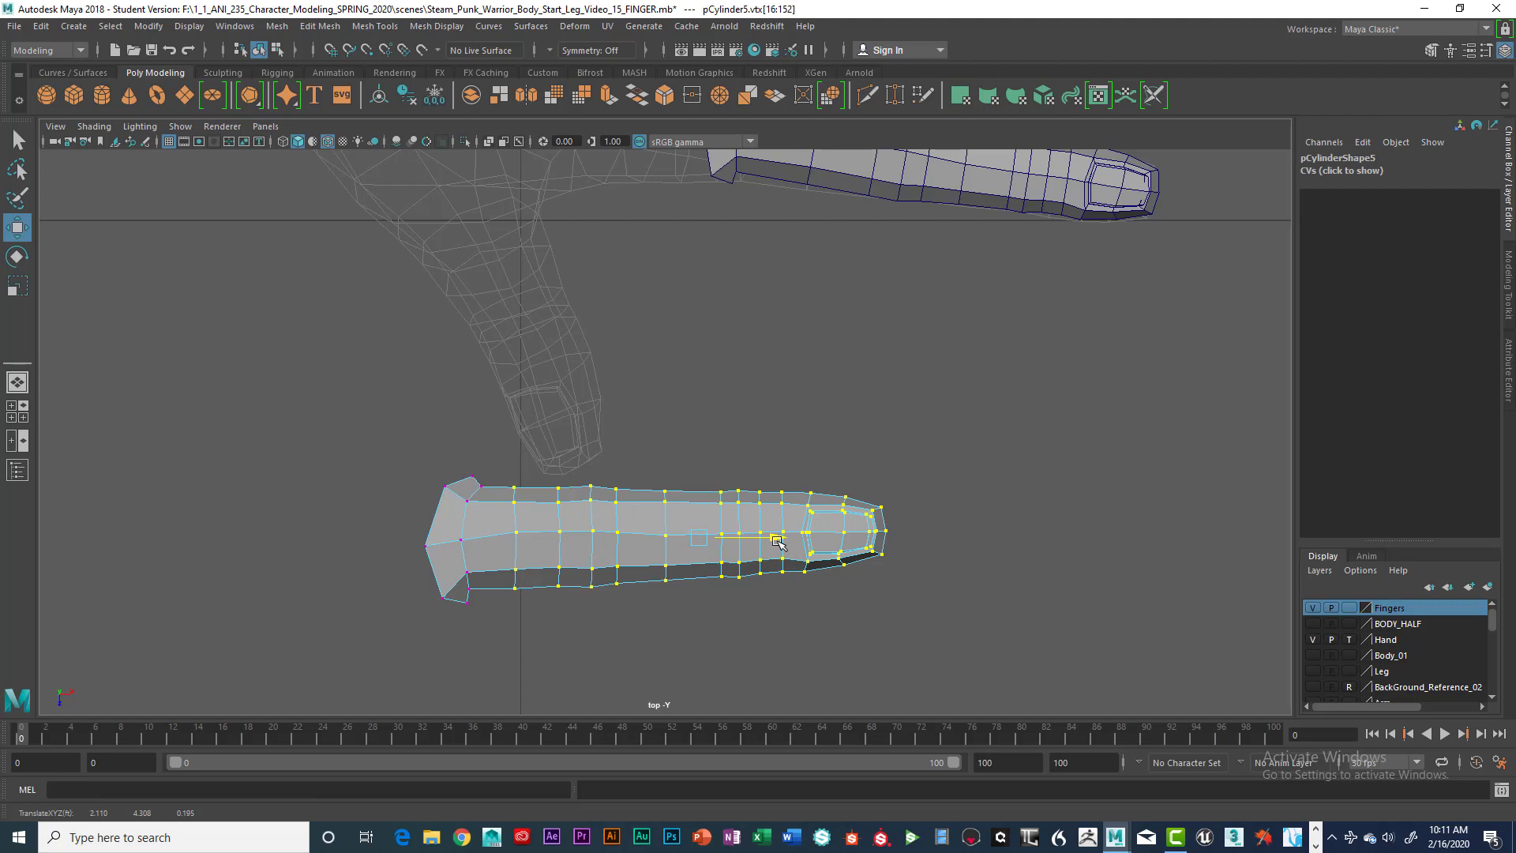
pyautogui.moveTo(777, 542); pyautogui.dragTo(778, 542)
pyautogui.moveTo(524, 436); pyautogui.dragTo(981, 619)
pyautogui.moveTo(795, 537); pyautogui.dragTo(765, 536)
pyautogui.moveTo(491, 461); pyautogui.dragTo(869, 569)
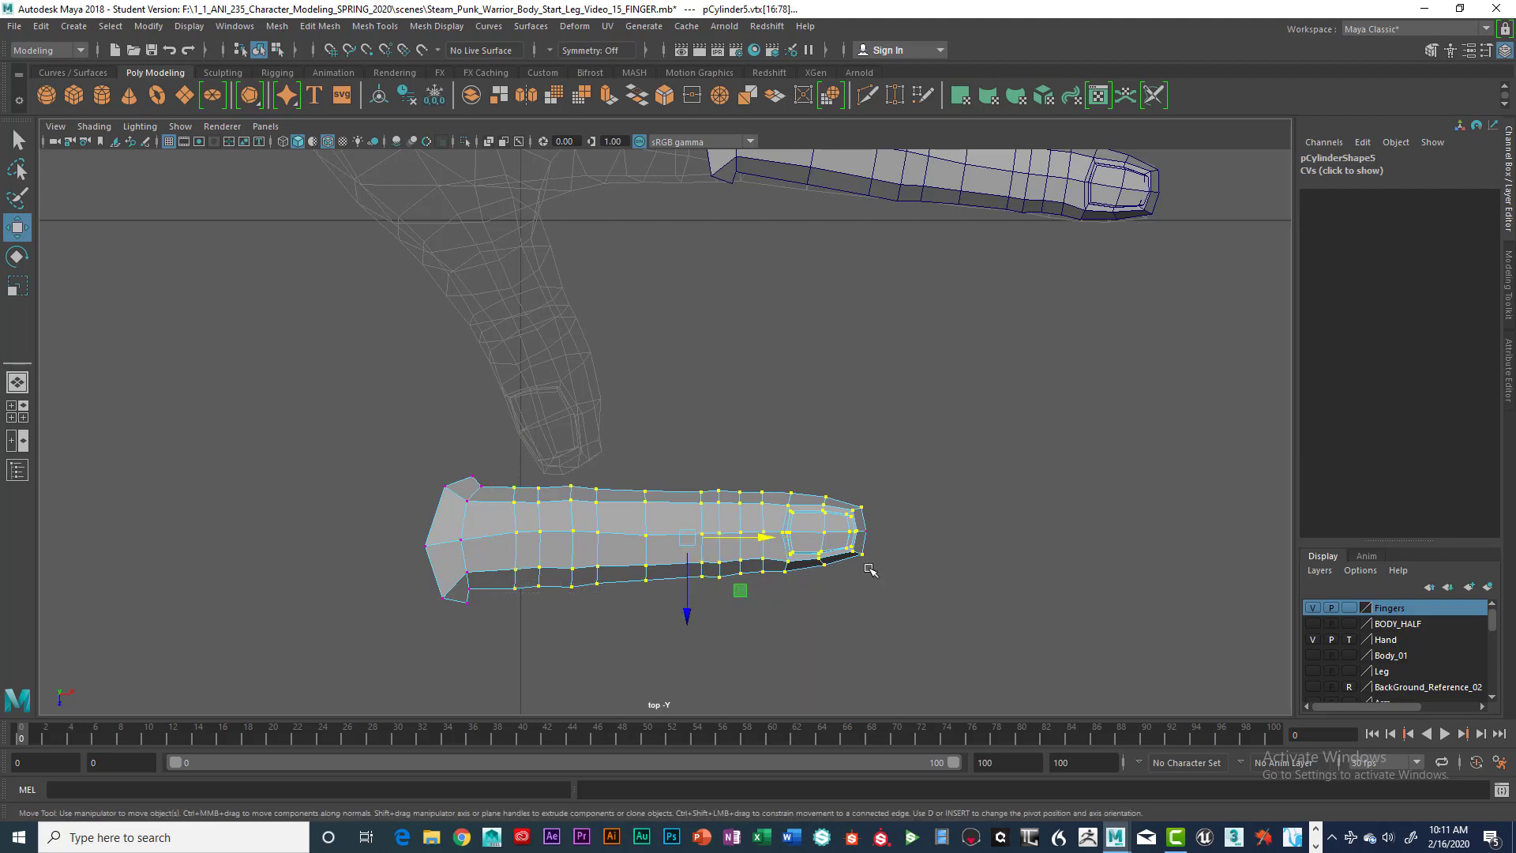
pyautogui.moveTo(770, 542); pyautogui.dragTo(752, 545)
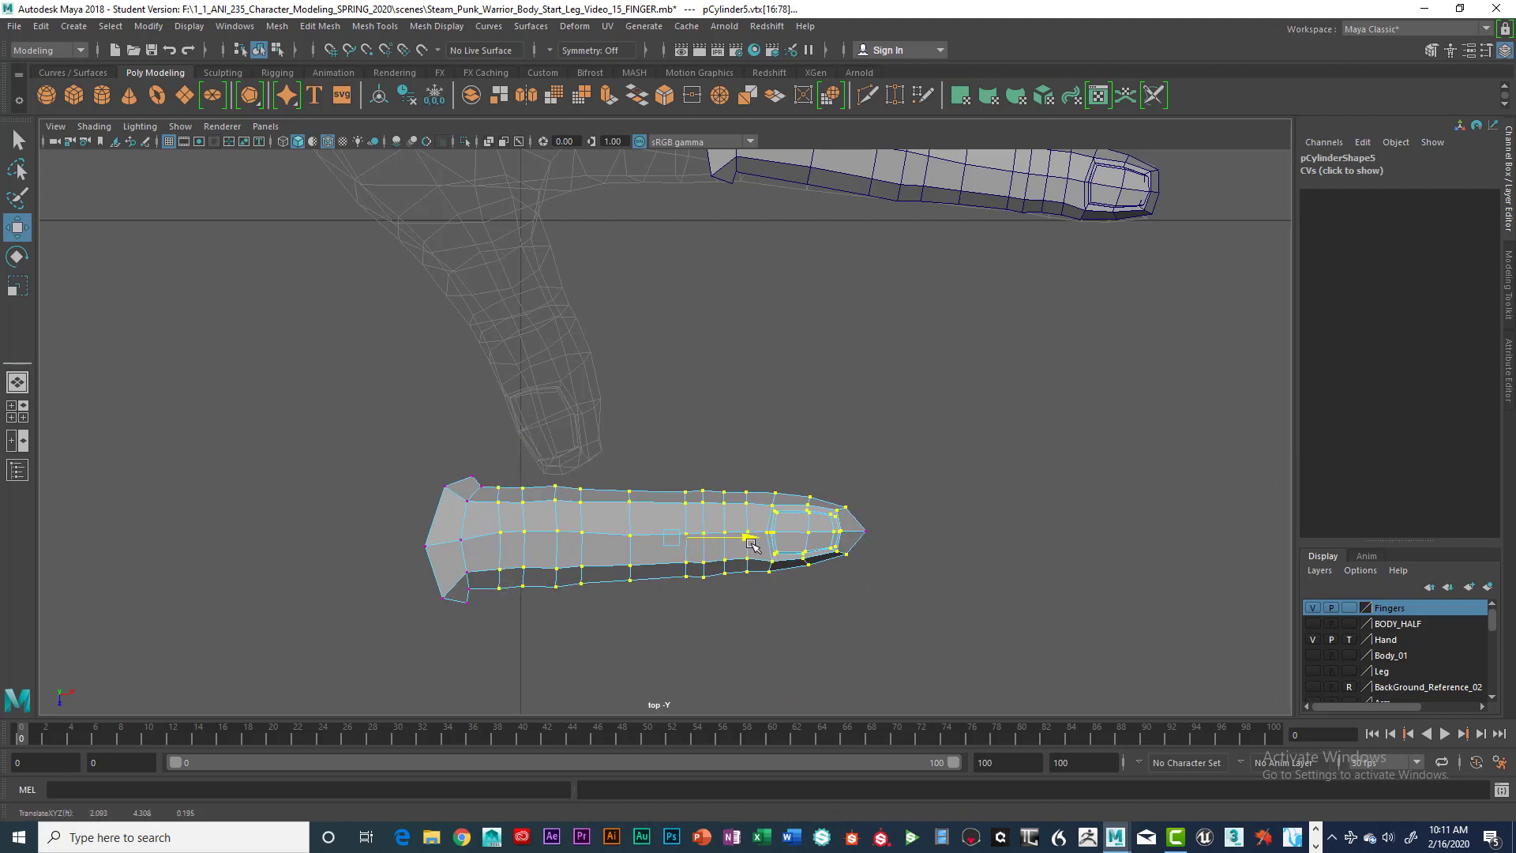
pyautogui.hotkey('ctrl', 'z')
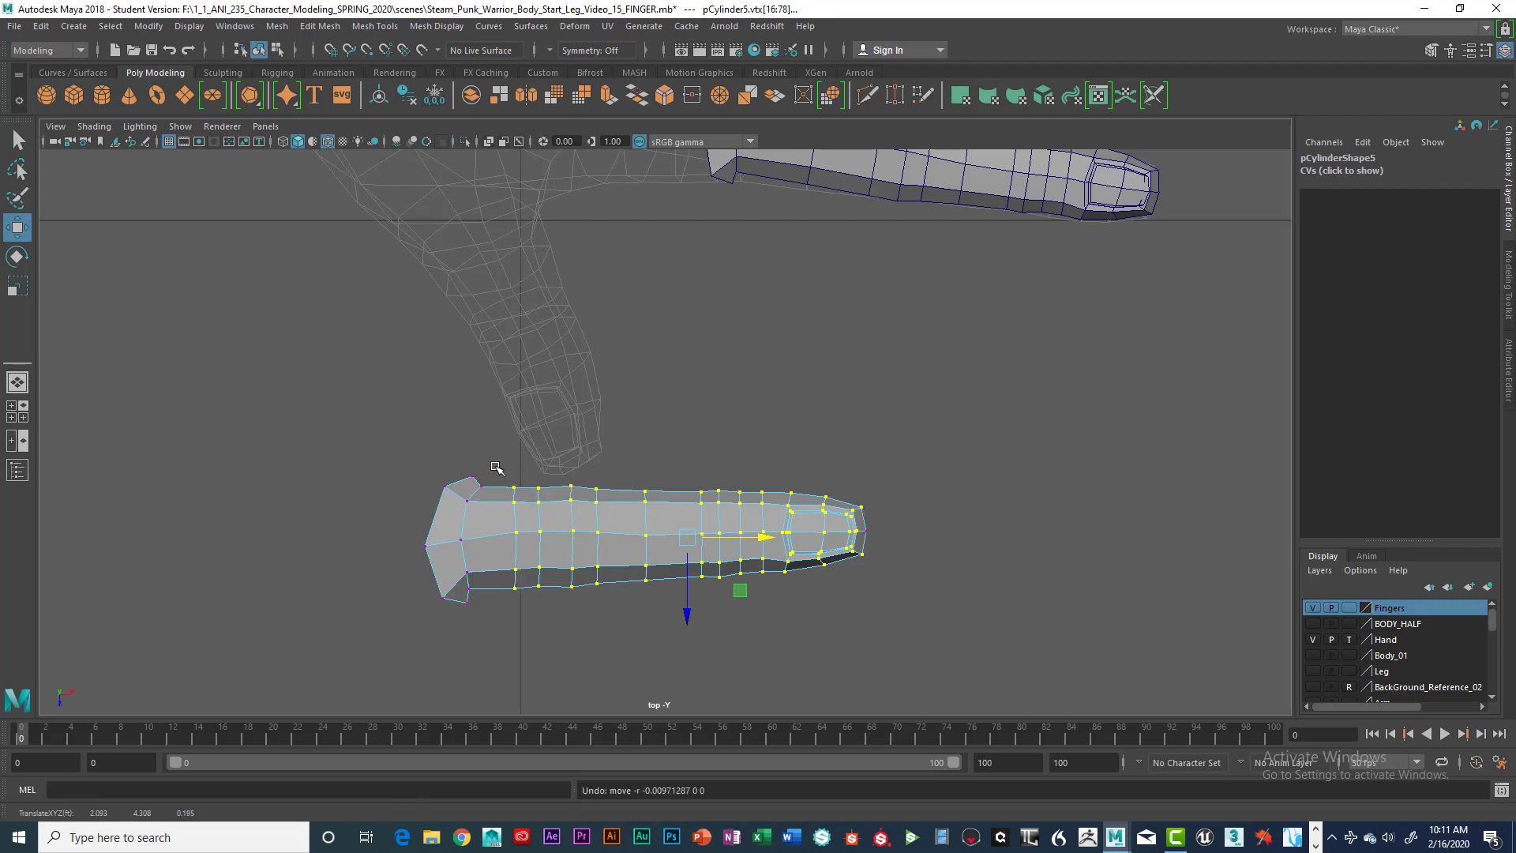
# Step: Shift all vertices beyond the flared base toward it, and shorten the finger copy's middle section by moving the outer vertex rings inward
pyautogui.moveTo(501, 446); pyautogui.dragTo(910, 588)
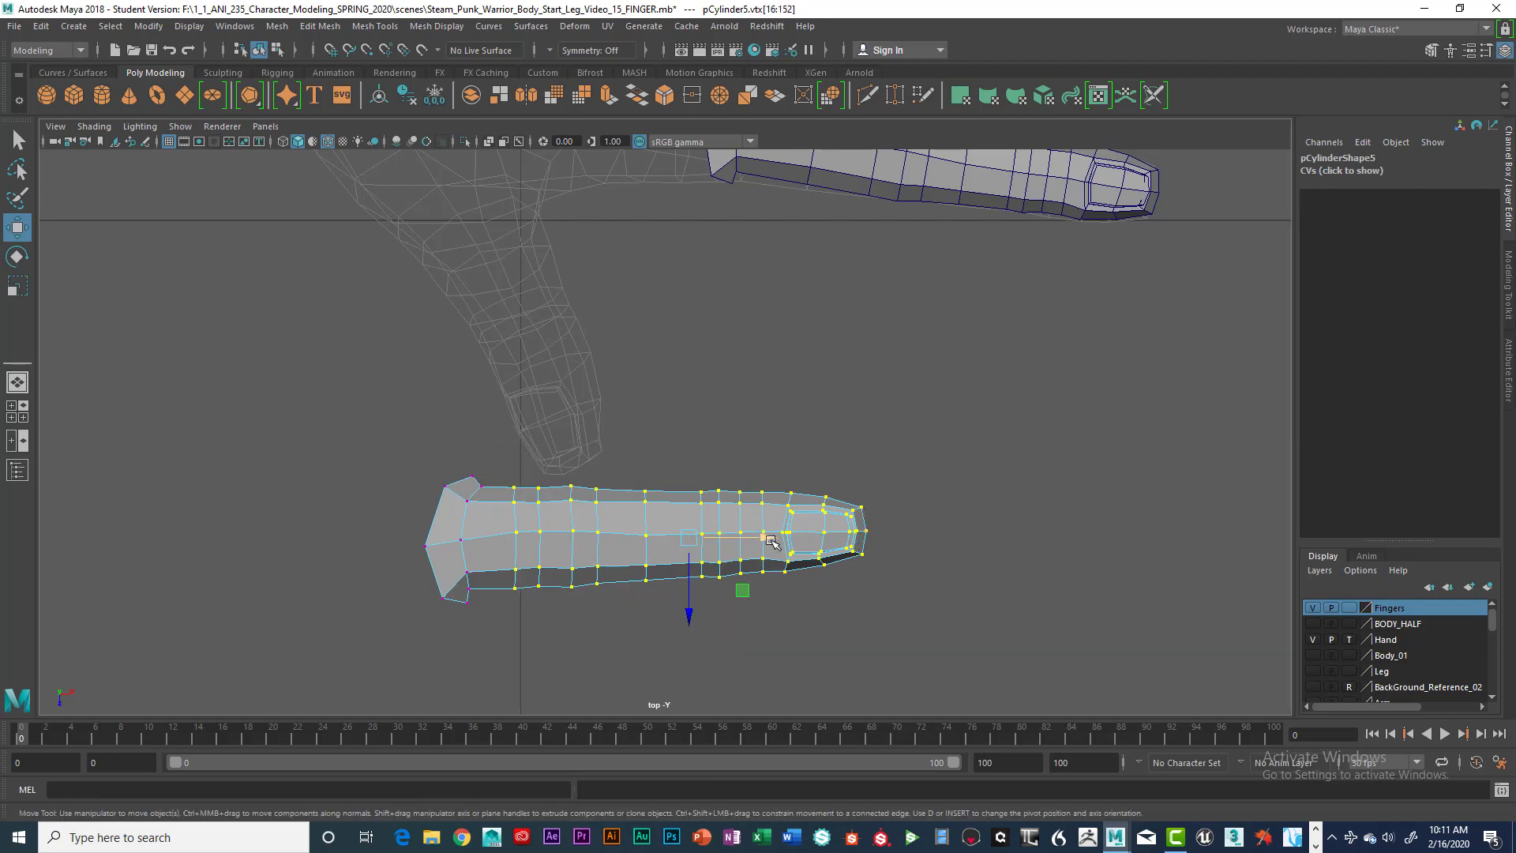
pyautogui.moveTo(769, 542); pyautogui.dragTo(755, 542)
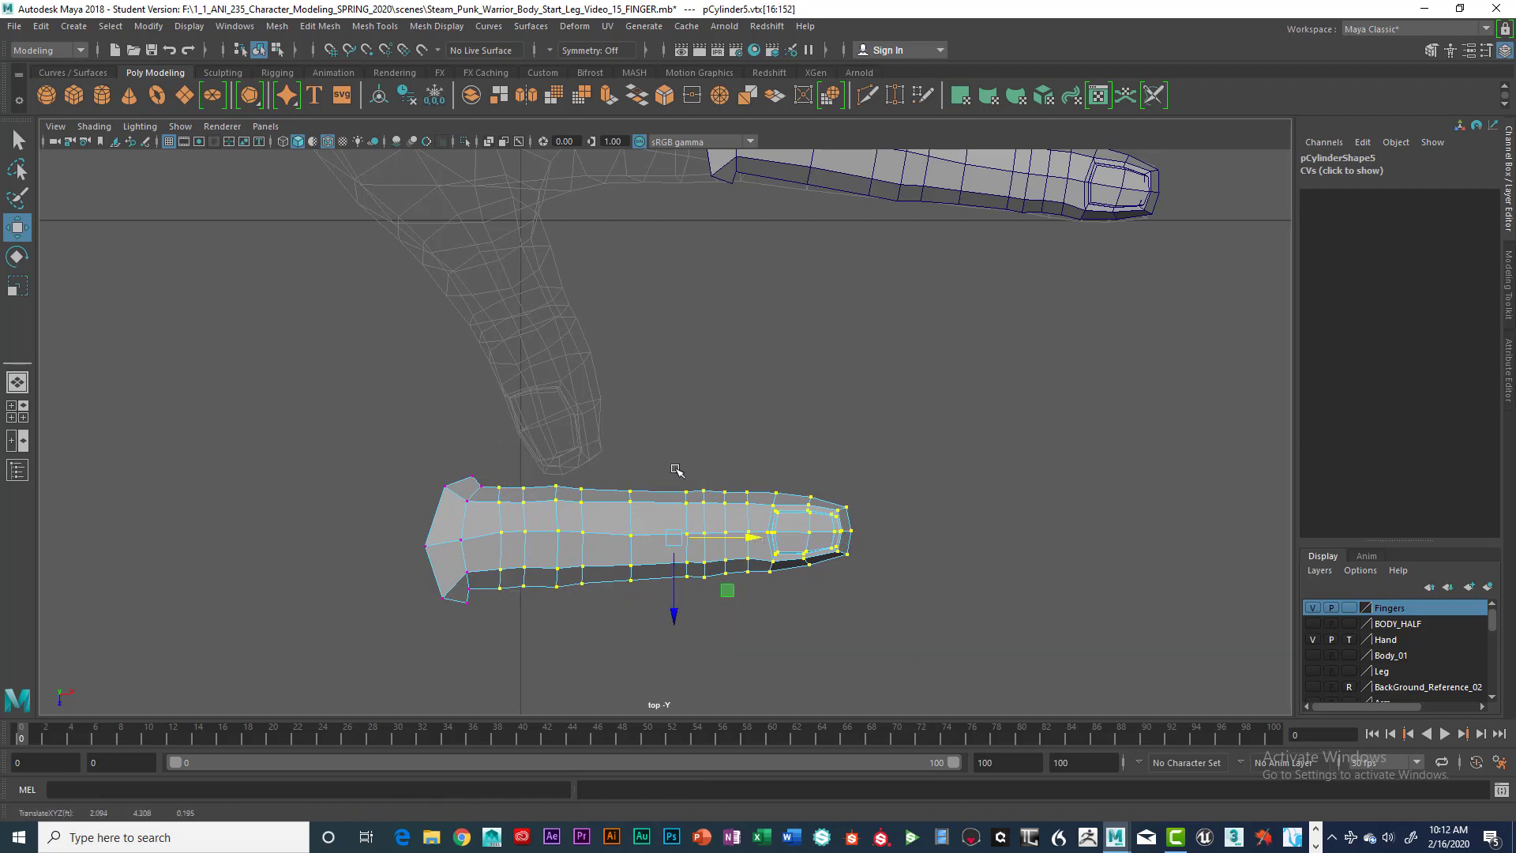
pyautogui.moveTo(651, 445); pyautogui.dragTo(921, 630)
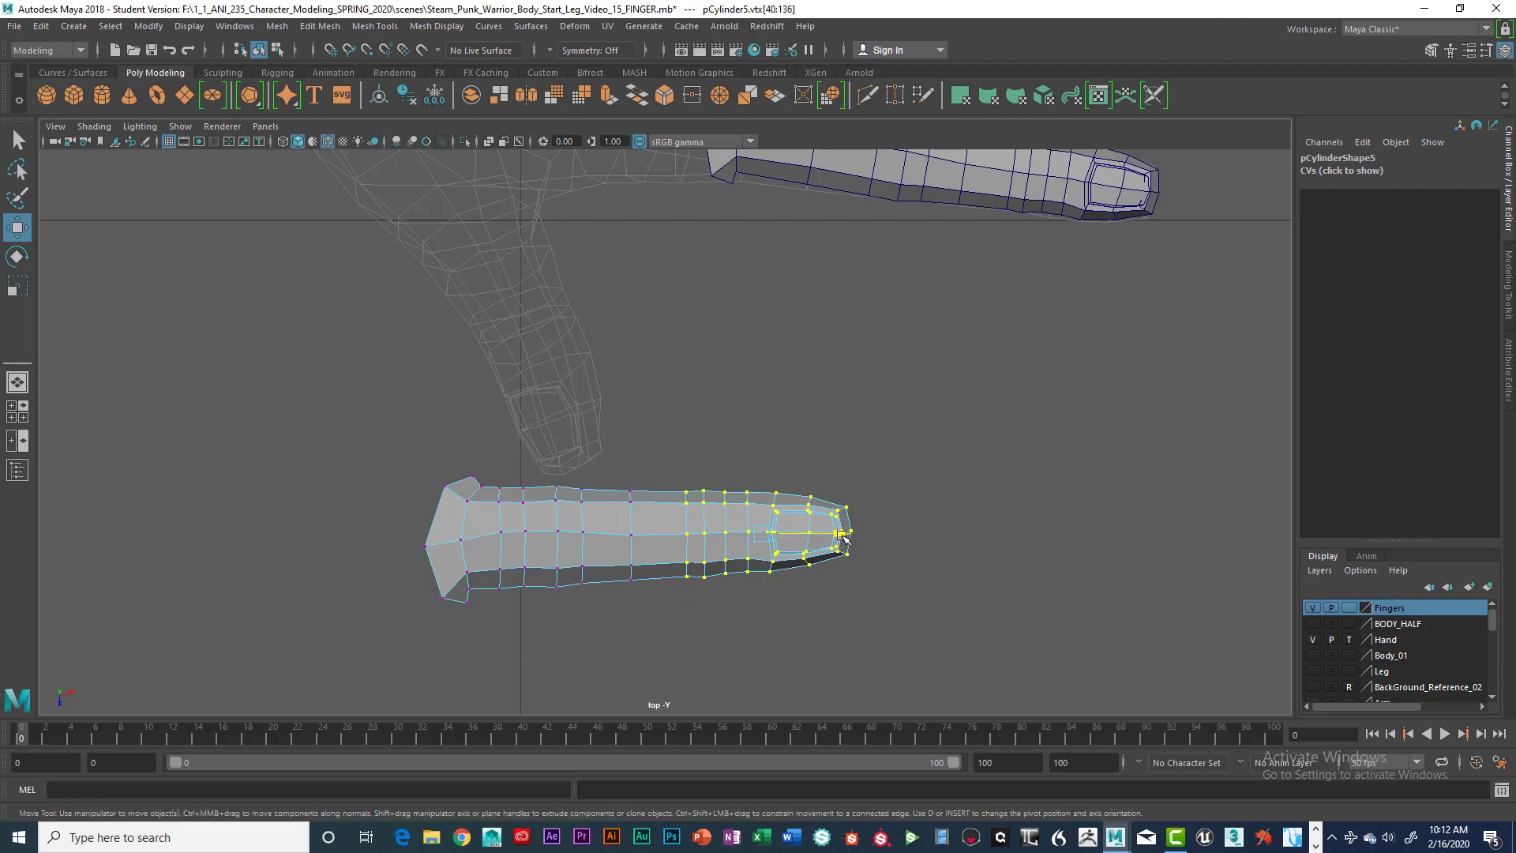
pyautogui.moveTo(837, 535); pyautogui.dragTo(827, 536)
pyautogui.moveTo(612, 458); pyautogui.dragTo(821, 608)
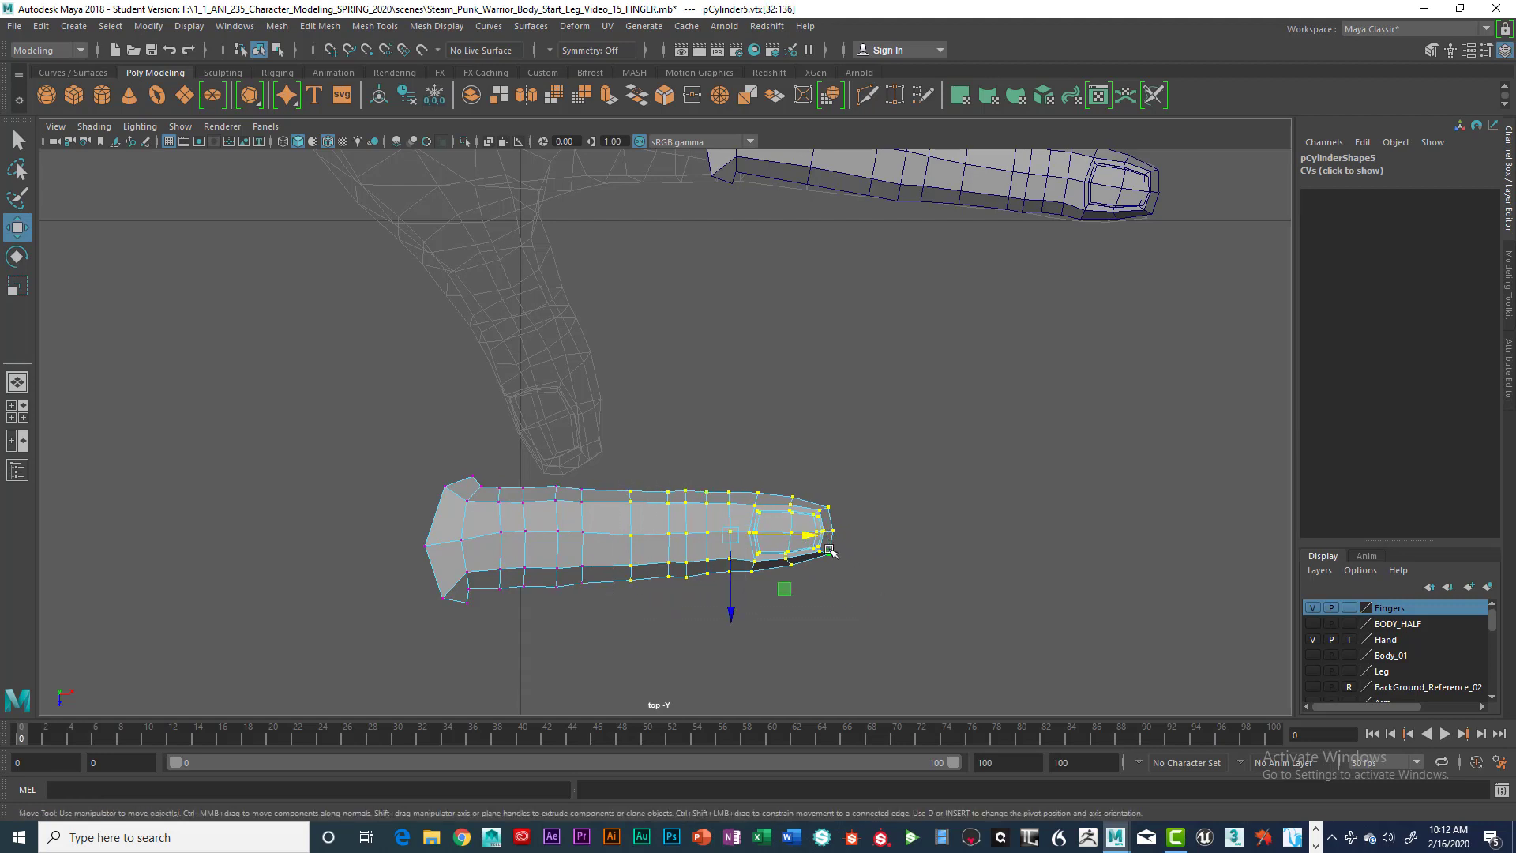
pyautogui.moveTo(807, 541); pyautogui.dragTo(800, 541)
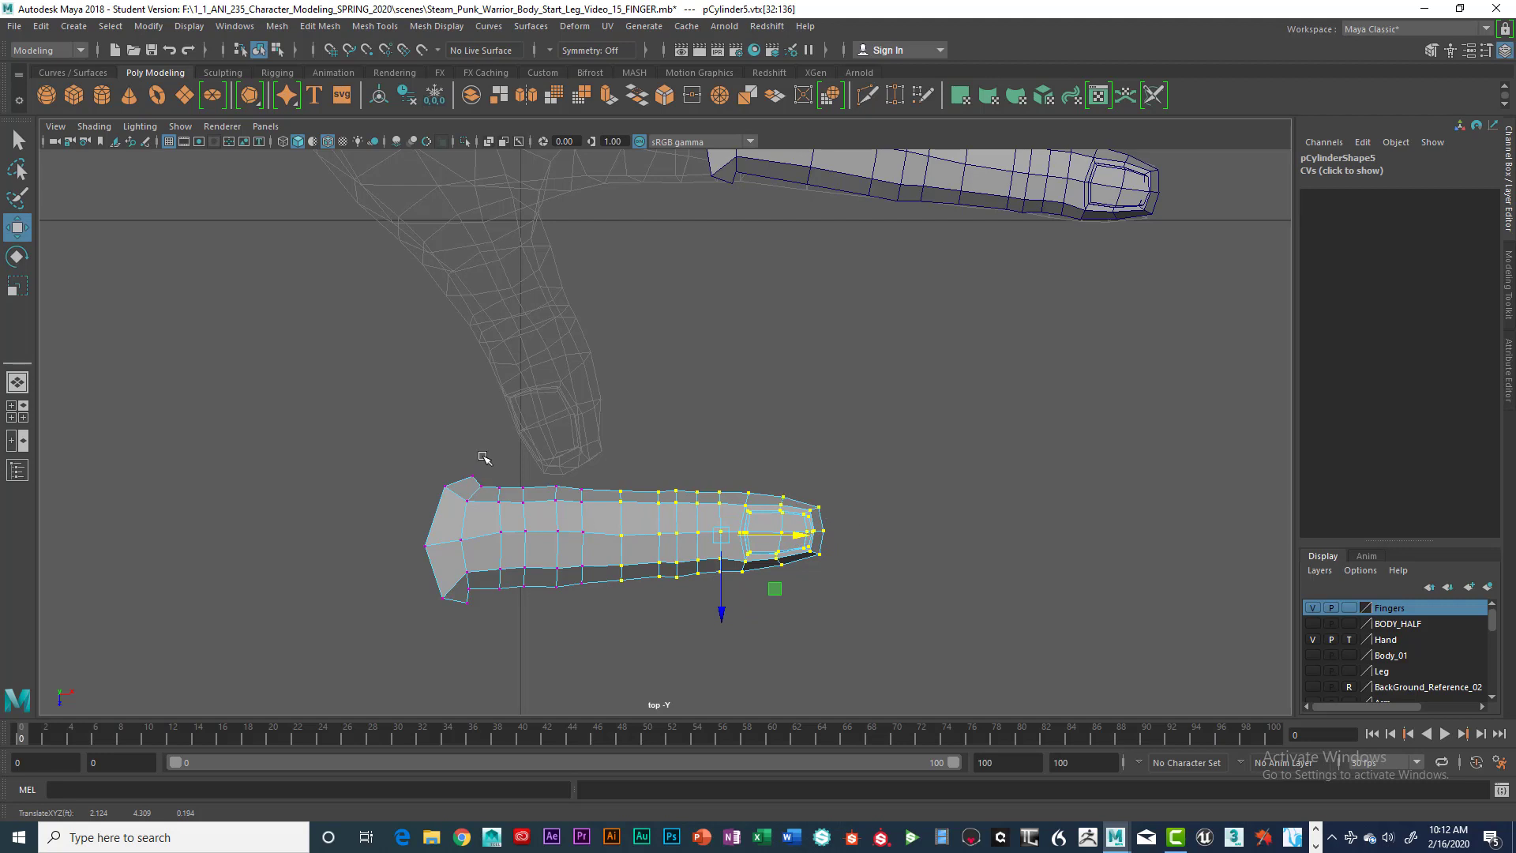
# Step: Scale all the finger copy's vertices up and reduce them along X to form a shorter, thicker thumb
pyautogui.moveTo(405, 431); pyautogui.dragTo(894, 609)
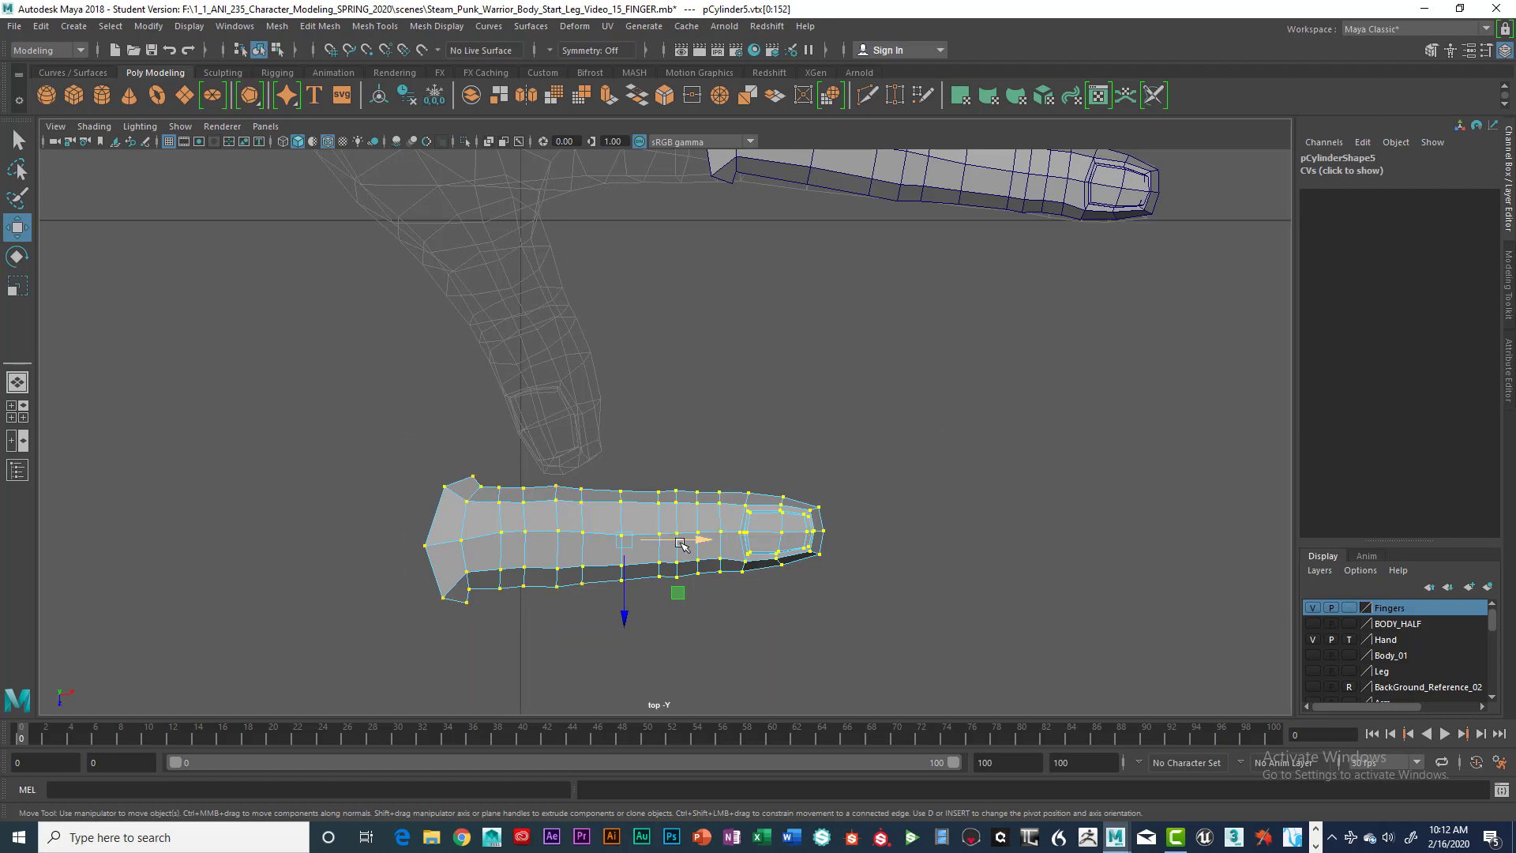
pyautogui.press('r')
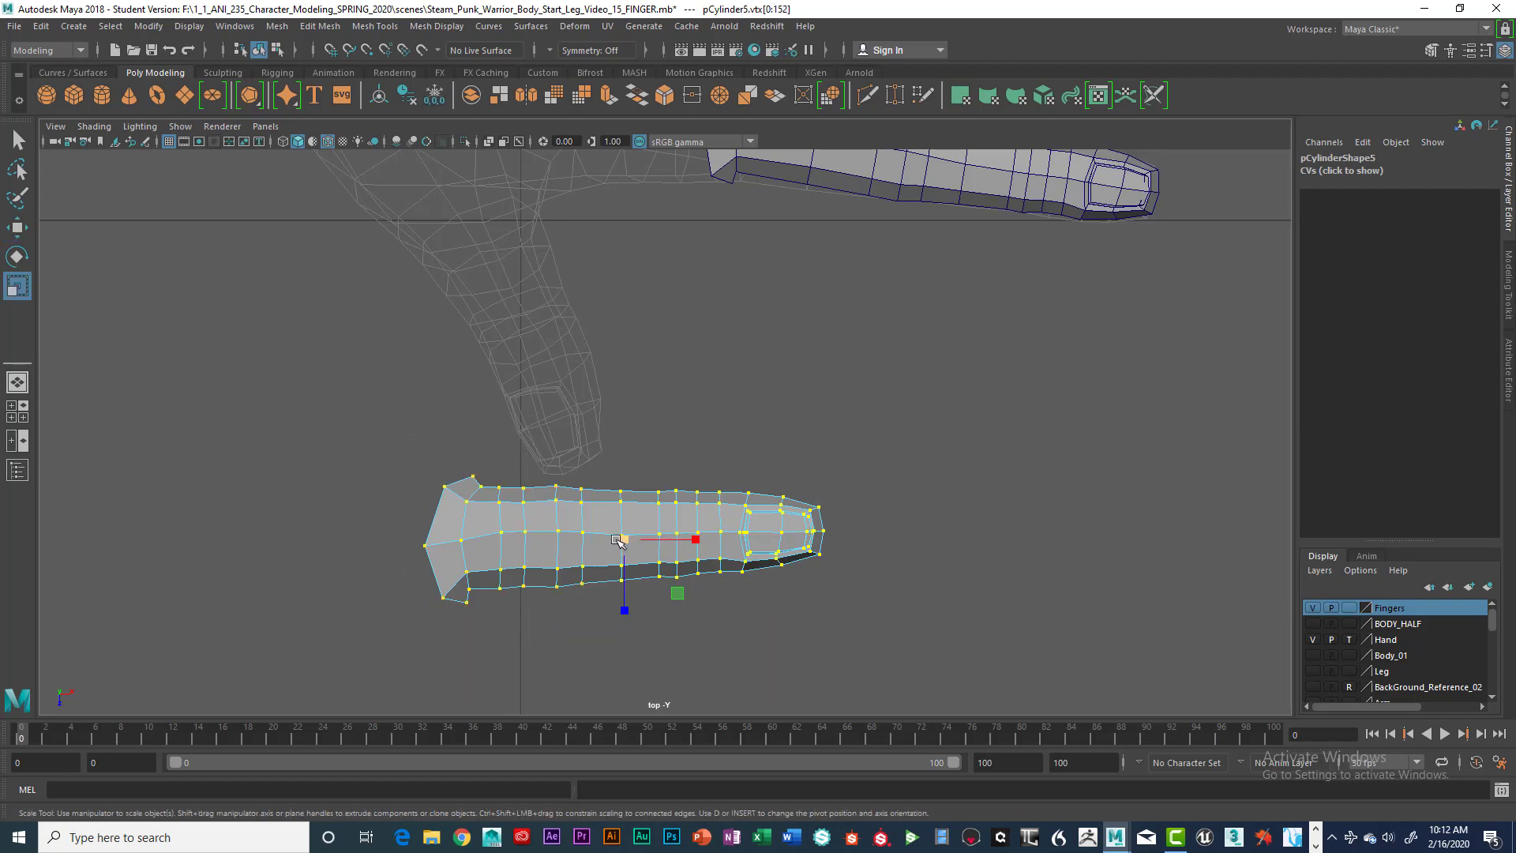
pyautogui.moveTo(624, 540); pyautogui.dragTo(692, 541)
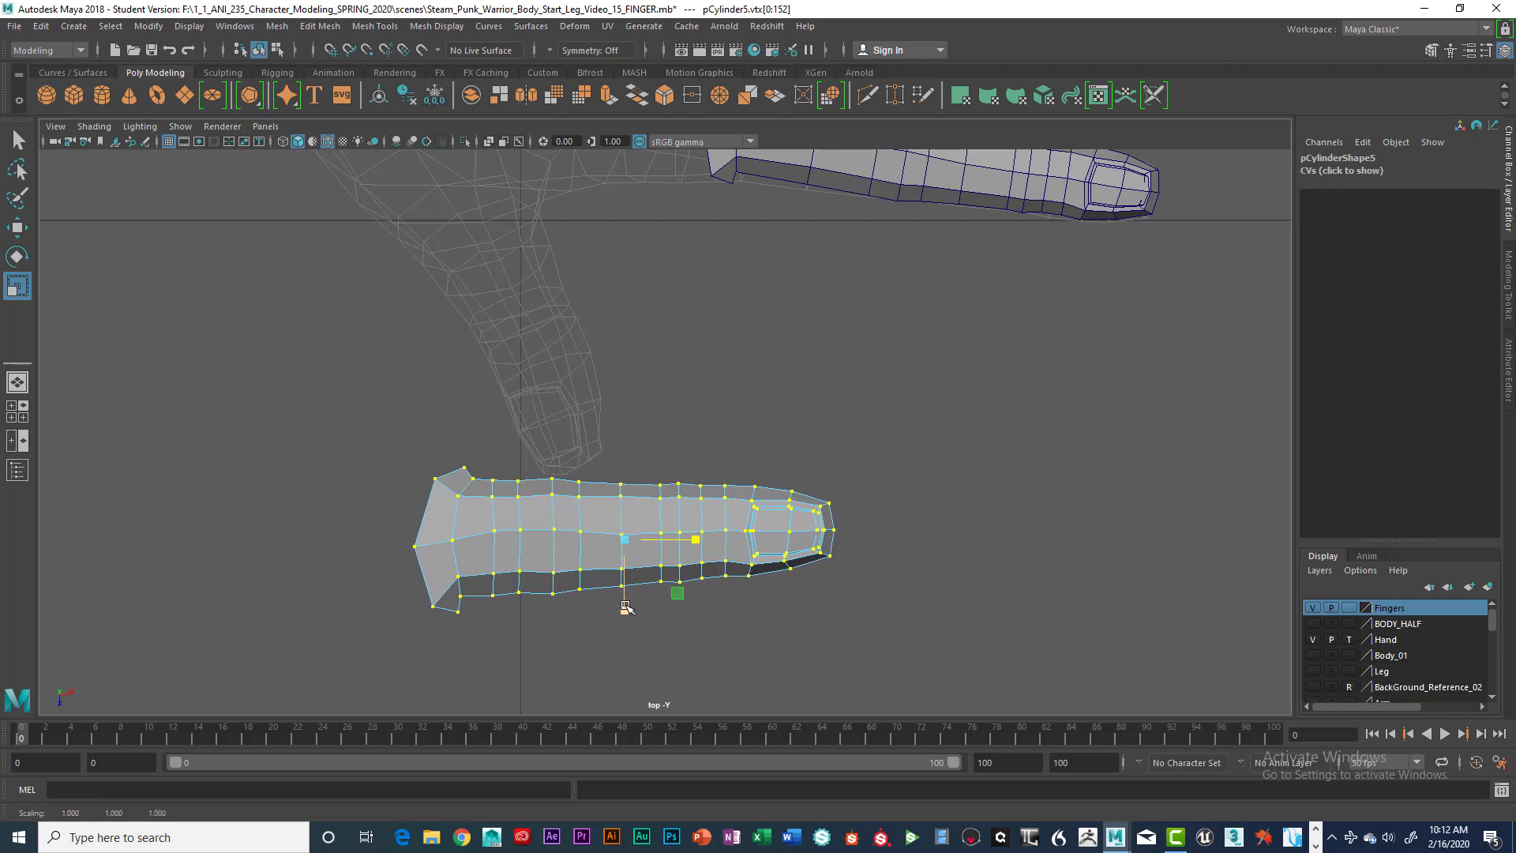
pyautogui.moveTo(623, 543); pyautogui.dragTo(688, 541)
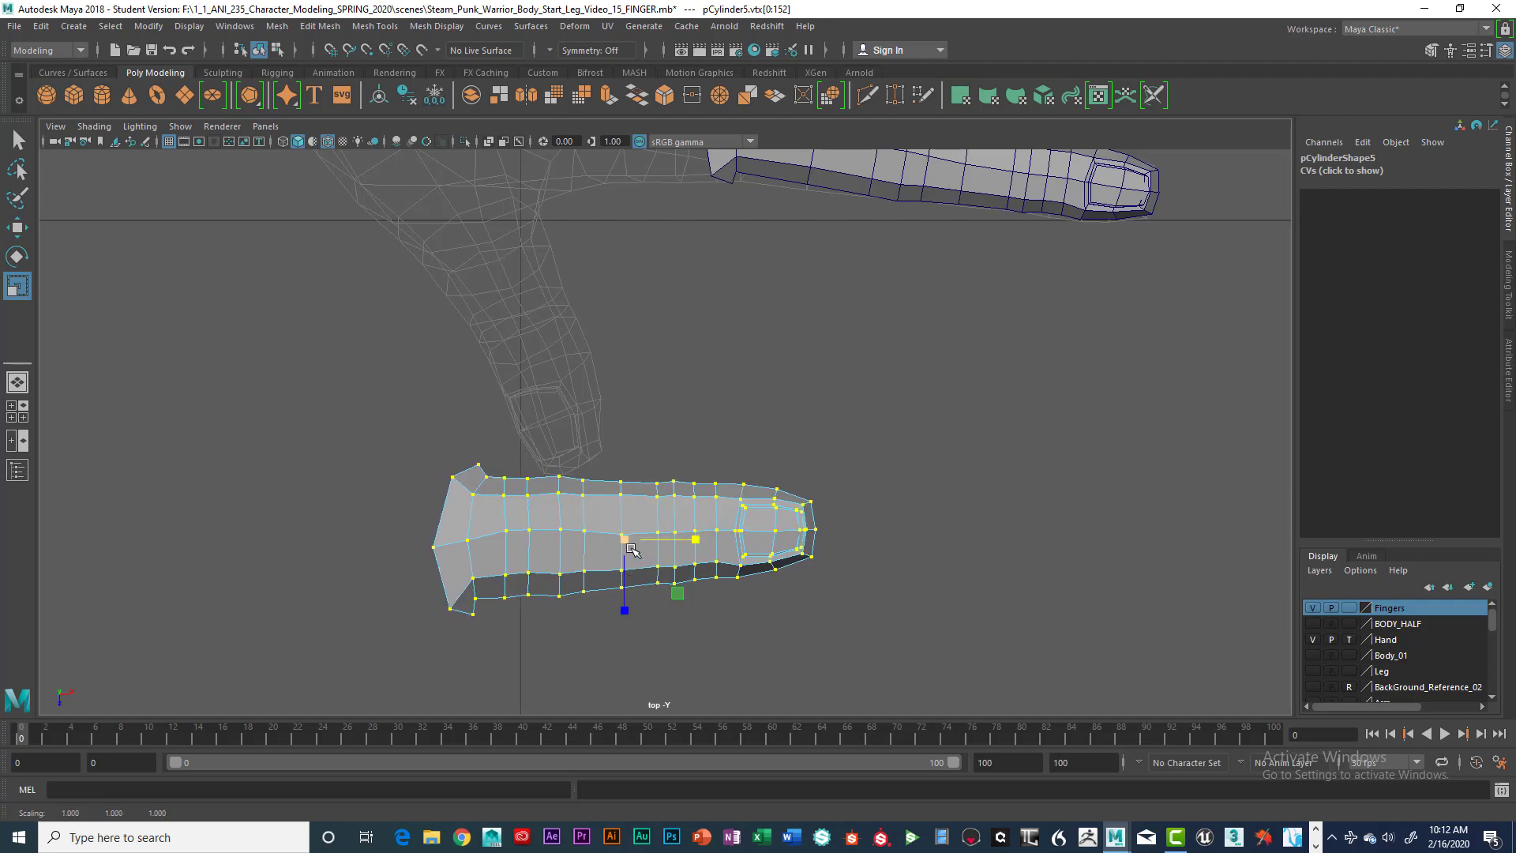
pyautogui.moveTo(628, 540); pyautogui.dragTo(692, 541)
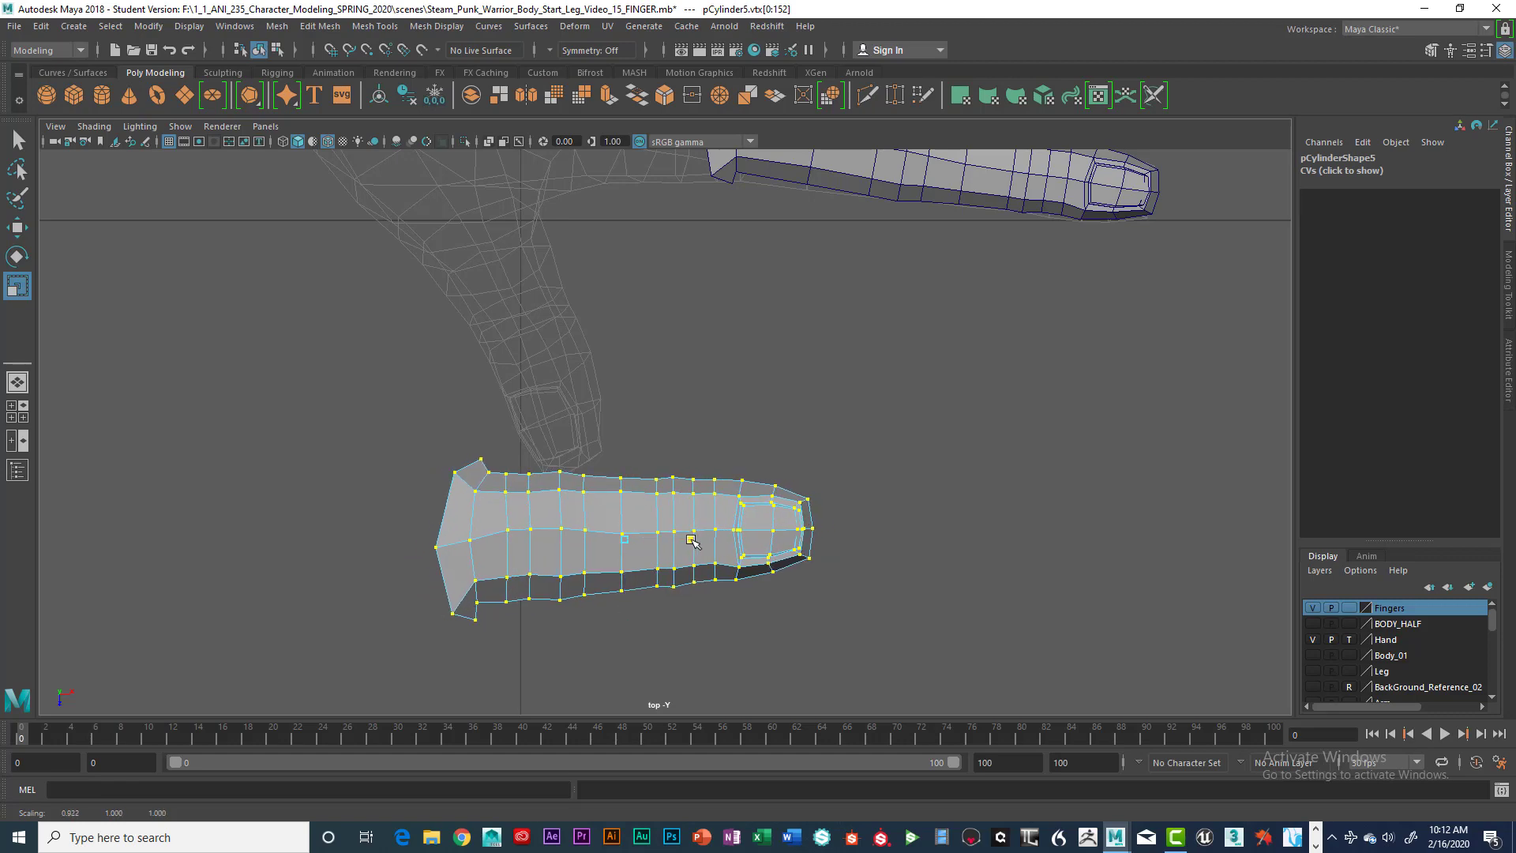
# Step: Scale all the thumb copy's vertices down slightly along Y in the perspective view to flatten its height
pyautogui.press('space')
pyautogui.press('space')
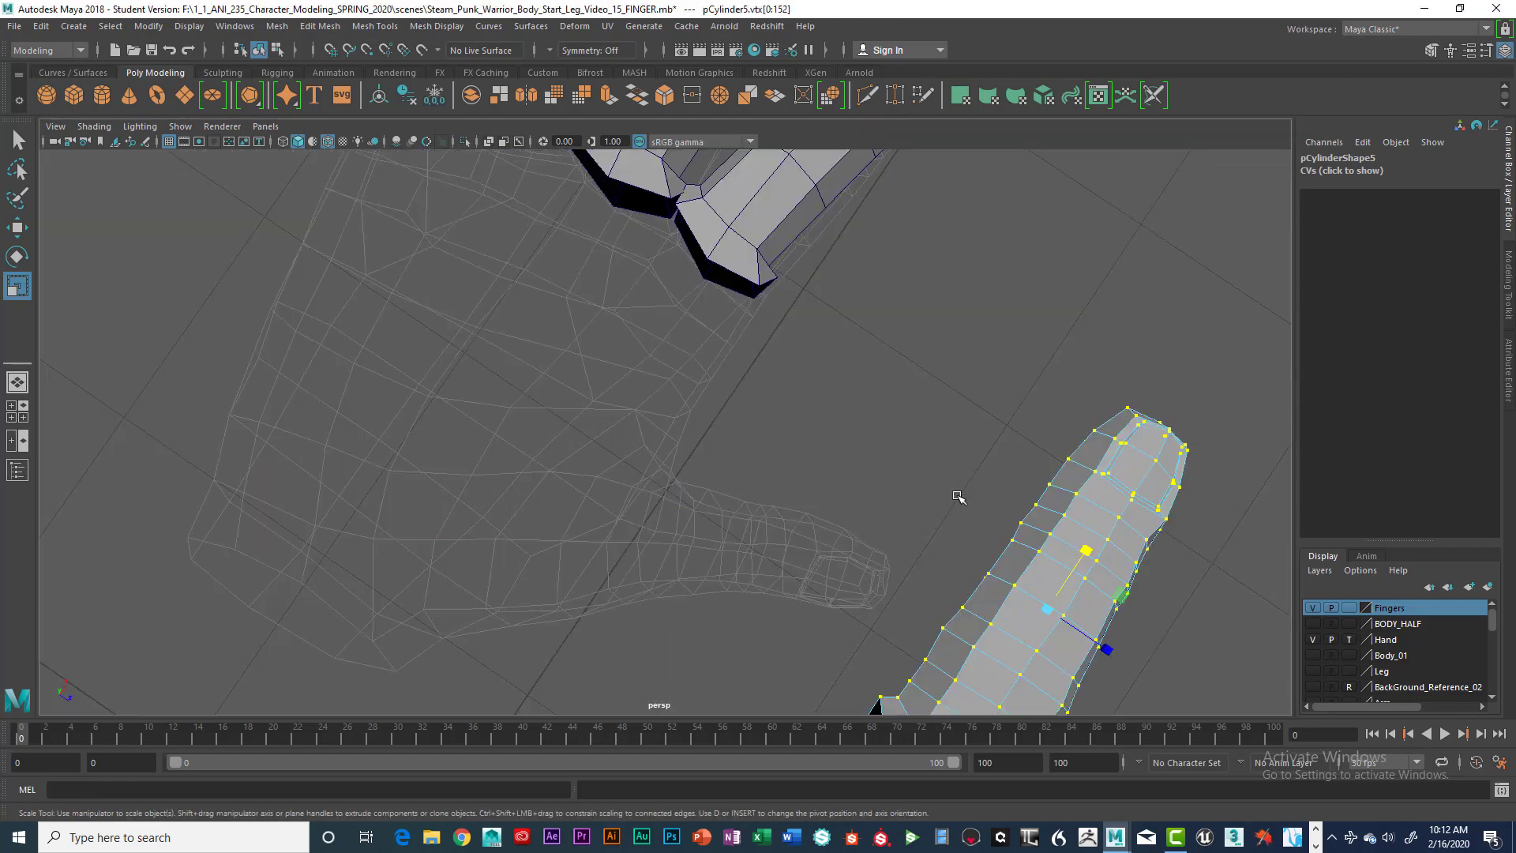
pyautogui.keyDown('alt'); pyautogui.moveTo(958, 497); pyautogui.dragTo(892, 456); pyautogui.keyUp('alt')
pyautogui.keyDown('alt'); pyautogui.moveTo(900, 482); pyautogui.dragTo(885, 325, button='middle'); pyautogui.keyUp('alt')
pyautogui.keyDown('alt'); pyautogui.moveTo(875, 505); pyautogui.dragTo(886, 457); pyautogui.keyUp('alt')
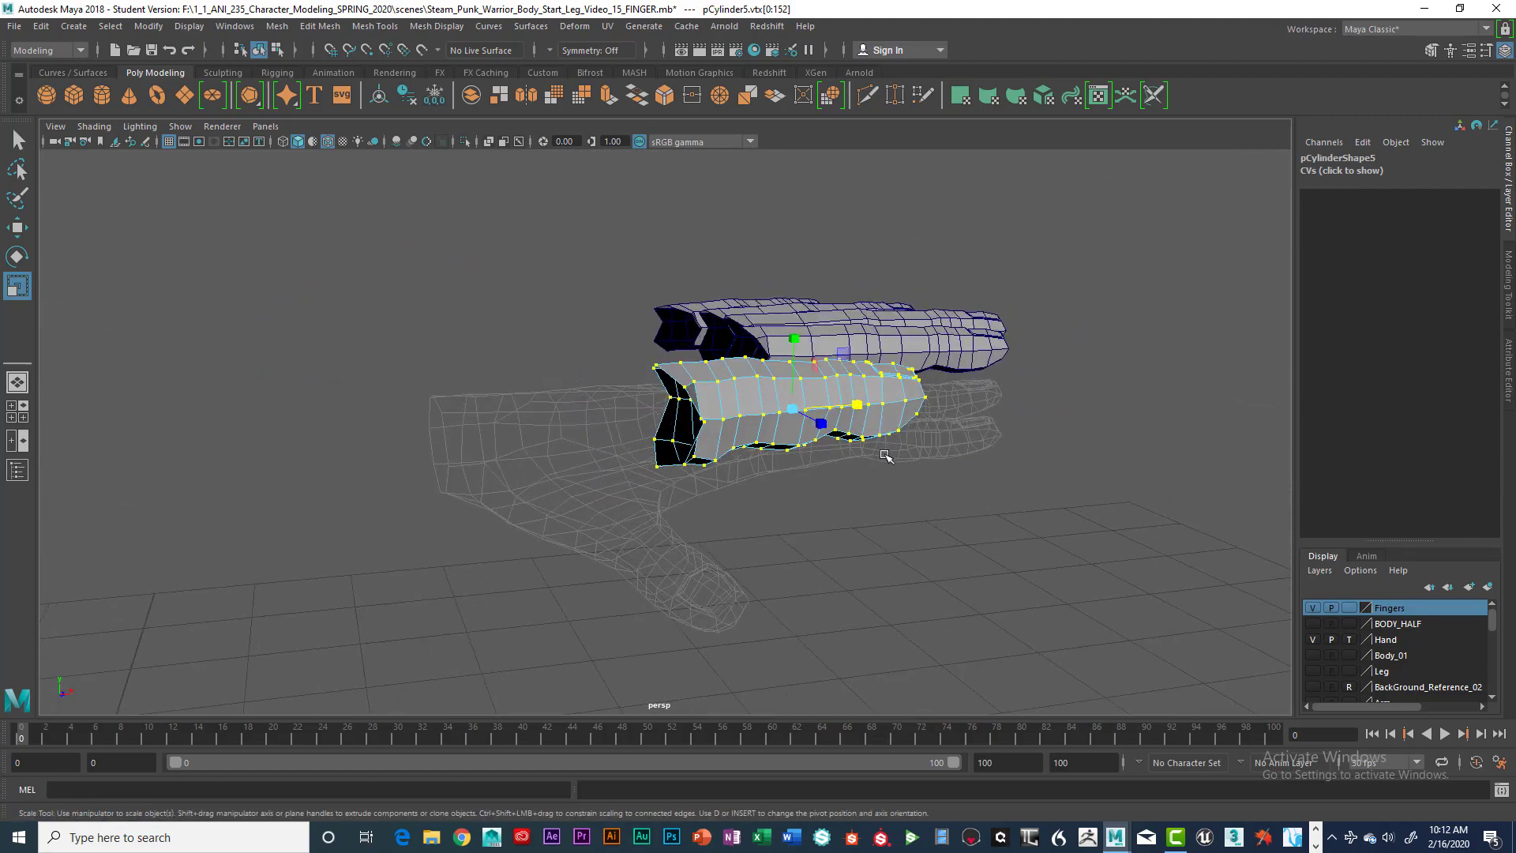
pyautogui.keyDown('alt'); pyautogui.moveTo(854, 411); pyautogui.dragTo(798, 416); pyautogui.keyUp('alt')
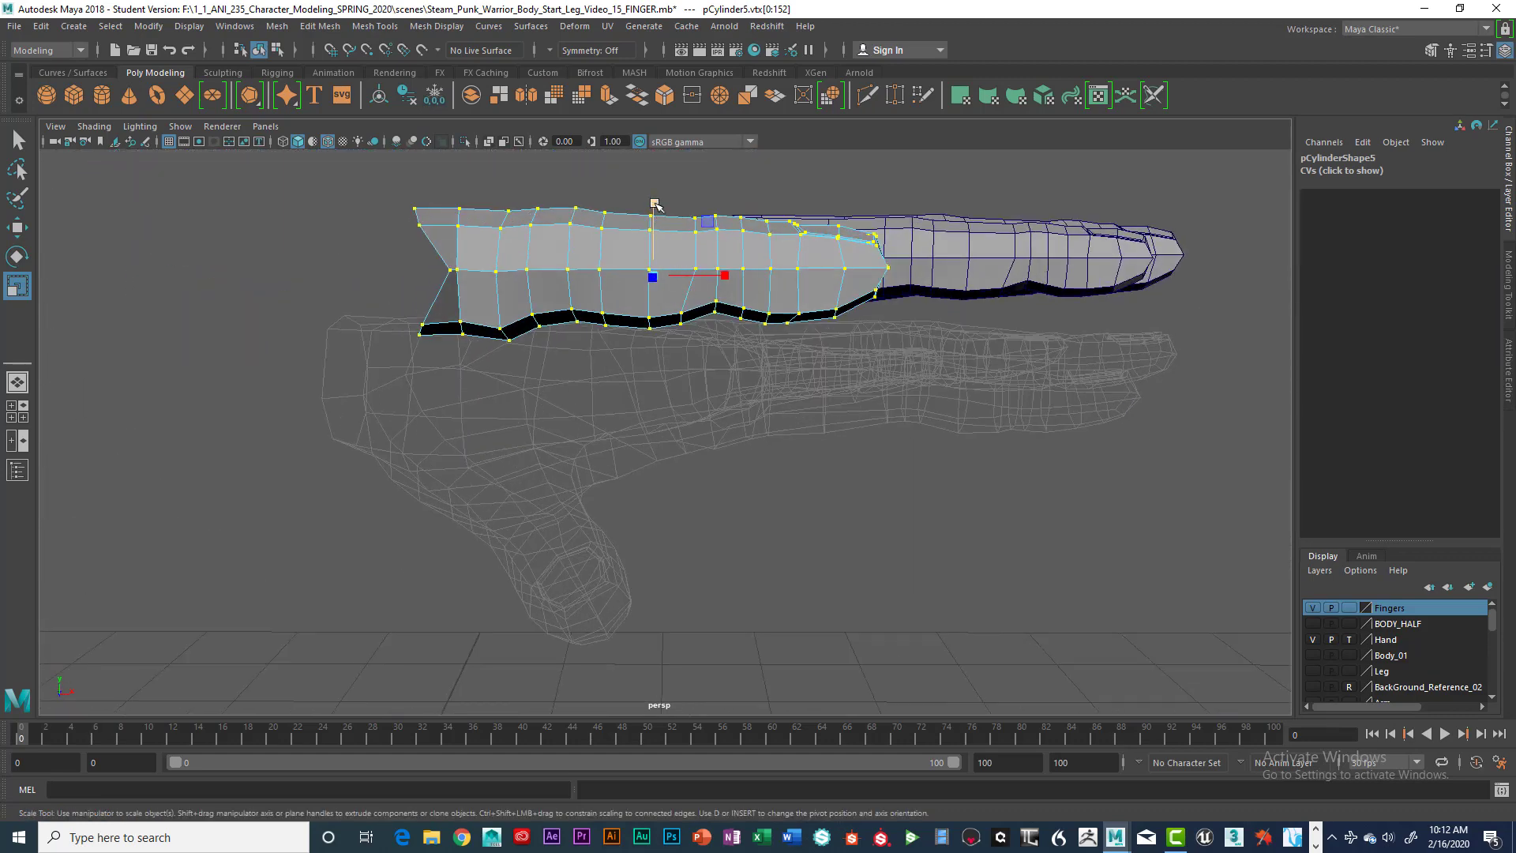
pyautogui.moveTo(654, 204); pyautogui.dragTo(652, 213)
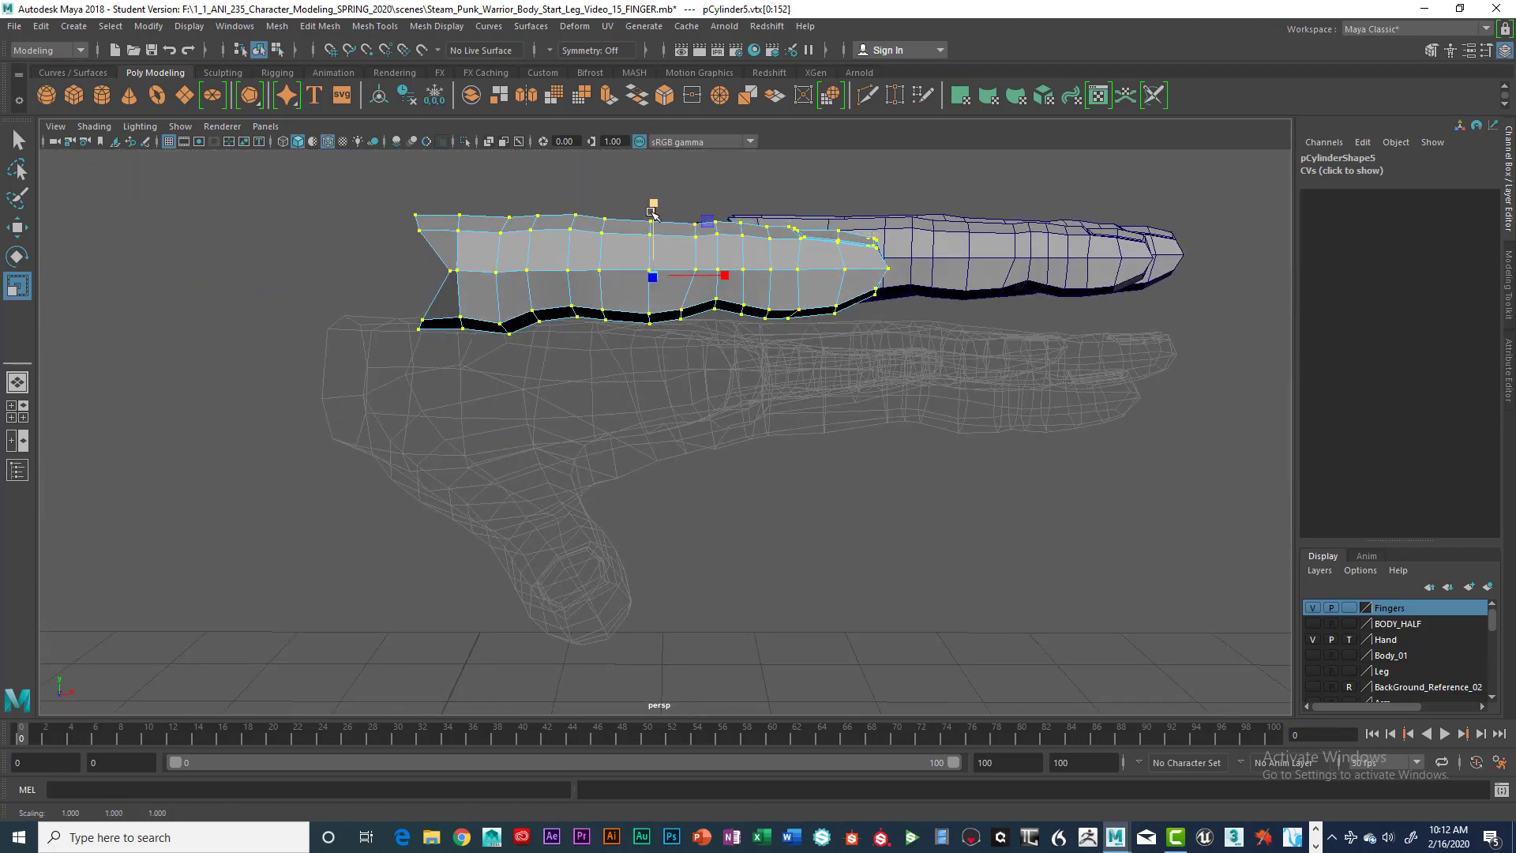
pyautogui.keyDown('alt'); pyautogui.moveTo(685, 345); pyautogui.dragTo(734, 439); pyautogui.keyUp('alt')
pyautogui.press('space')
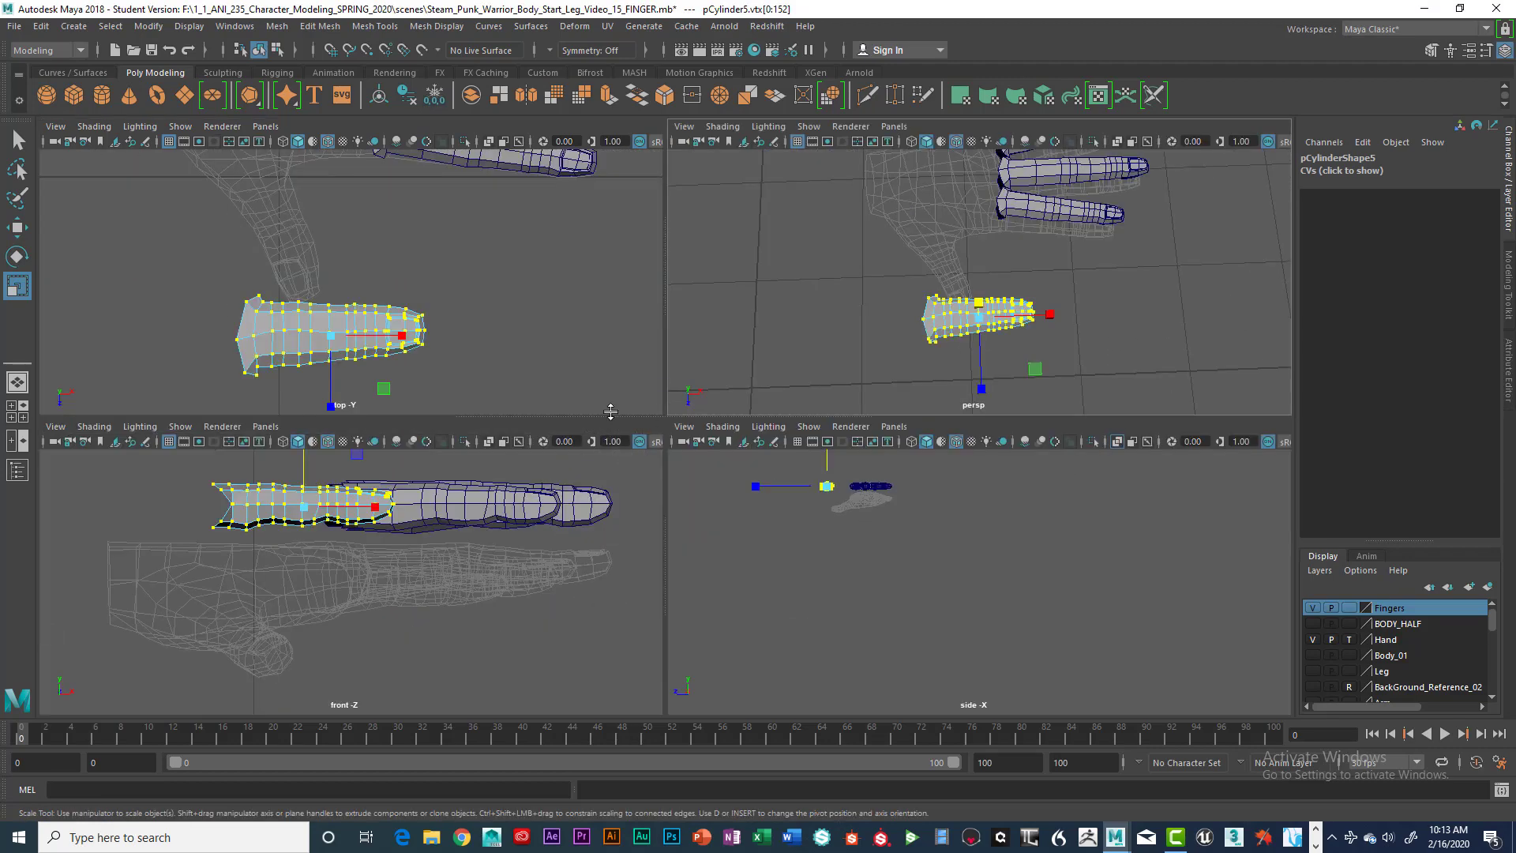
# Step: Enlarge the top view to fill the workspace and return the thumb copy from vertex editing to object mode
pyautogui.press('space')
pyautogui.keyDown('alt'); pyautogui.moveTo(722, 387); pyautogui.dragTo(803, 320, button='middle'); pyautogui.keyUp('alt')
pyautogui.moveTo(758, 523); pyautogui.dragTo(738, 479, button='right')
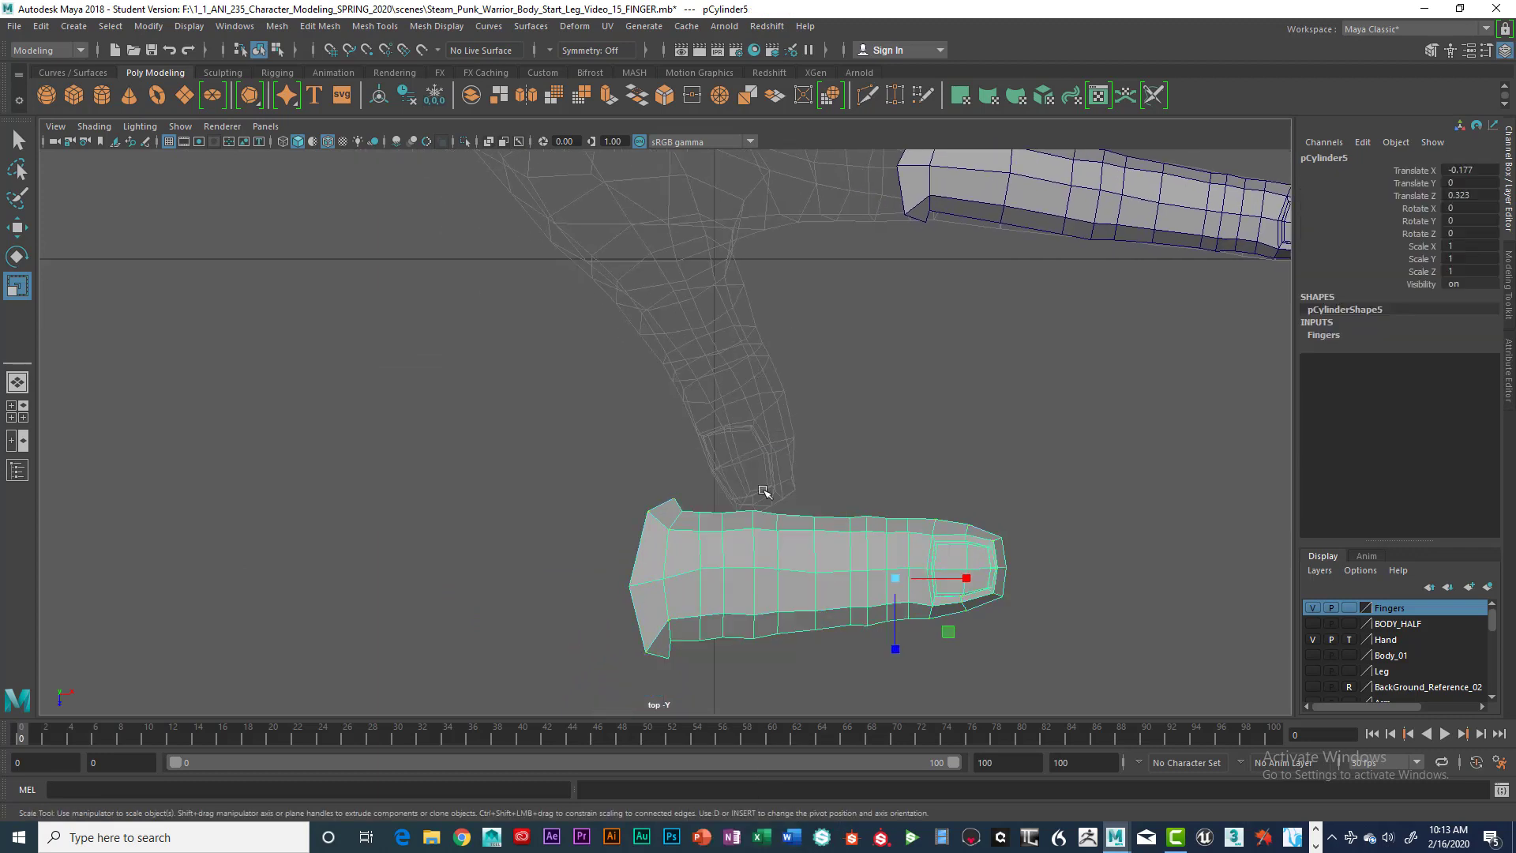
# Step: Try rotating the thumb copy to about -71.6 degrees in Y and moving it over the reference thumb with its base near the palm edge
pyautogui.press('e')
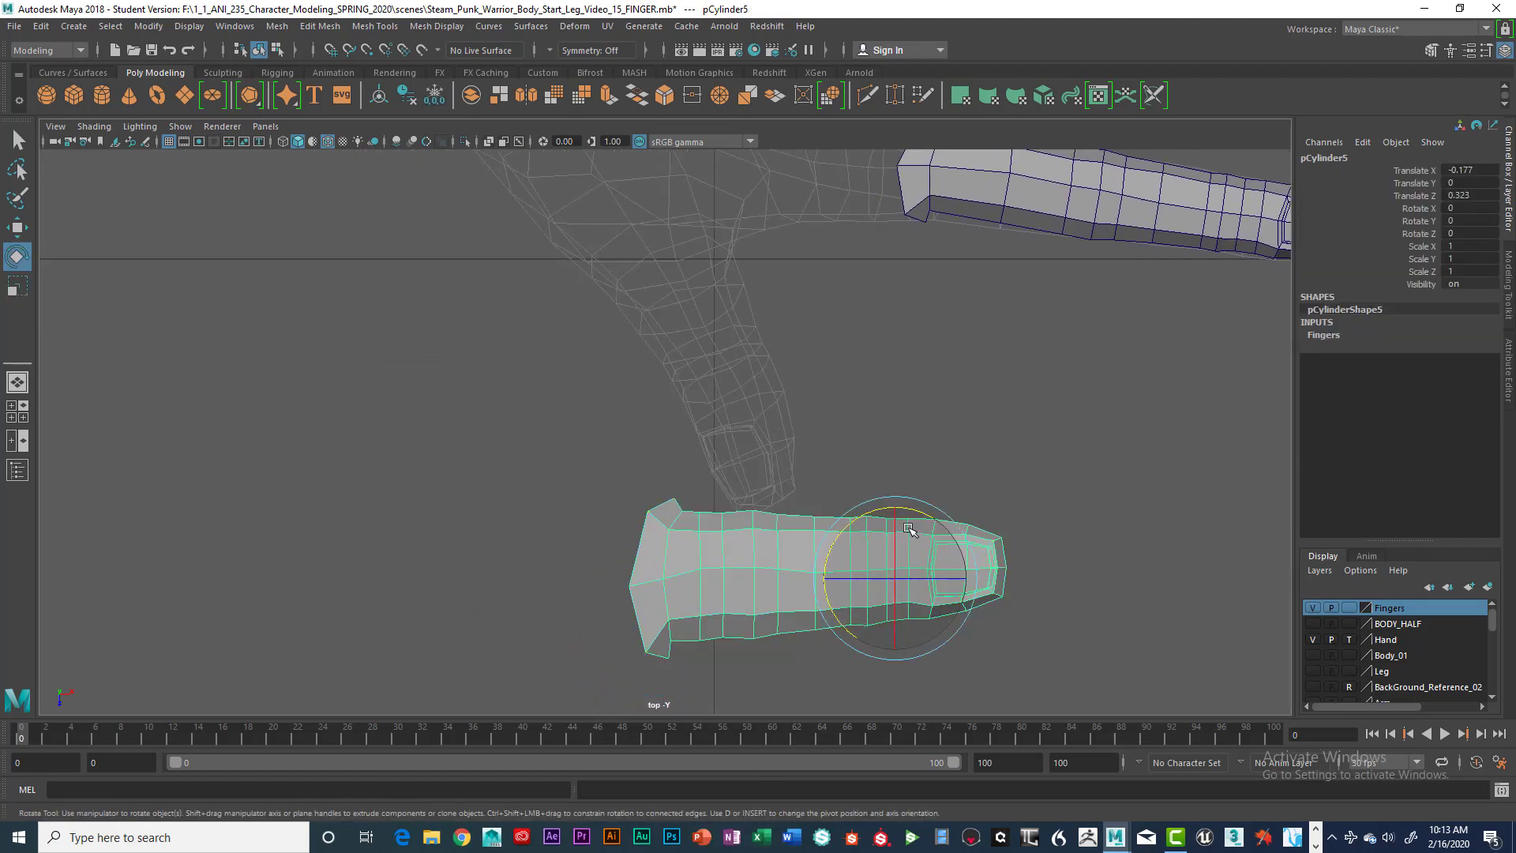
pyautogui.moveTo(894, 507); pyautogui.dragTo(993, 525)
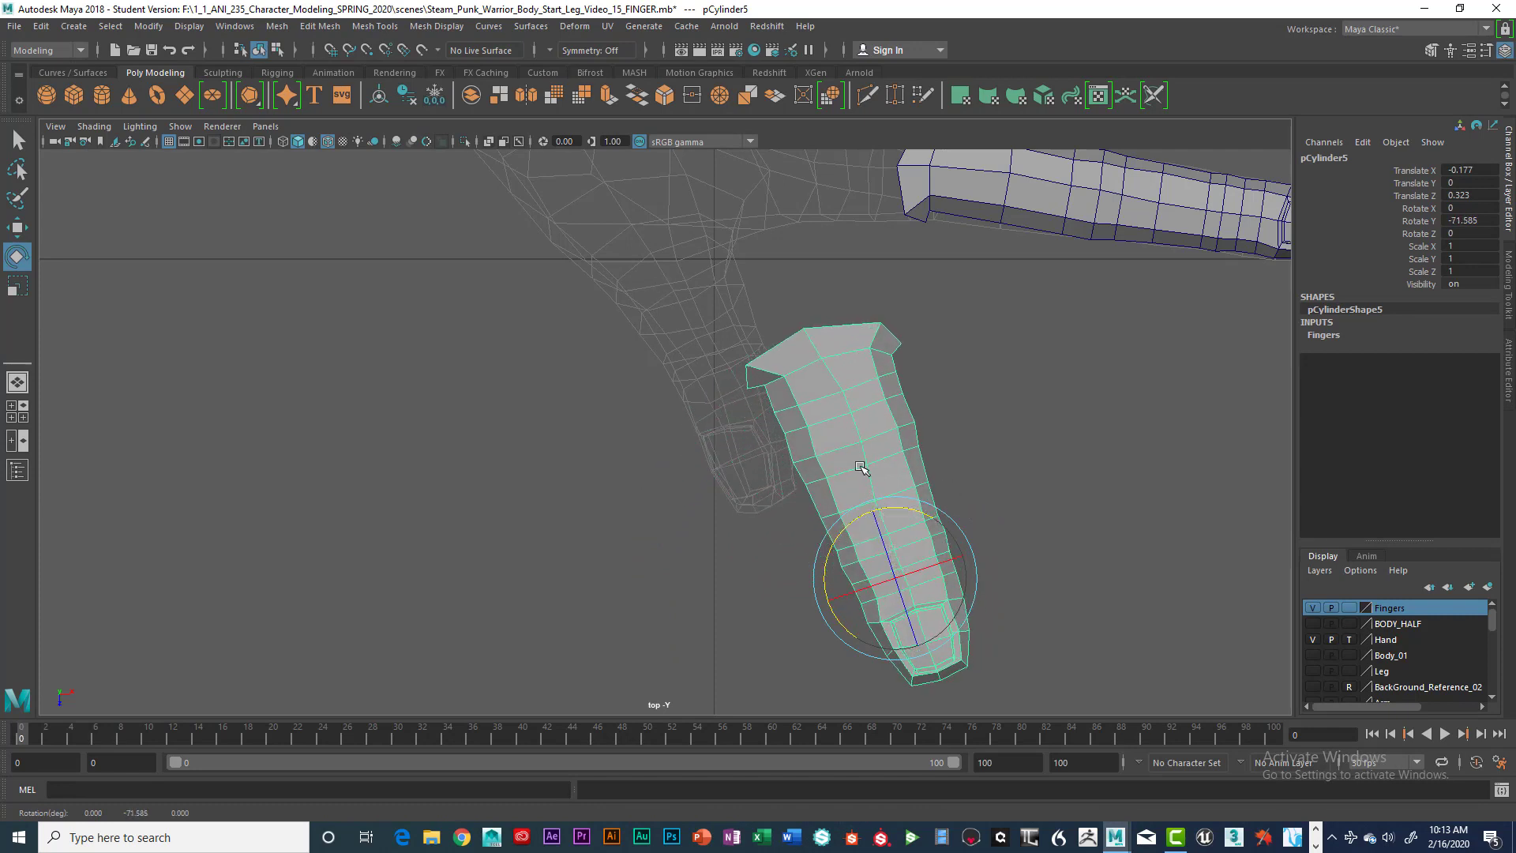
pyautogui.press('w')
pyautogui.moveTo(974, 582); pyautogui.dragTo(879, 581)
pyautogui.moveTo(799, 645); pyautogui.dragTo(781, 525)
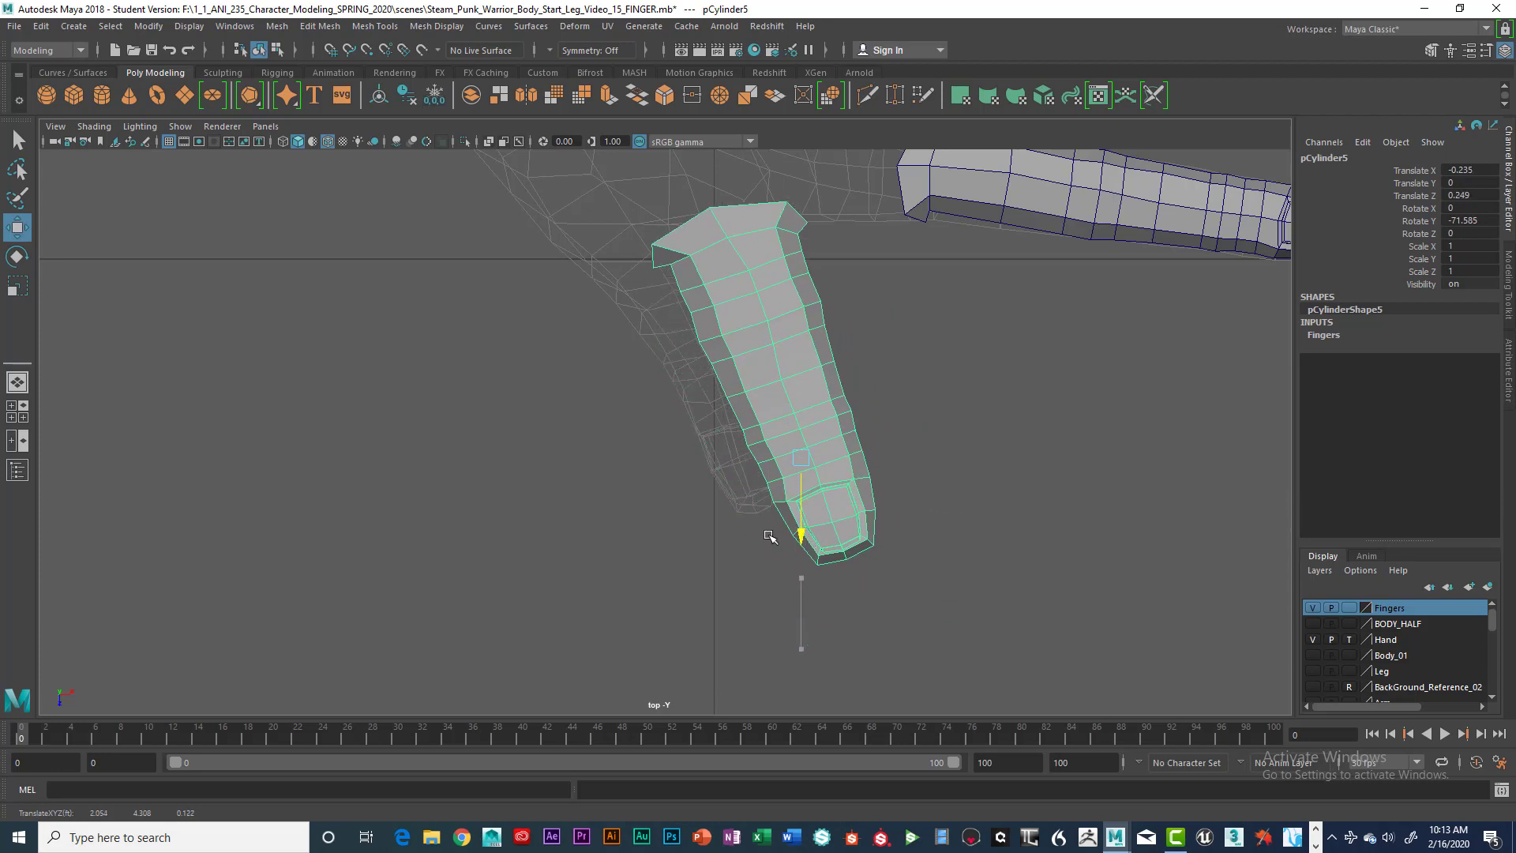
pyautogui.moveTo(868, 458); pyautogui.dragTo(797, 458)
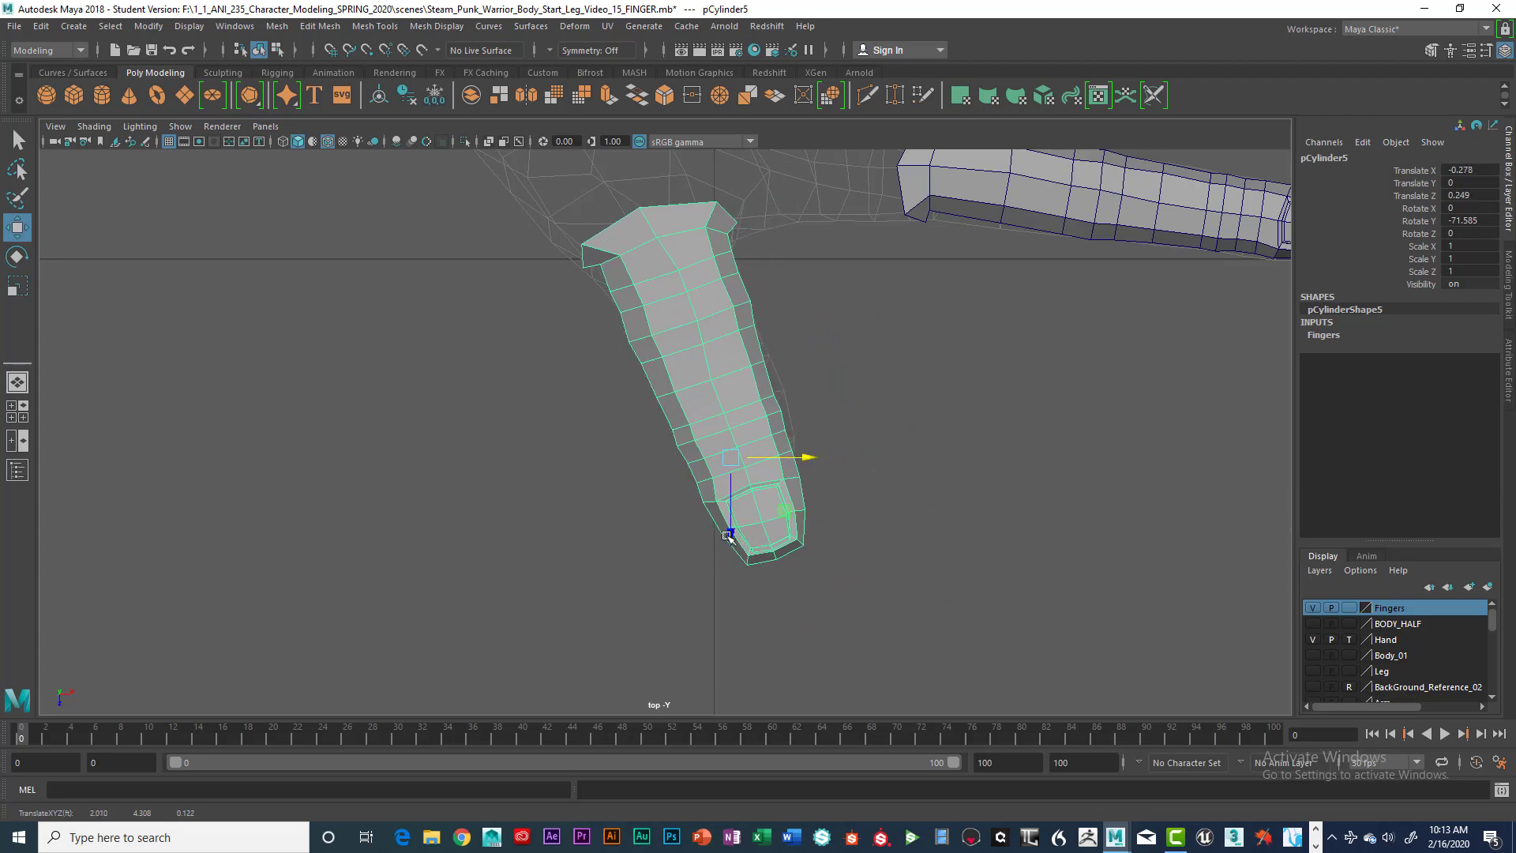
pyautogui.moveTo(728, 536); pyautogui.dragTo(734, 499)
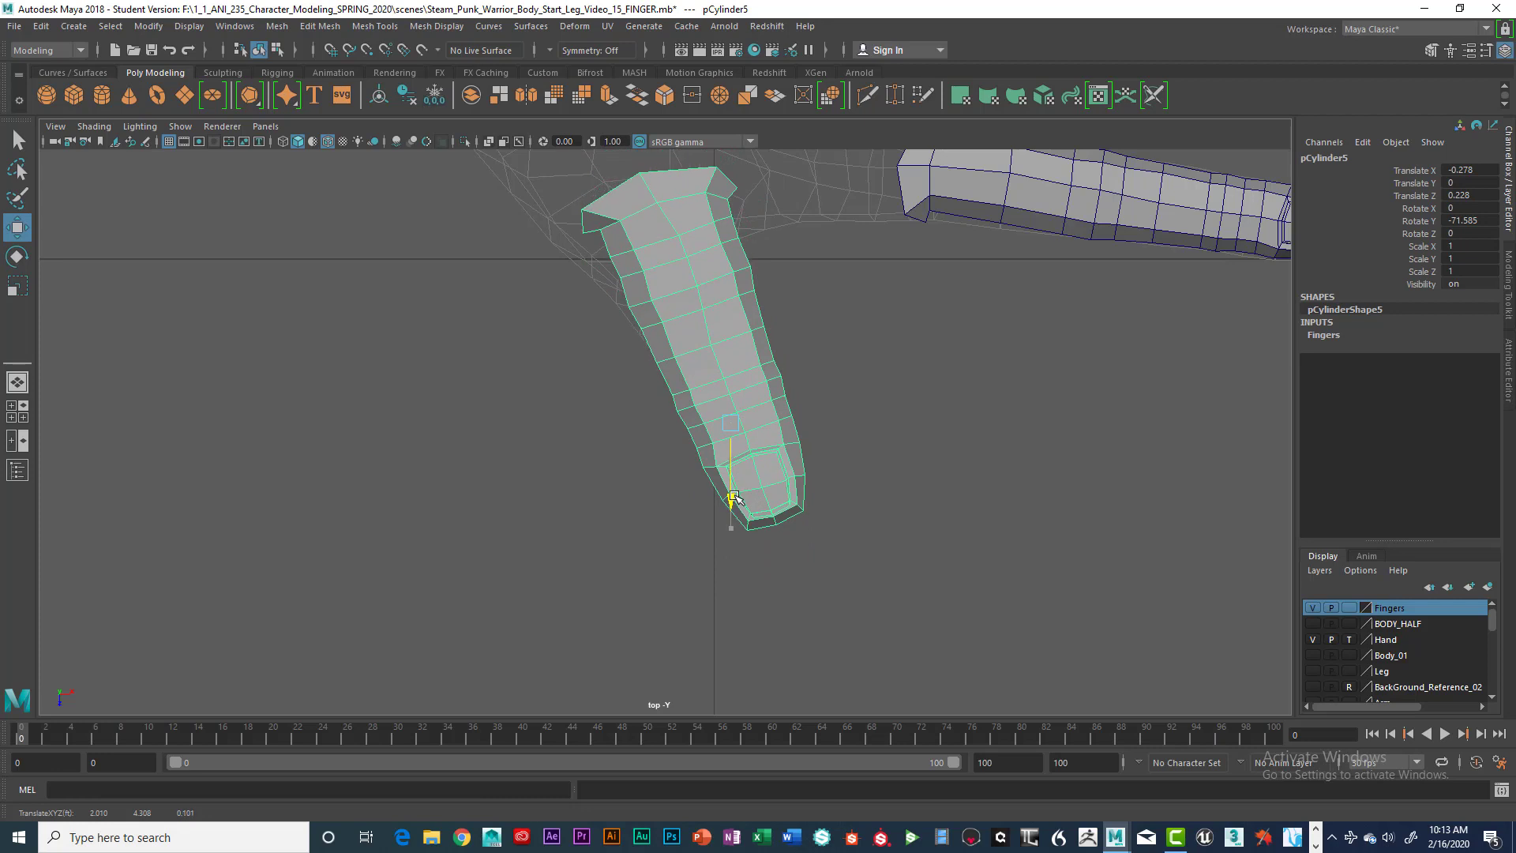
pyautogui.keyDown('alt'); pyautogui.moveTo(733, 410); pyautogui.dragTo(828, 526, button='middle'); pyautogui.keyUp('alt')
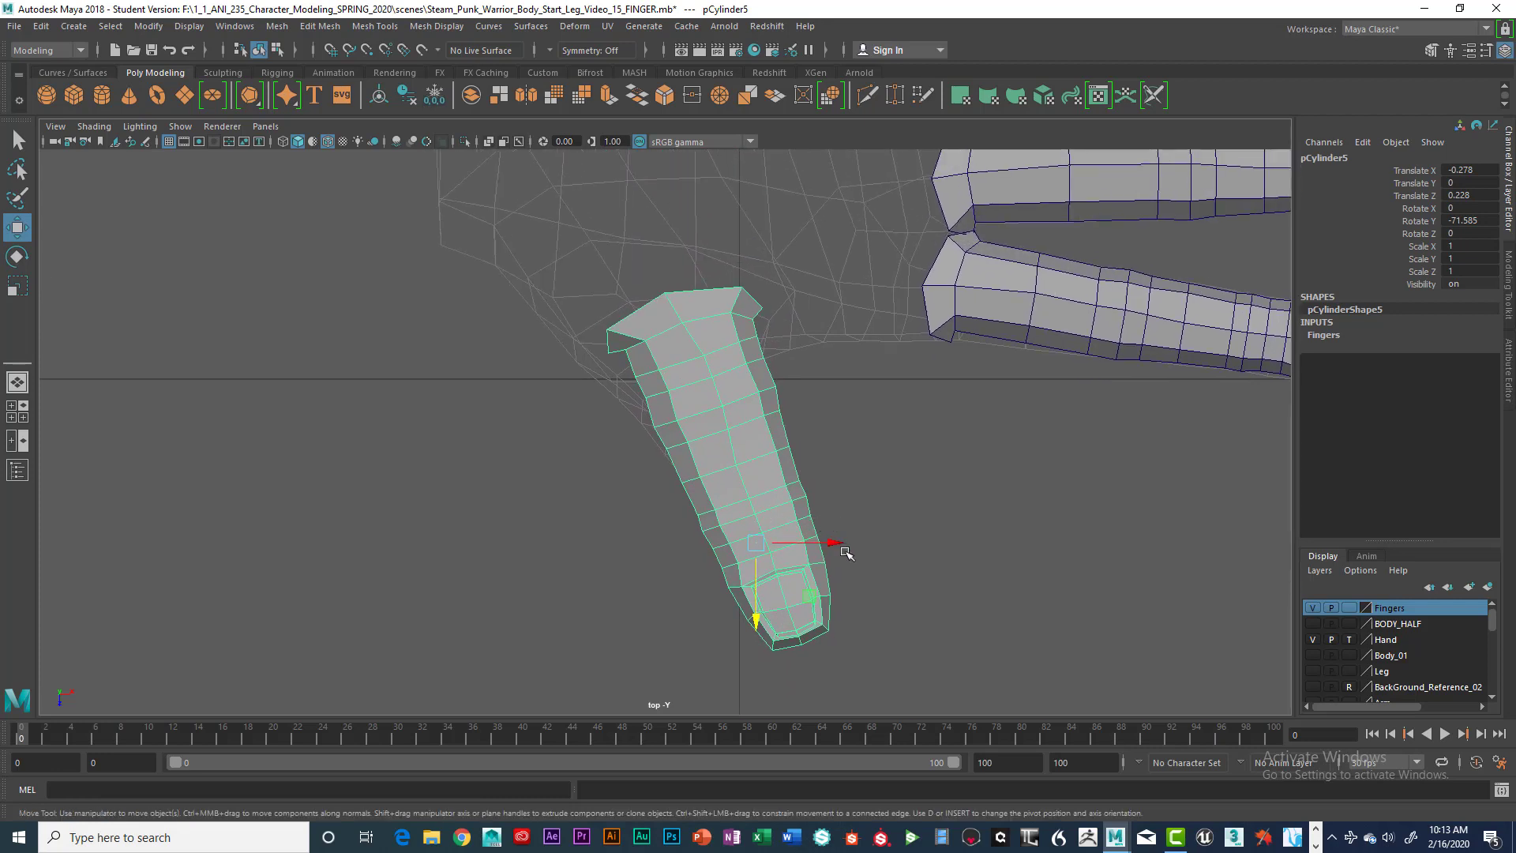
pyautogui.moveTo(756, 580); pyautogui.dragTo(758, 671)
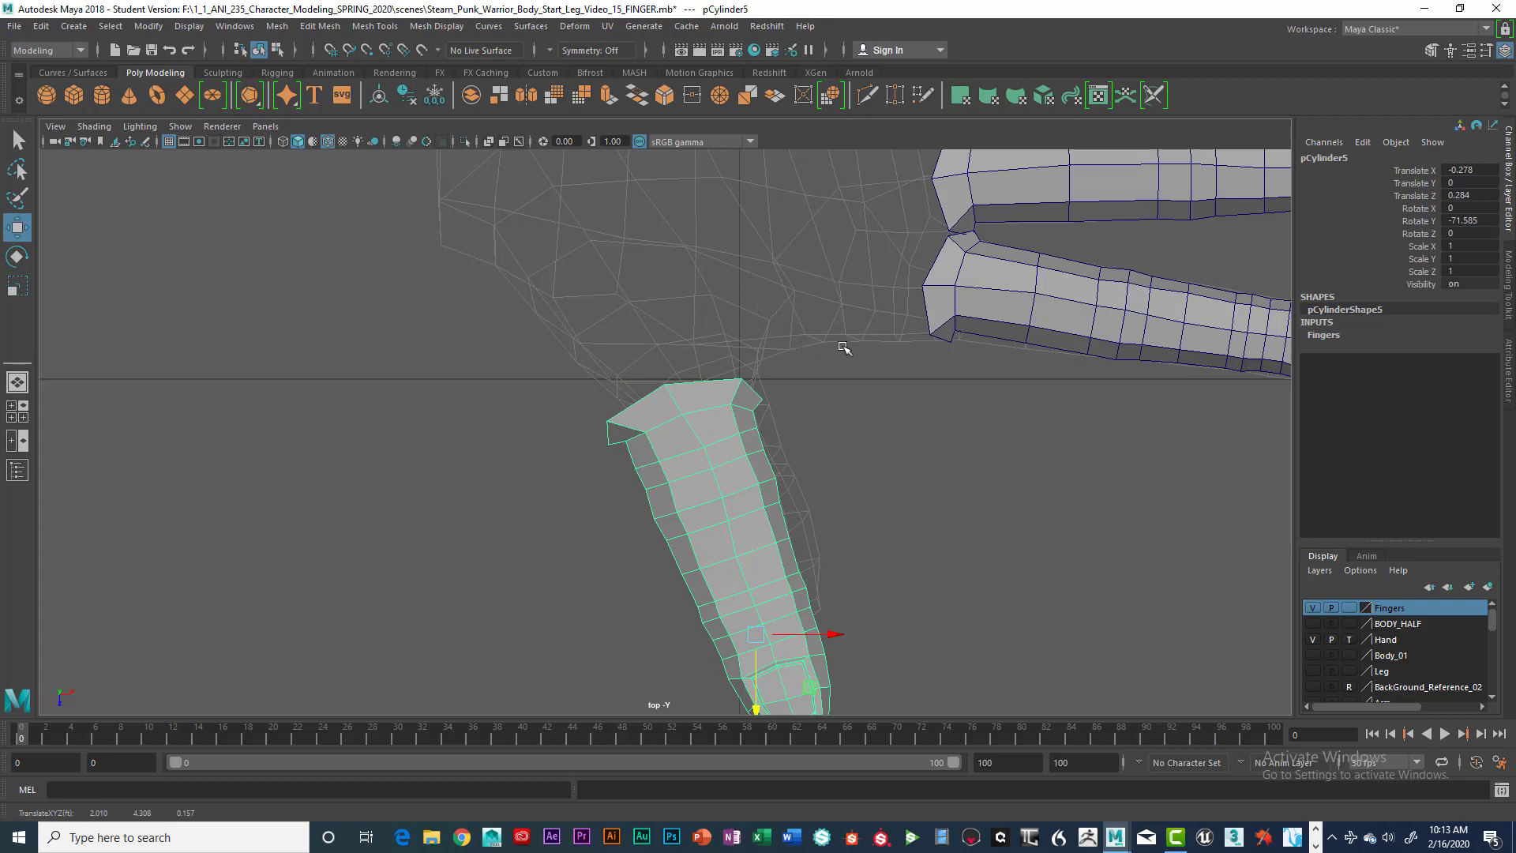
# Step: Set the Hand layer's display type to Reference and shift the thumb copy so its base overlaps the palm edge
pyautogui.keyDown('alt'); pyautogui.moveTo(844, 348); pyautogui.dragTo(792, 526, button='middle'); pyautogui.keyUp('alt')
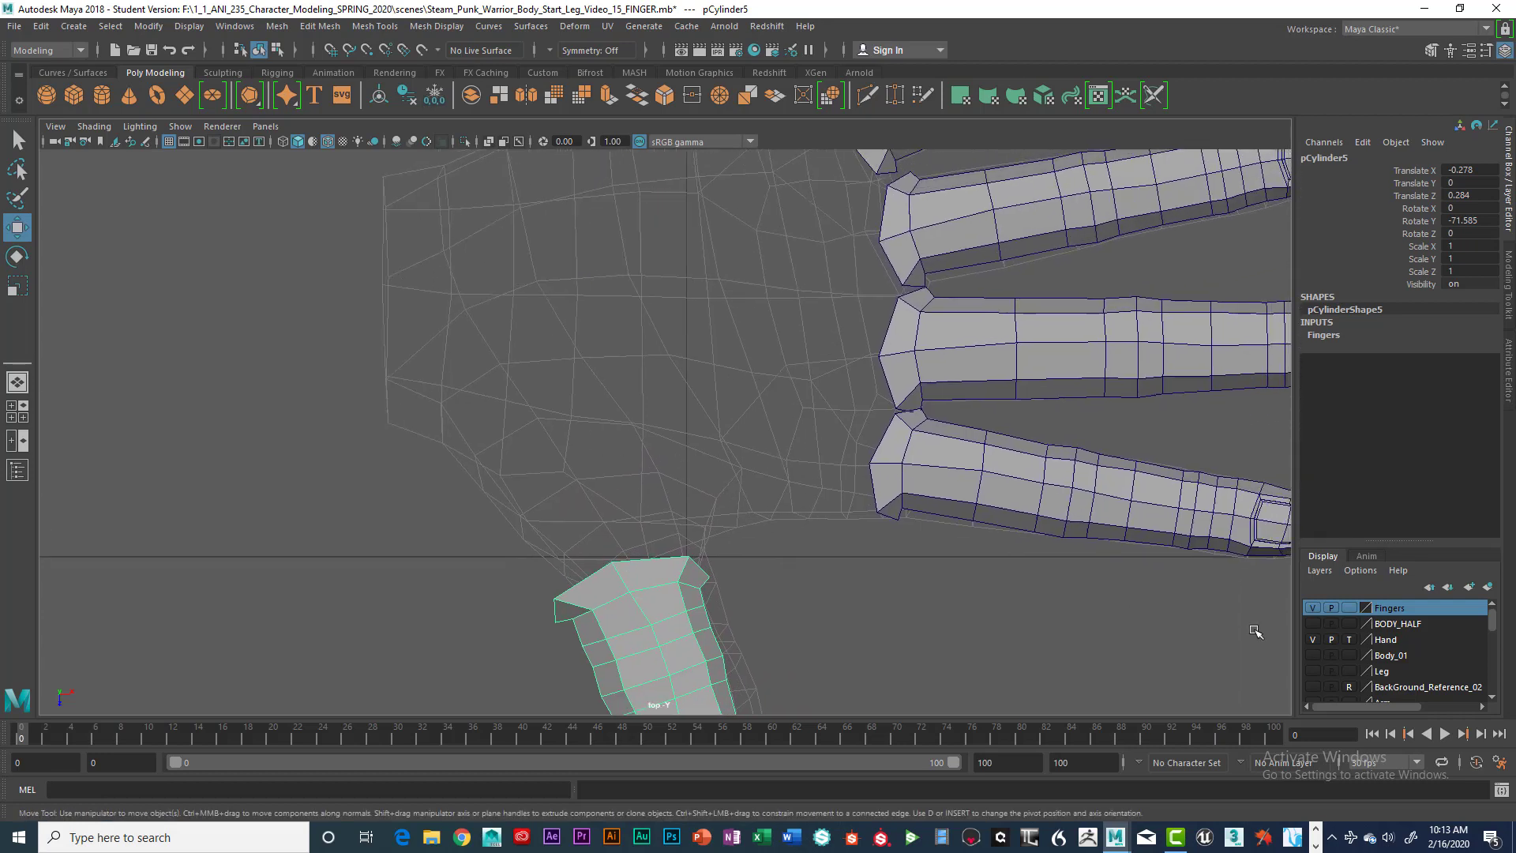
pyautogui.click(1350, 640)
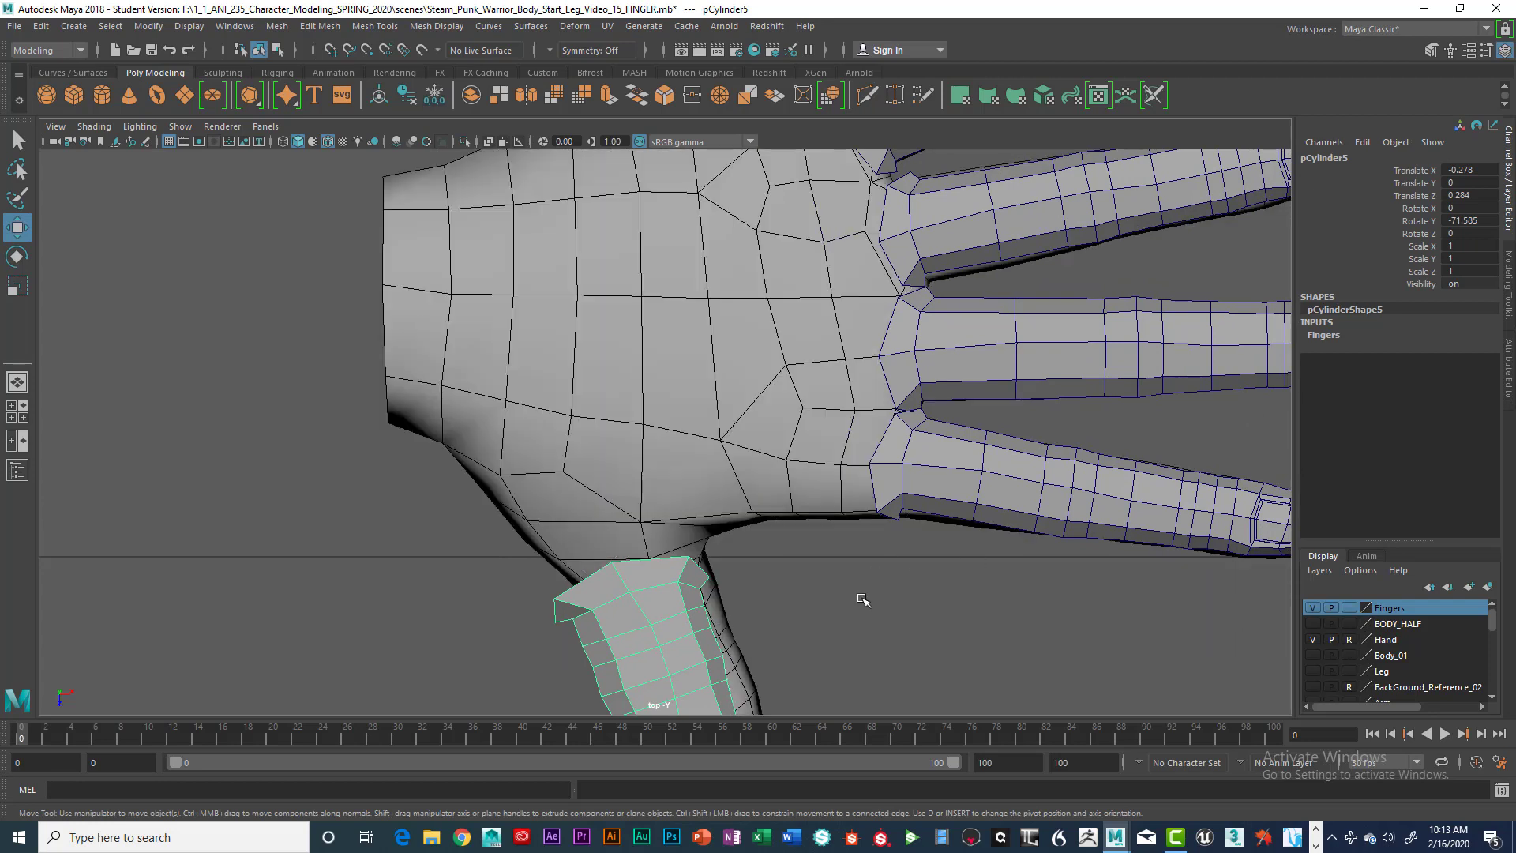
pyautogui.keyDown('alt'); pyautogui.moveTo(692, 576); pyautogui.dragTo(789, 354, button='middle'); pyautogui.keyUp('alt')
pyautogui.moveTo(801, 608); pyautogui.dragTo(766, 568)
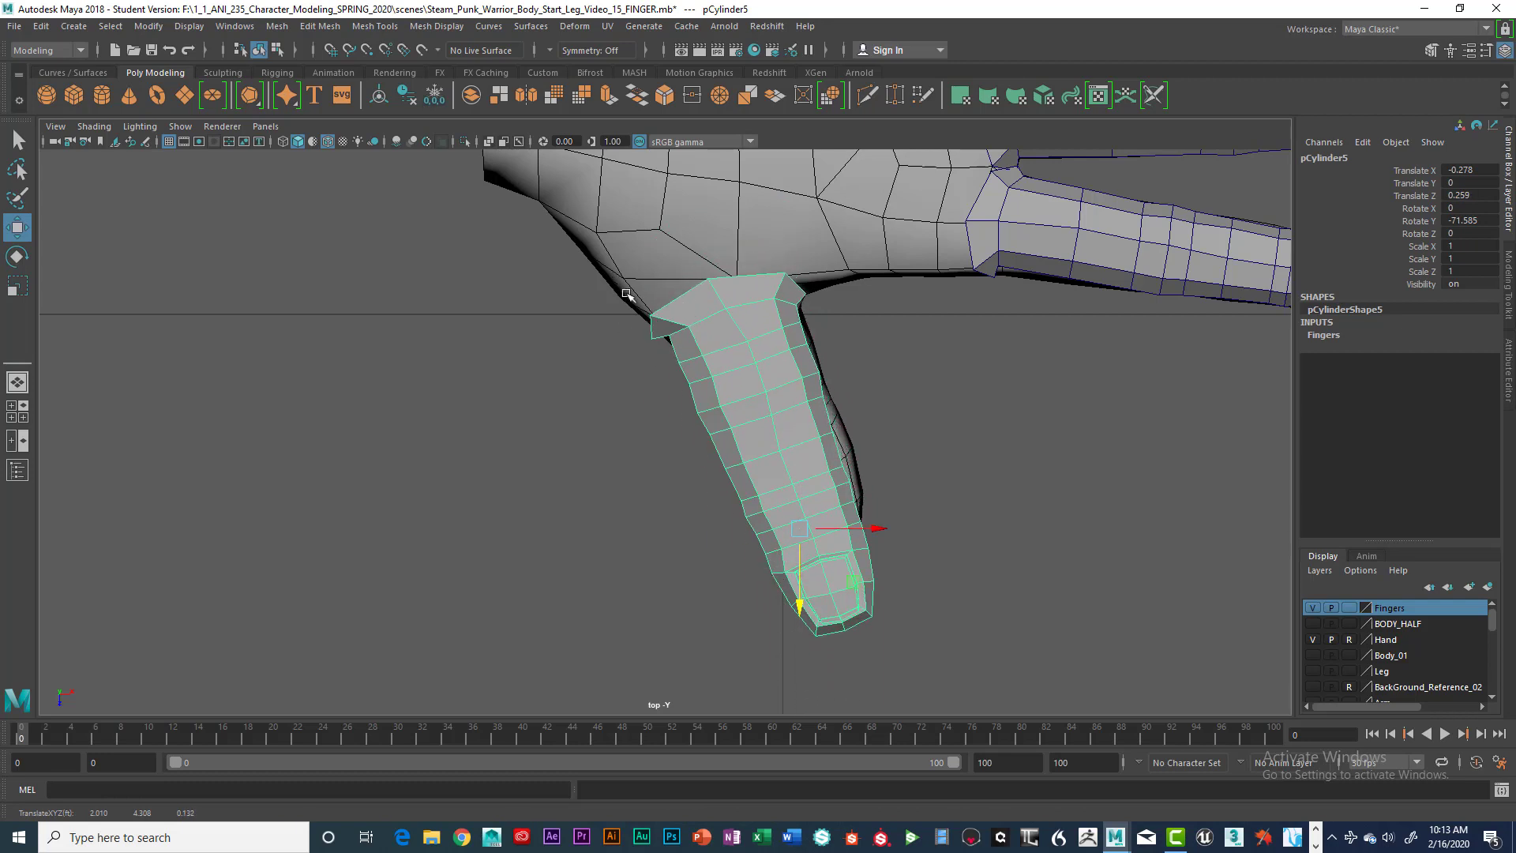
pyautogui.moveTo(840, 527); pyautogui.dragTo(870, 626)
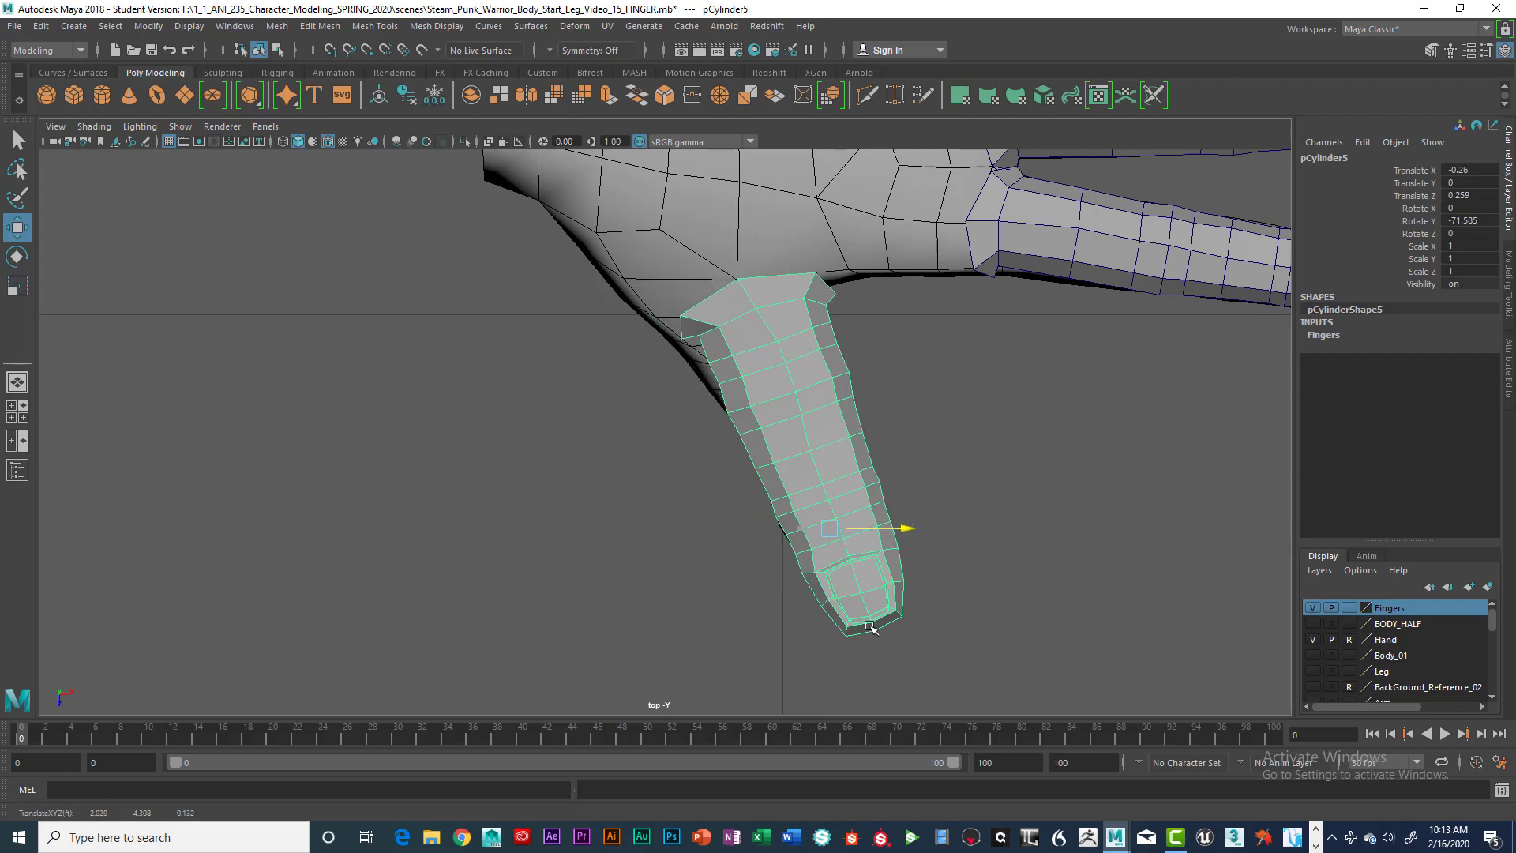
pyautogui.moveTo(864, 531); pyautogui.dragTo(843, 529)
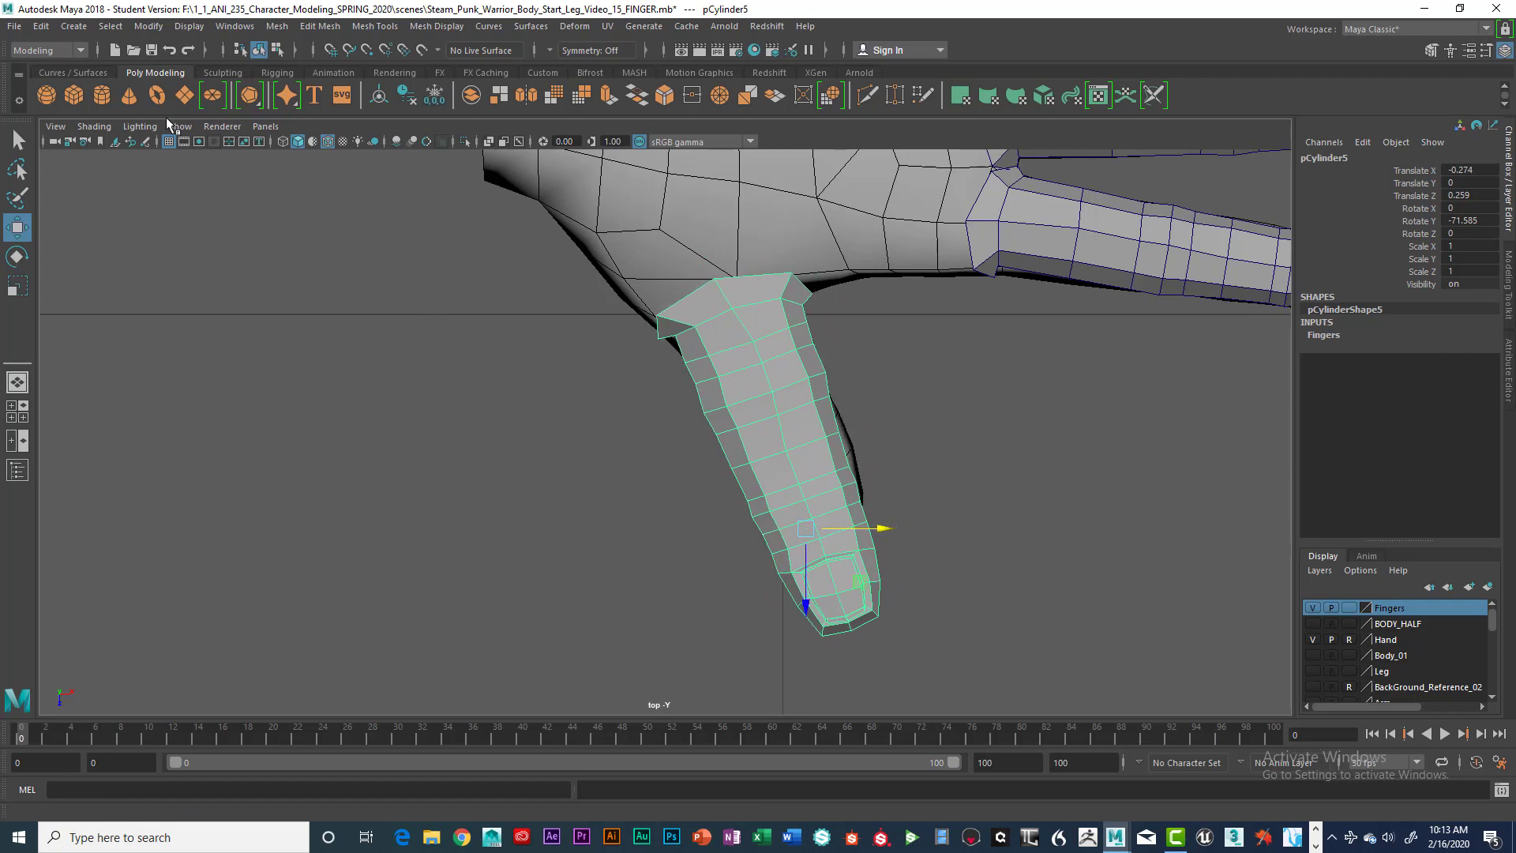
# Step: Turn on X-Ray shading in the top view
pyautogui.click(93, 127)
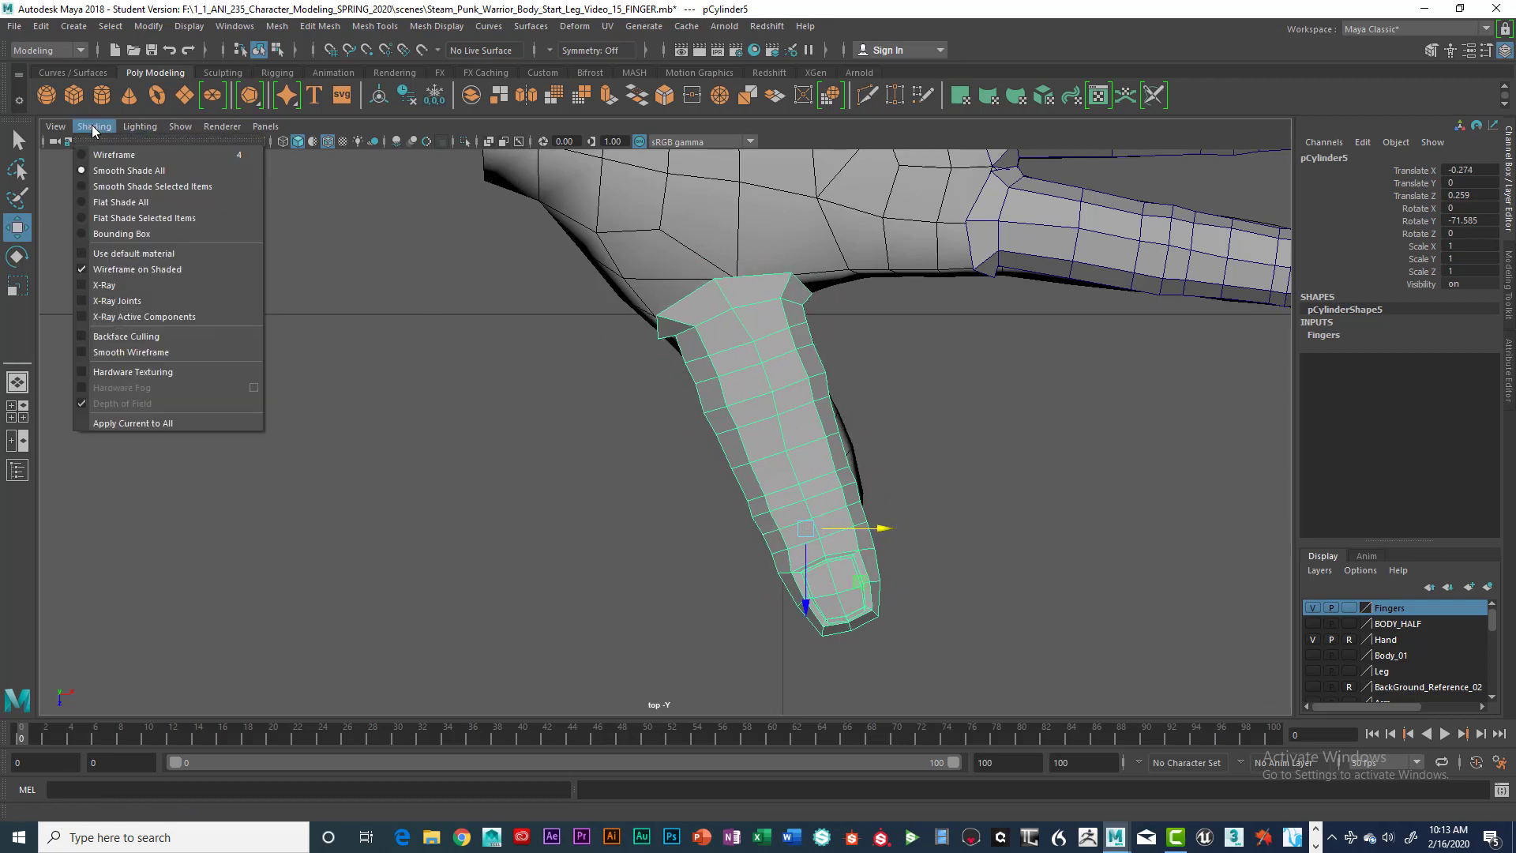
pyautogui.click(118, 285)
# Step: Try nudging the thumb copy along X to about -0.27 and rolling it to about 24 degrees in X
pyautogui.moveTo(882, 529)
pyautogui.mouseDown()
pyautogui.moveTo(922, 543)
pyautogui.moveTo(899, 541)
pyautogui.mouseUp()
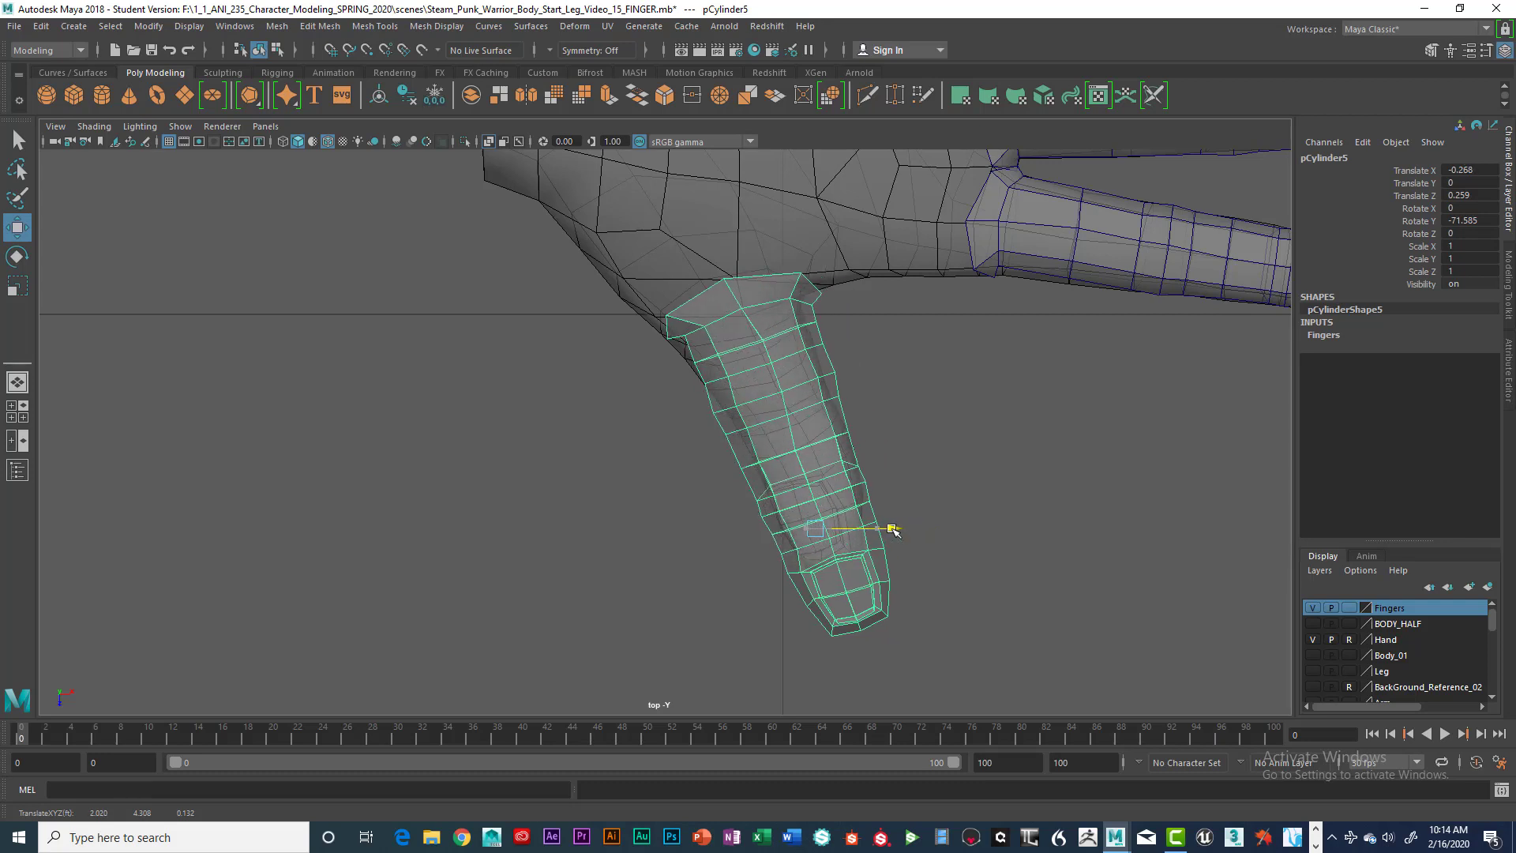
pyautogui.moveTo(891, 533)
pyautogui.mouseDown()
pyautogui.moveTo(962, 537)
pyautogui.moveTo(873, 531)
pyautogui.moveTo(890, 533)
pyautogui.mouseUp()
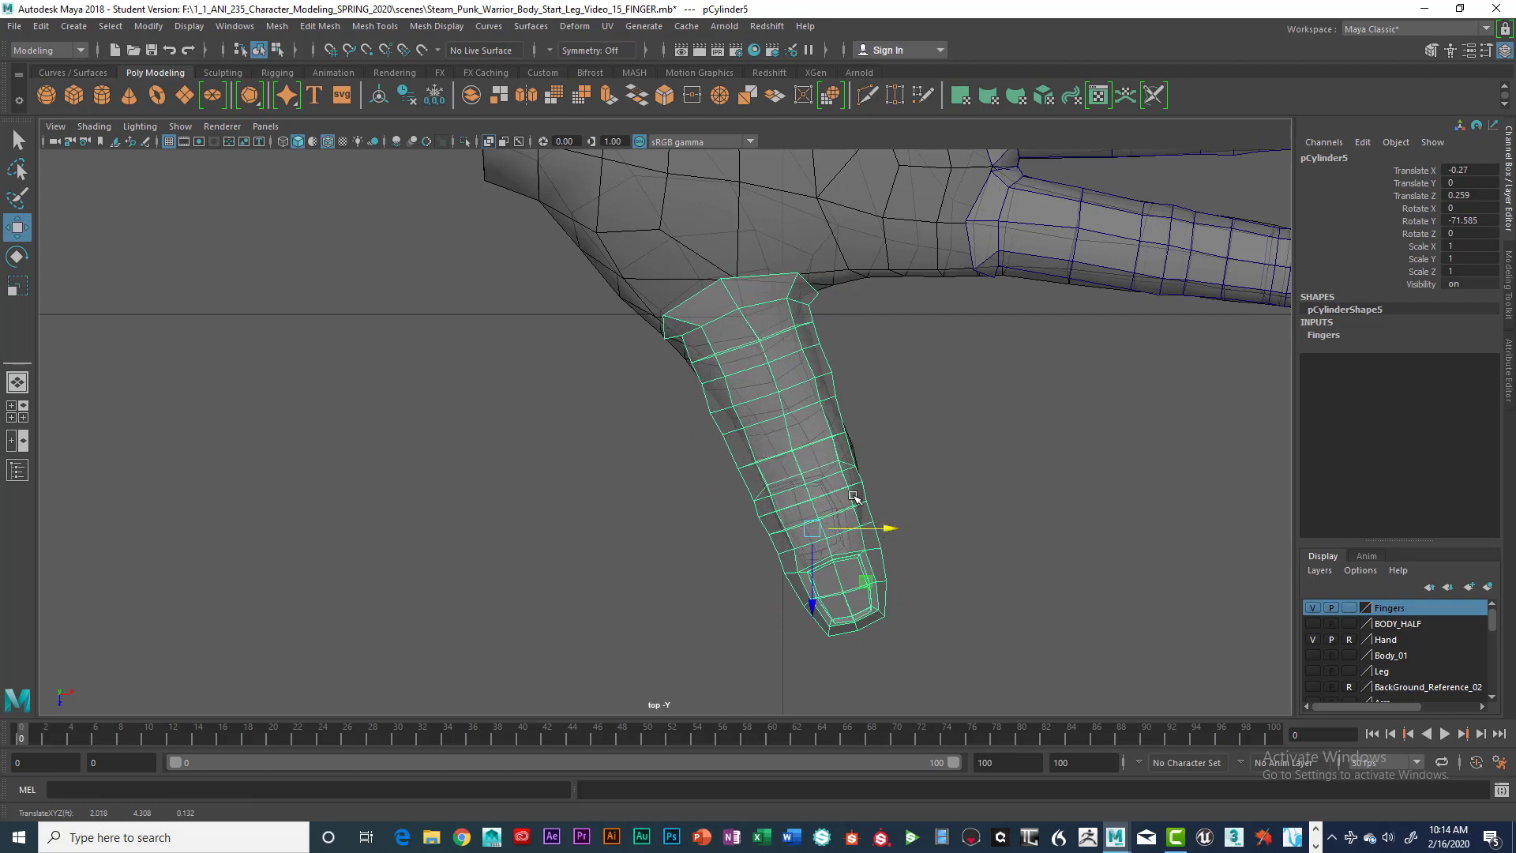
pyautogui.press('e')
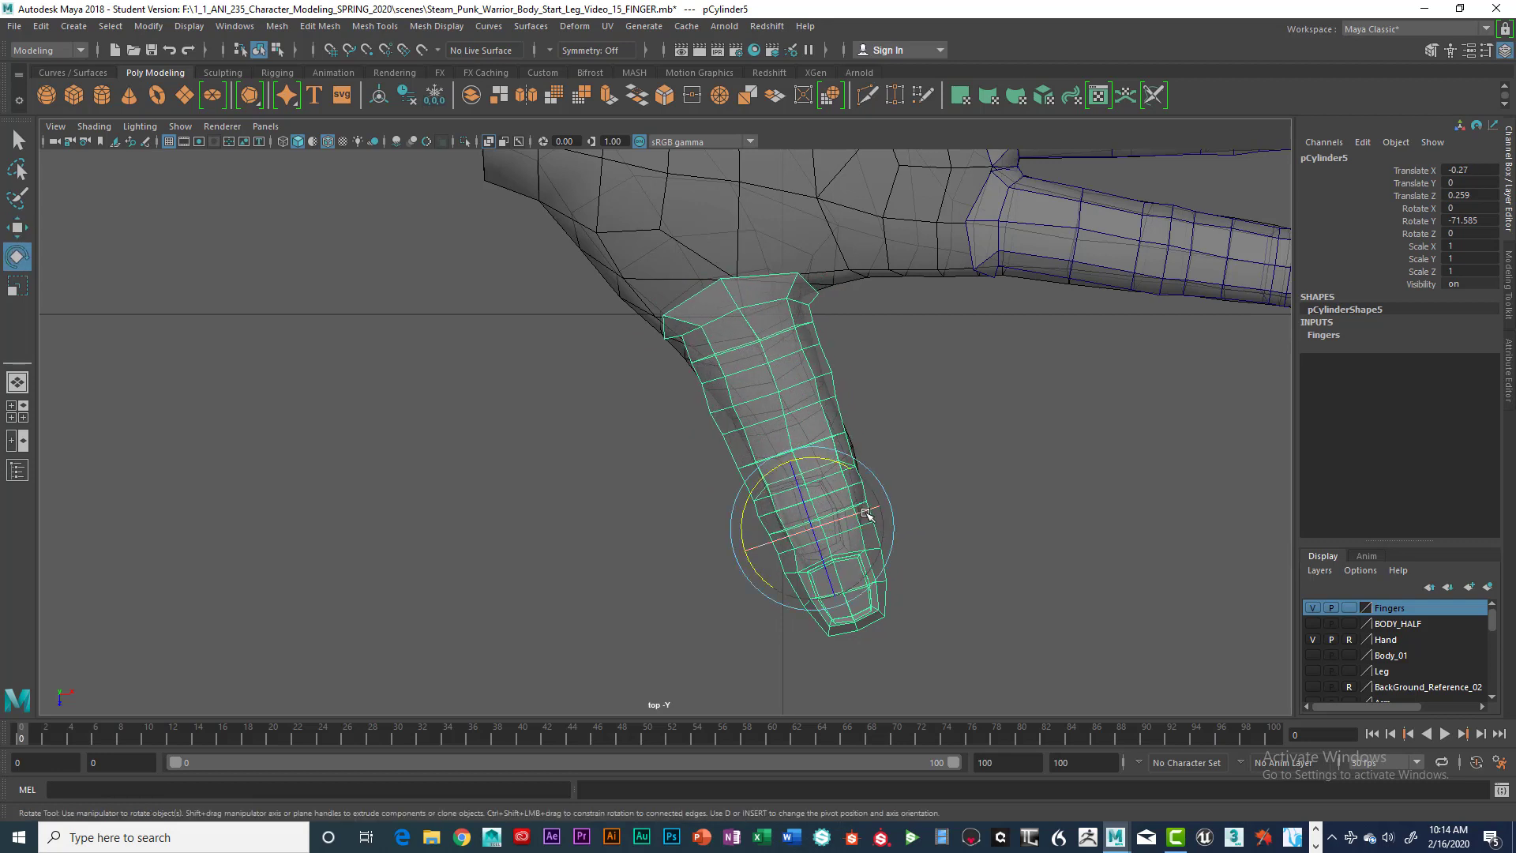
pyautogui.moveTo(866, 514); pyautogui.dragTo(843, 518)
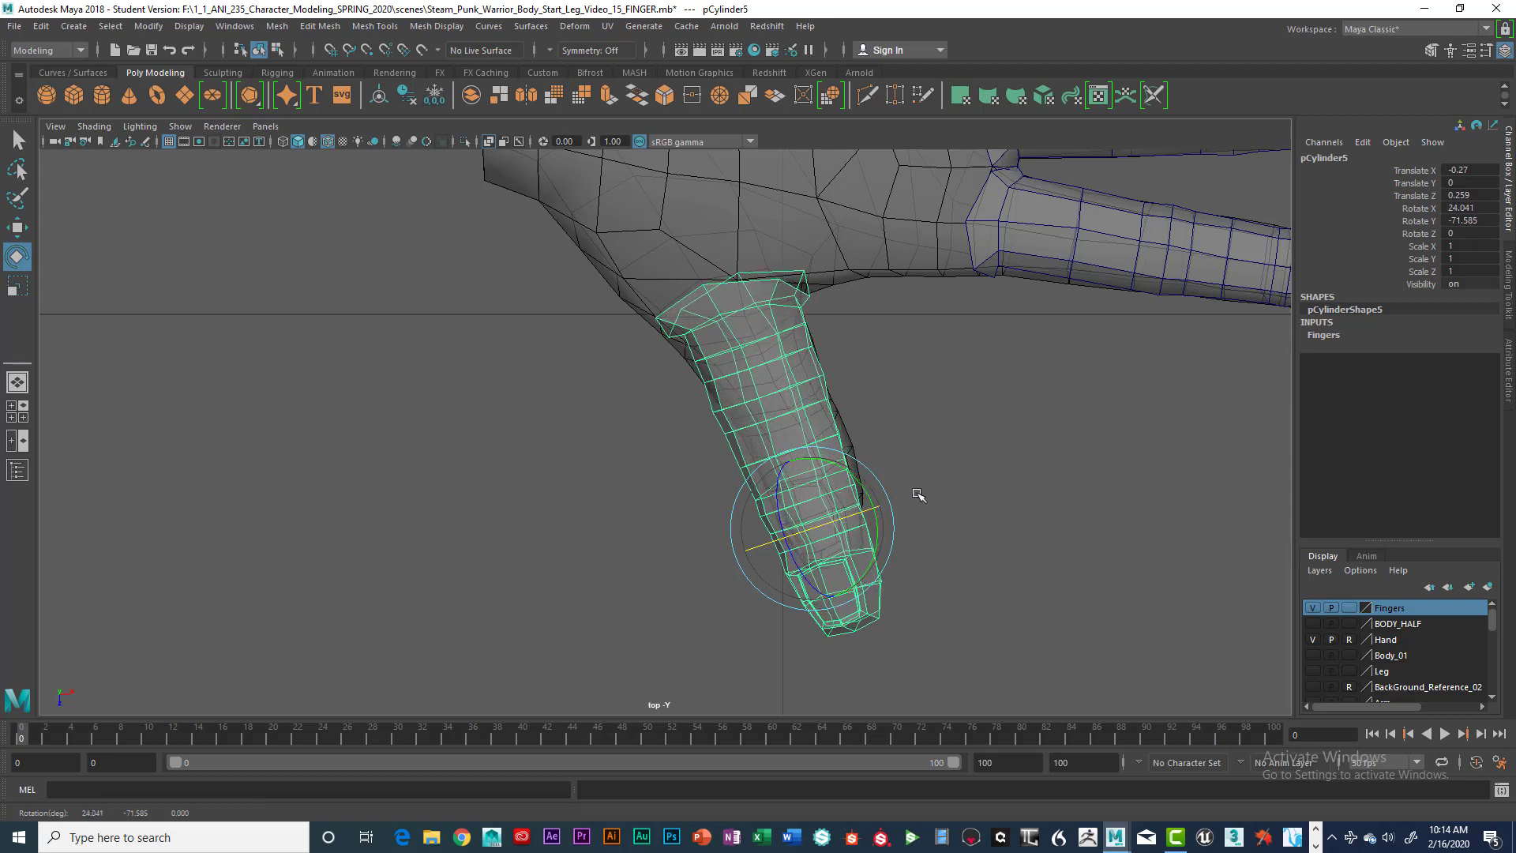
# Step: Undo the thumb copy's rotations and moves, and the Hand layer change, back to its unrotated pose below the hand
pyautogui.hotkey('ctrl', 'z')
pyautogui.hotkey('ctrl', 'z')
pyautogui.hotkey('ctrl', 'z')
pyautogui.hotkey('ctrl', 'z')
pyautogui.hotkey('ctrl', 'z')
pyautogui.hotkey('ctrl', 'z')
pyautogui.hotkey('ctrl', 'z')
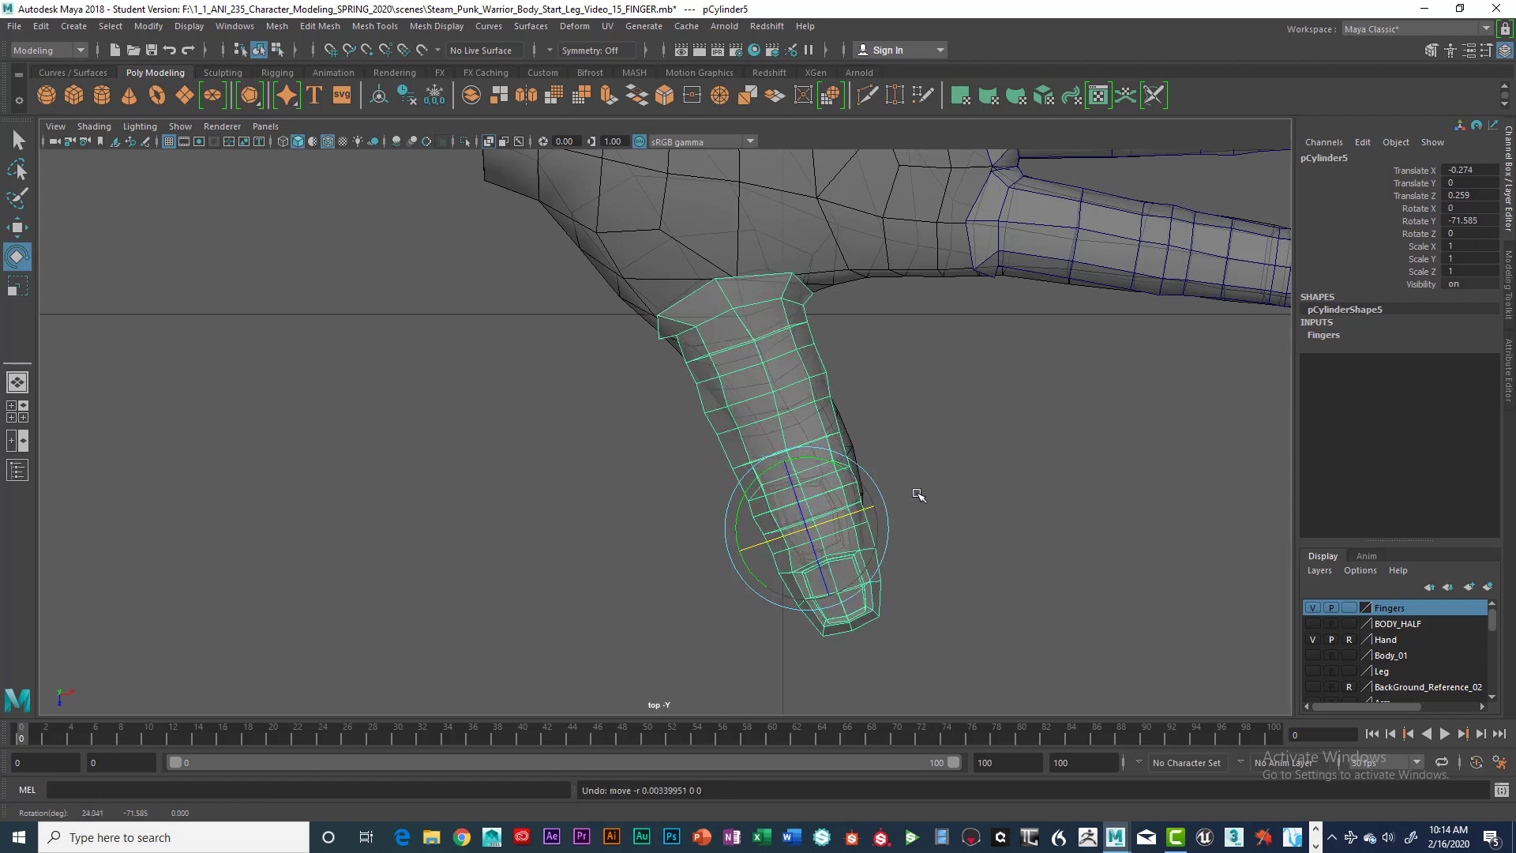
pyautogui.hotkey('ctrl', 'z')
pyautogui.hotkey('ctrl', 'z')
pyautogui.hotkey('ctrl', 'z')
pyautogui.hotkey('ctrl', 'z')
pyautogui.hotkey('ctrl', 'z')
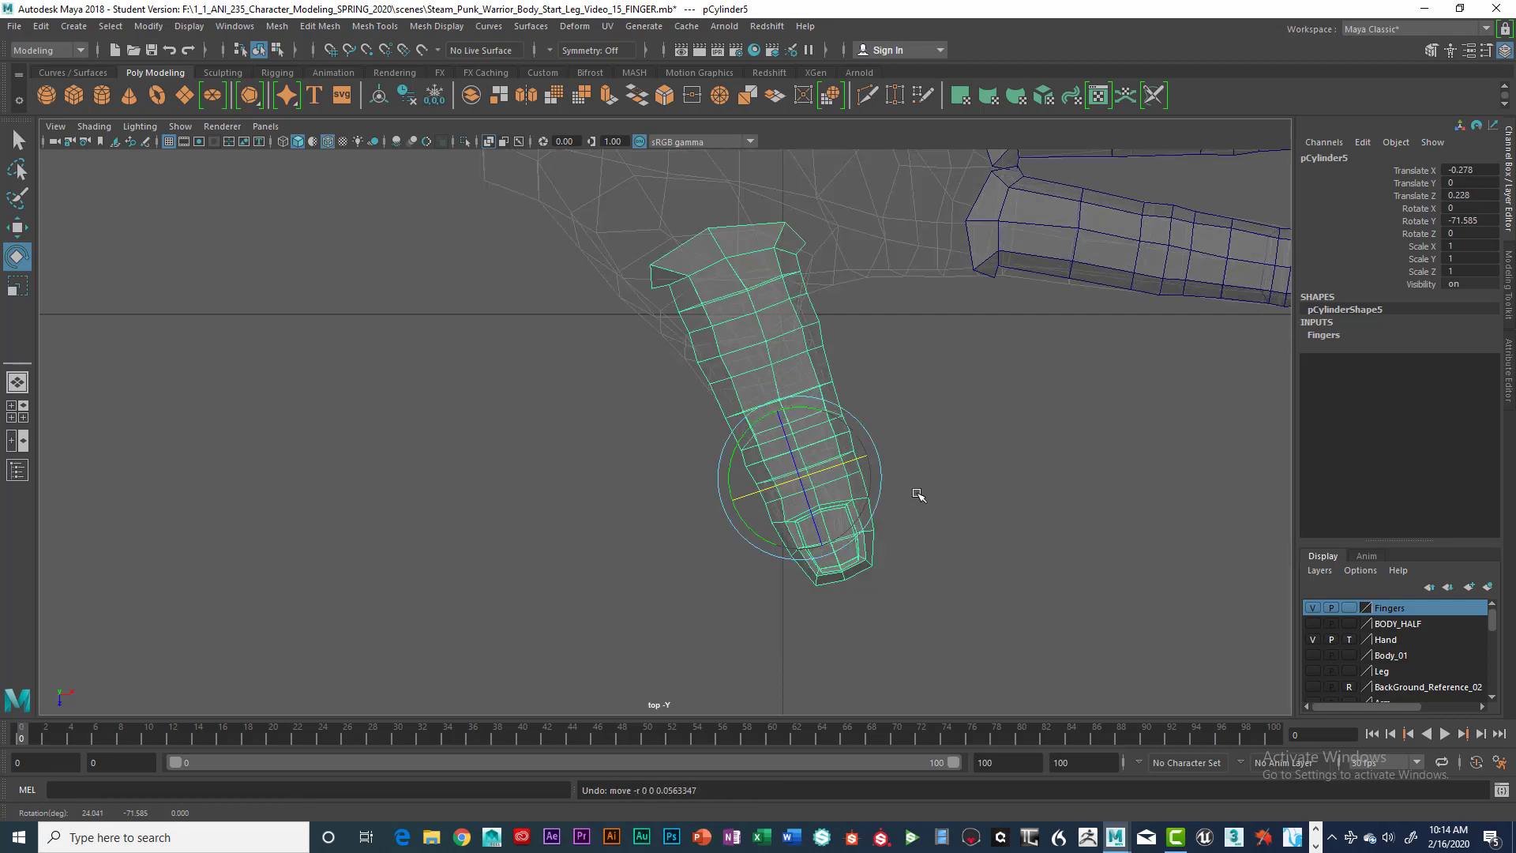
pyautogui.hotkey('ctrl', 'z')
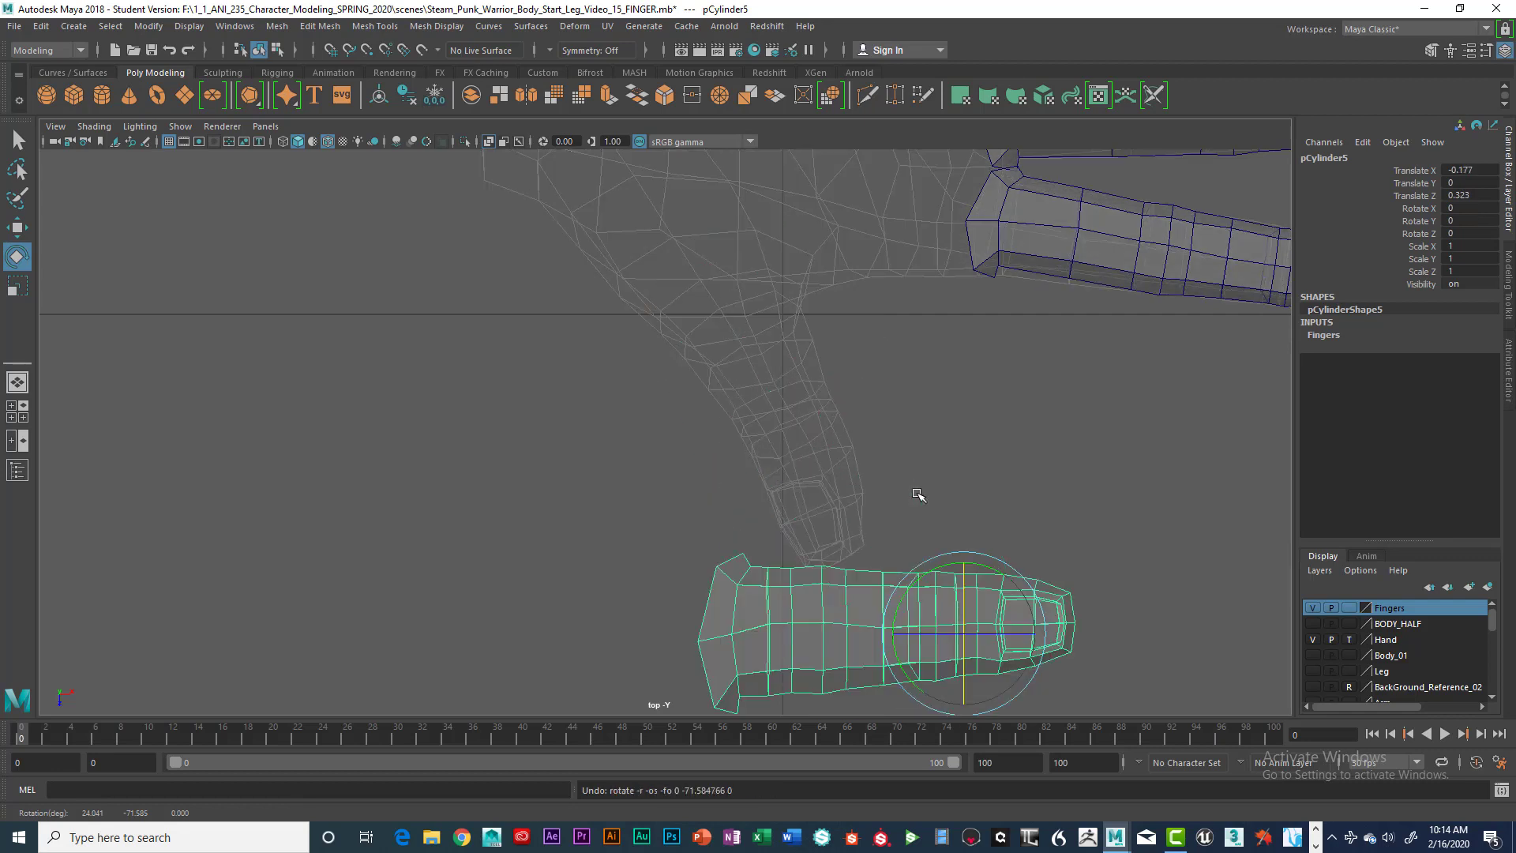
# Step: Move the thumb copy's vertices beyond the flared base, and those from the third ring outward, slightly toward the base
pyautogui.keyDown('alt'); pyautogui.moveTo(970, 487); pyautogui.dragTo(951, 449, button='middle'); pyautogui.keyUp('alt')
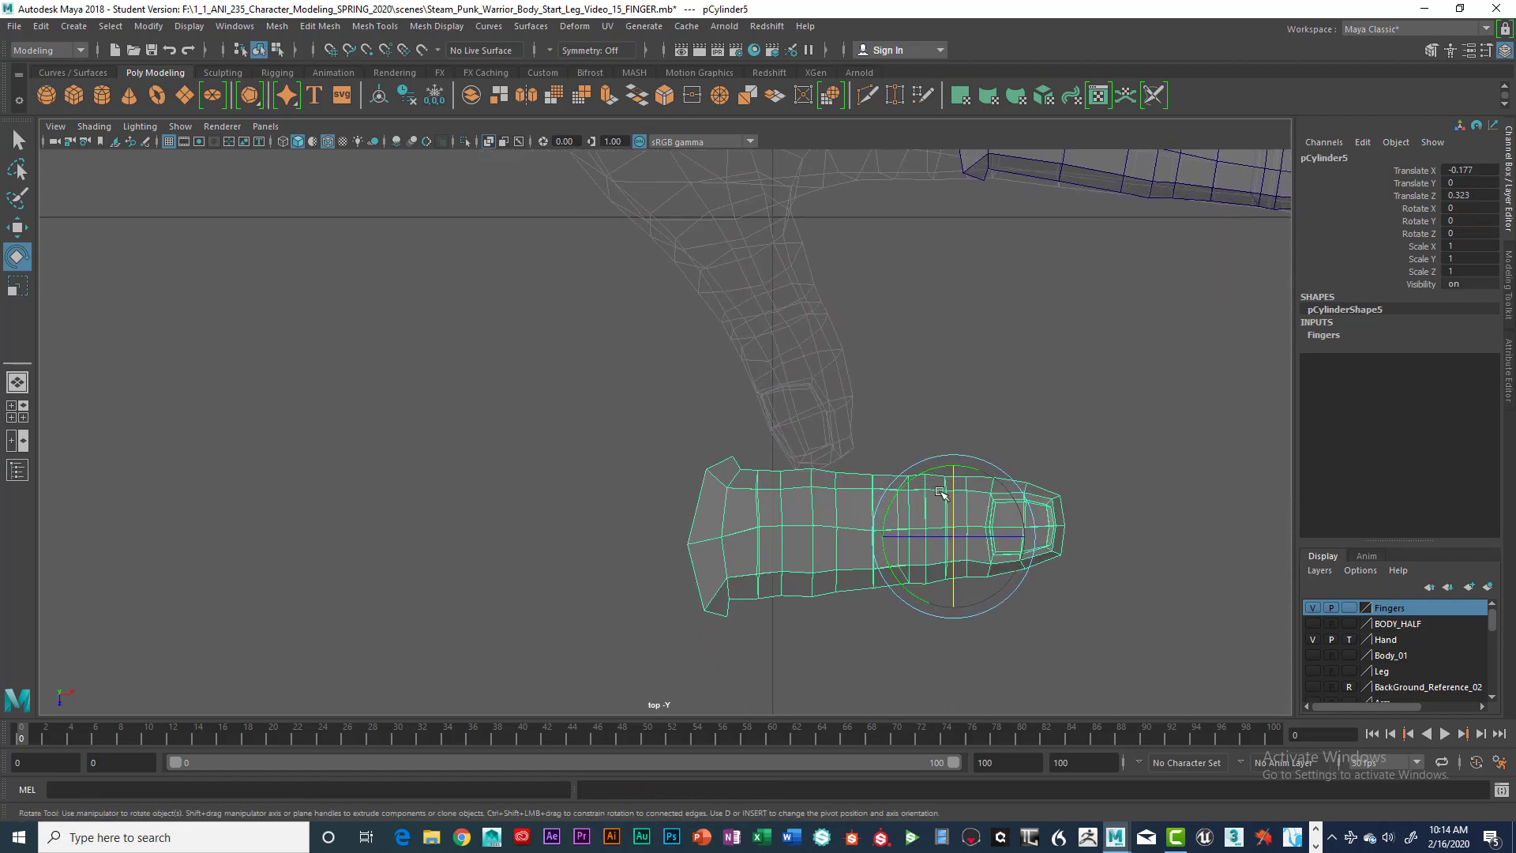
pyautogui.moveTo(836, 486); pyautogui.dragTo(759, 383, button='right')
pyautogui.moveTo(747, 444); pyautogui.dragTo(1105, 638)
pyautogui.press('w')
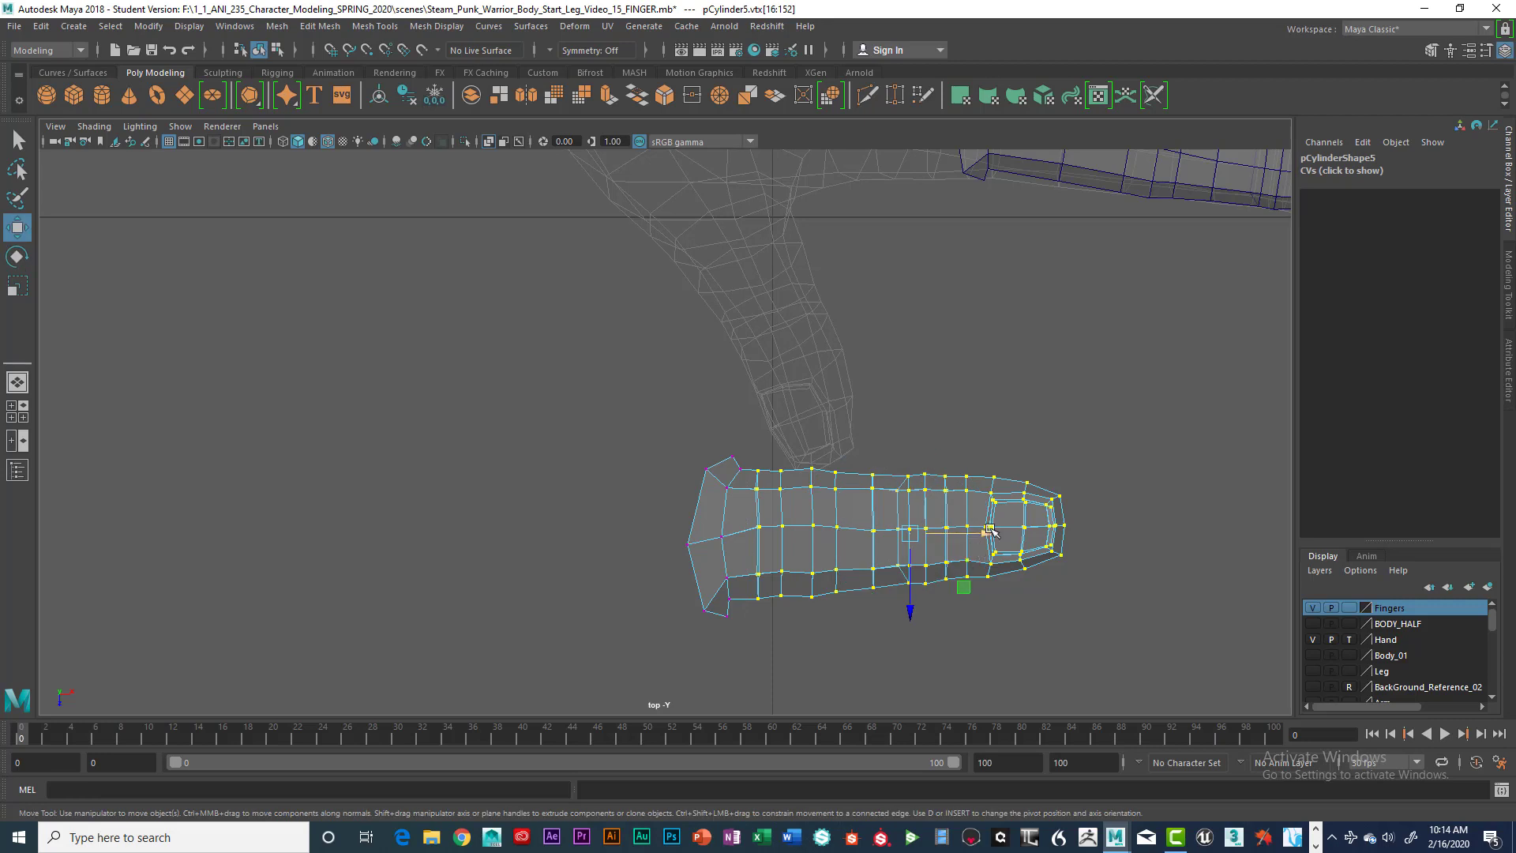
pyautogui.moveTo(988, 532); pyautogui.dragTo(983, 532)
pyautogui.moveTo(788, 437); pyautogui.dragTo(1073, 639)
pyautogui.moveTo(1013, 533); pyautogui.dragTo(1005, 533)
# Step: Shorten the thumb copy's middle section by moving the vertex rings around the knuckle and out to the tip toward the base
pyautogui.moveTo(843, 427); pyautogui.dragTo(1066, 619)
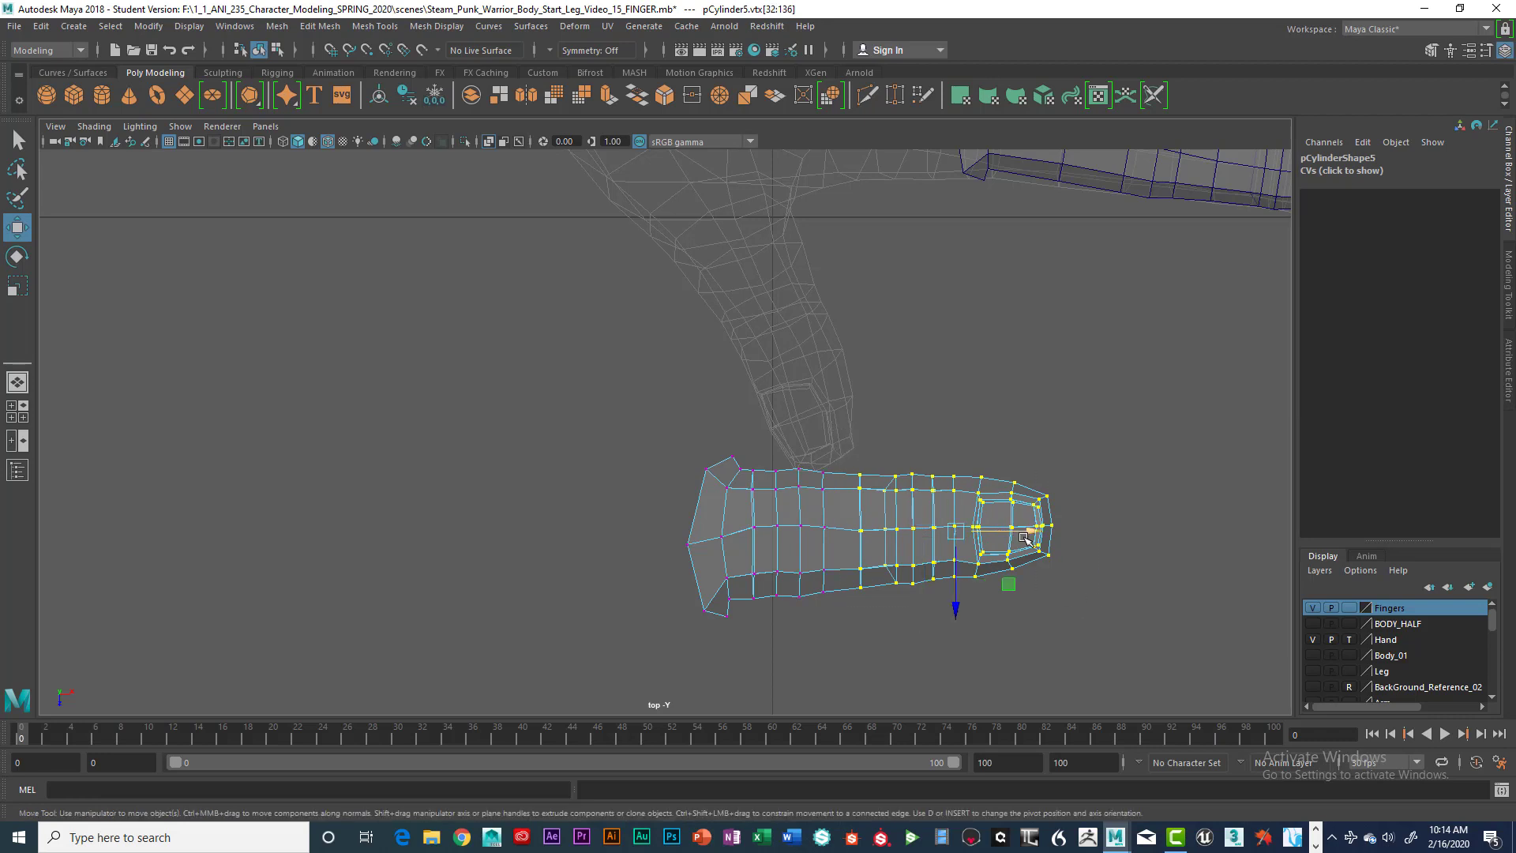
pyautogui.moveTo(1030, 531); pyautogui.dragTo(1021, 531)
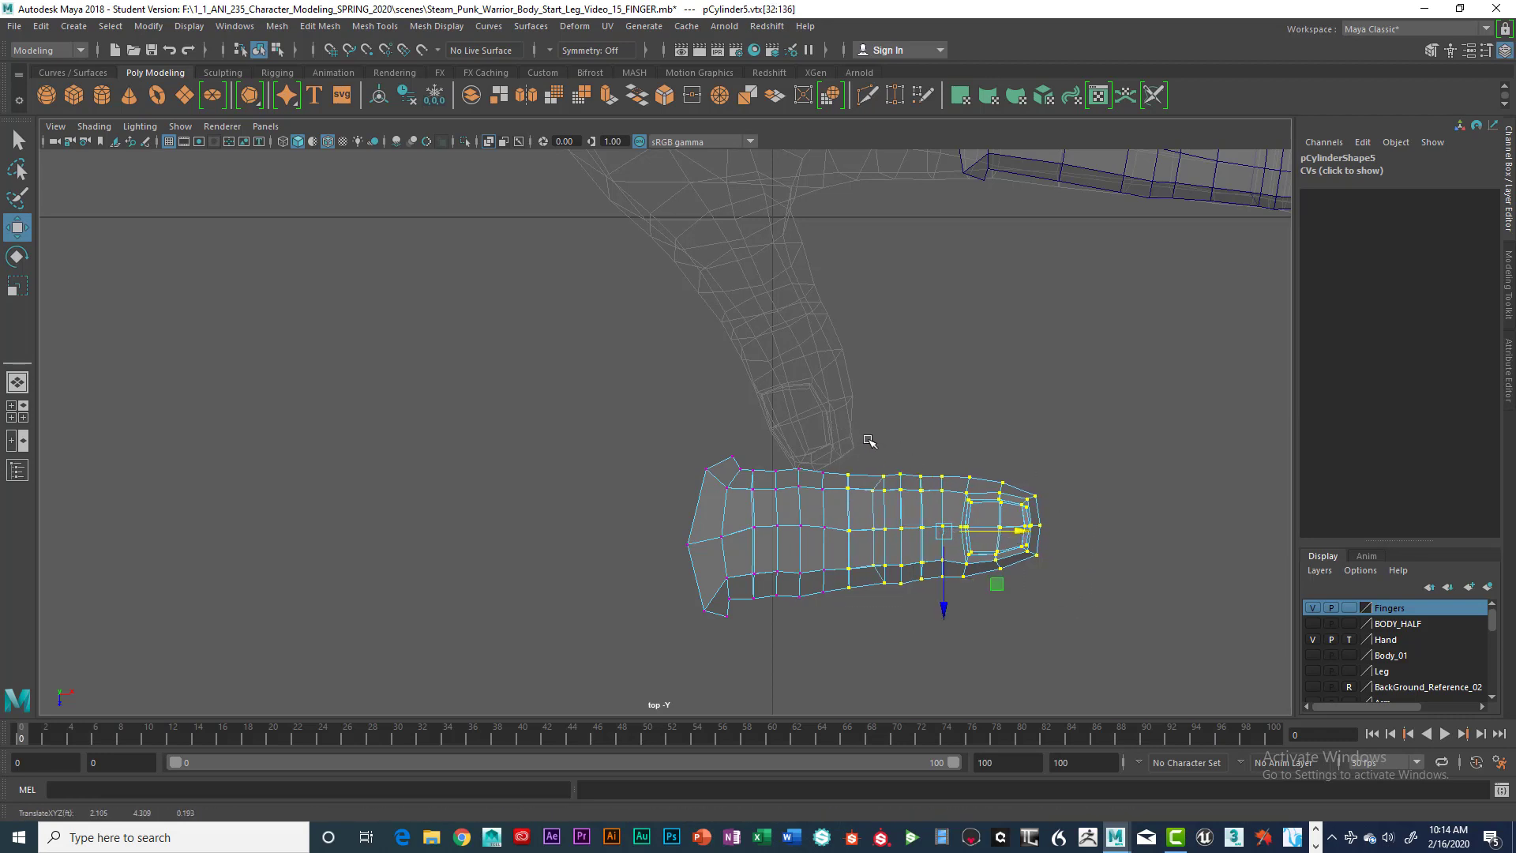
pyautogui.moveTo(866, 440); pyautogui.dragTo(1023, 624)
pyautogui.moveTo(1033, 529); pyautogui.dragTo(1030, 529)
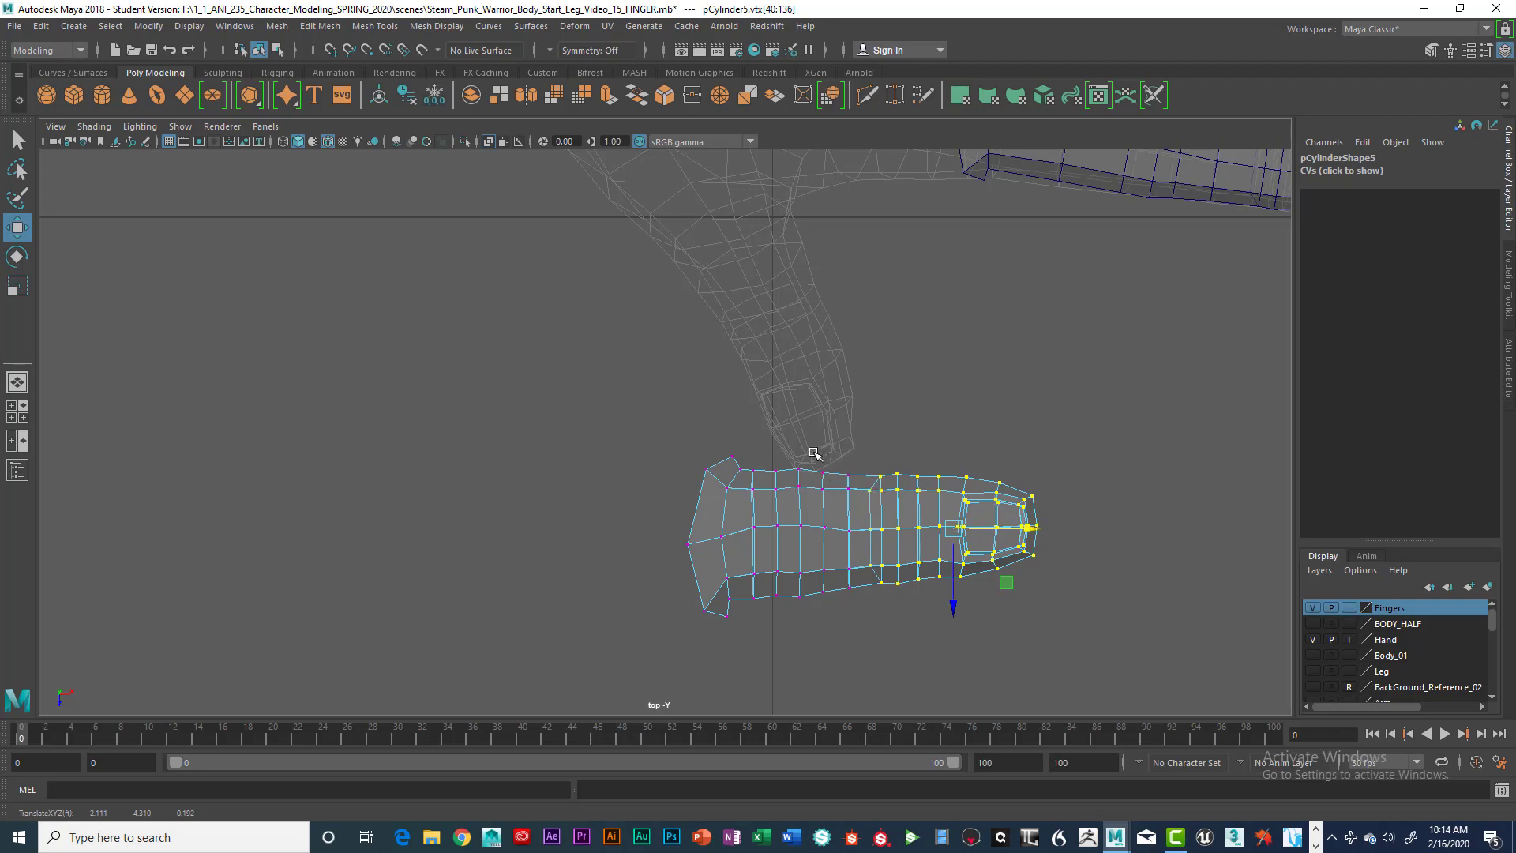
pyautogui.moveTo(832, 439); pyautogui.dragTo(1039, 619)
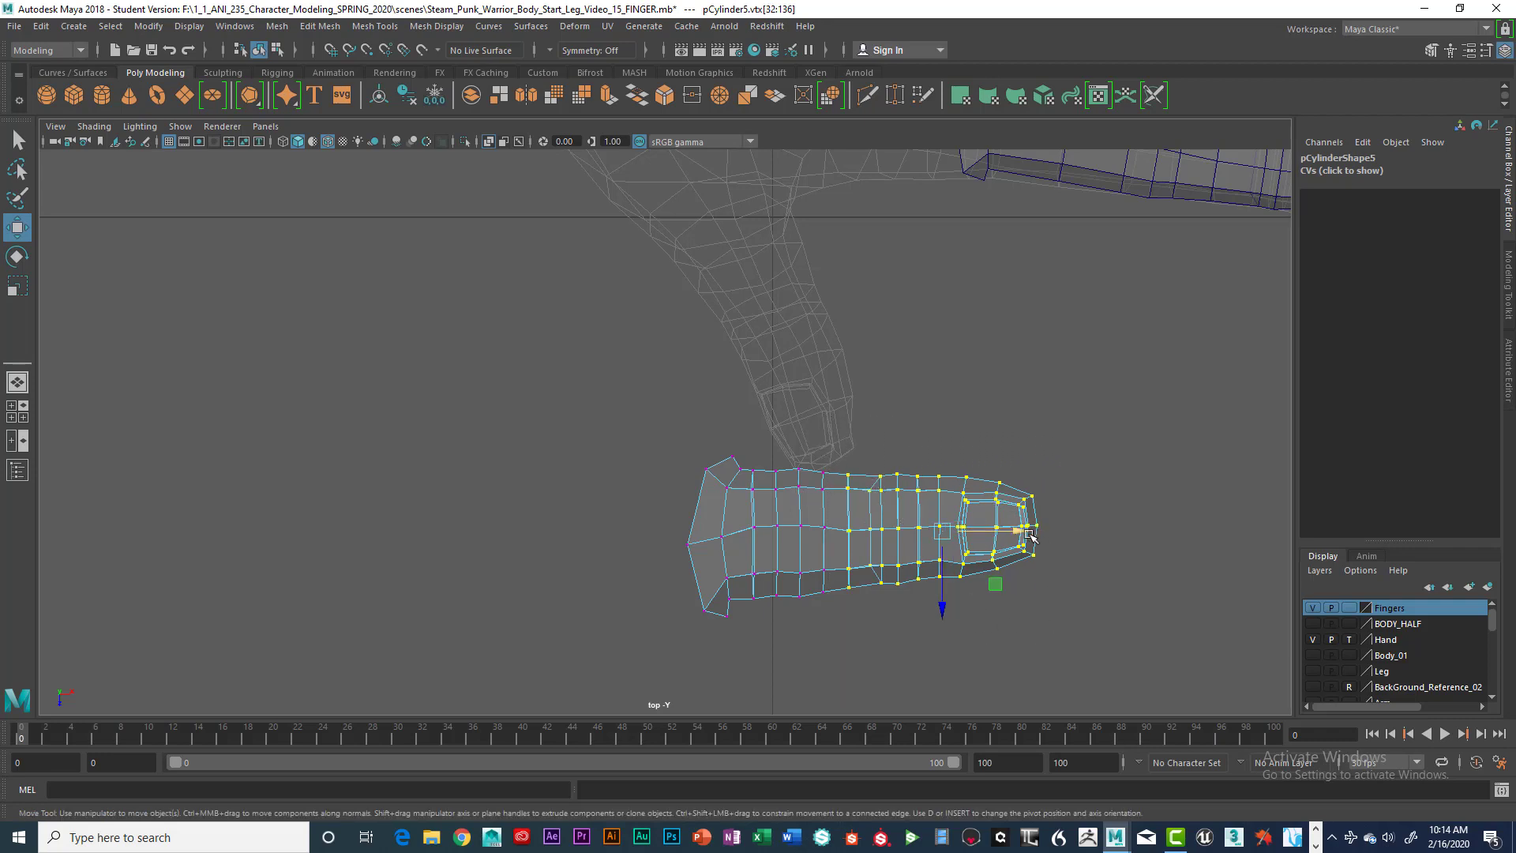
pyautogui.moveTo(1031, 531); pyautogui.dragTo(1026, 530)
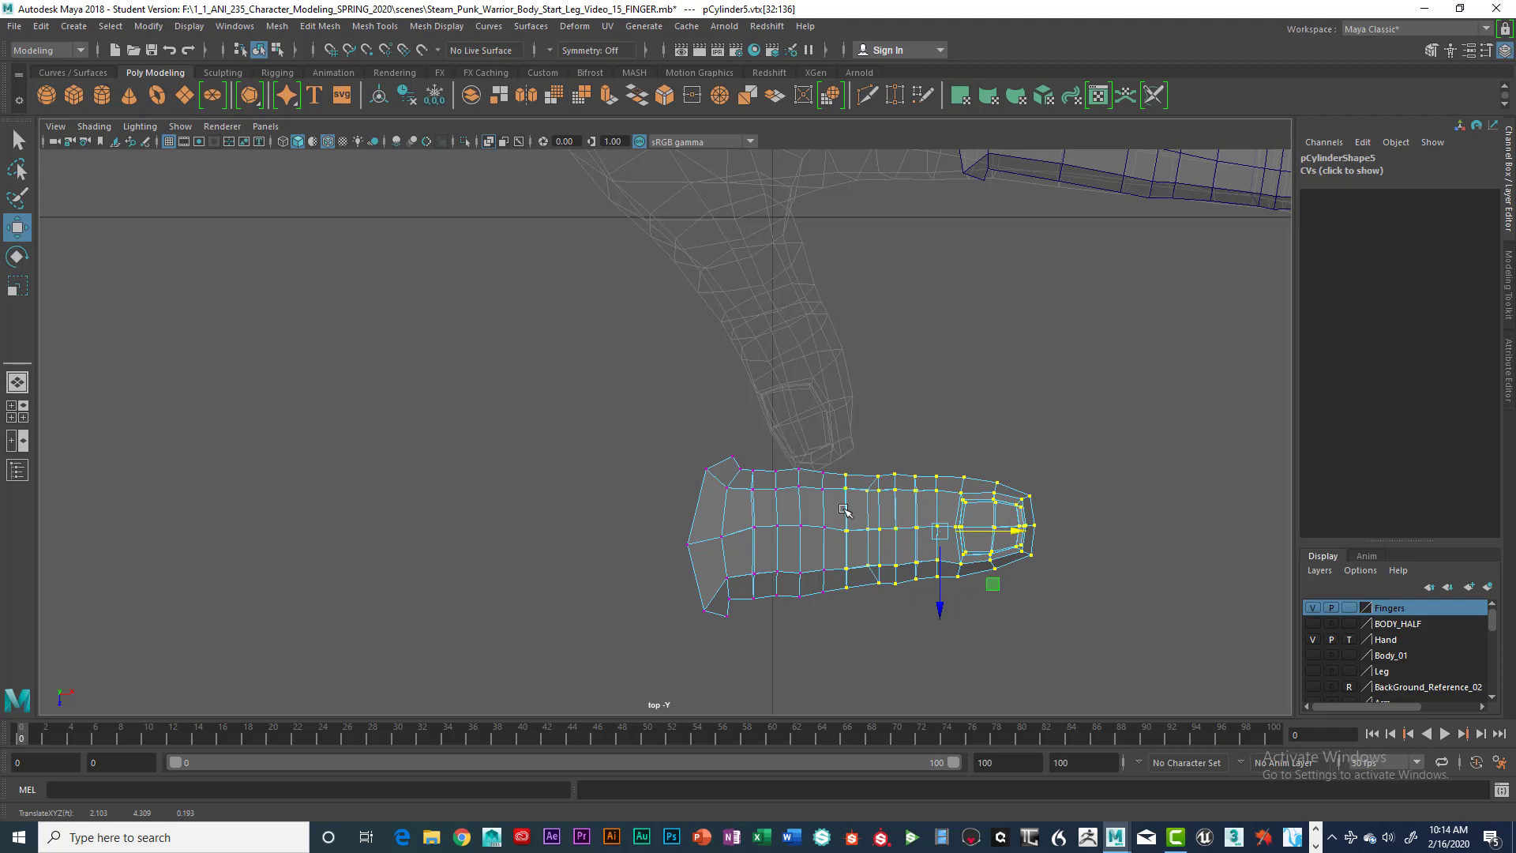
# Step: Return the thumb copy to object mode and rotate it to about -70.6 degrees in Y, parallel to the reference thumb
pyautogui.moveTo(851, 501); pyautogui.dragTo(913, 491, button='right')
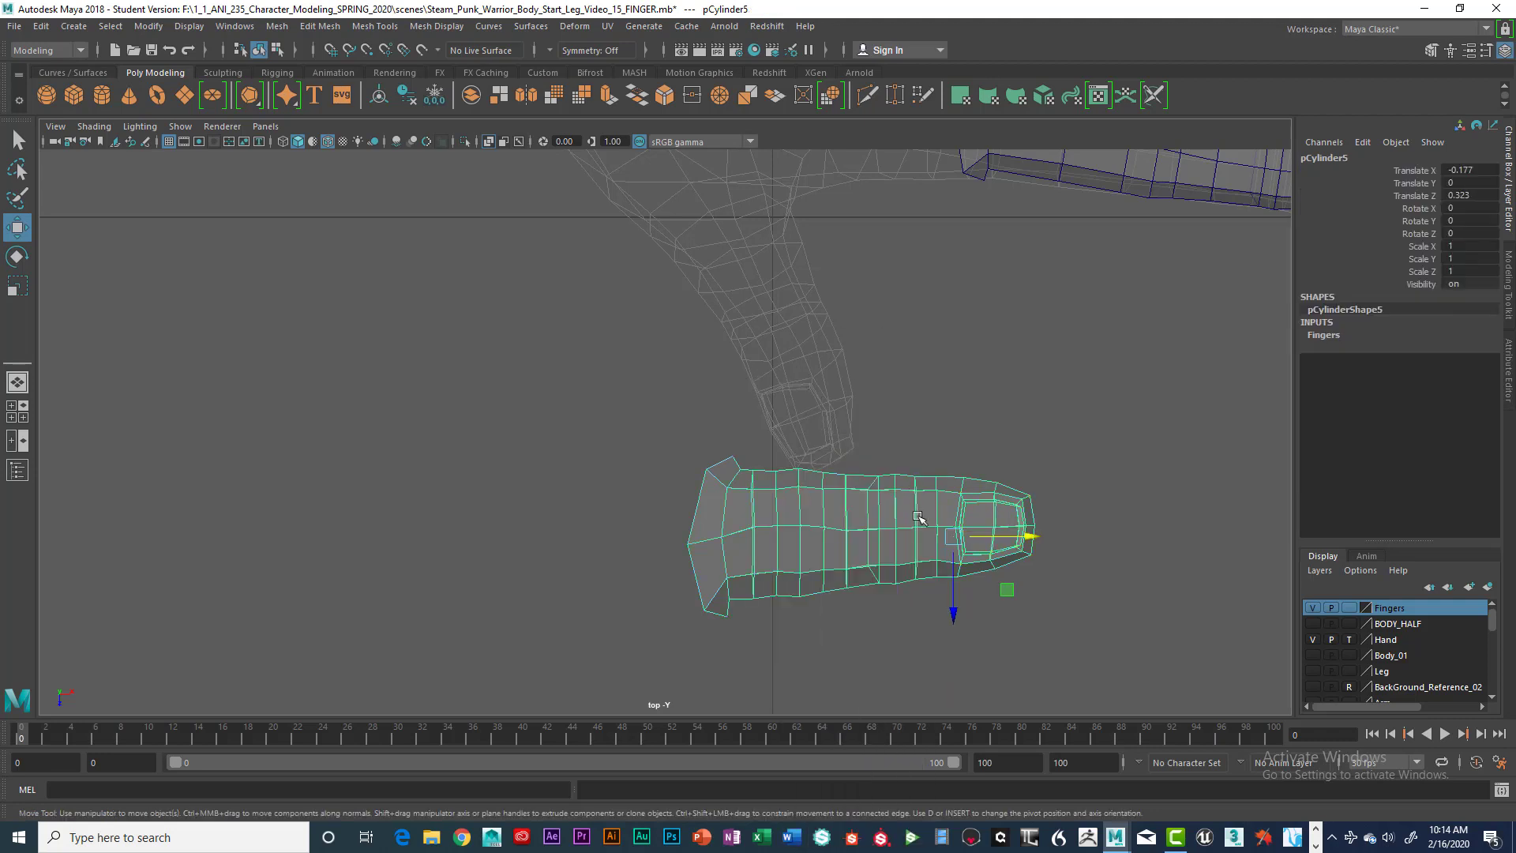
pyautogui.press('e')
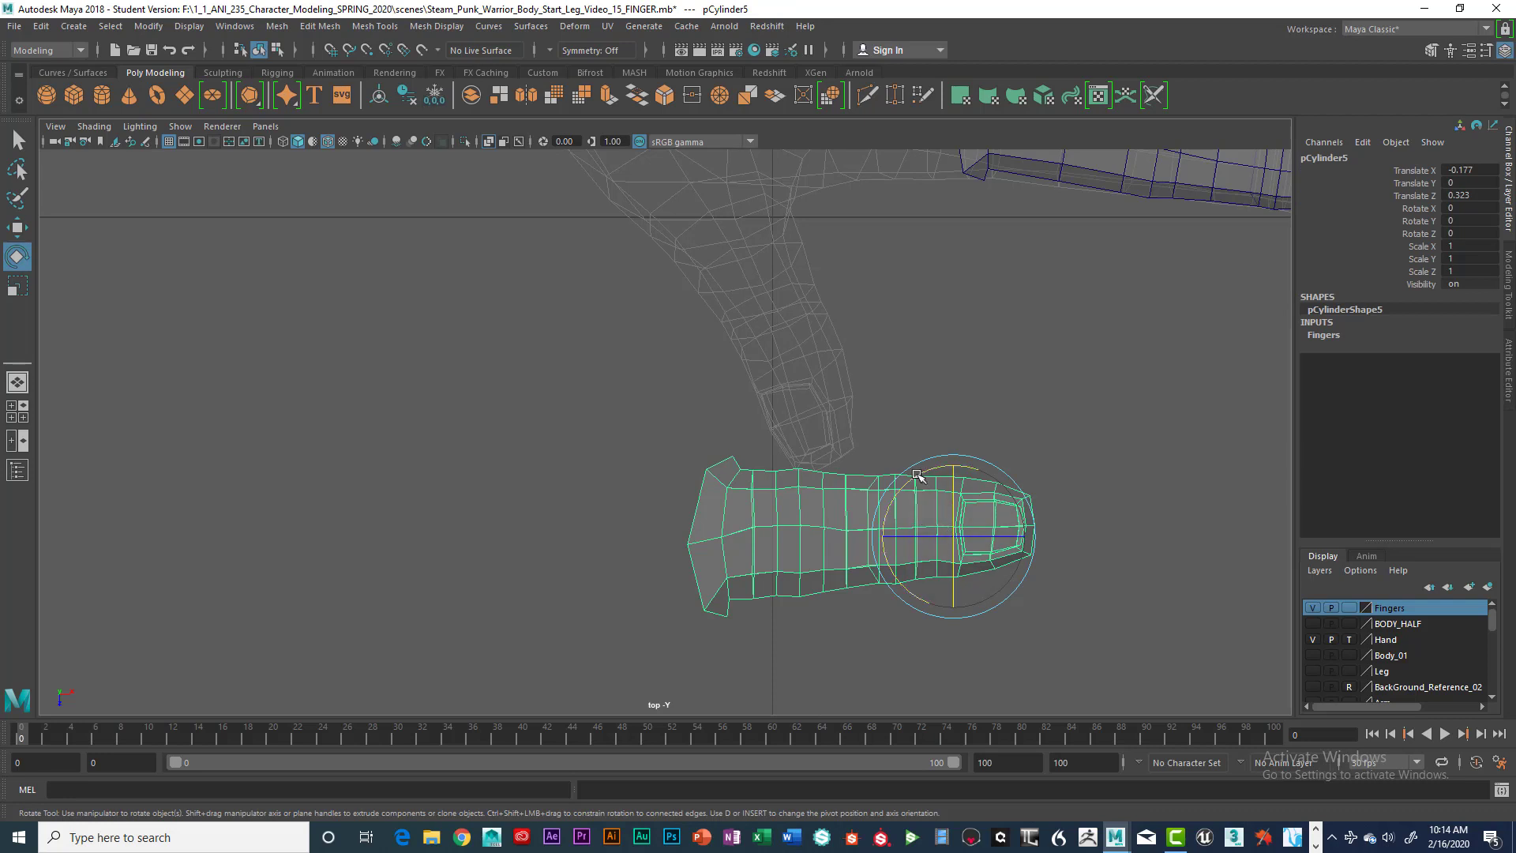
pyautogui.moveTo(916, 474); pyautogui.dragTo(999, 476)
pyautogui.press('s')
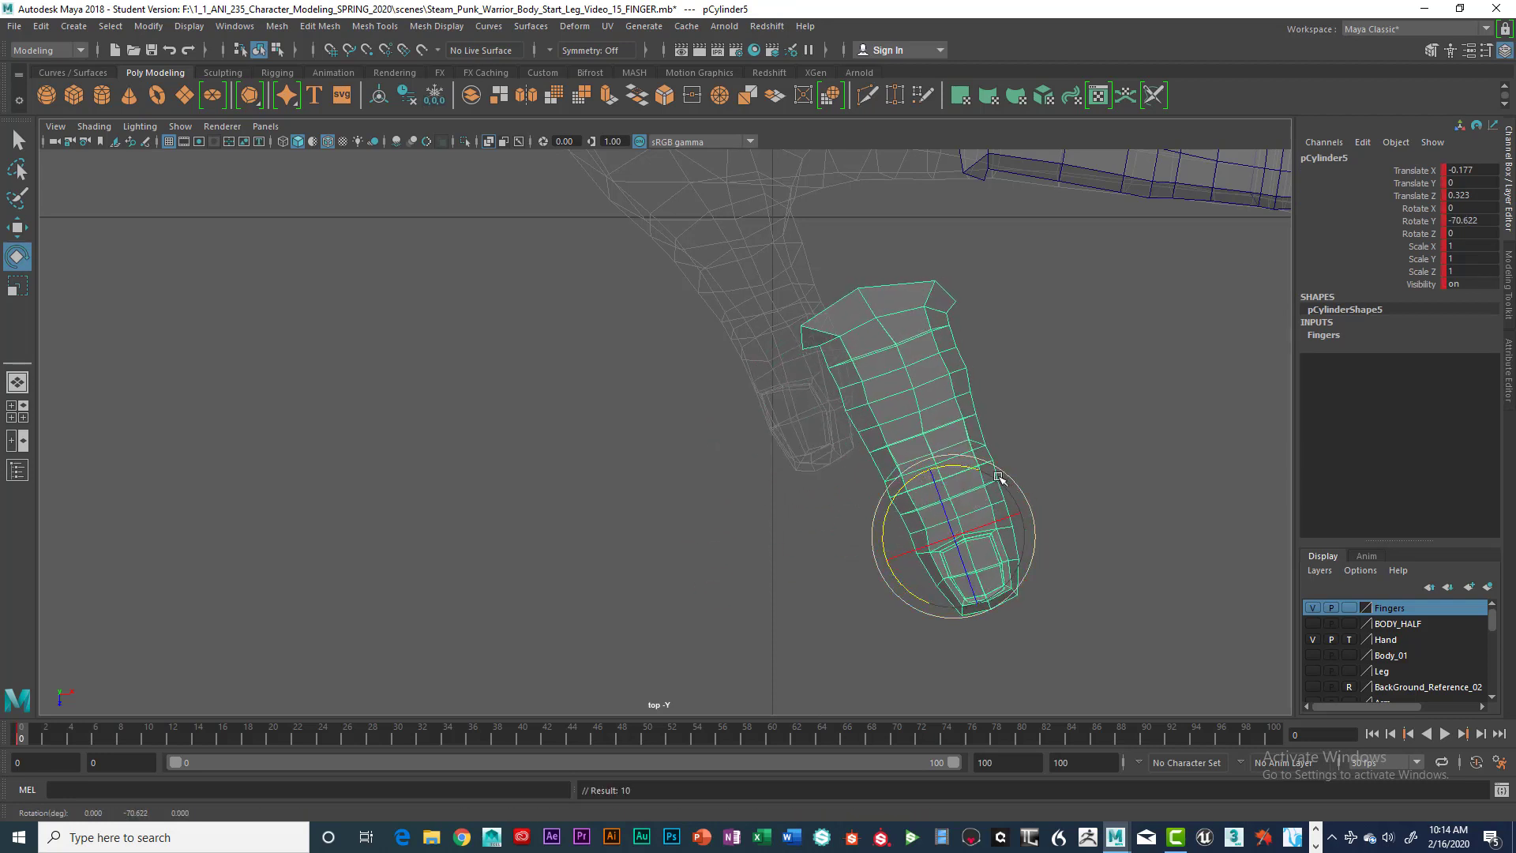
# Step: Move the thumb copy over the reference thumb, to about -0.267 in X and 0.26 in Z
pyautogui.press('w')
pyautogui.moveTo(988, 536); pyautogui.dragTo(940, 536)
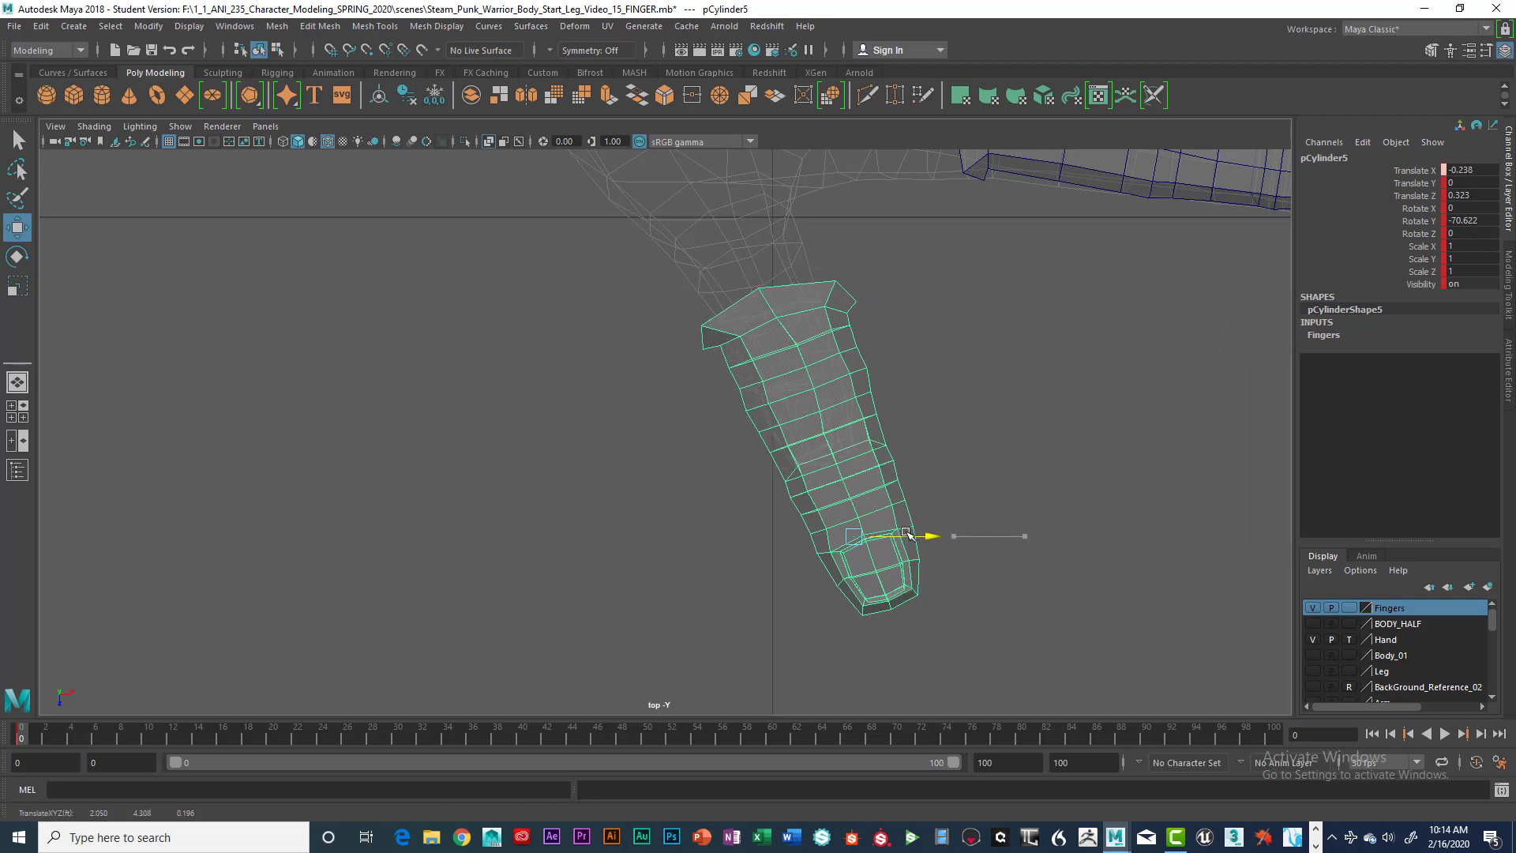
pyautogui.keyDown('alt'); pyautogui.moveTo(916, 517); pyautogui.dragTo(961, 640, button='middle'); pyautogui.keyUp('alt')
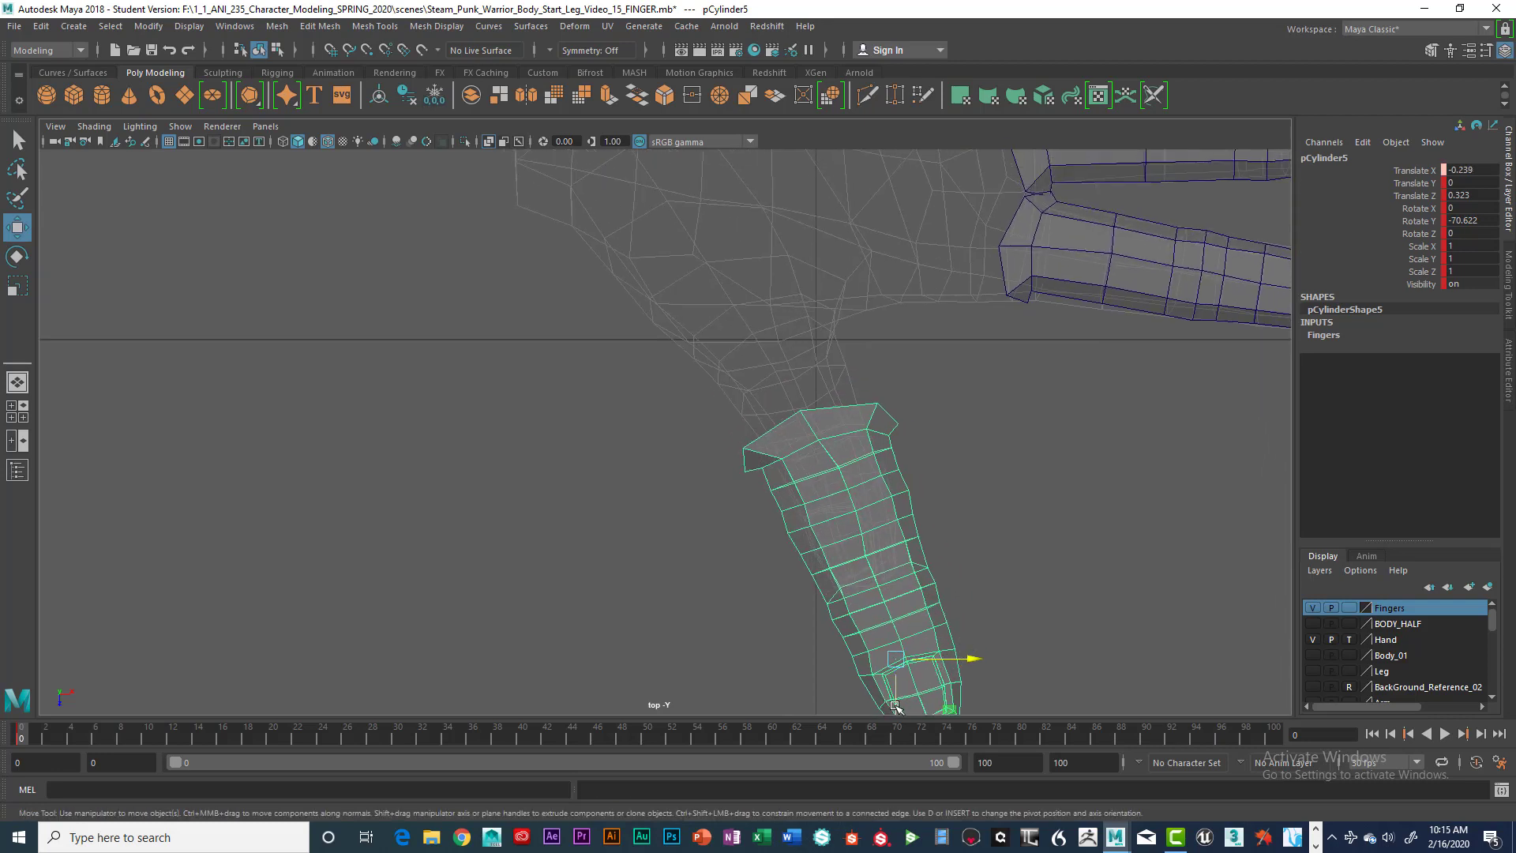
pyautogui.moveTo(895, 705); pyautogui.dragTo(896, 602)
pyautogui.moveTo(980, 559)
pyautogui.mouseDown()
pyautogui.moveTo(927, 557)
pyautogui.moveTo(1005, 555)
pyautogui.moveTo(907, 555)
pyautogui.moveTo(983, 557)
pyautogui.mouseUp()
pyautogui.moveTo(1019, 597); pyautogui.dragTo(930, 603, button='middle')
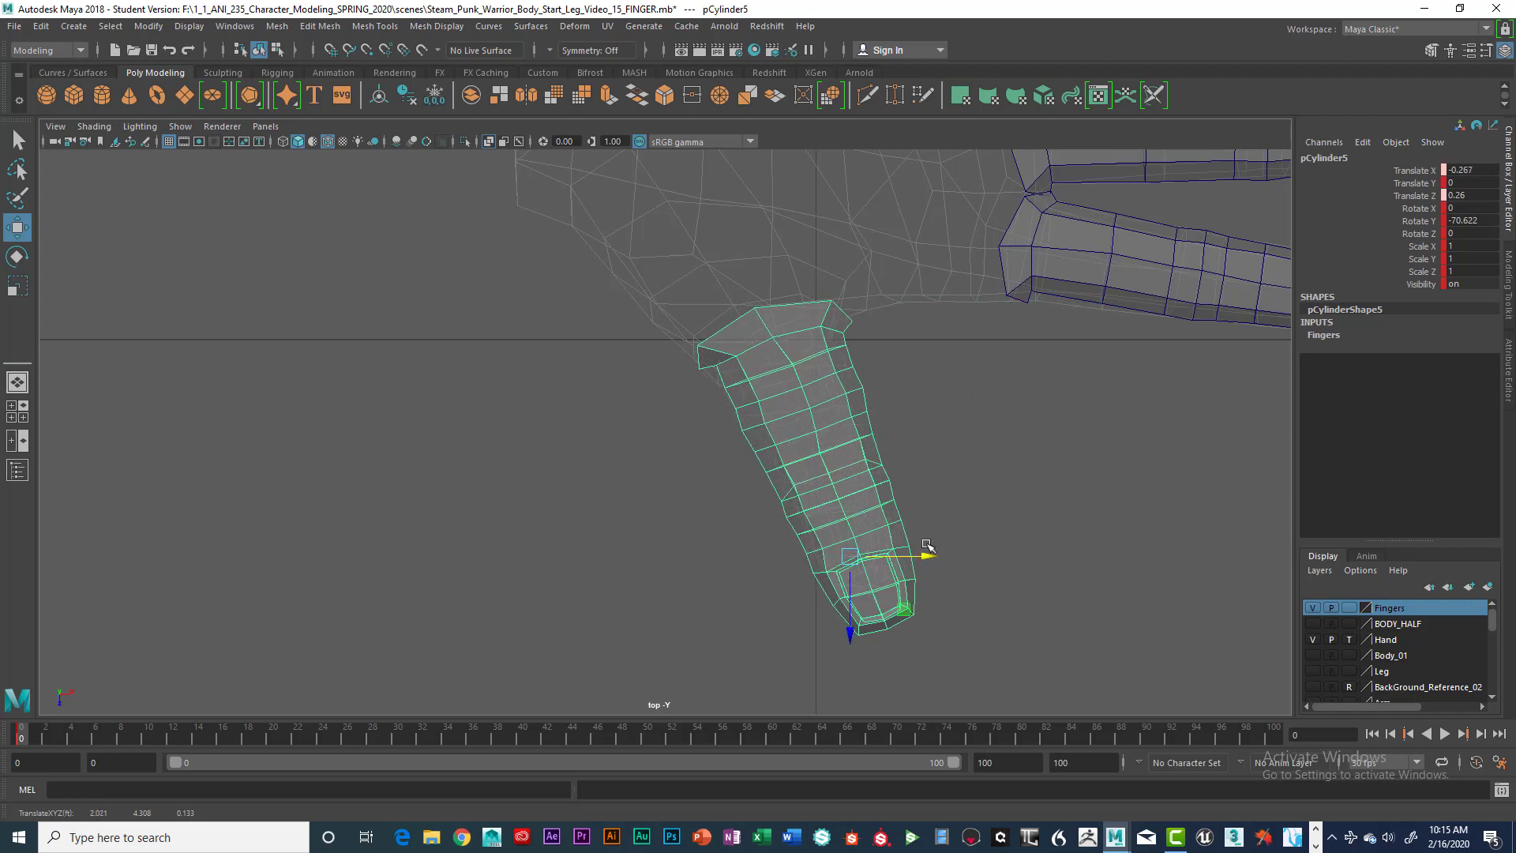
# Step: Compare the thumb copy with the shaded hand by toggling X-Ray and the Hand layer's reference display, restoring X-Ray and template display
pyautogui.click(94, 126)
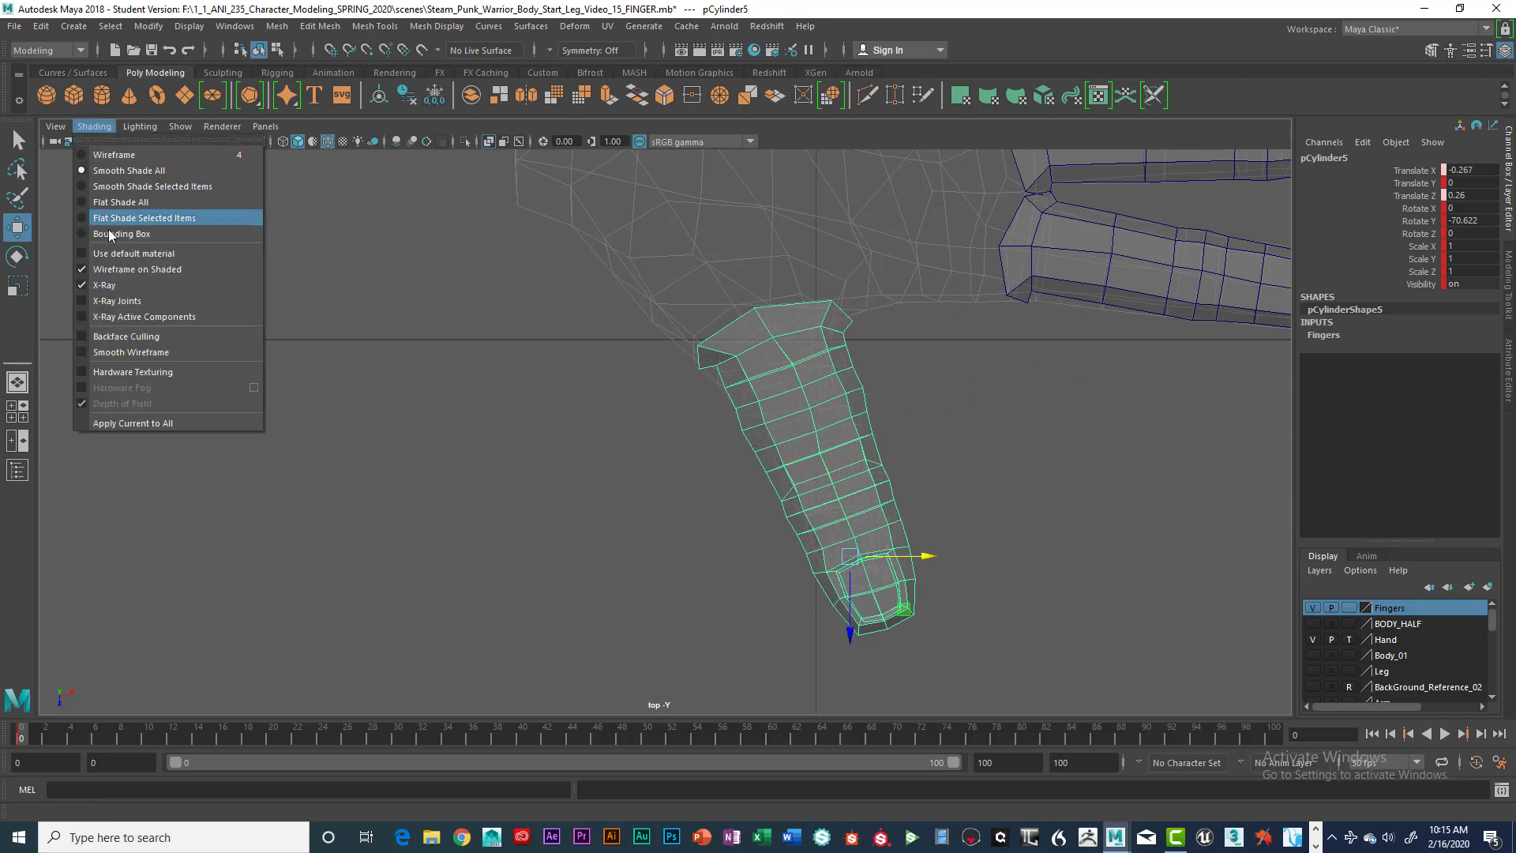
pyautogui.click(115, 286)
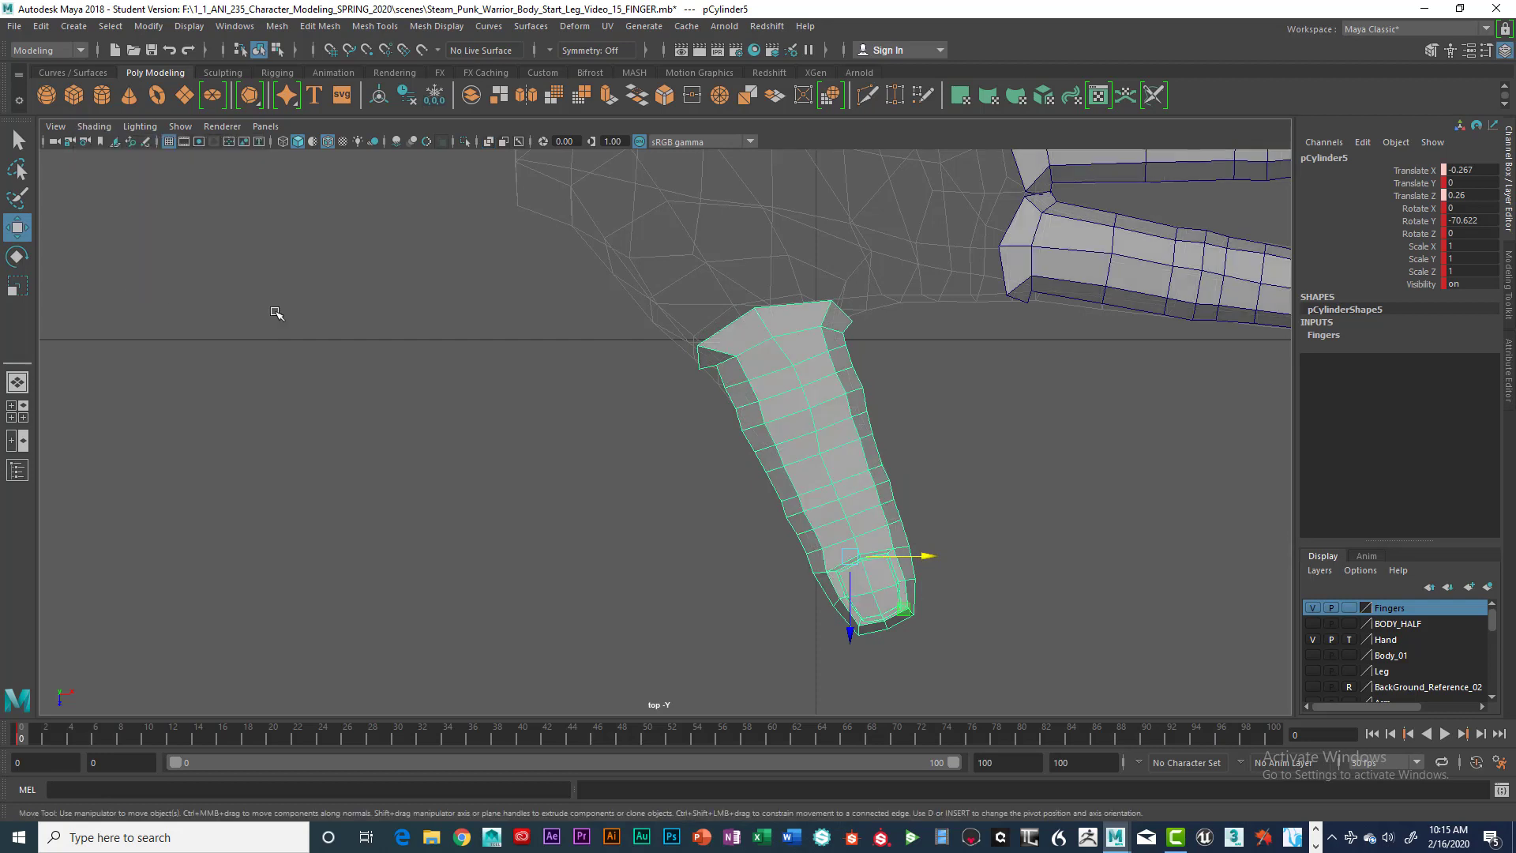
pyautogui.click(1352, 640)
pyautogui.scroll(5, 1013, 474)
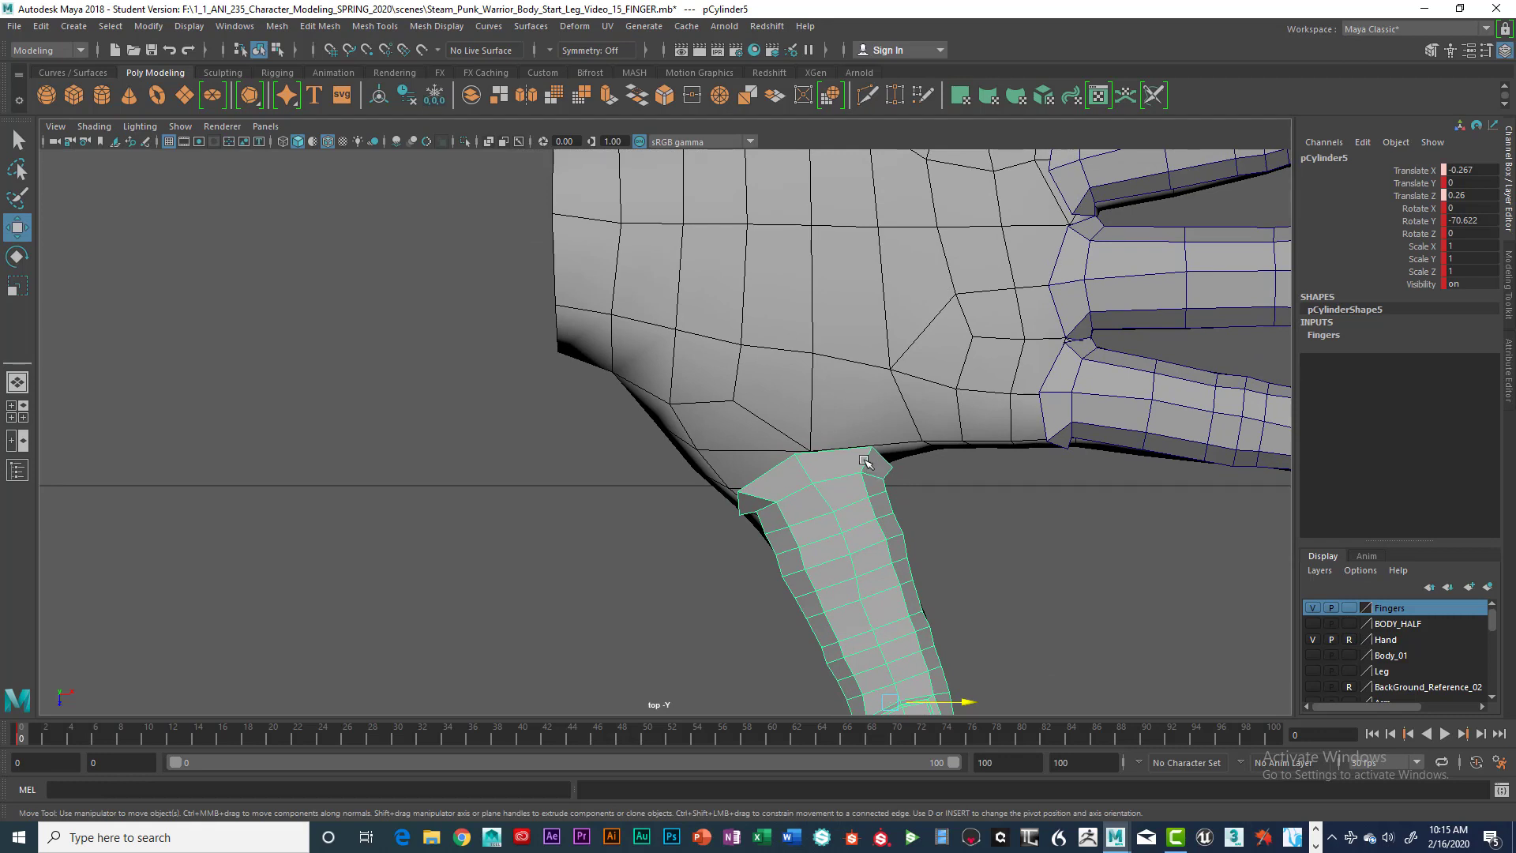
pyautogui.keyDown('alt'); pyautogui.moveTo(984, 600); pyautogui.dragTo(992, 484, button='middle'); pyautogui.keyUp('alt')
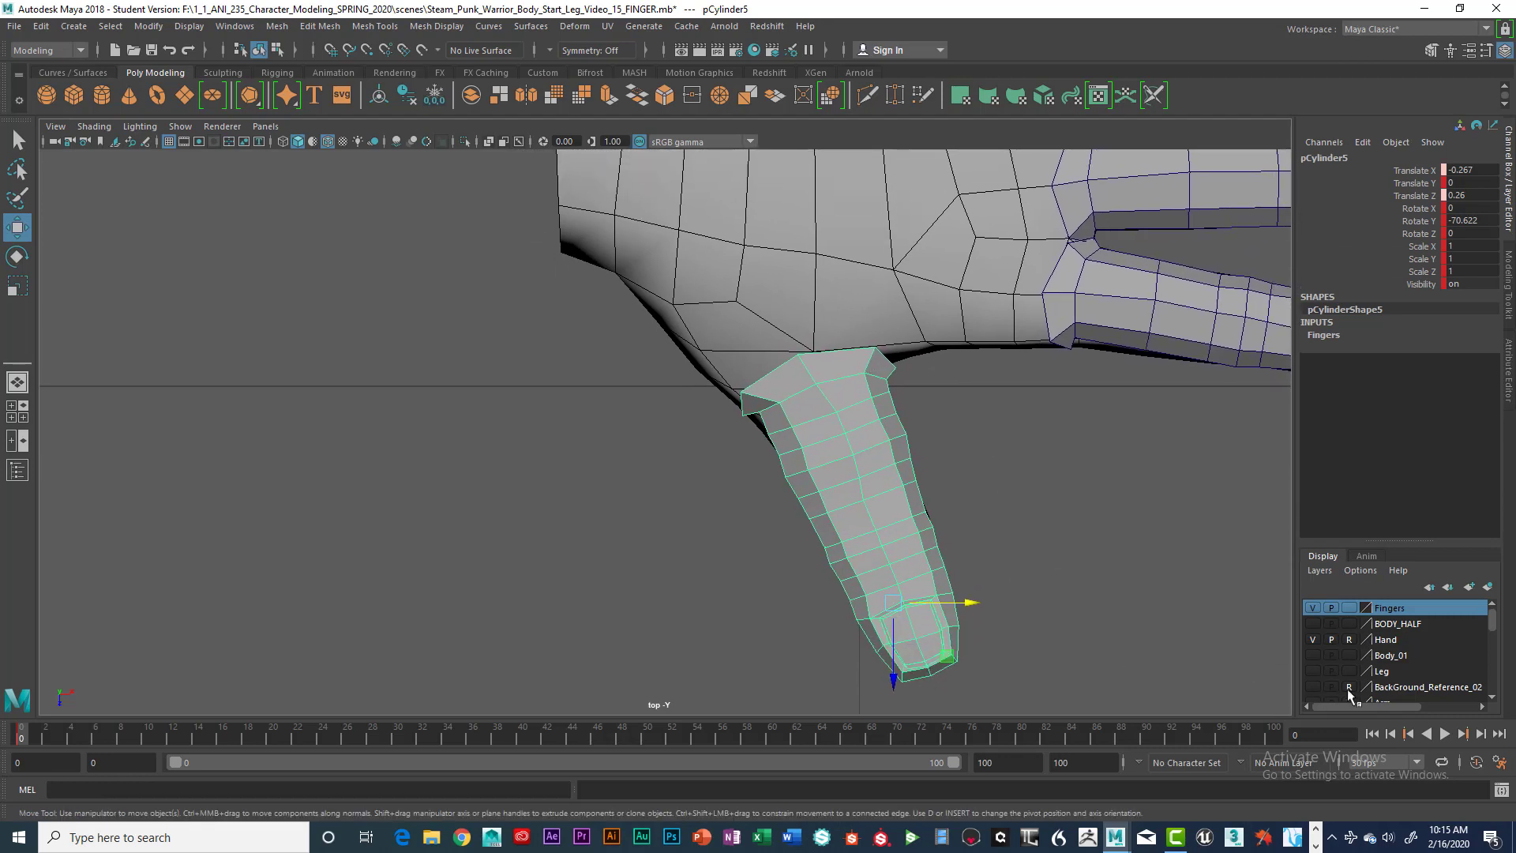
pyautogui.click(1350, 642)
pyautogui.moveTo(511, 359)
pyautogui.keyDown('alt'); pyautogui.mouseDown(button='middle')
pyautogui.moveTo(536, 434)
pyautogui.moveTo(439, 400)
pyautogui.mouseUp(button='middle'); pyautogui.keyUp('alt')
pyautogui.click(94, 126)
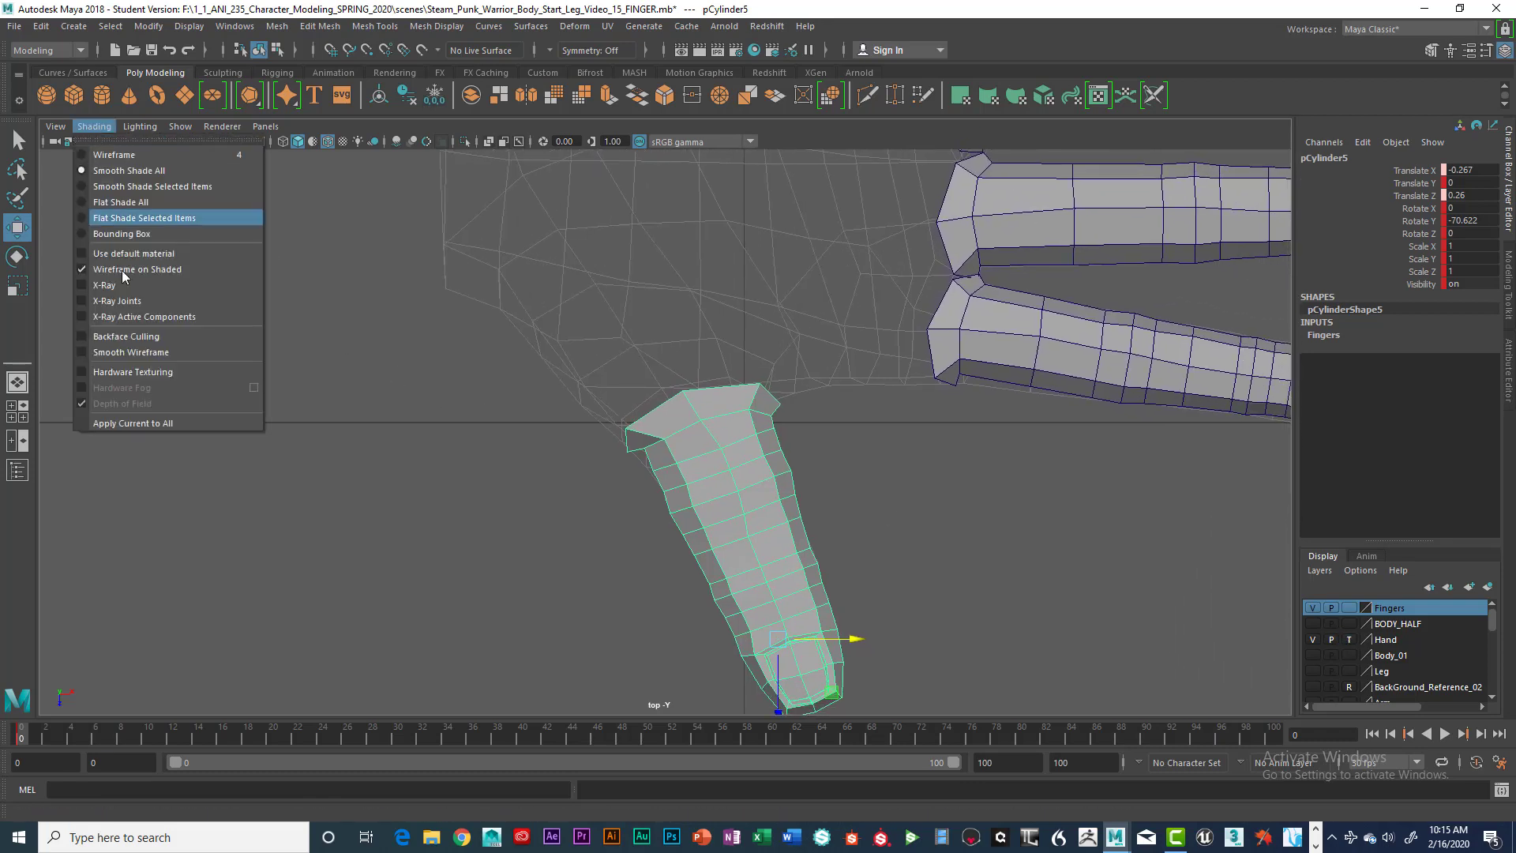
pyautogui.click(121, 286)
# Step: Rotate the thumb copy to about 42.1 degrees in X and place it beside the reference thumb, about -0.34 in X and 0.252 in Z
pyautogui.keyDown('alt'); pyautogui.moveTo(805, 544); pyautogui.dragTo(789, 500, button='middle'); pyautogui.keyUp('alt')
pyautogui.moveTo(831, 598); pyautogui.dragTo(819, 592)
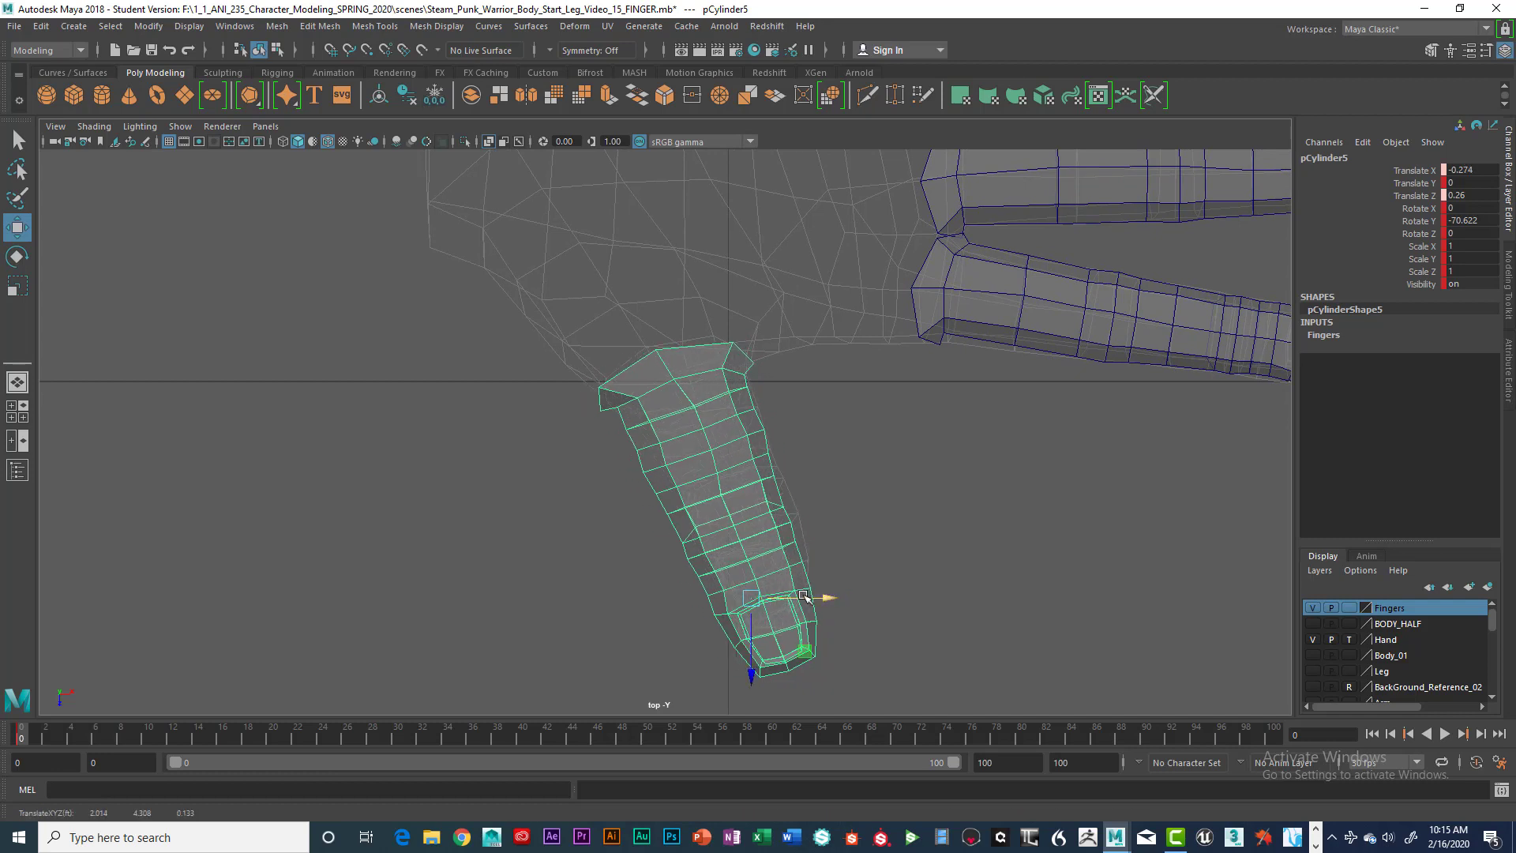
pyautogui.press('e')
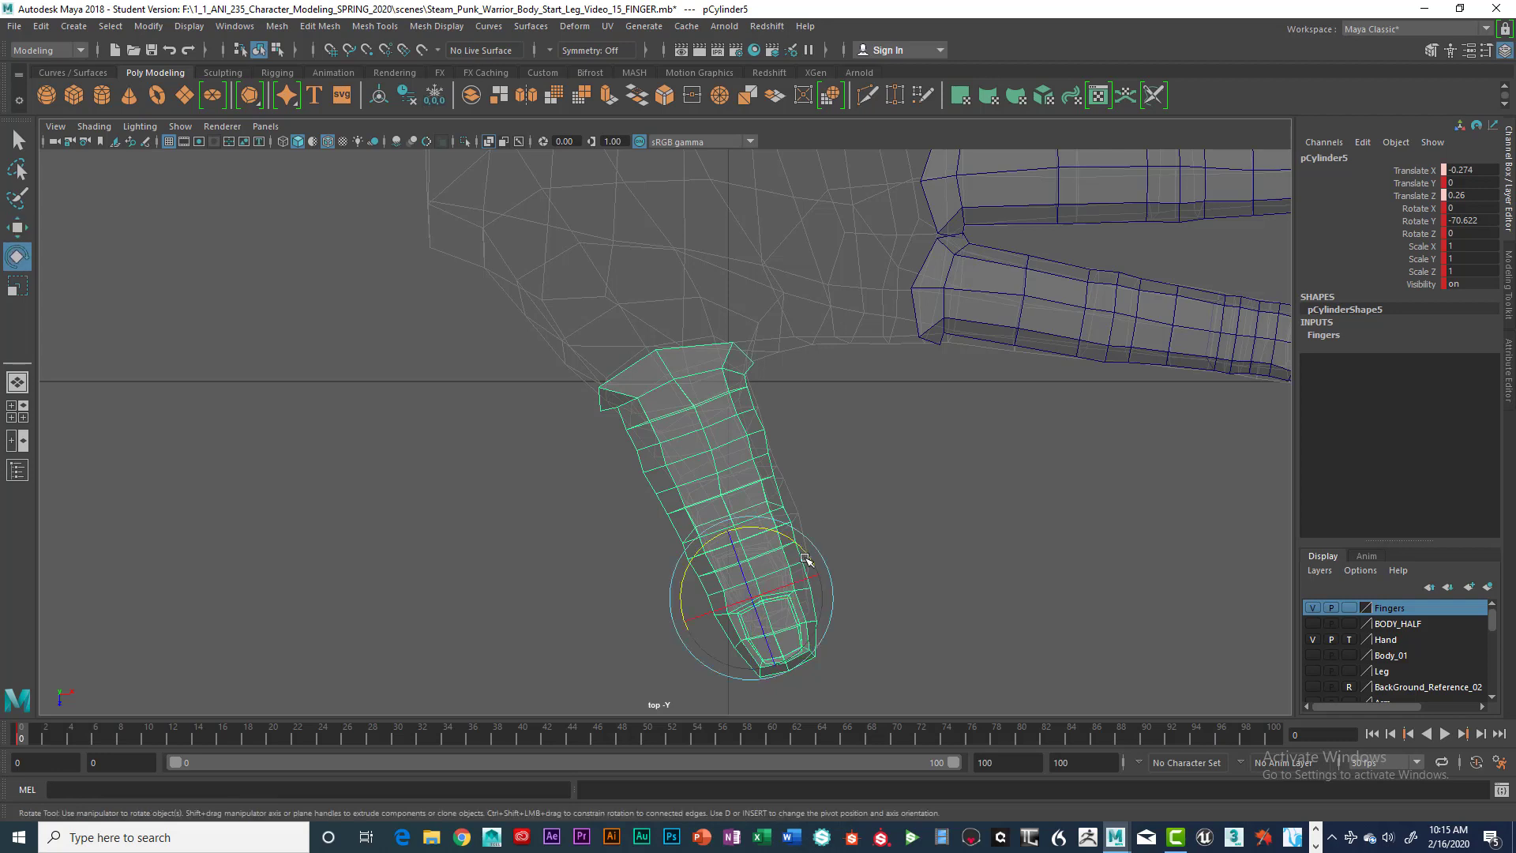
pyautogui.moveTo(794, 562); pyautogui.dragTo(706, 604)
pyautogui.press('w')
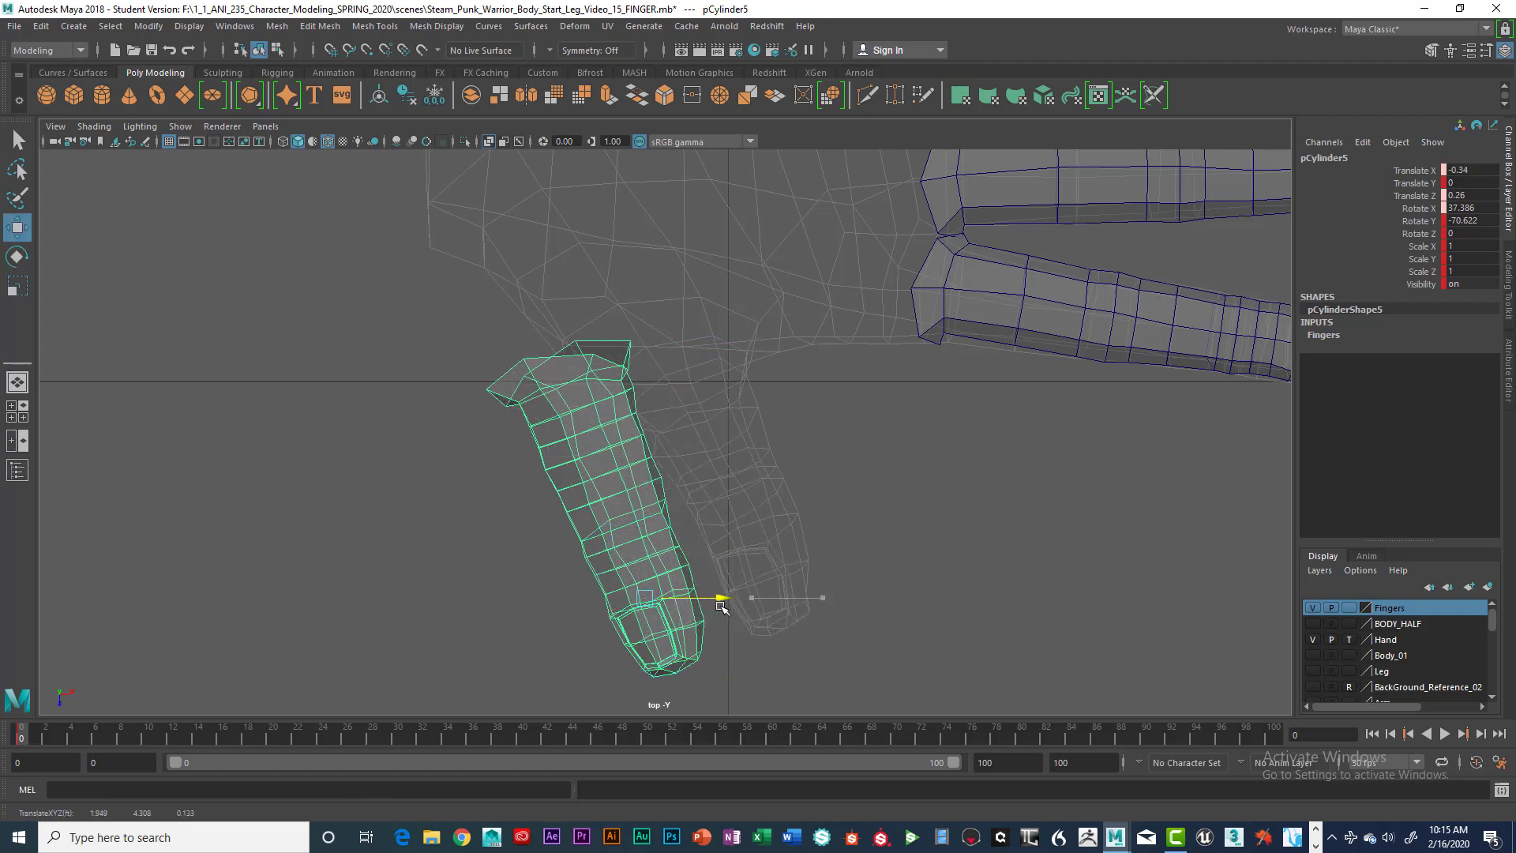
pyautogui.moveTo(636, 648)
pyautogui.mouseDown()
pyautogui.moveTo(636, 628)
pyautogui.moveTo(662, 631)
pyautogui.mouseUp()
pyautogui.press('e')
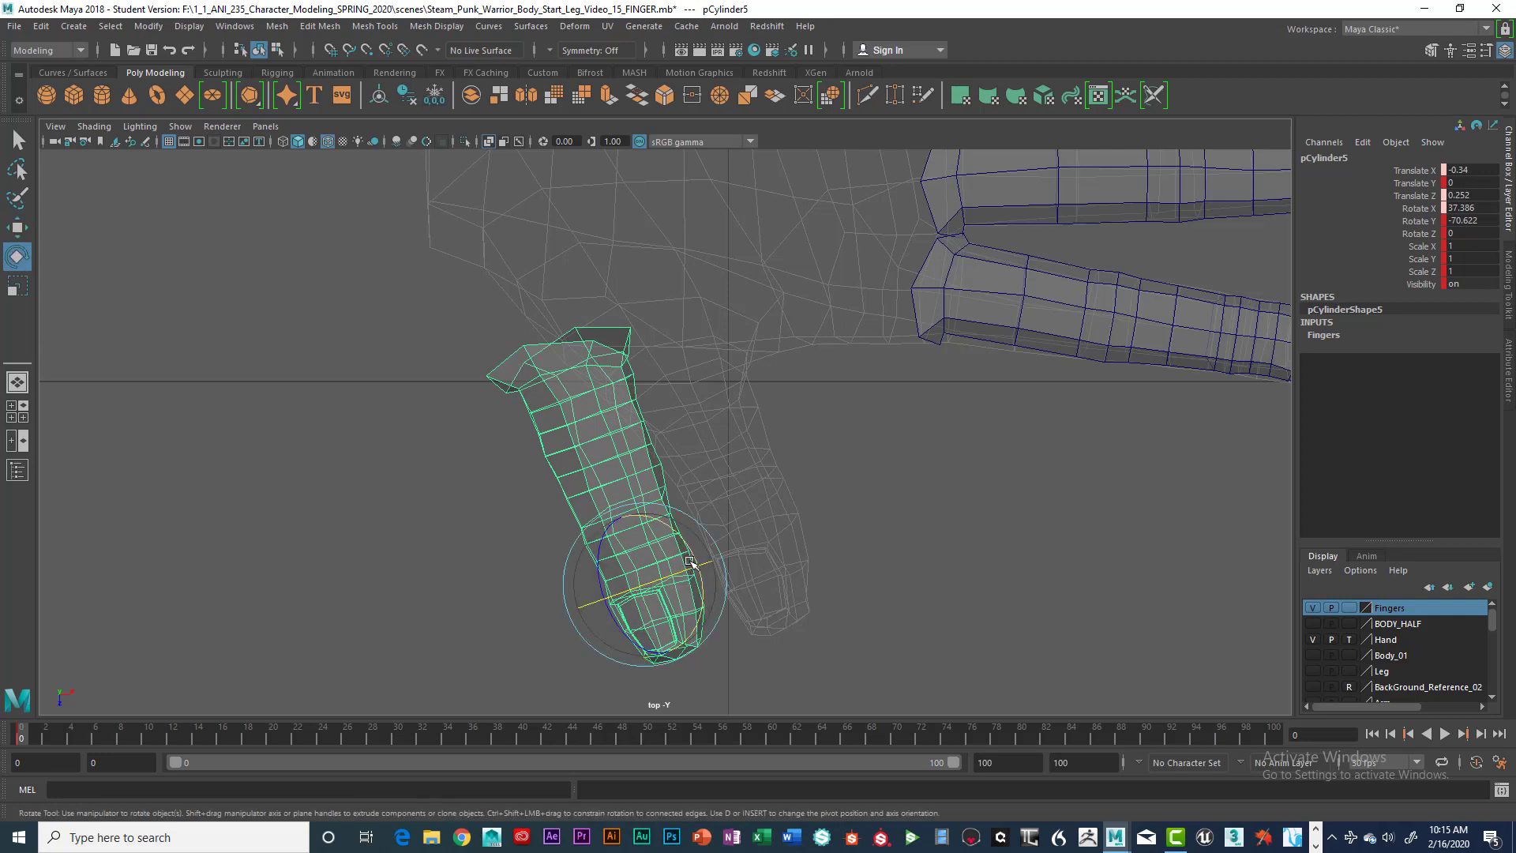
pyautogui.moveTo(690, 578); pyautogui.dragTo(689, 569)
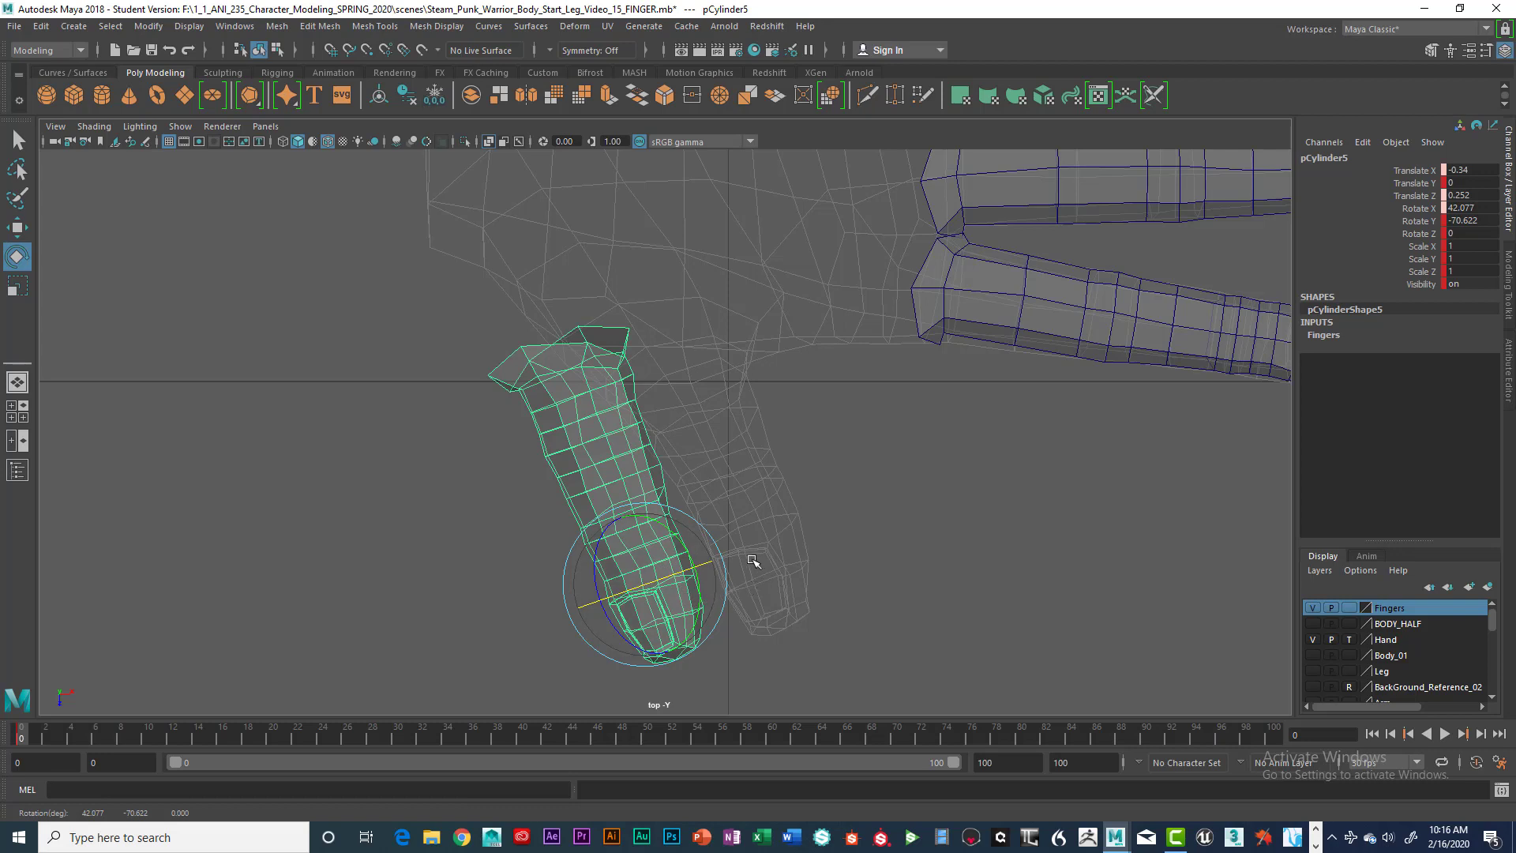
pyautogui.click(906, 550)
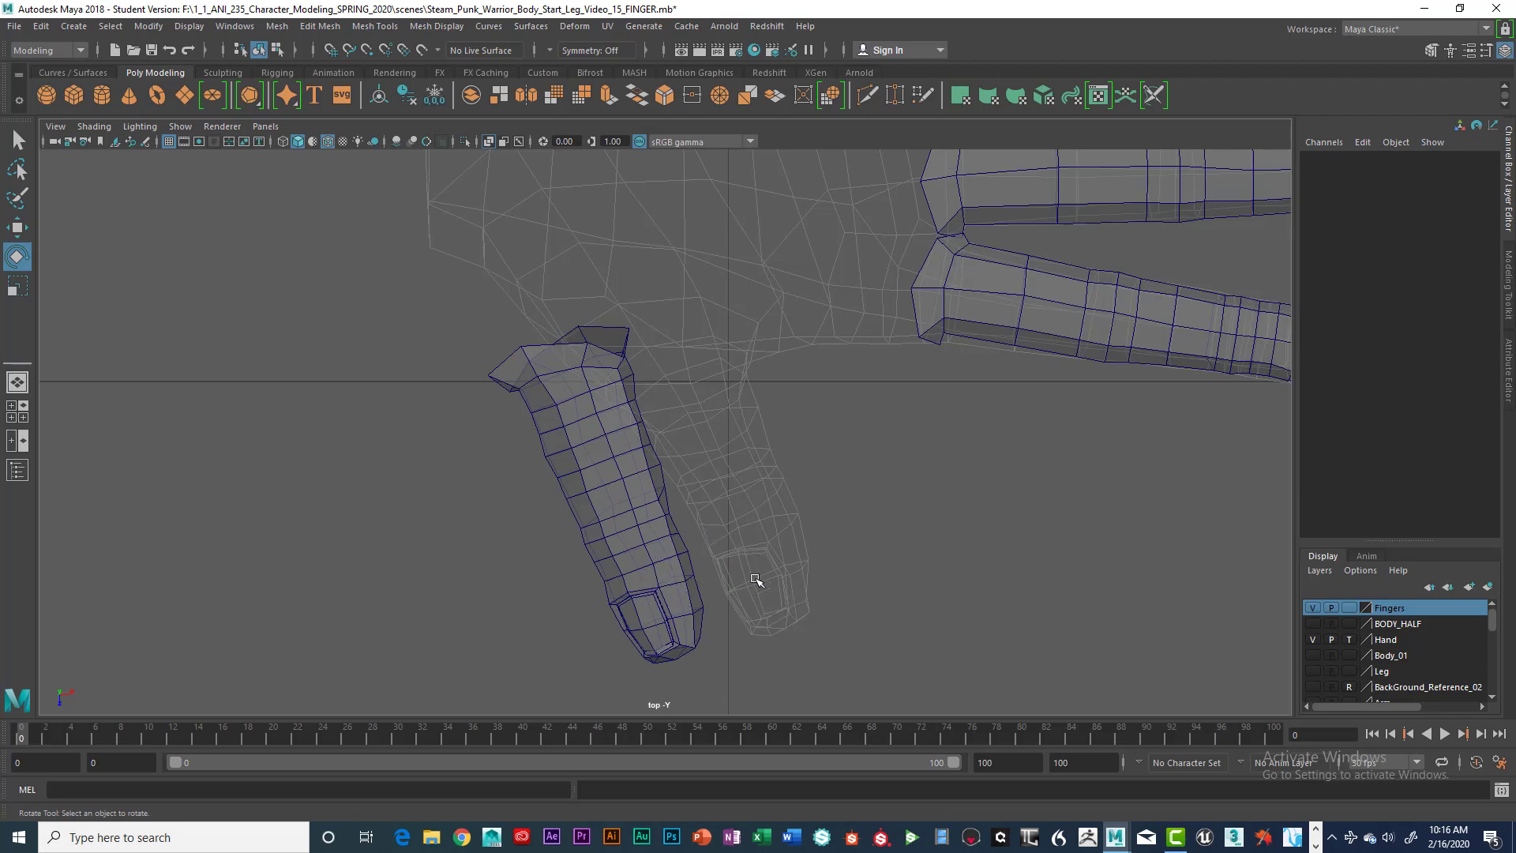
# Step: In the perspective view, scale the thumb copy's tip vertices around the nail to be slightly wider and slightly longer
pyautogui.press('space')
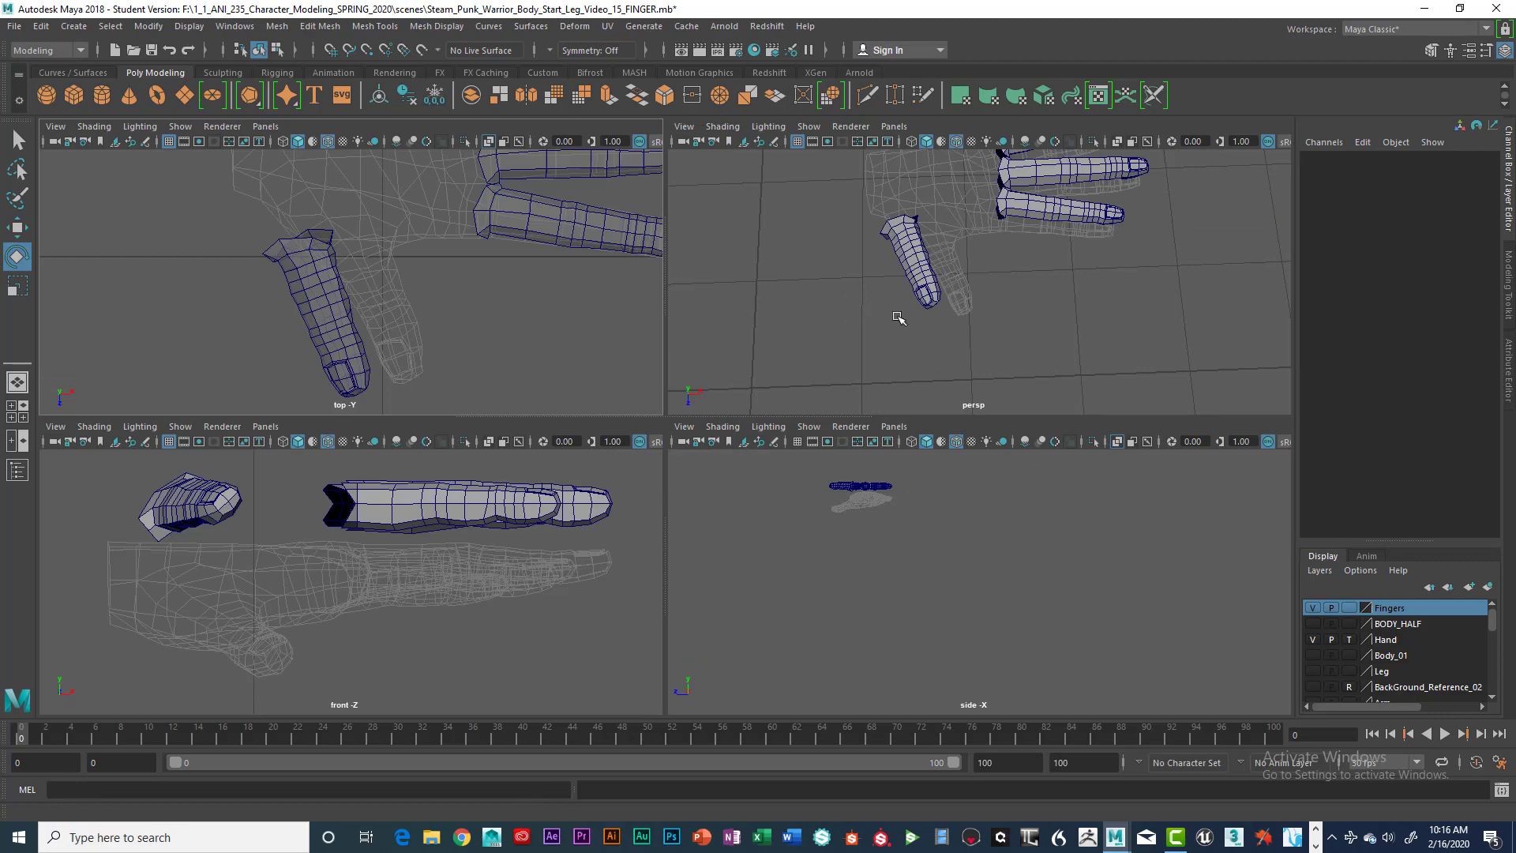
pyautogui.press('space')
pyautogui.keyDown('alt'); pyautogui.moveTo(803, 492); pyautogui.dragTo(727, 382); pyautogui.keyUp('alt')
pyautogui.scroll(6, 868, 479)
pyautogui.scroll(2, 860, 471)
pyautogui.moveTo(727, 382); pyautogui.dragTo(659, 369, button='right')
pyautogui.click(639, 333)
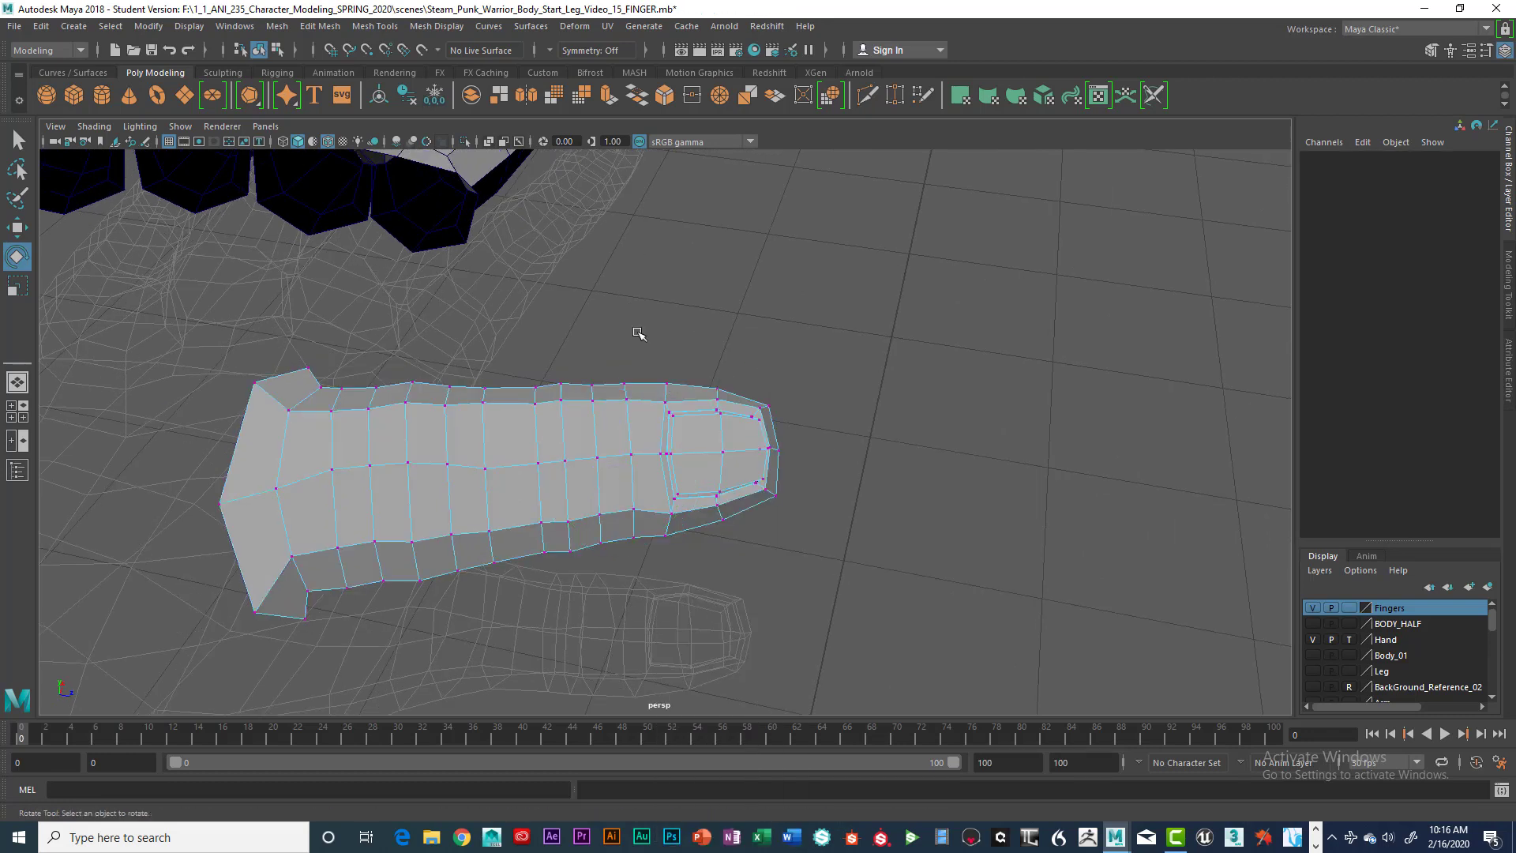
pyautogui.moveTo(647, 351); pyautogui.dragTo(848, 582)
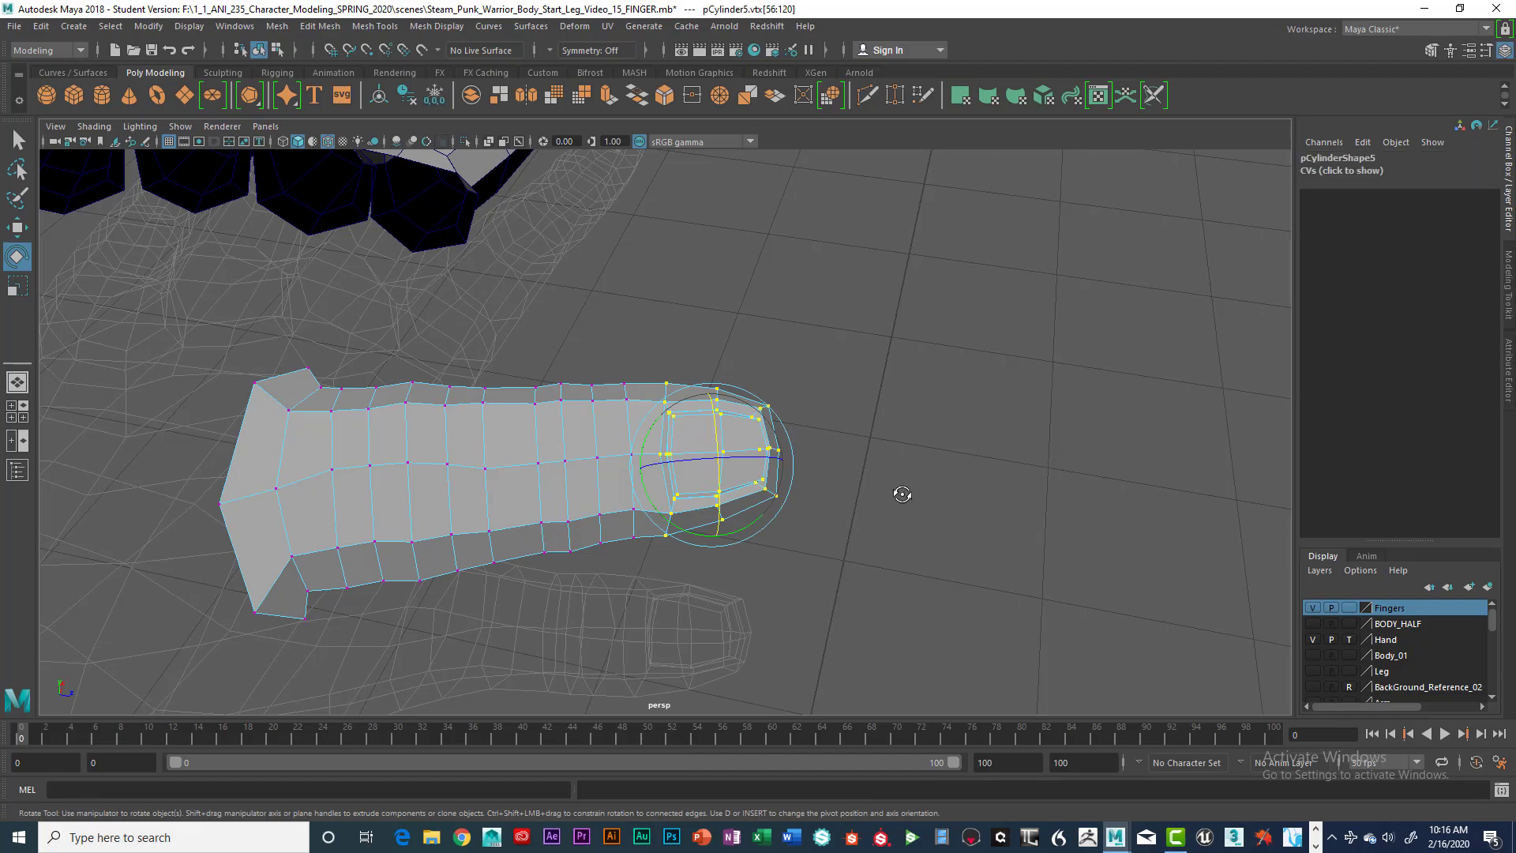
pyautogui.moveTo(900, 497)
pyautogui.keyDown('alt'); pyautogui.mouseDown()
pyautogui.moveTo(895, 529)
pyautogui.moveTo(876, 411)
pyautogui.moveTo(836, 321)
pyautogui.moveTo(897, 500)
pyautogui.mouseUp(); pyautogui.keyUp('alt')
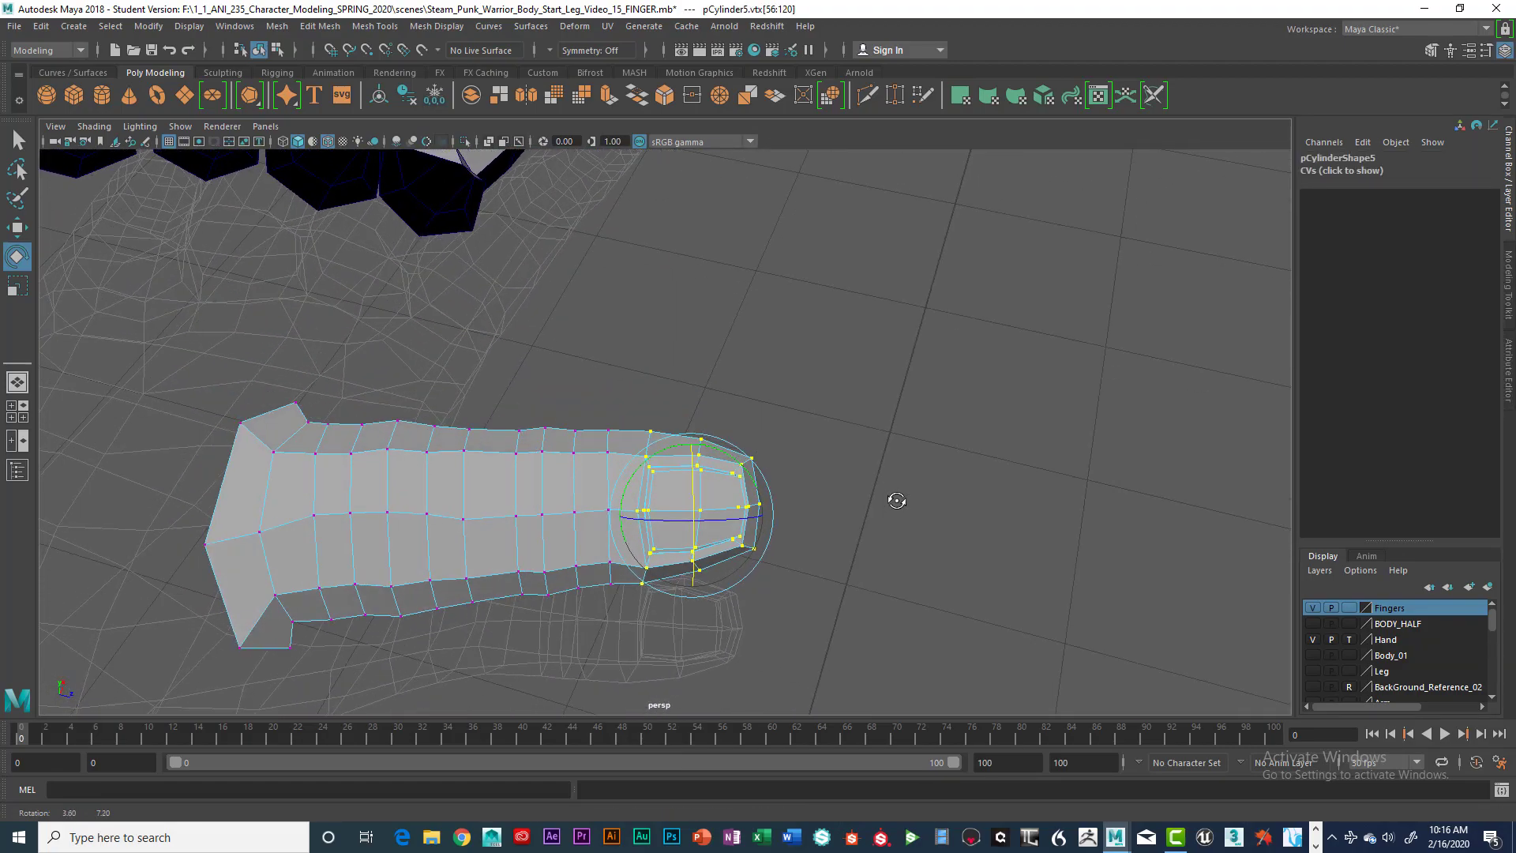
pyautogui.press('r')
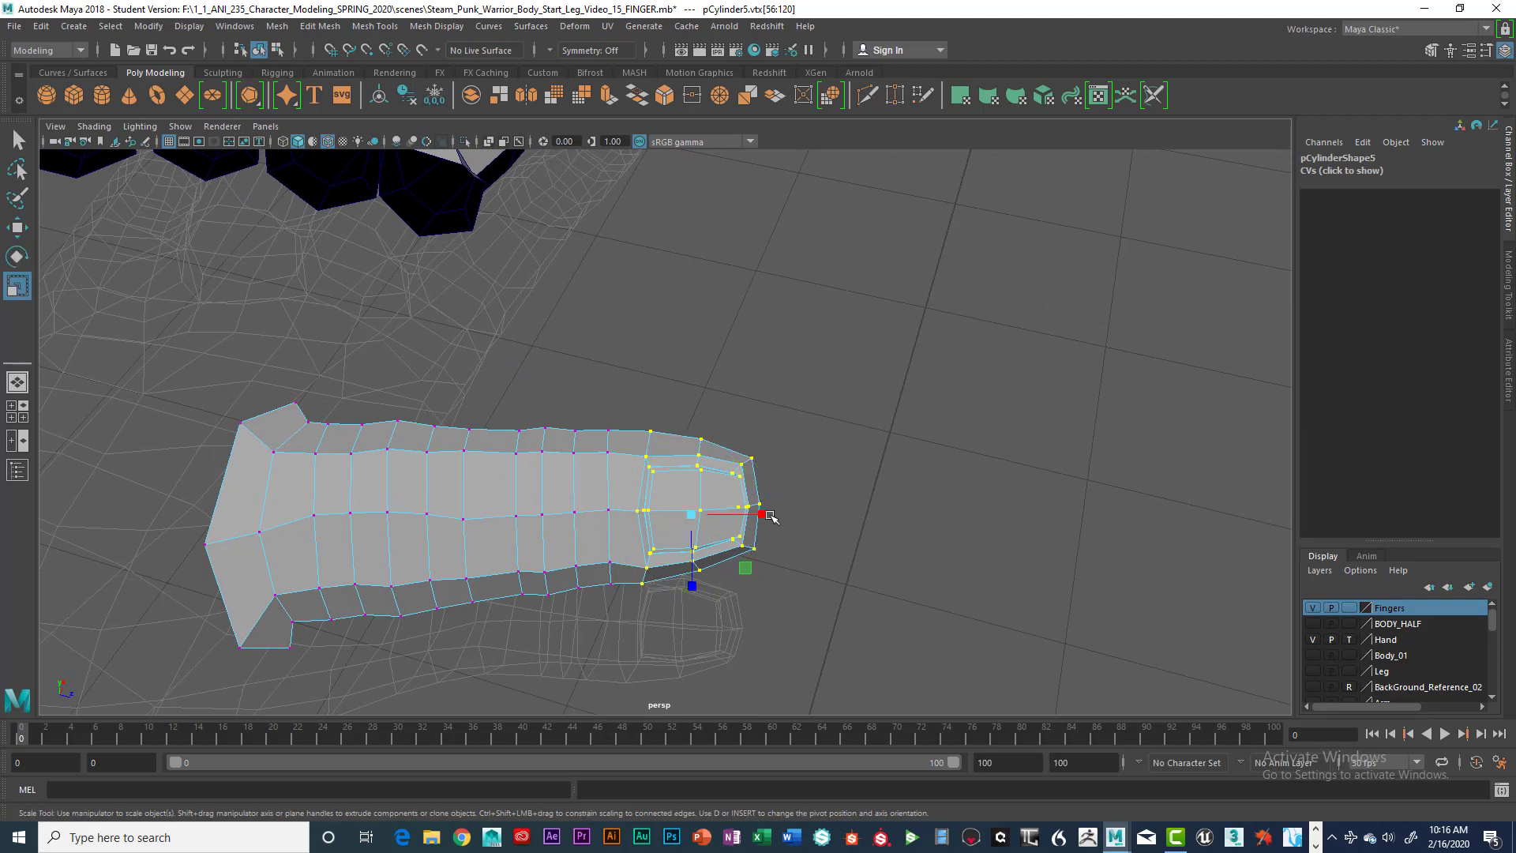
pyautogui.moveTo(694, 585); pyautogui.dragTo(694, 598)
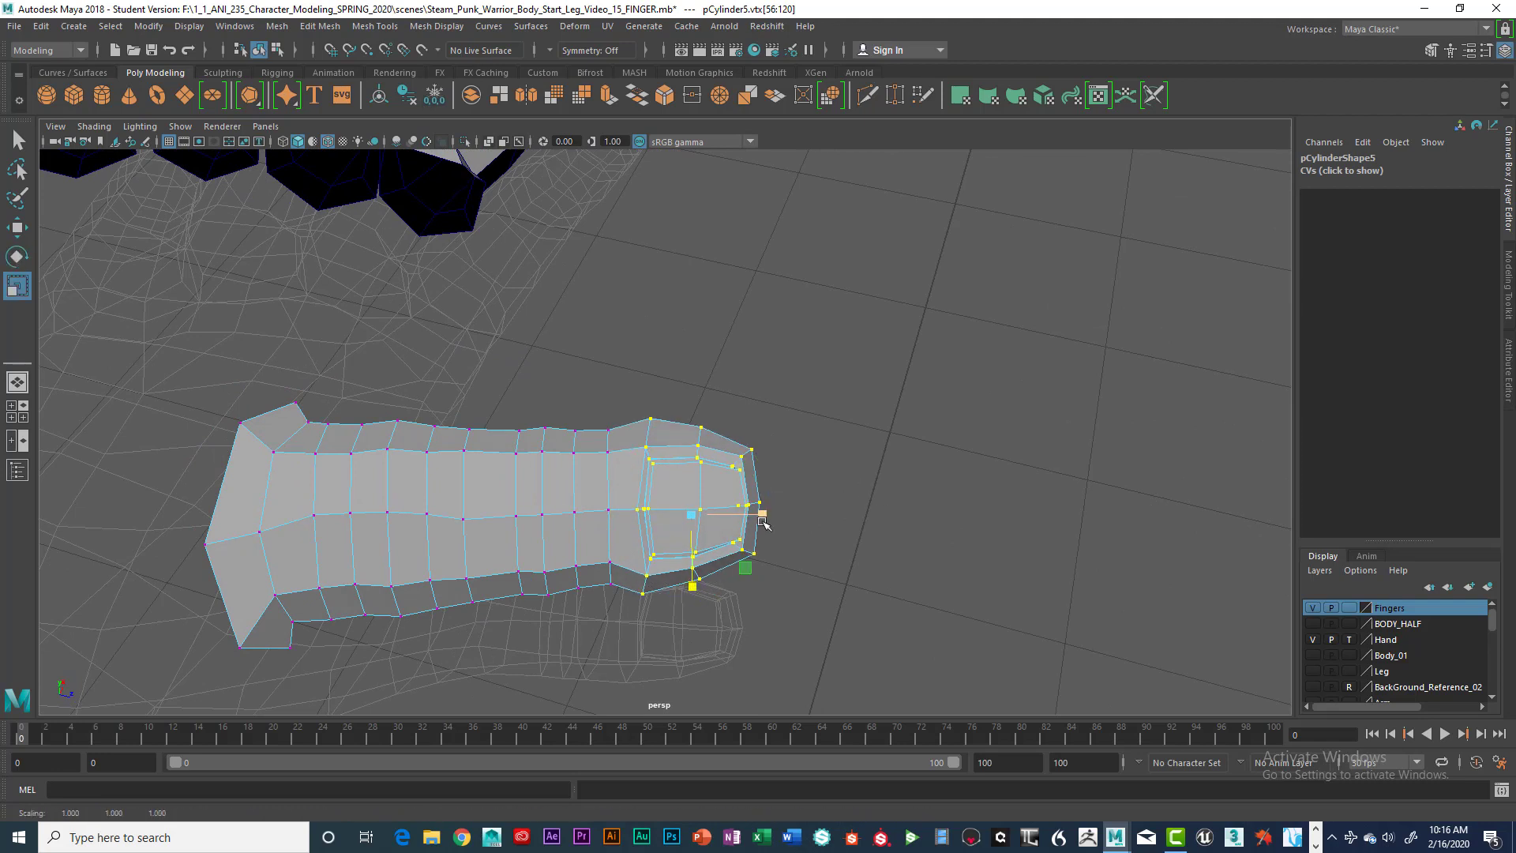
pyautogui.moveTo(761, 514); pyautogui.dragTo(765, 515)
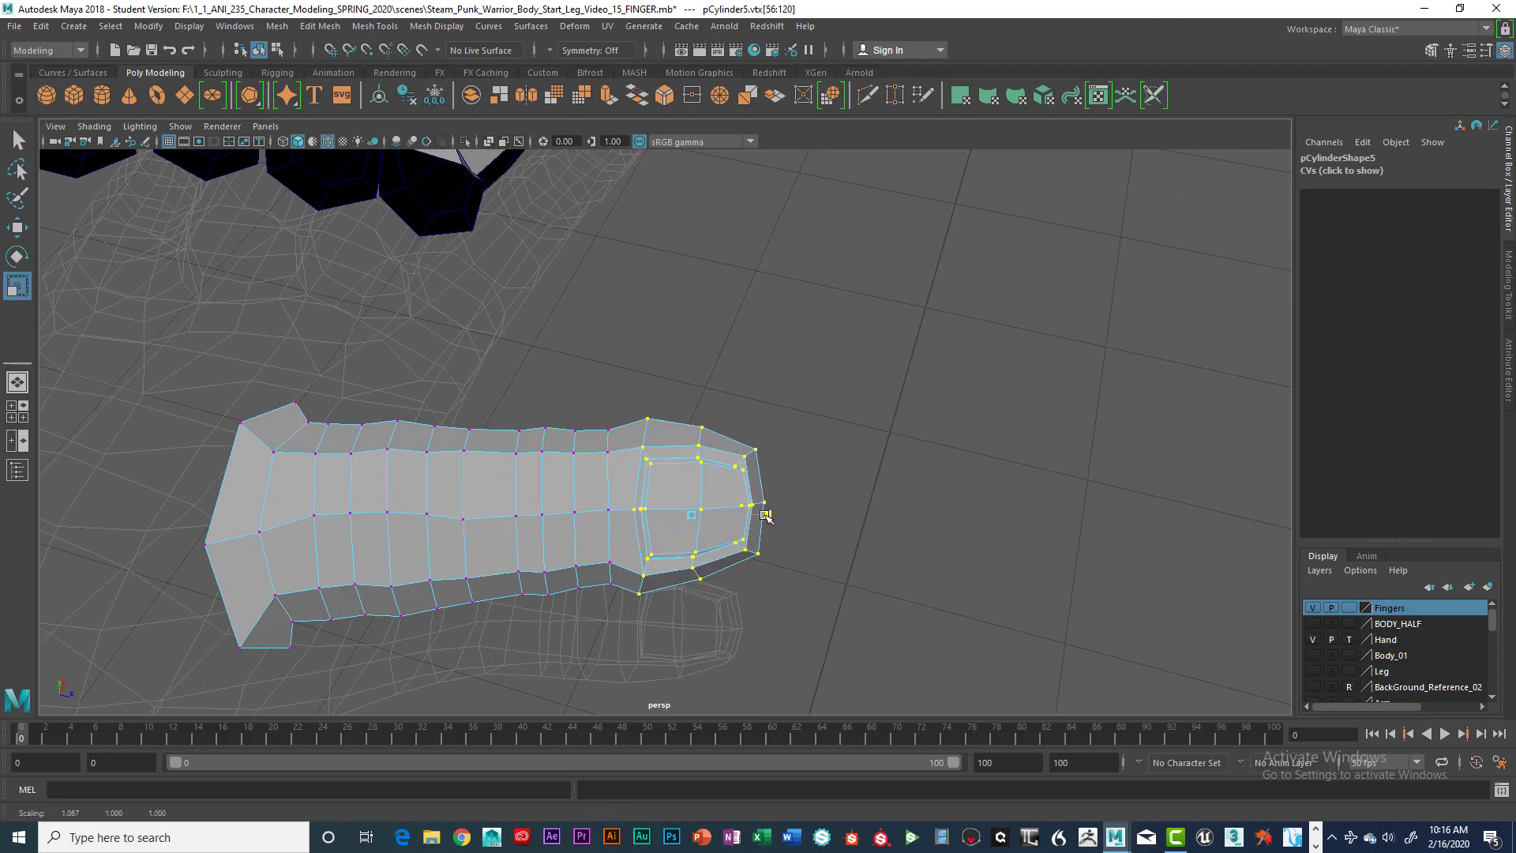
pyautogui.moveTo(694, 585); pyautogui.dragTo(694, 579)
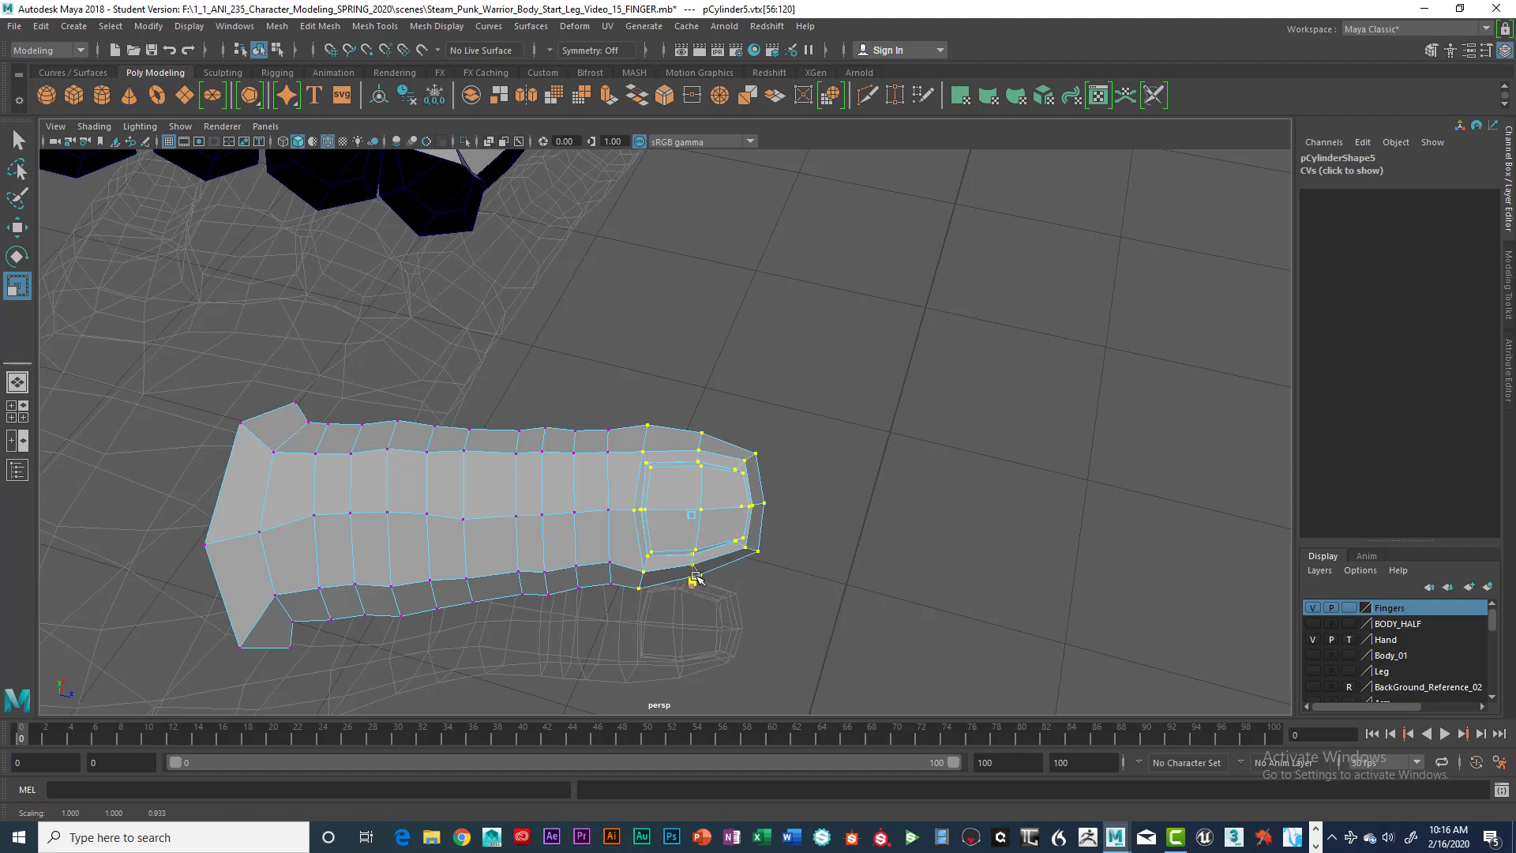
pyautogui.moveTo(605, 409); pyautogui.dragTo(619, 479)
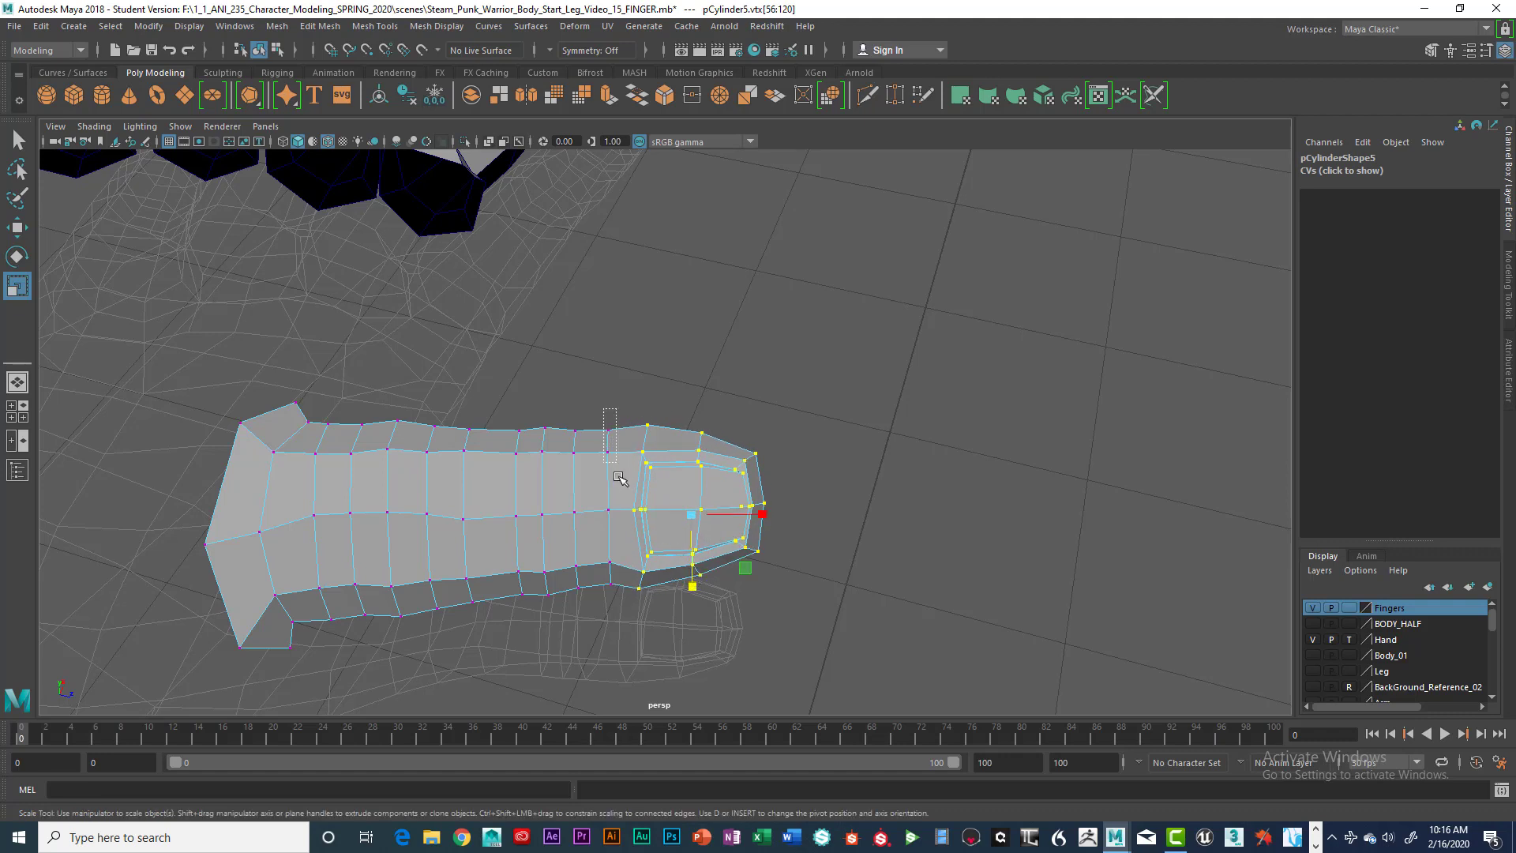
pyautogui.keyDown('alt'); pyautogui.moveTo(619, 567); pyautogui.dragTo(693, 529); pyautogui.keyUp('alt')
pyautogui.moveTo(621, 436); pyautogui.dragTo(653, 434)
# Step: Select the whole thumb copy and rotate it to about 32.3 degrees in X
pyautogui.keyDown('alt'); pyautogui.moveTo(652, 434); pyautogui.dragTo(746, 456, button='middle'); pyautogui.keyUp('alt')
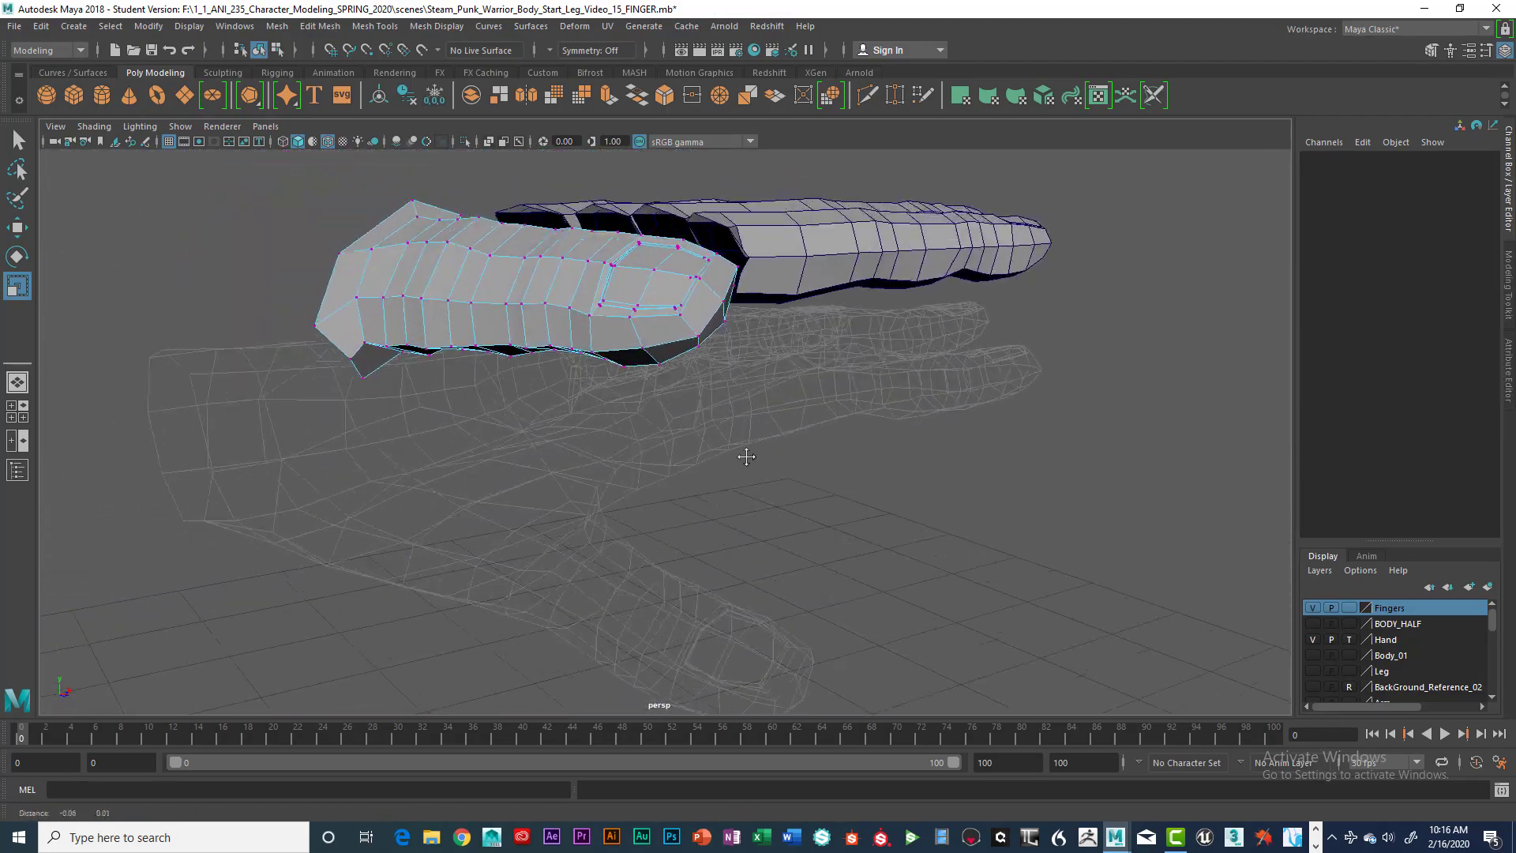
pyautogui.keyDown('alt'); pyautogui.moveTo(746, 456); pyautogui.dragTo(684, 425); pyautogui.keyUp('alt')
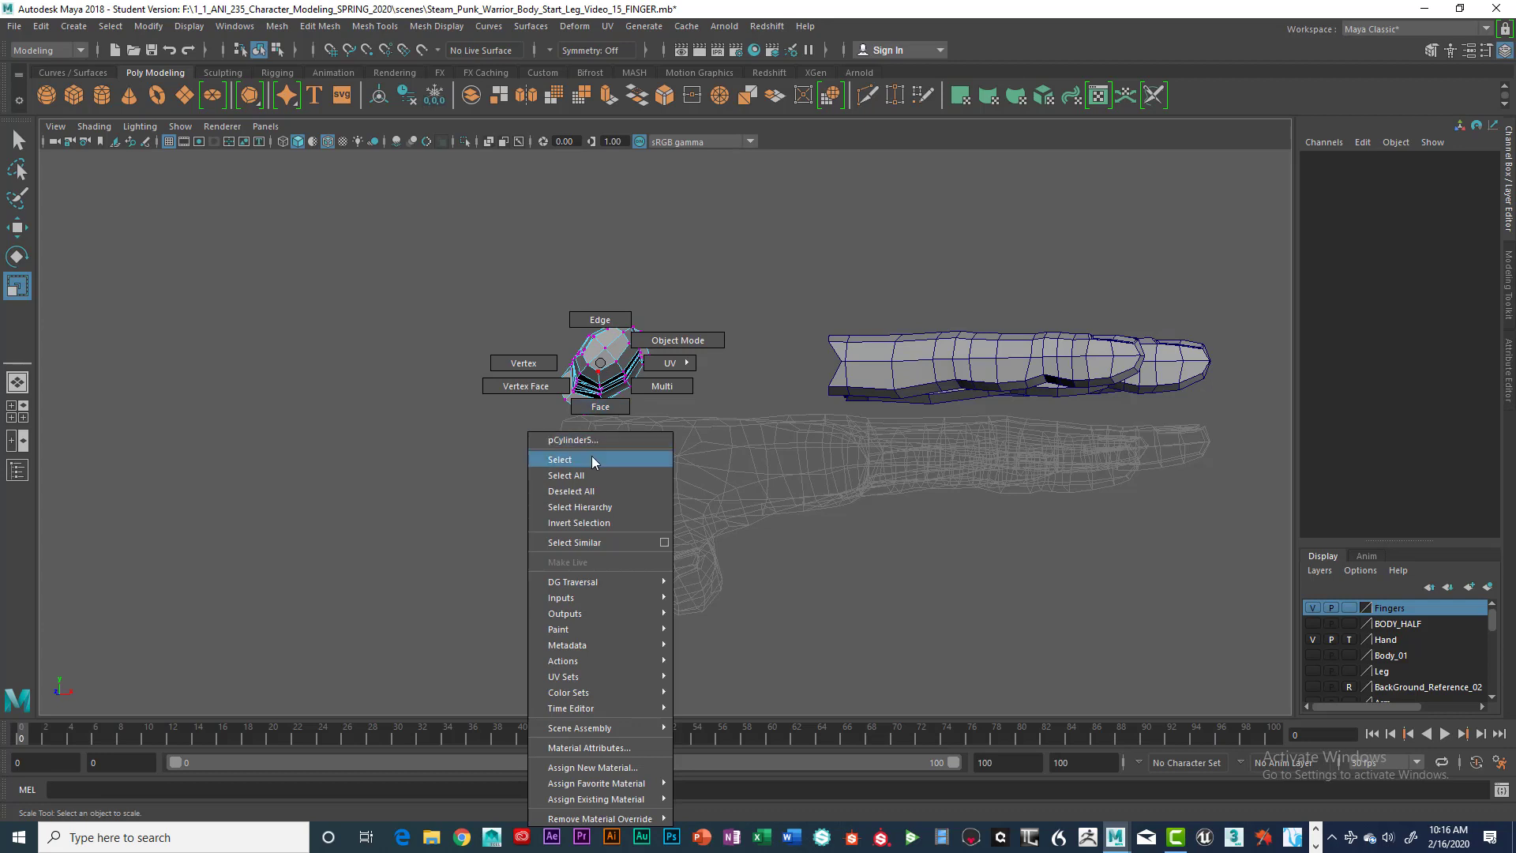
pyautogui.click(590, 458)
pyautogui.press('e')
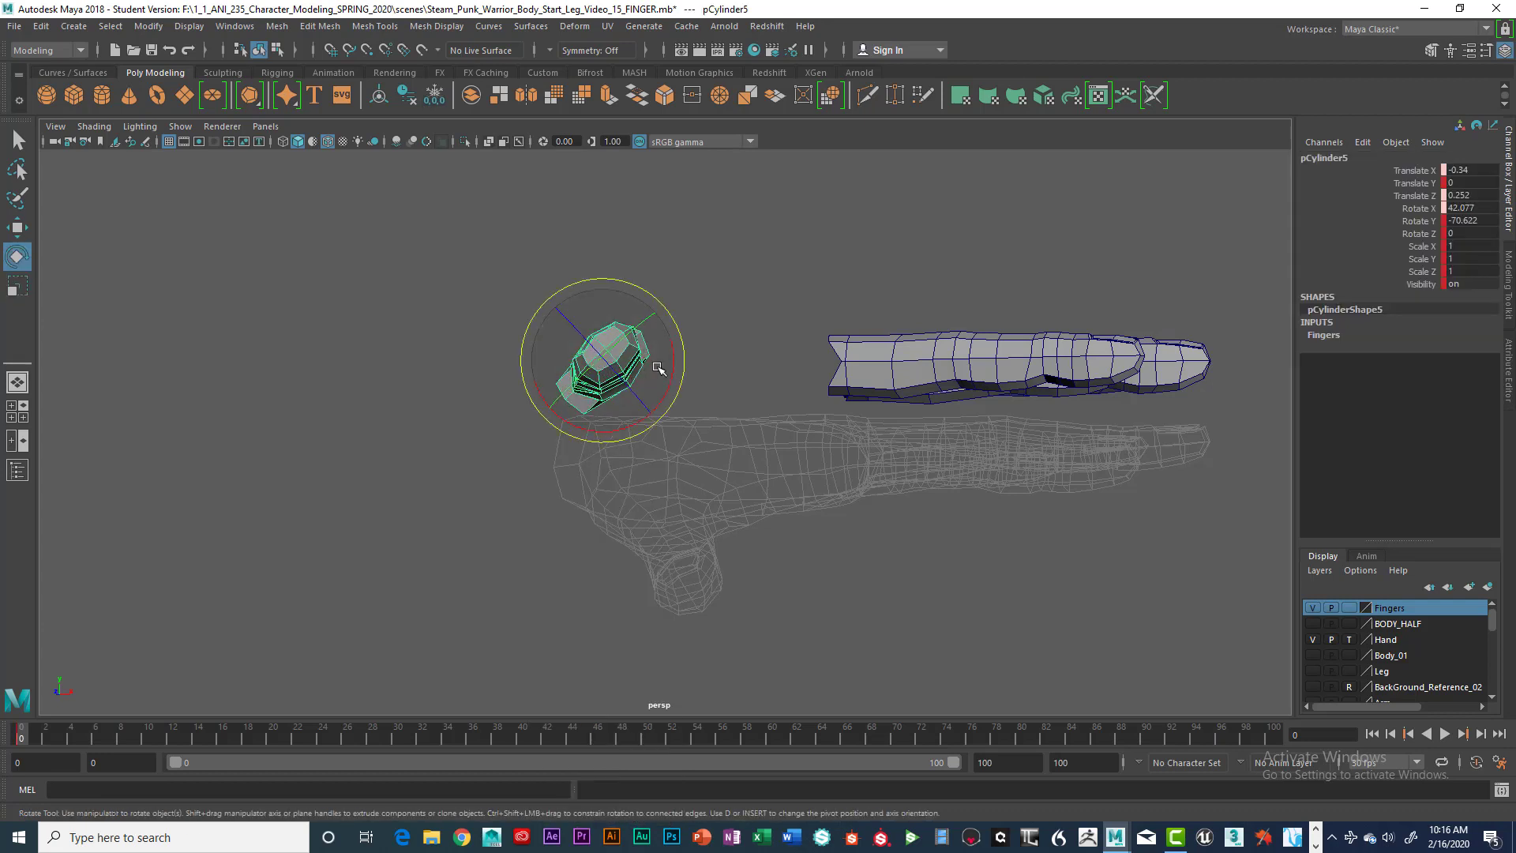
pyautogui.moveTo(672, 369); pyautogui.dragTo(620, 378)
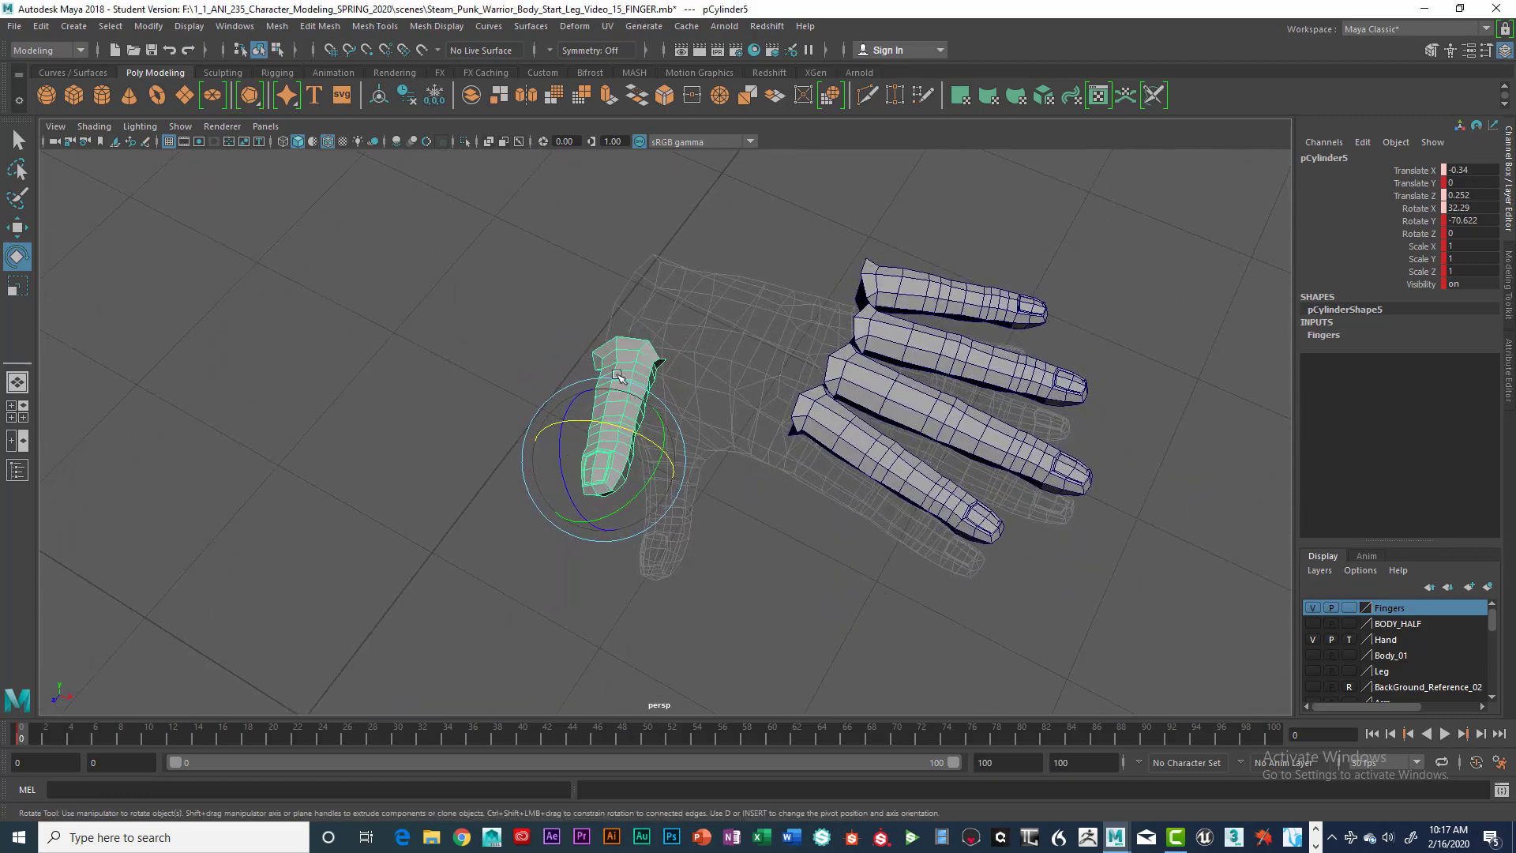
# Step: In the top view, move the thumb copy over the reference thumb, to about -0.273 in X and 0.237 in Z
pyautogui.press('space')
pyautogui.press('space')
pyautogui.scroll(4, 585, 403)
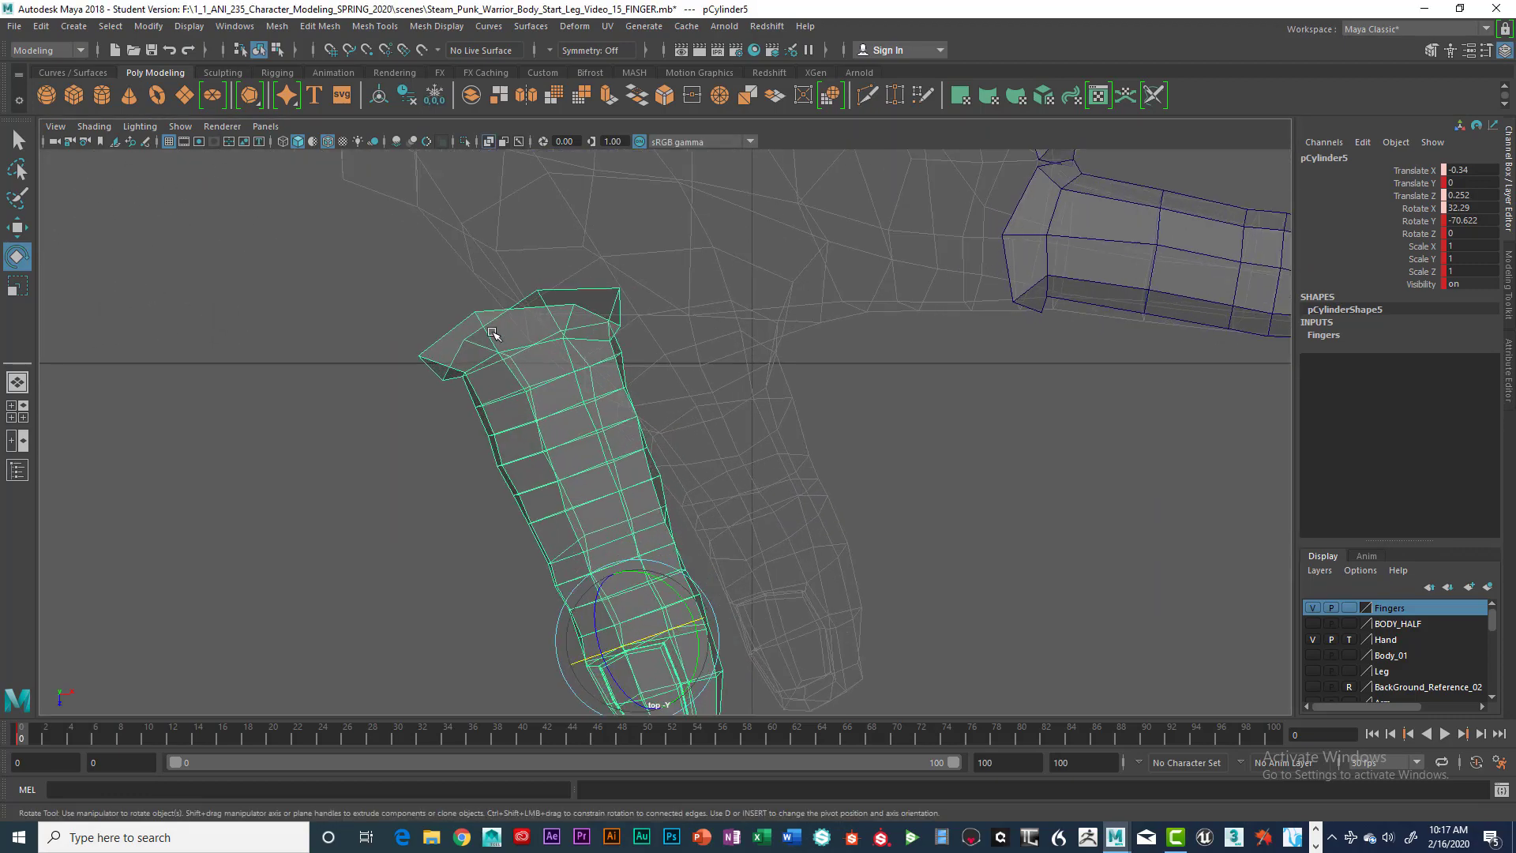
pyautogui.press('w')
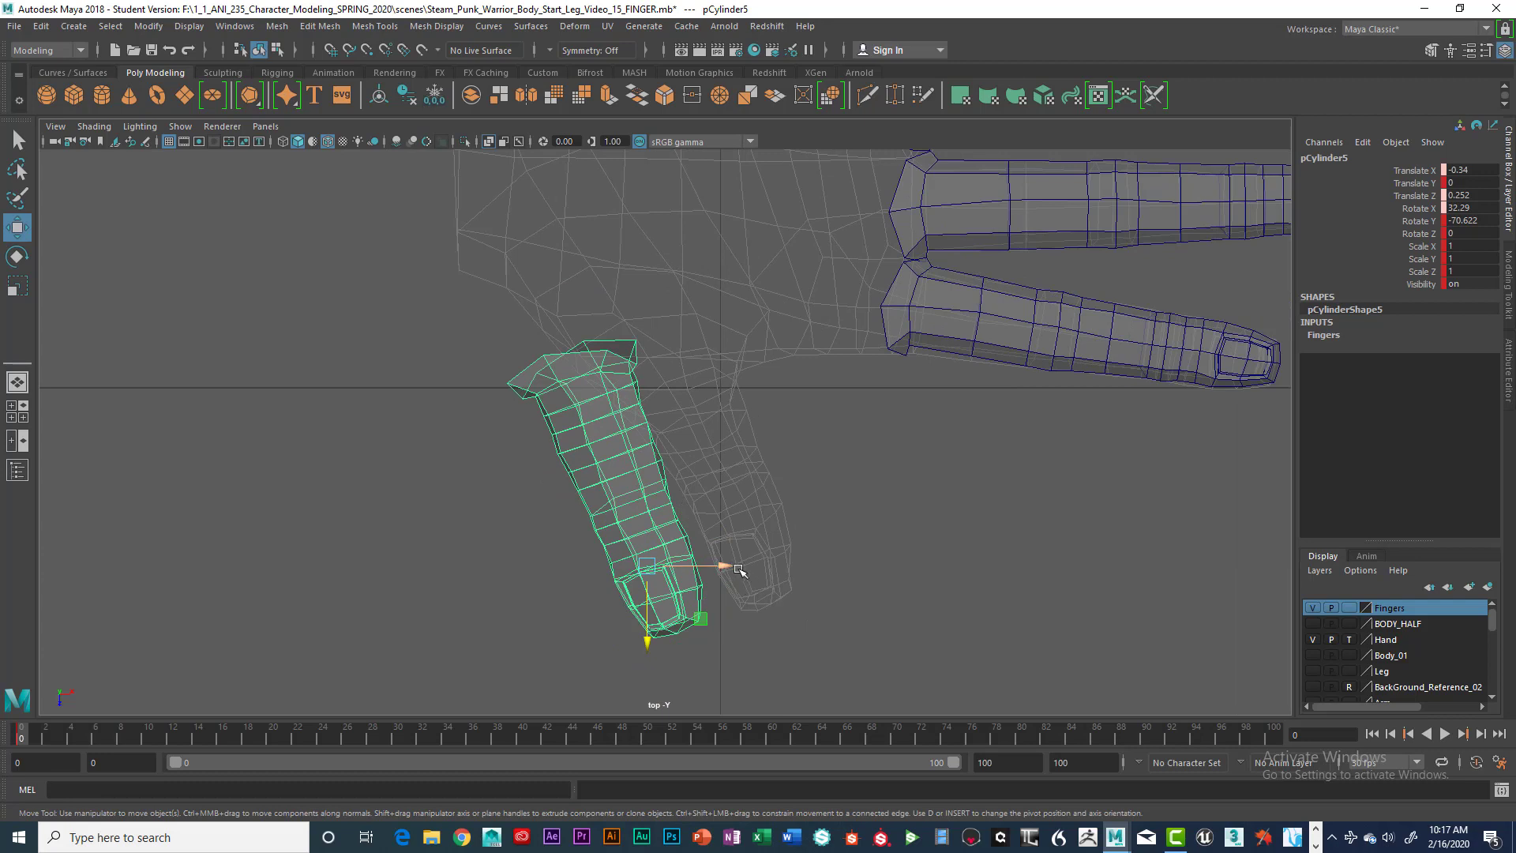
pyautogui.moveTo(740, 569); pyautogui.dragTo(821, 570)
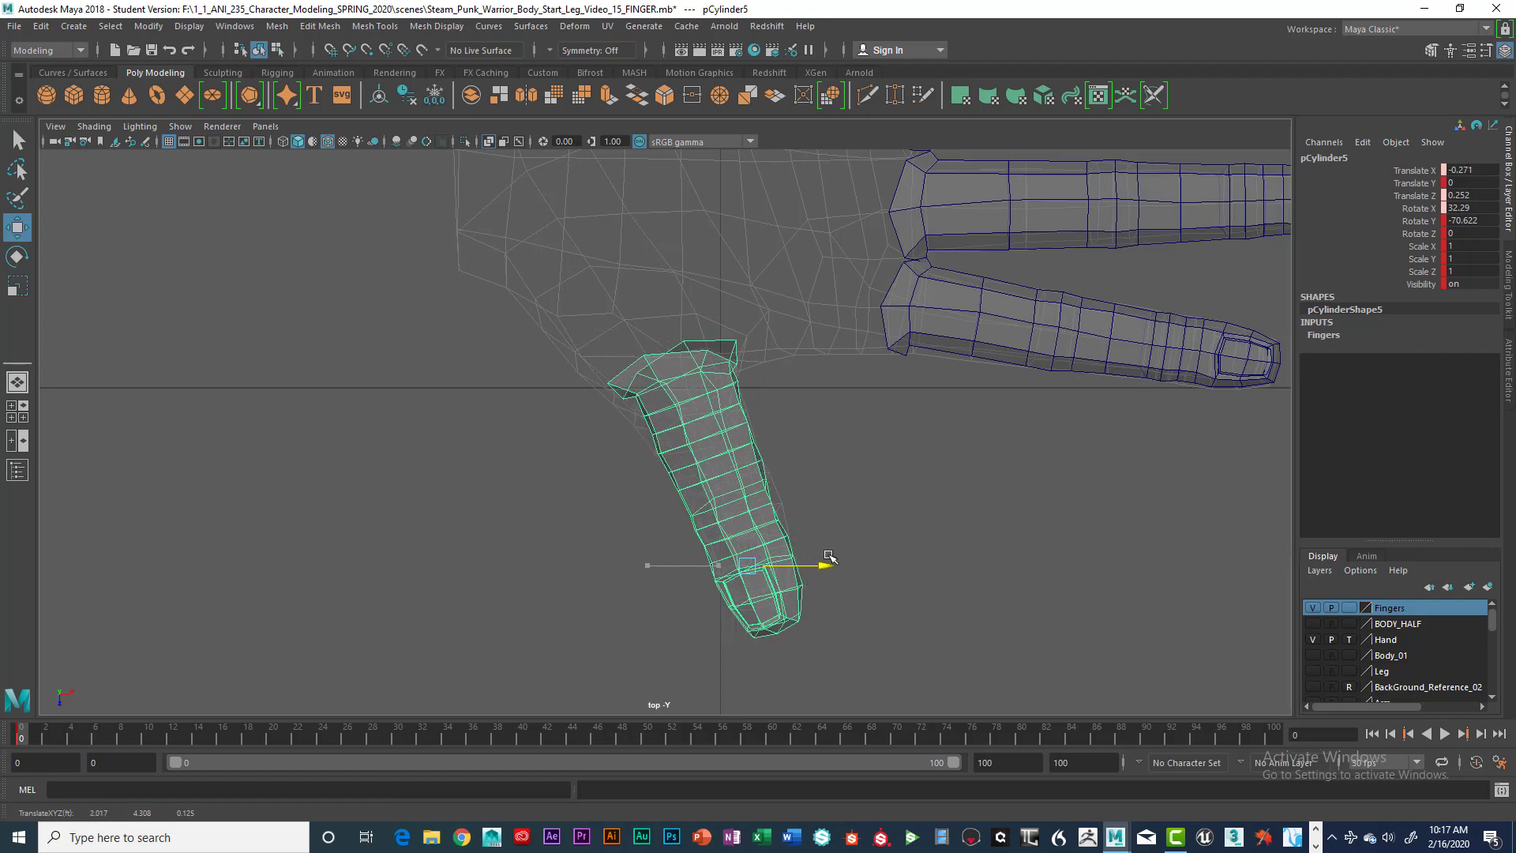
pyautogui.moveTo(838, 571); pyautogui.dragTo(761, 598)
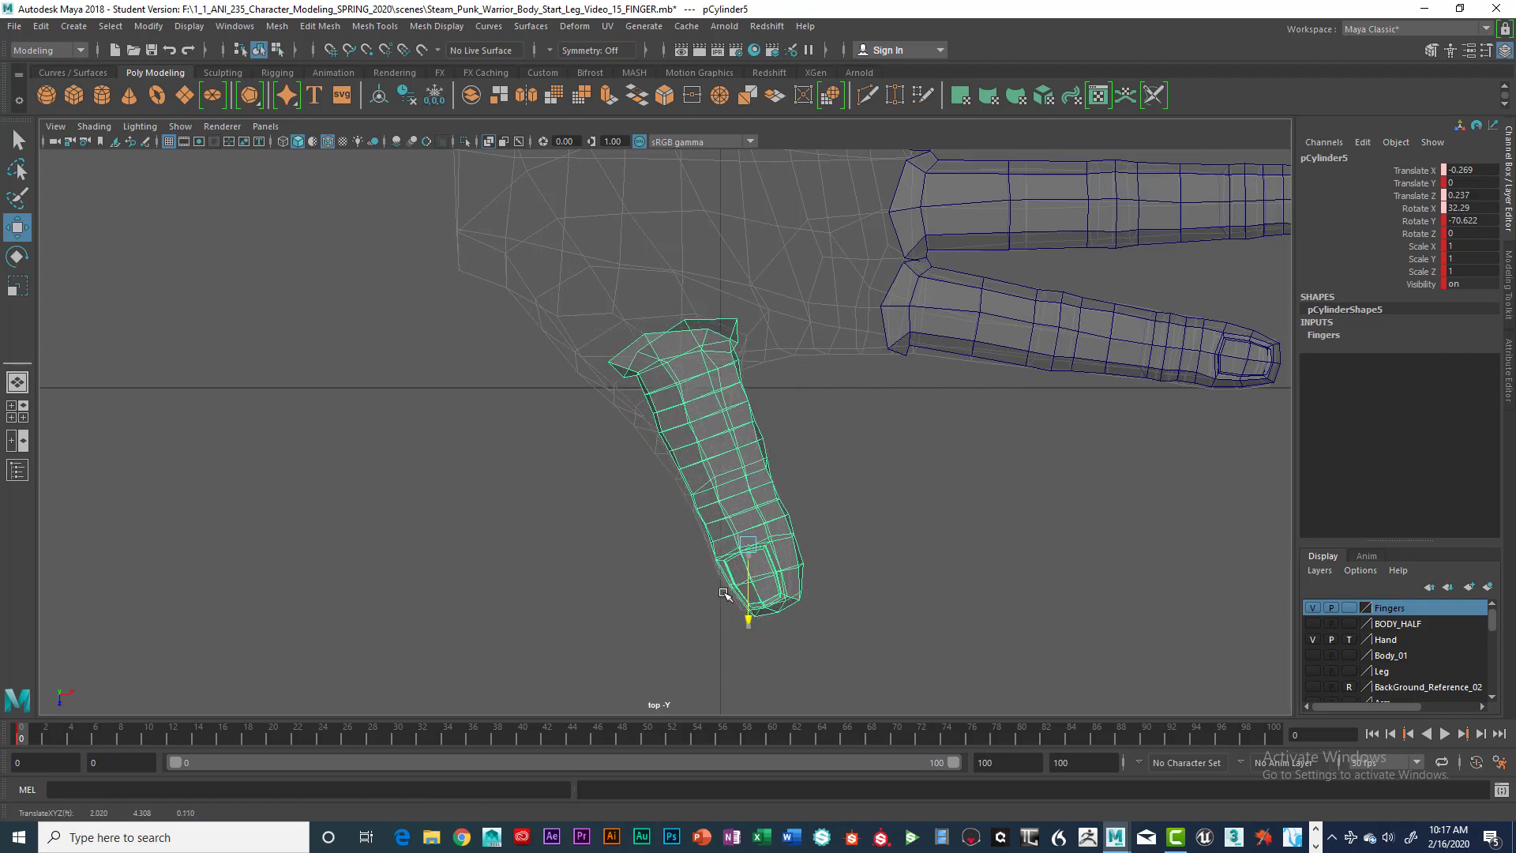
pyautogui.moveTo(825, 547); pyautogui.dragTo(819, 548)
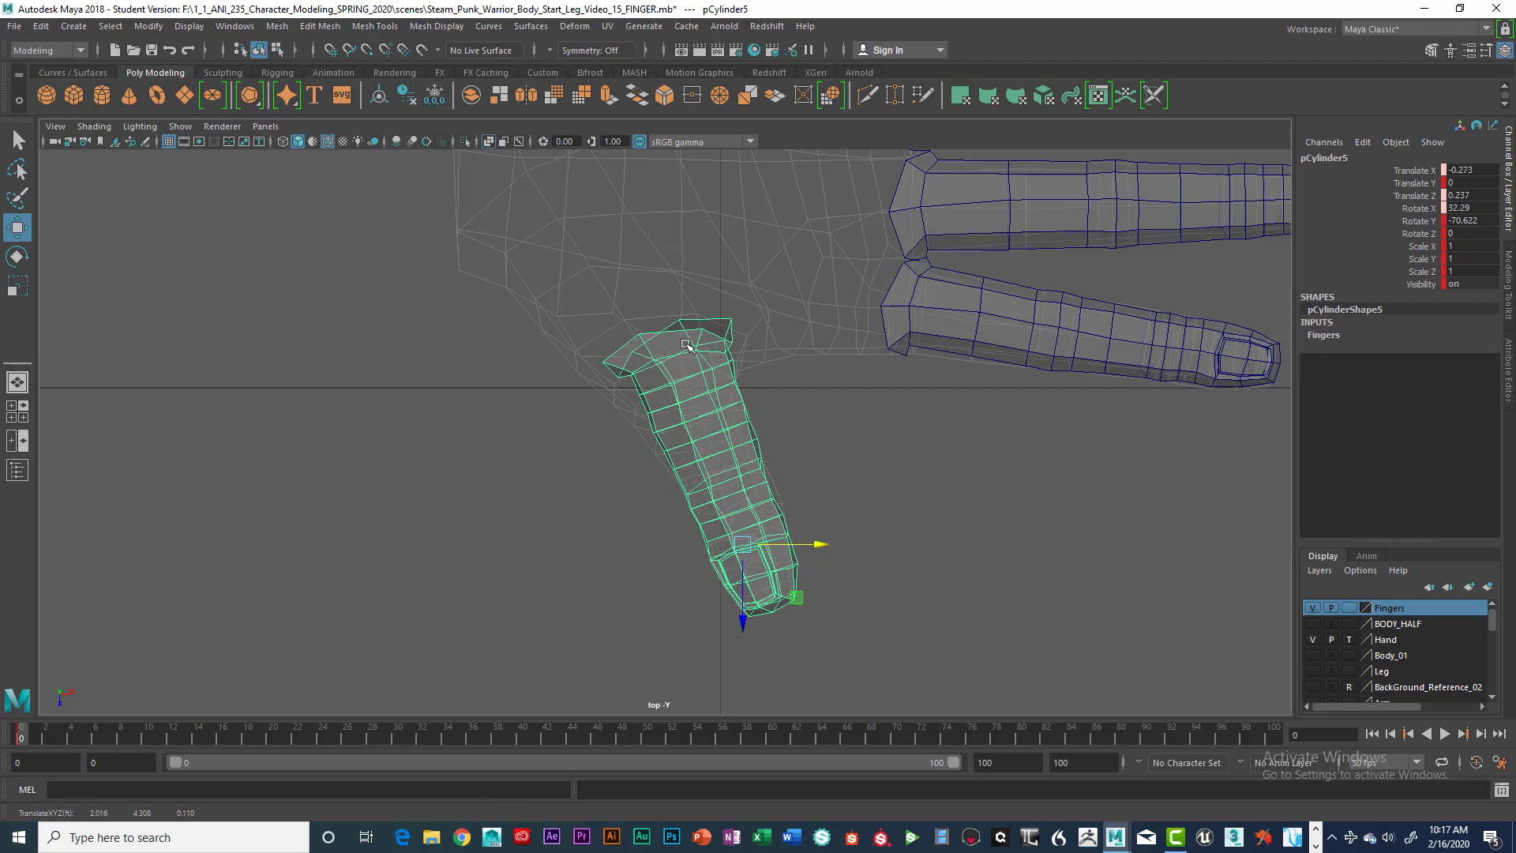
# Step: Show the Hand layer as a shaded reference with X-Ray off, and nudge the thumb copy to about -0.274 in X
pyautogui.scroll(5, 674, 364)
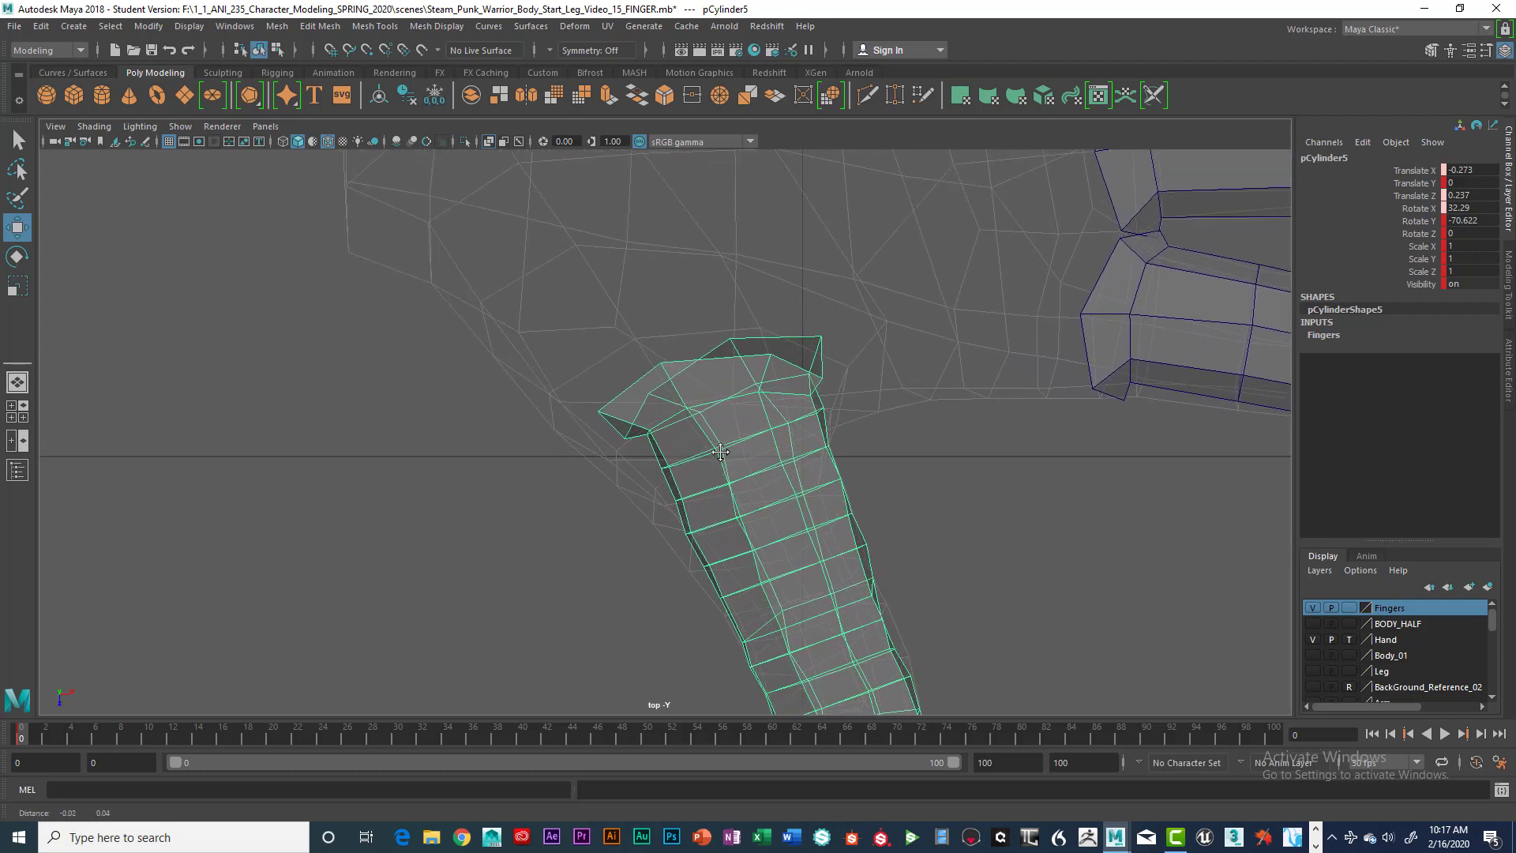
pyautogui.scroll(2, 698, 489)
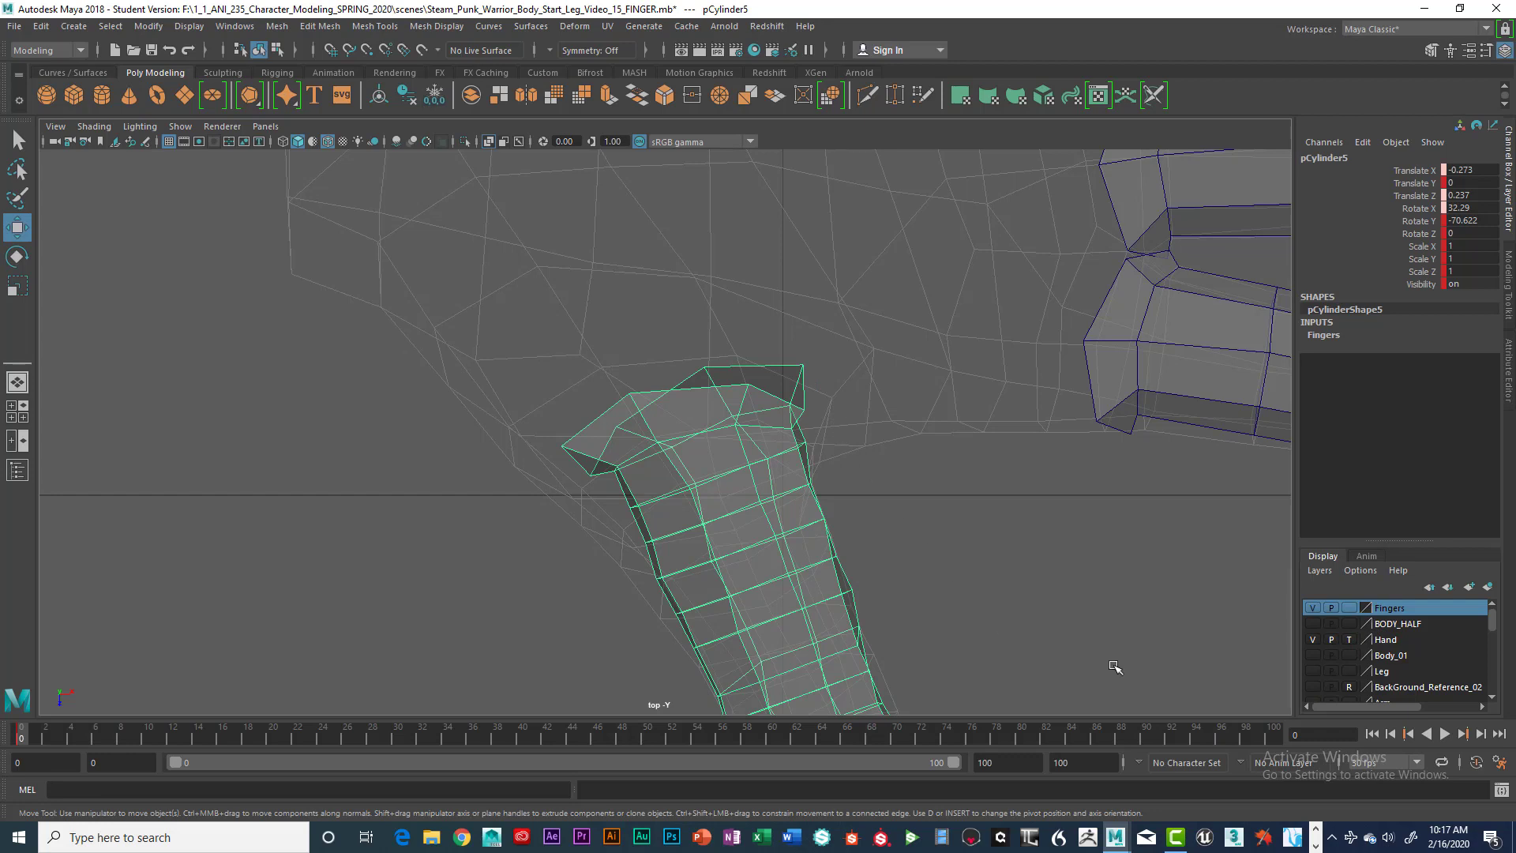
pyautogui.click(1350, 639)
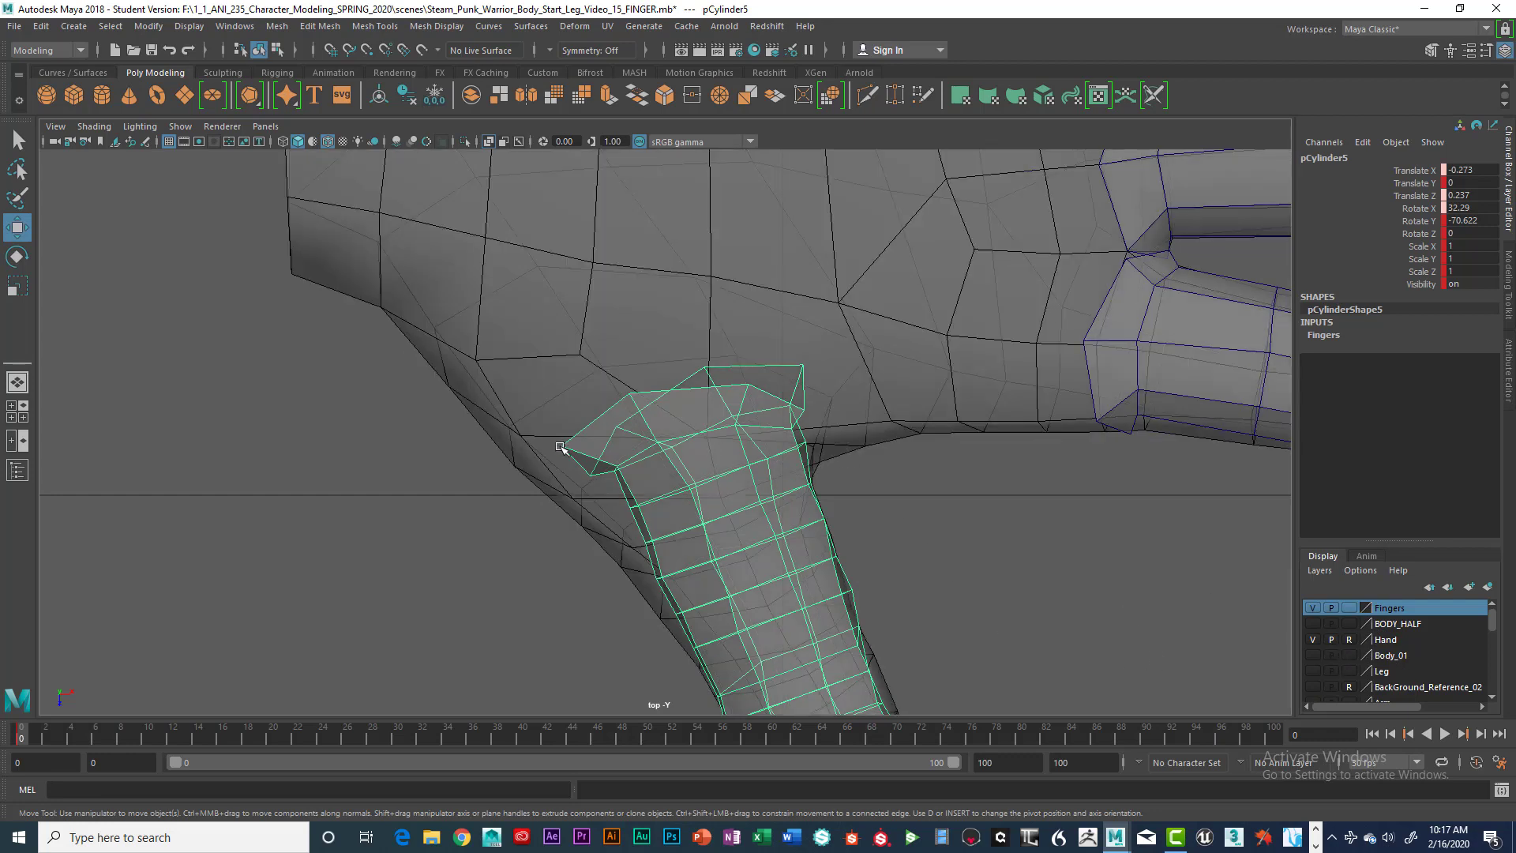
pyautogui.click(94, 127)
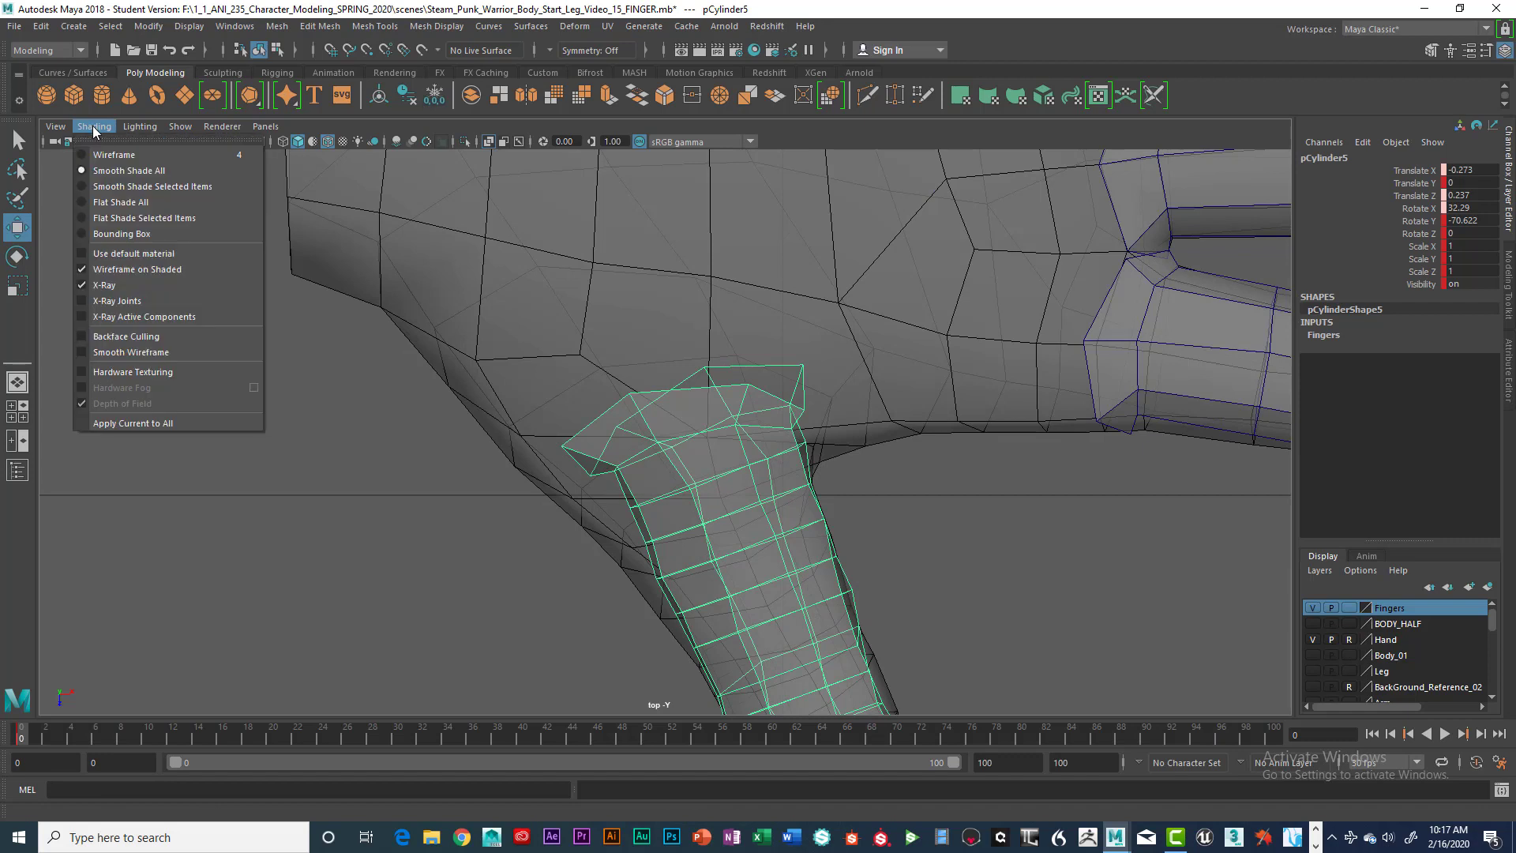
pyautogui.click(118, 286)
pyautogui.keyDown('alt'); pyautogui.moveTo(805, 397); pyautogui.dragTo(792, 300, button='middle'); pyautogui.keyUp('alt')
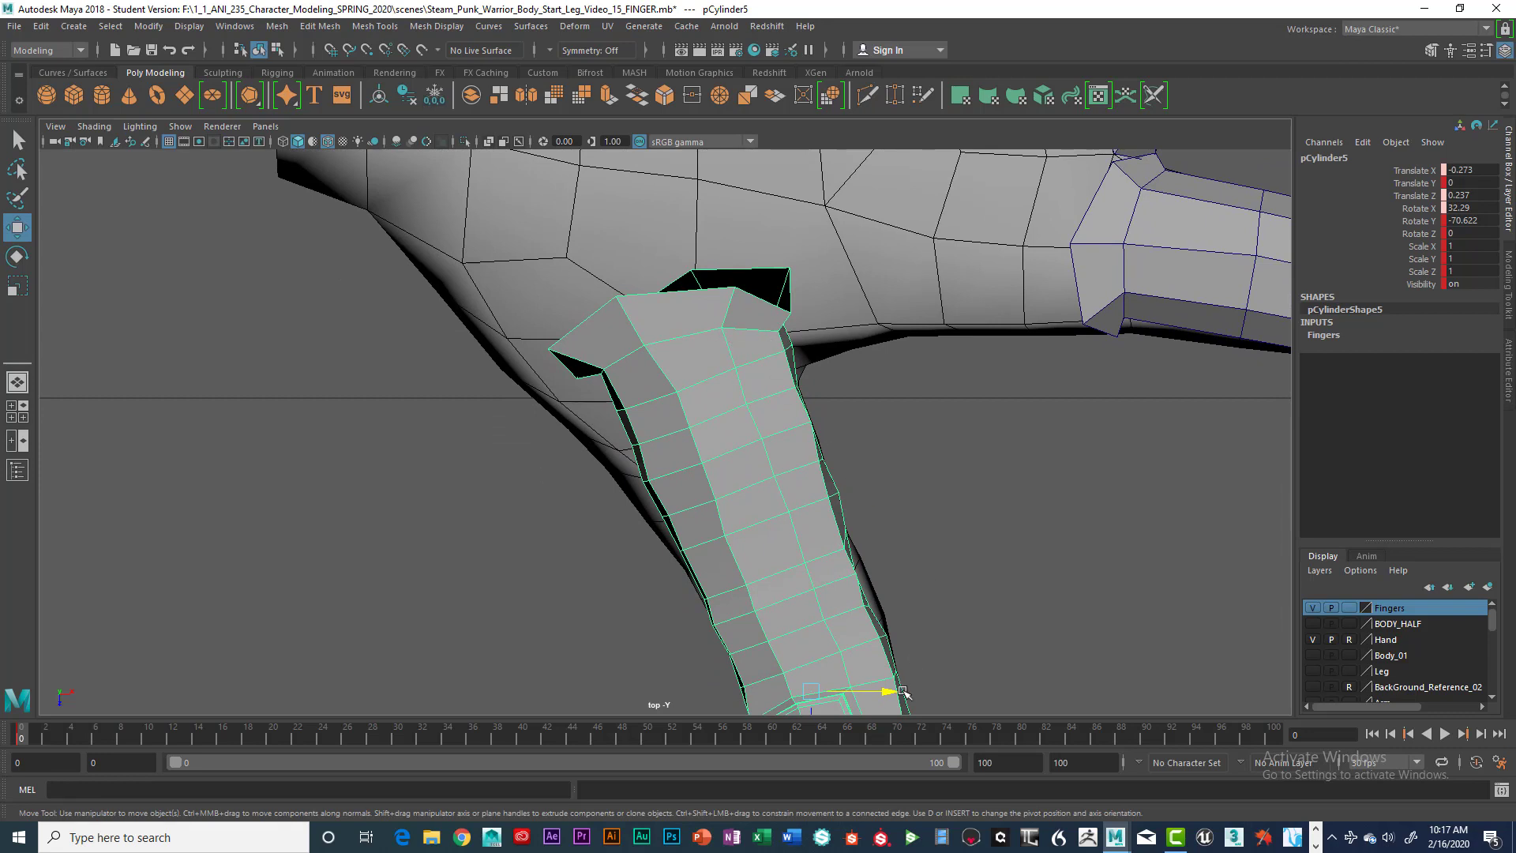
pyautogui.moveTo(903, 691); pyautogui.dragTo(885, 792)
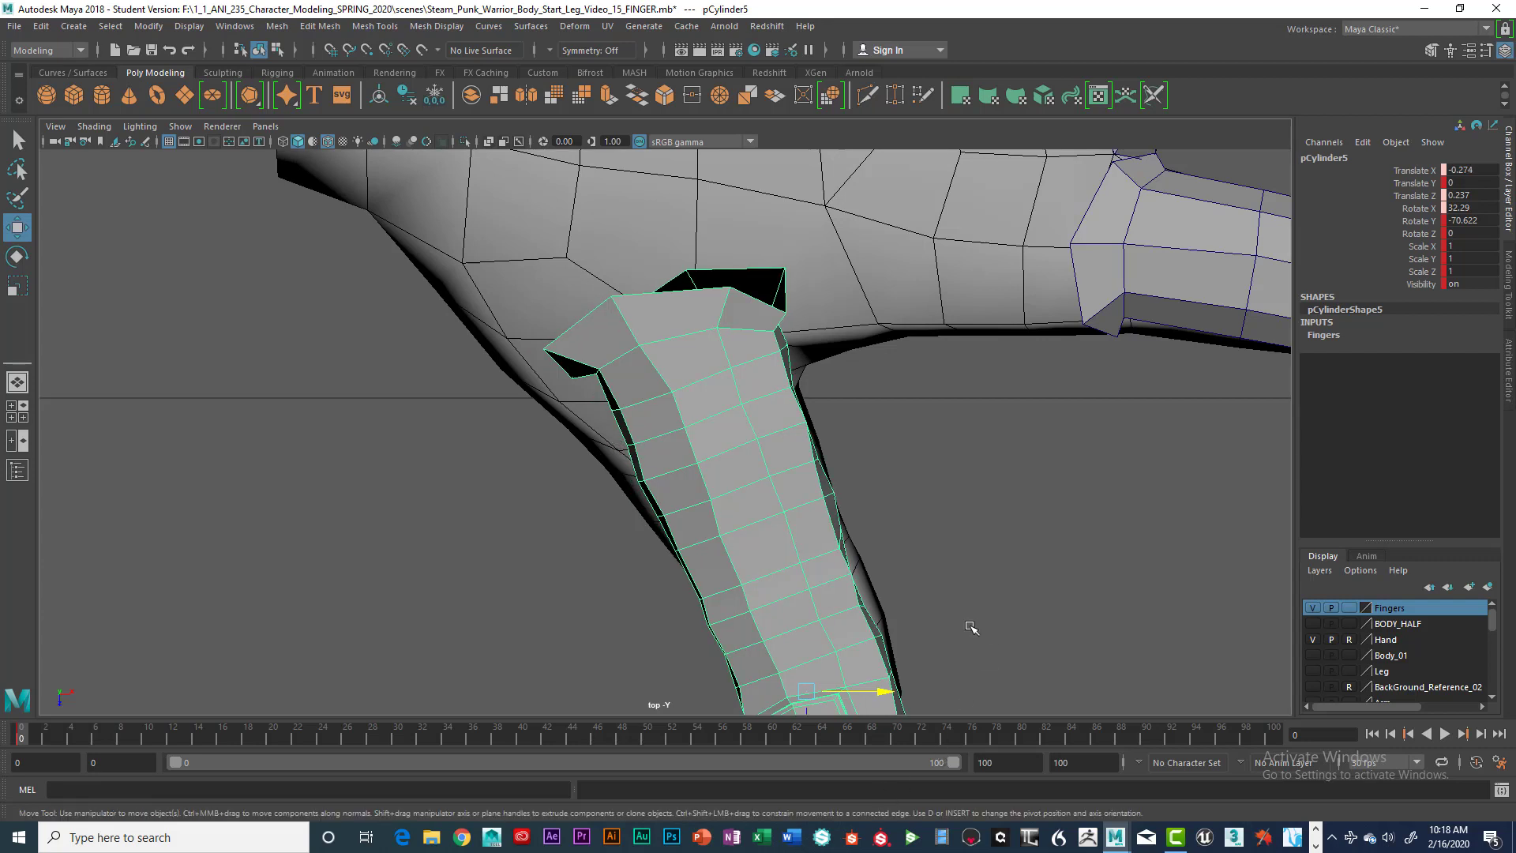
# Step: Turn X-Ray on and move the wrist-side vertices of the thumb copy's base outward onto the hand reference's outline
pyautogui.scroll(-2, 960, 628)
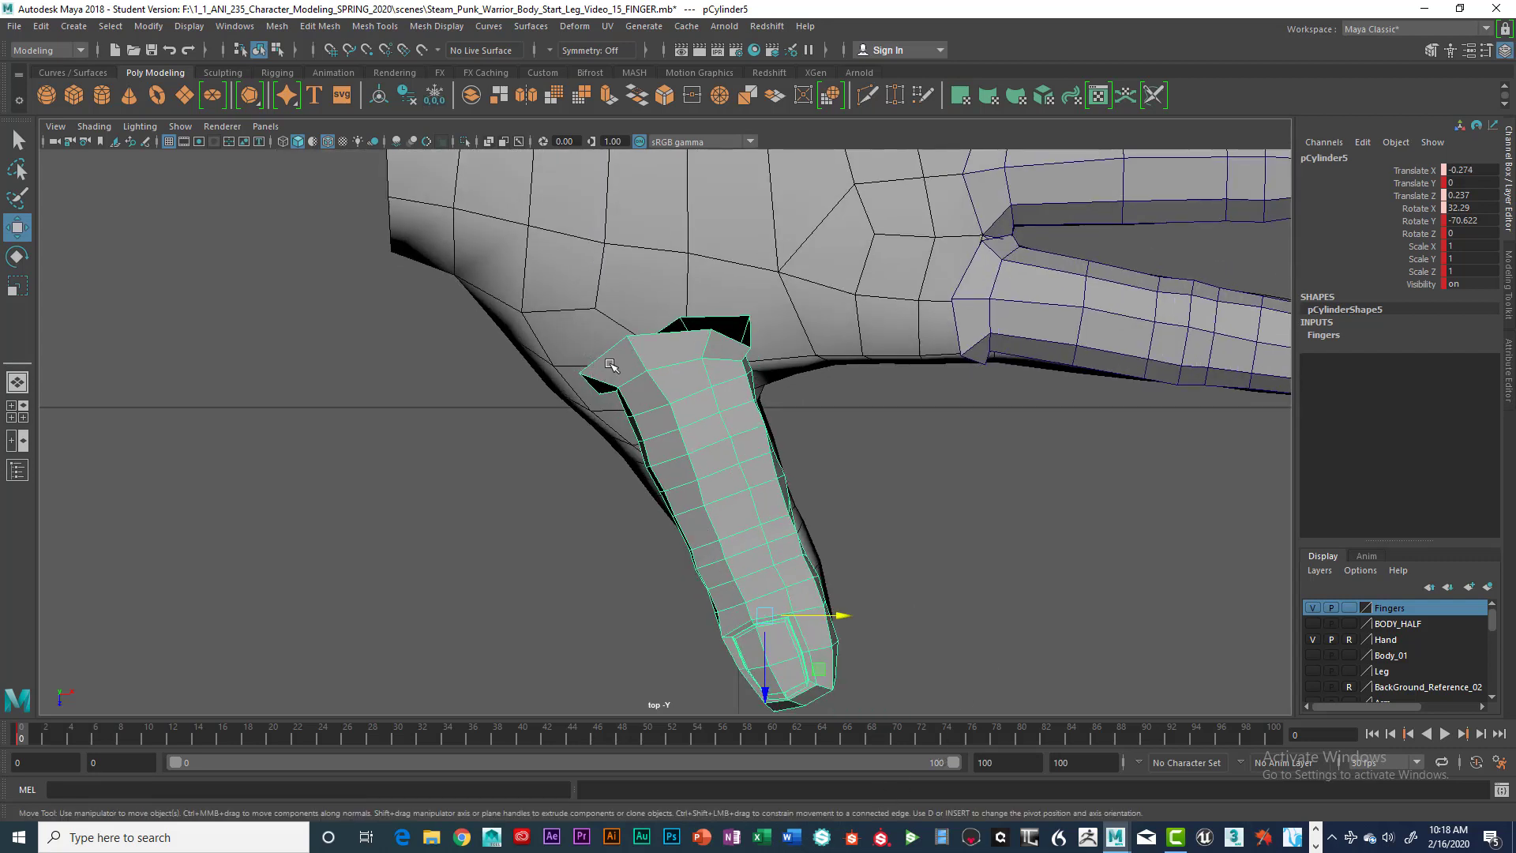
pyautogui.moveTo(611, 364); pyautogui.dragTo(512, 391, button='right')
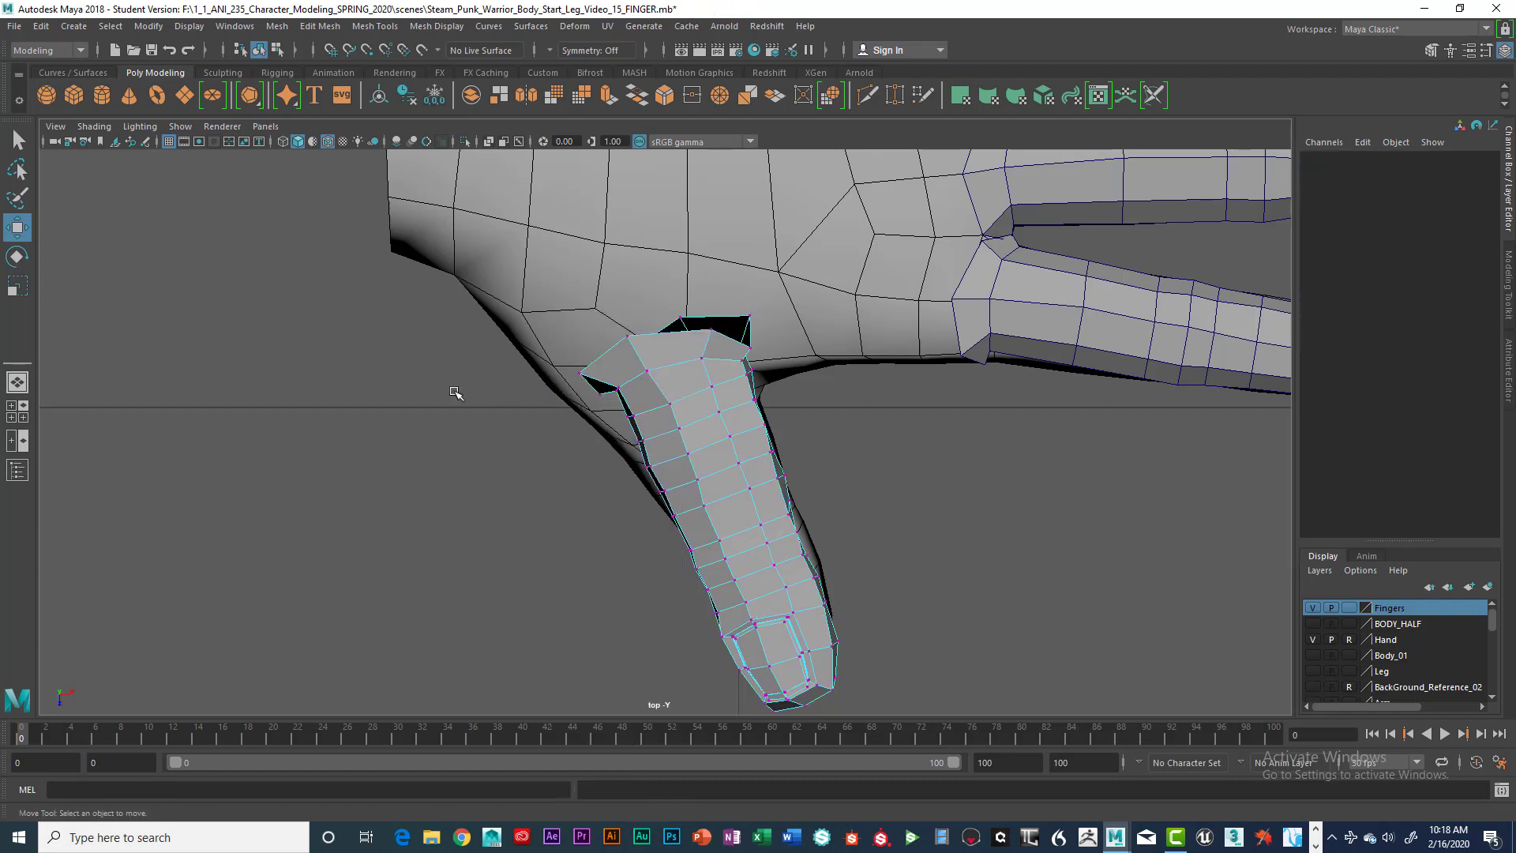
pyautogui.click(94, 126)
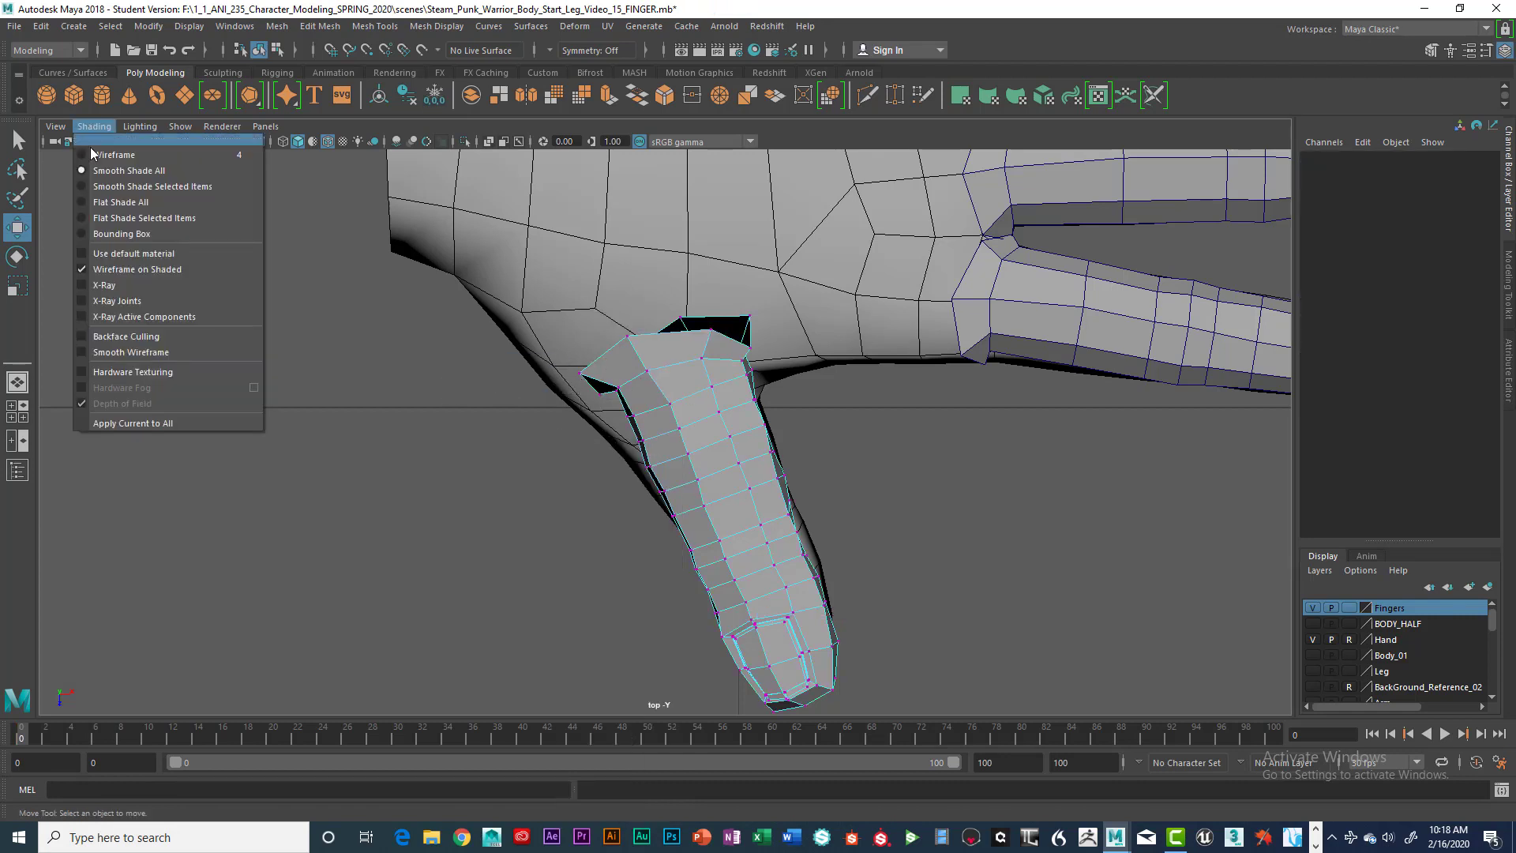
pyautogui.click(111, 284)
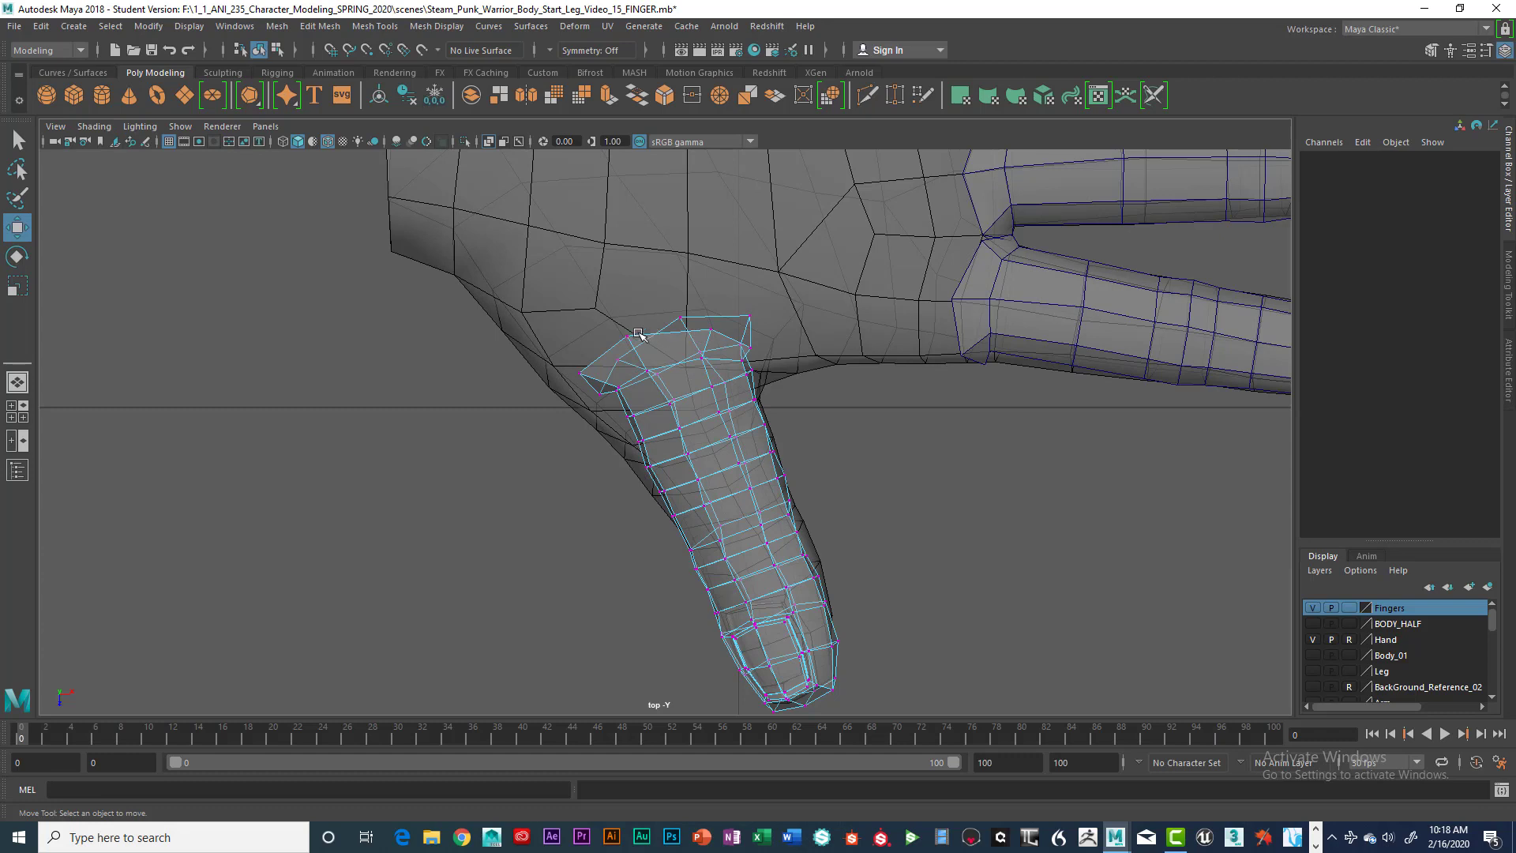
pyautogui.moveTo(614, 320)
pyautogui.mouseDown()
pyautogui.moveTo(635, 348)
pyautogui.moveTo(592, 309)
pyautogui.mouseUp()
pyautogui.moveTo(580, 372); pyautogui.dragTo(515, 311)
pyautogui.click(599, 393)
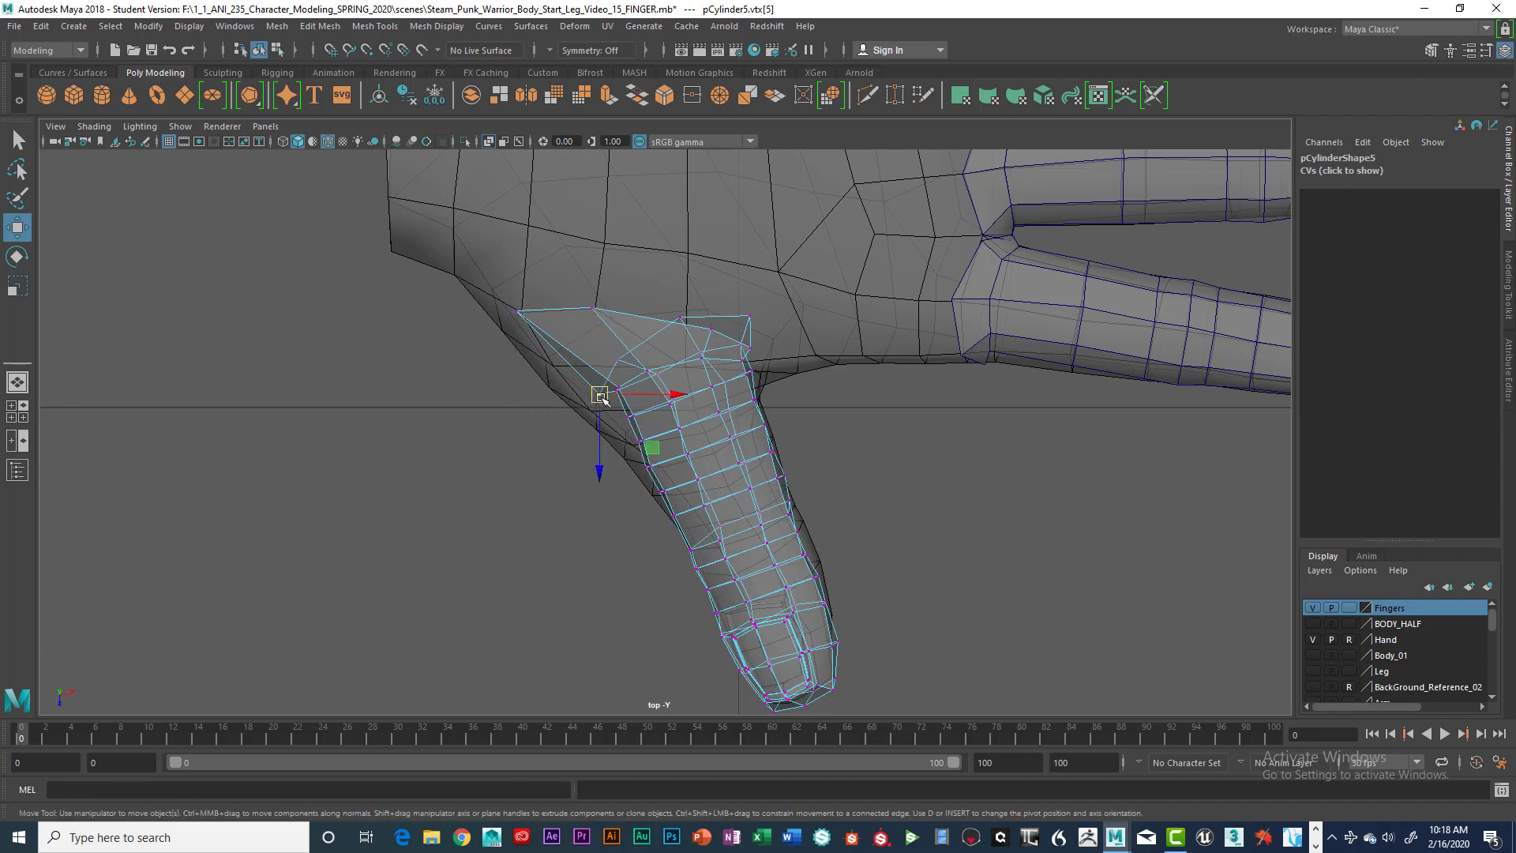
pyautogui.moveTo(599, 393); pyautogui.dragTo(574, 352)
# Step: Reposition the remaining vertices along the thumb base's open edge, stretching the corner out toward the index finger
pyautogui.click(617, 359)
pyautogui.click(681, 319)
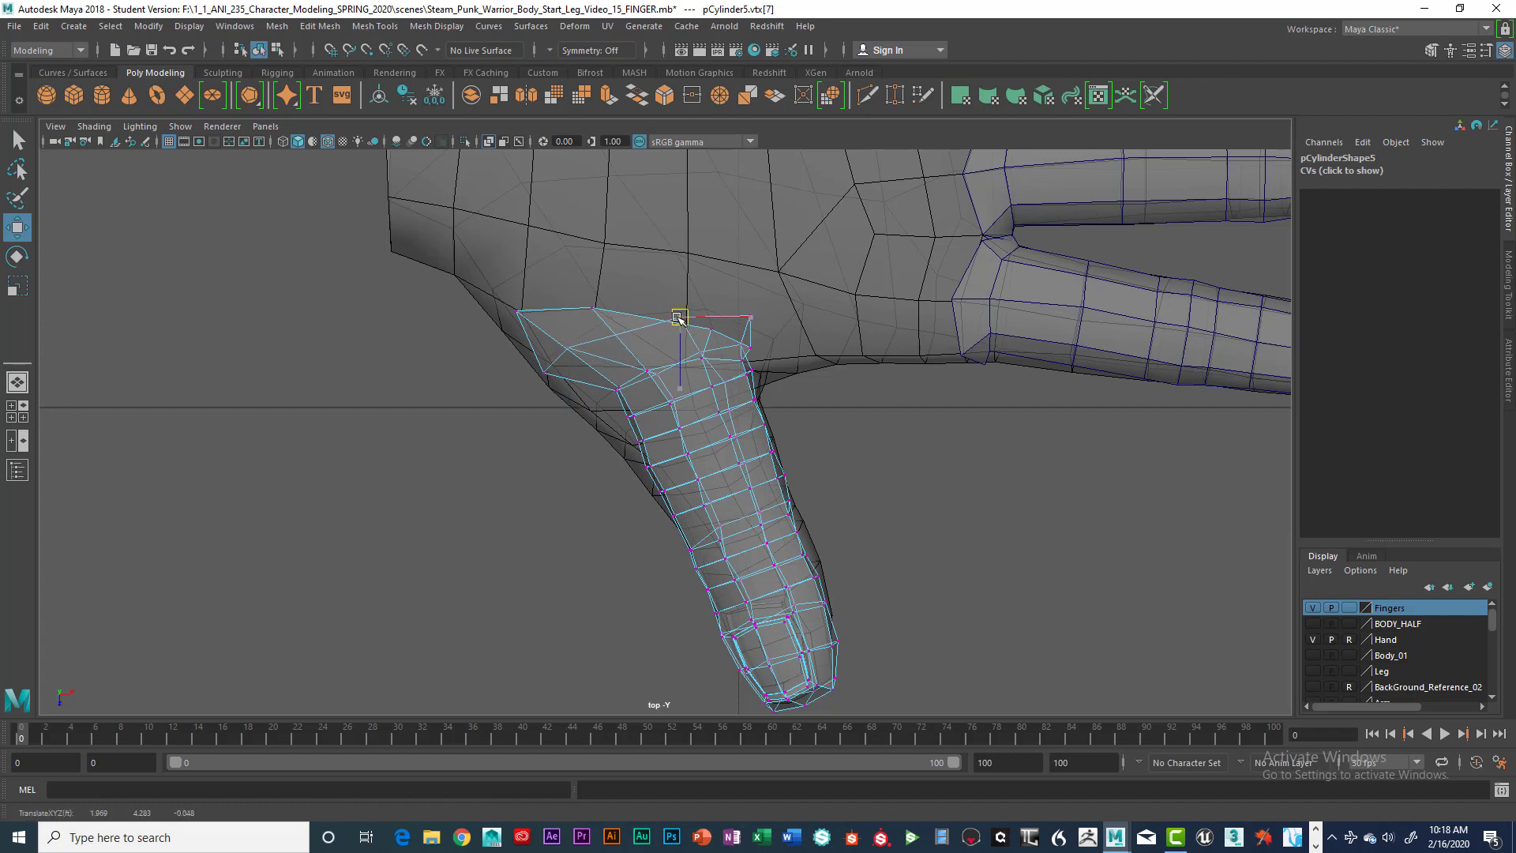
pyautogui.moveTo(681, 319); pyautogui.dragTo(673, 319)
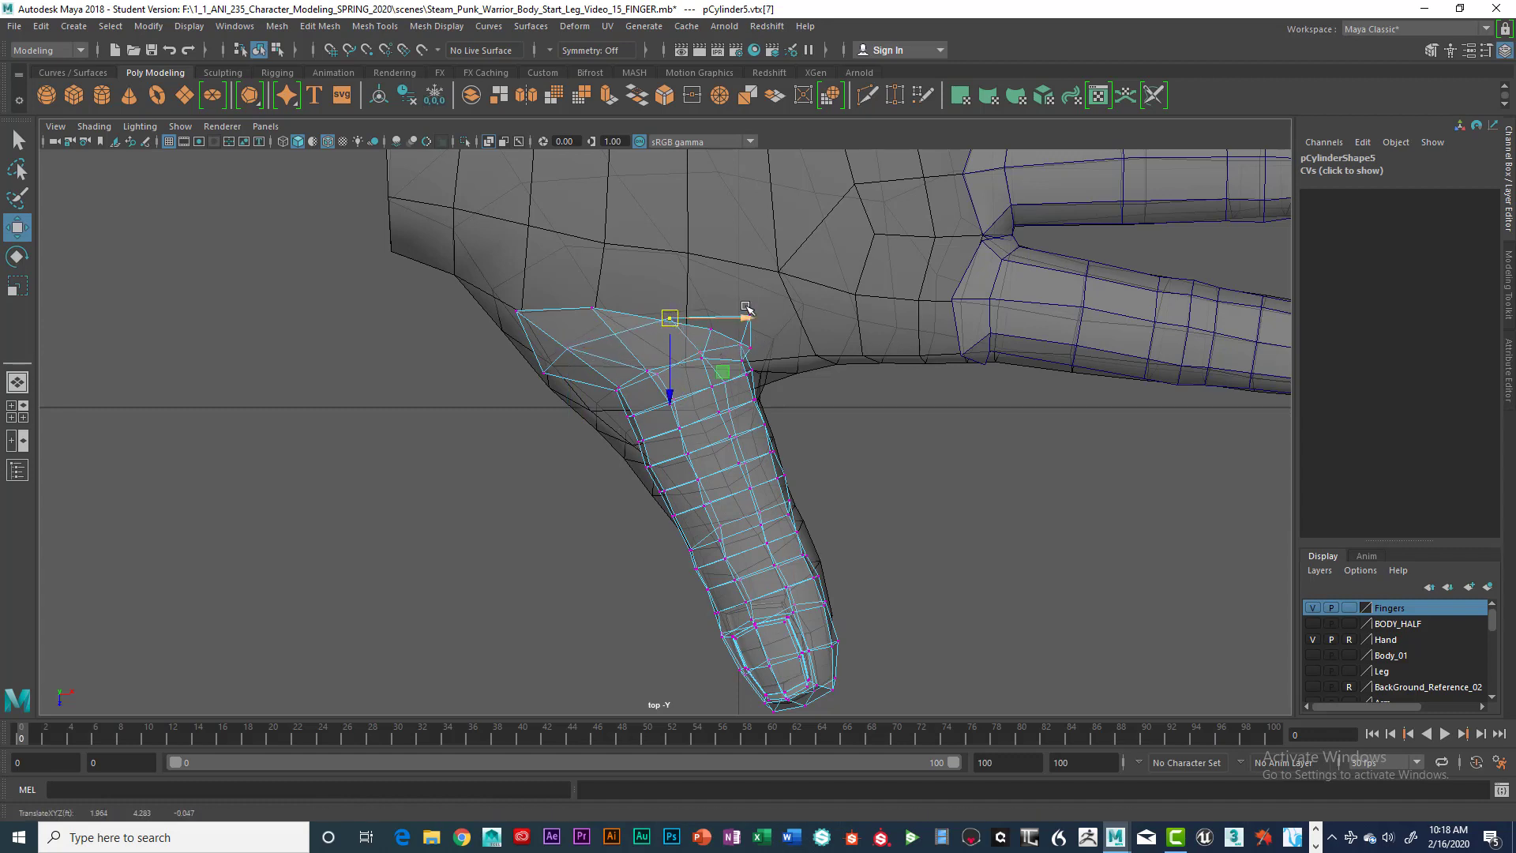
pyautogui.click(751, 316)
pyautogui.moveTo(757, 318); pyautogui.dragTo(724, 316)
pyautogui.click(714, 326)
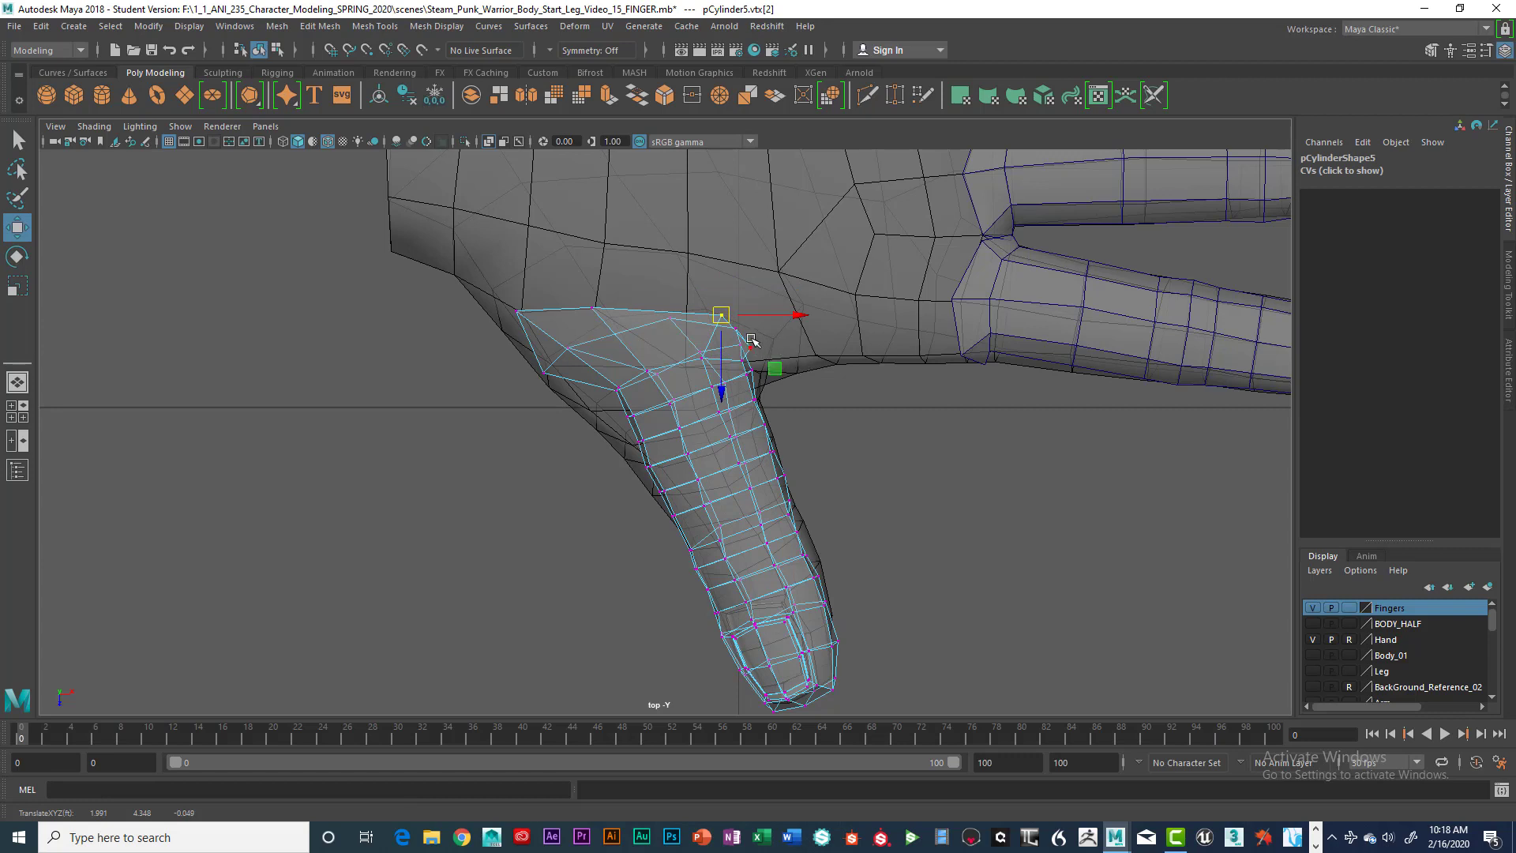
pyautogui.click(752, 346)
pyautogui.moveTo(752, 346); pyautogui.dragTo(777, 338)
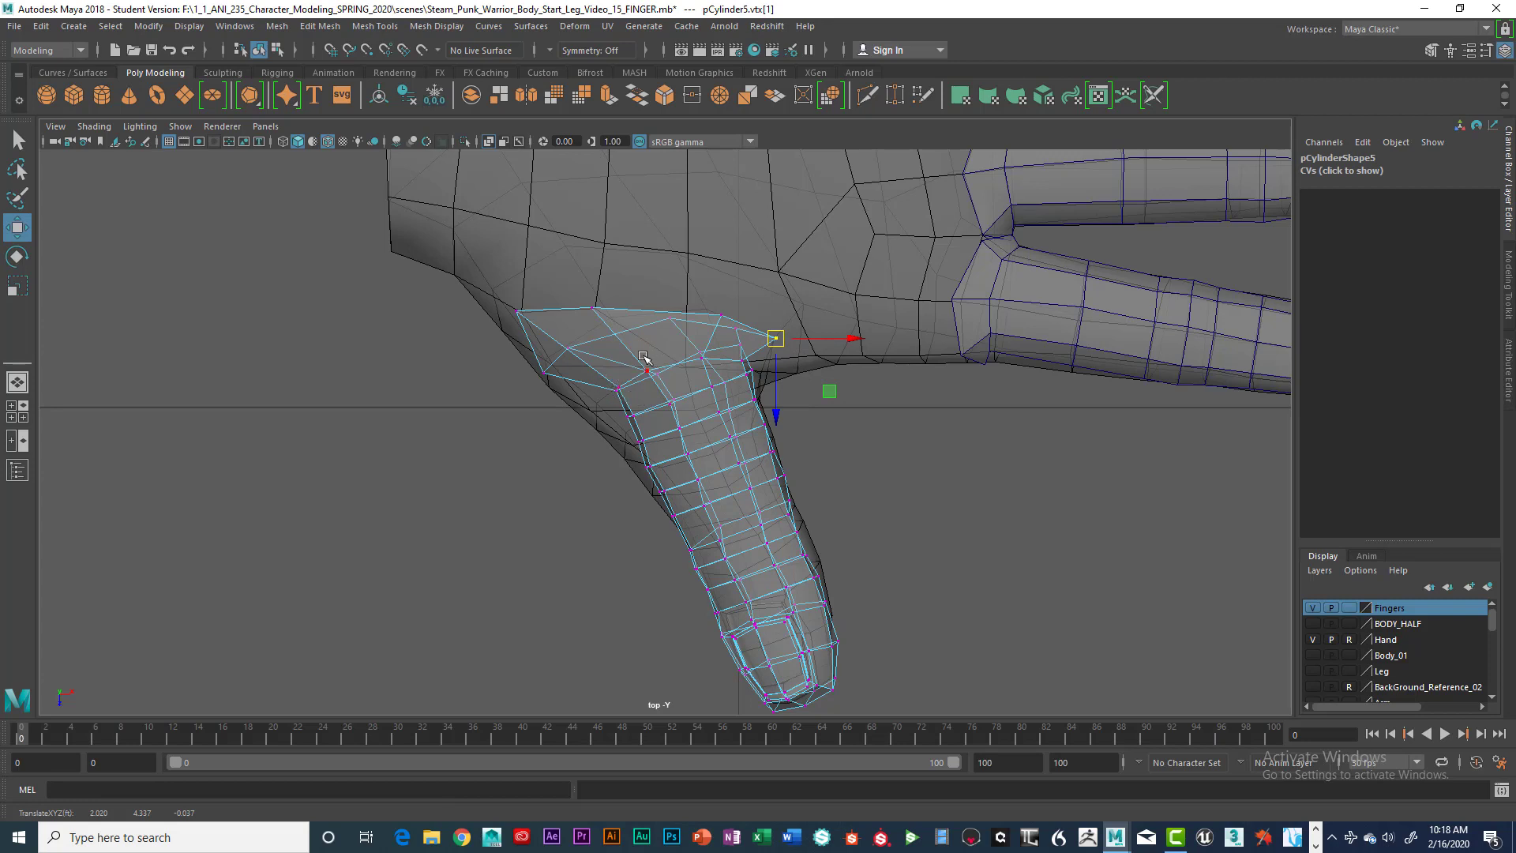
# Step: Move the vertex rows along the thumb's outer, wrist-facing side outward to follow the reference thumb's contour
pyautogui.moveTo(601, 361); pyautogui.dragTo(621, 420)
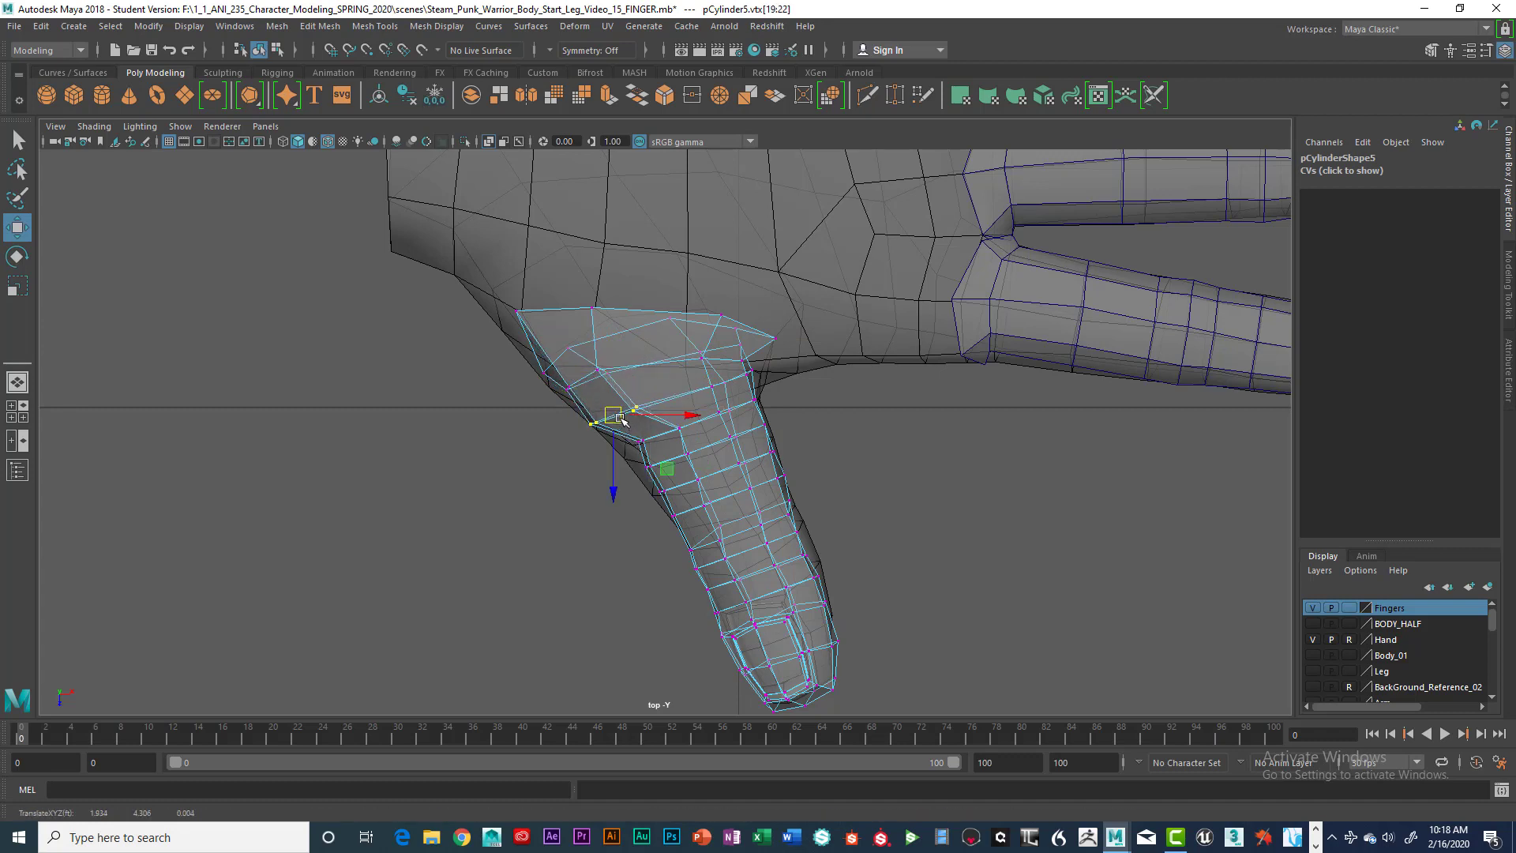
pyautogui.moveTo(555, 364); pyautogui.dragTo(586, 390)
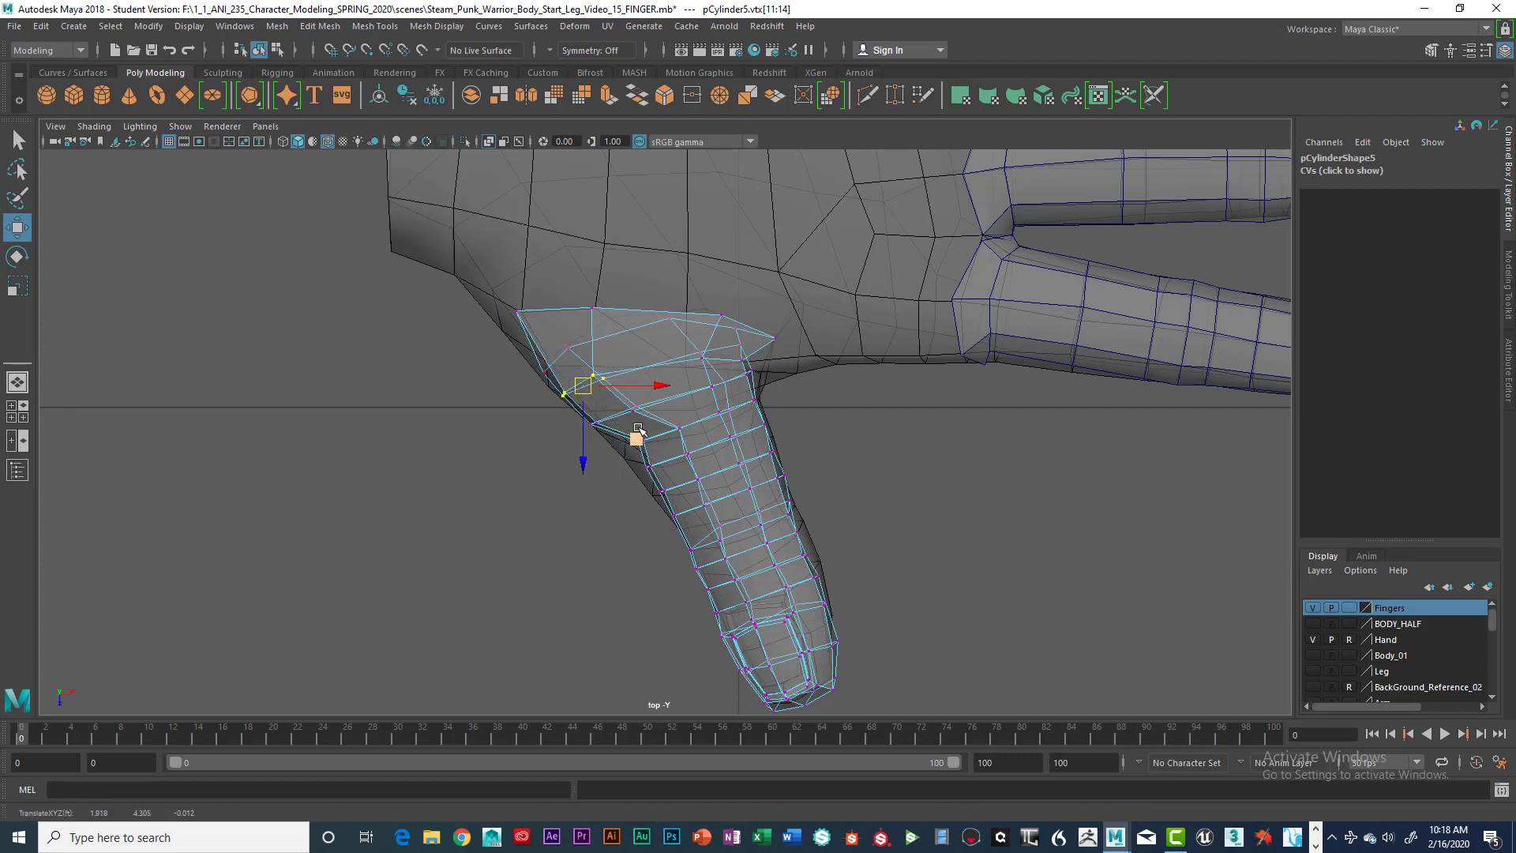
pyautogui.moveTo(619, 424); pyautogui.dragTo(692, 514)
pyautogui.click(649, 491)
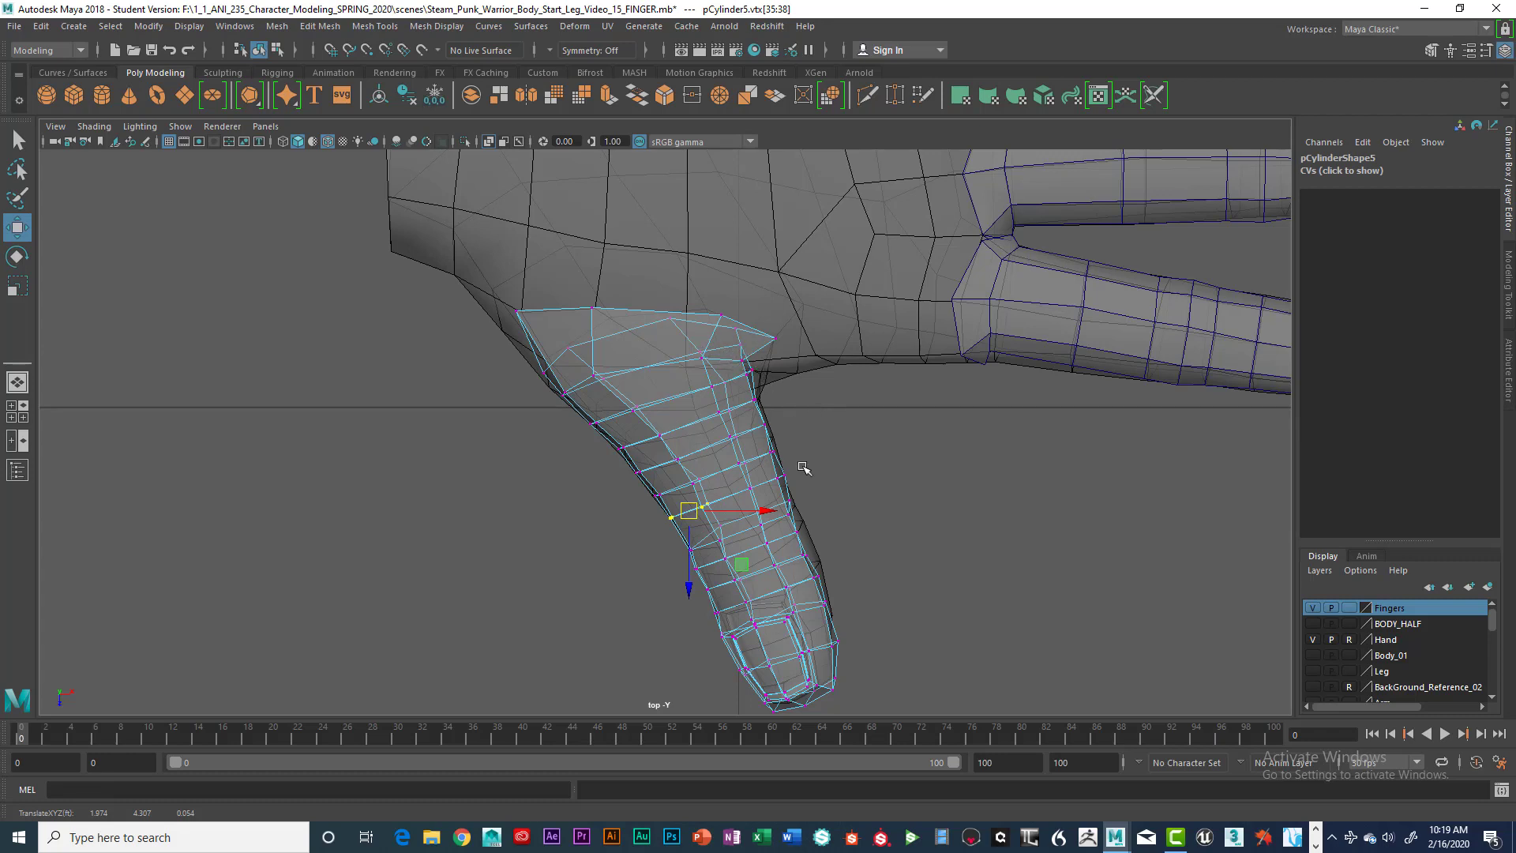
# Step: Shift the vertices along the thumb's inner, finger-facing side outward to match the reference thumb's contour
pyautogui.moveTo(769, 468); pyautogui.dragTo(814, 543)
pyautogui.moveTo(798, 532); pyautogui.dragTo(811, 553)
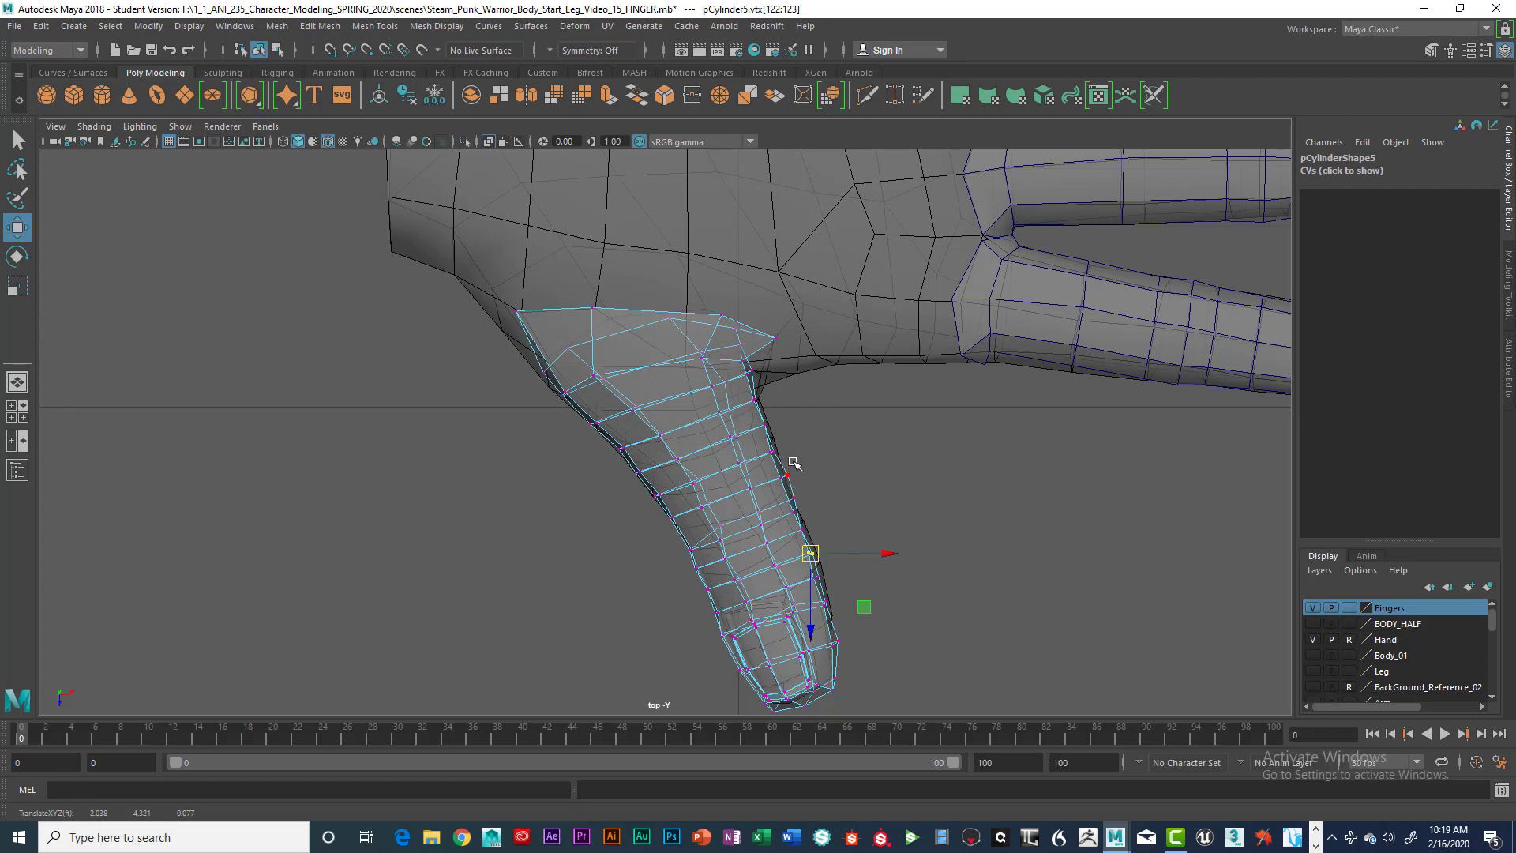
pyautogui.moveTo(779, 466); pyautogui.dragTo(802, 509)
pyautogui.click(802, 497)
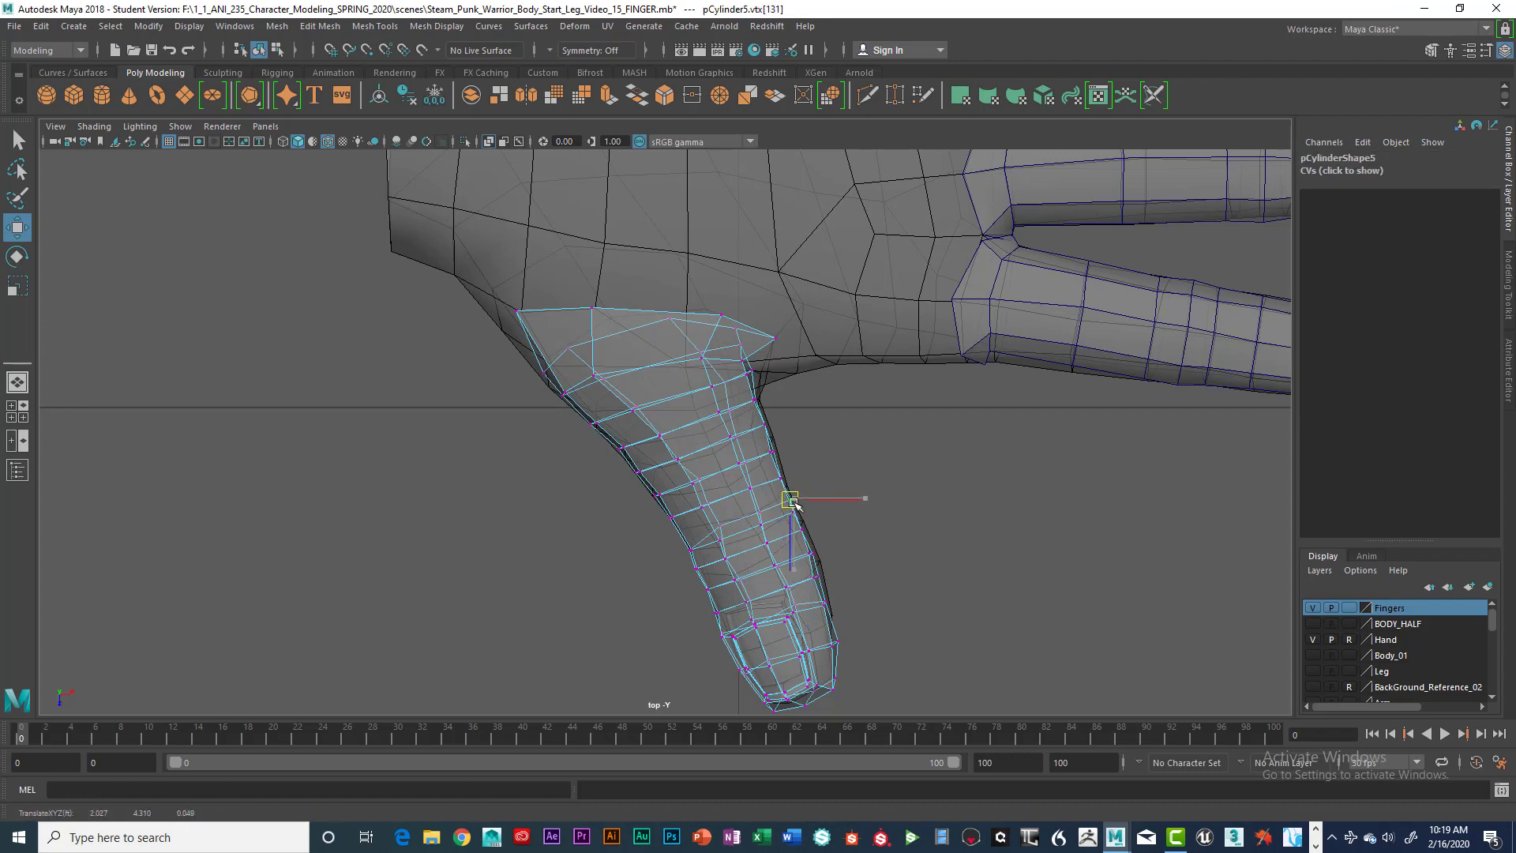
pyautogui.moveTo(762, 443); pyautogui.dragTo(775, 454)
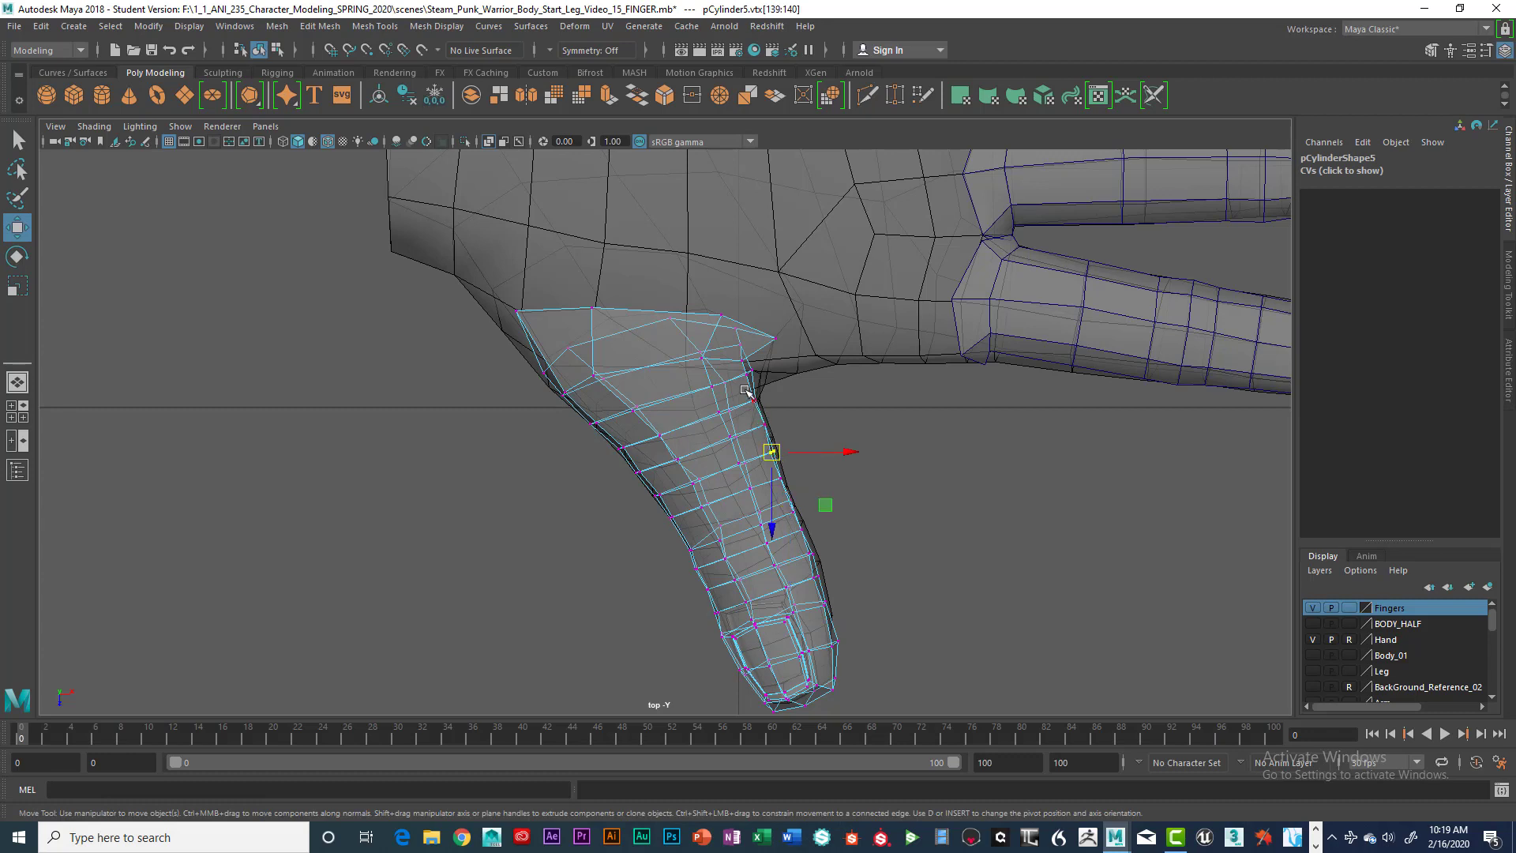
# Step: Refine the vertices where the thumb's inner side meets the palm so they follow the reference's web curve
pyautogui.moveTo(739, 363); pyautogui.dragTo(721, 395)
pyautogui.moveTo(730, 337); pyautogui.dragTo(753, 363)
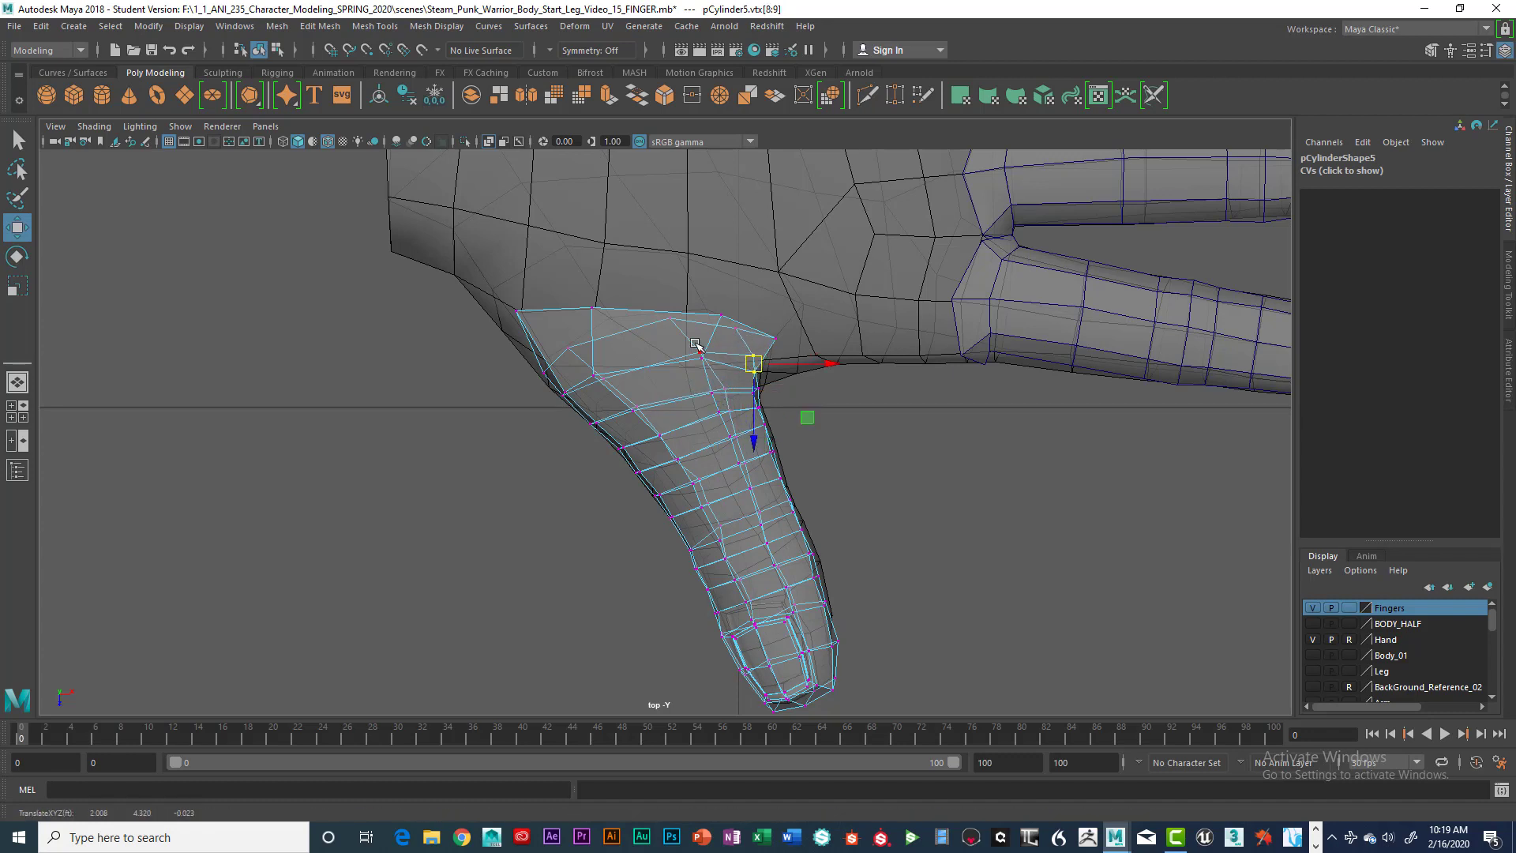
pyautogui.click(705, 359)
pyautogui.click(775, 338)
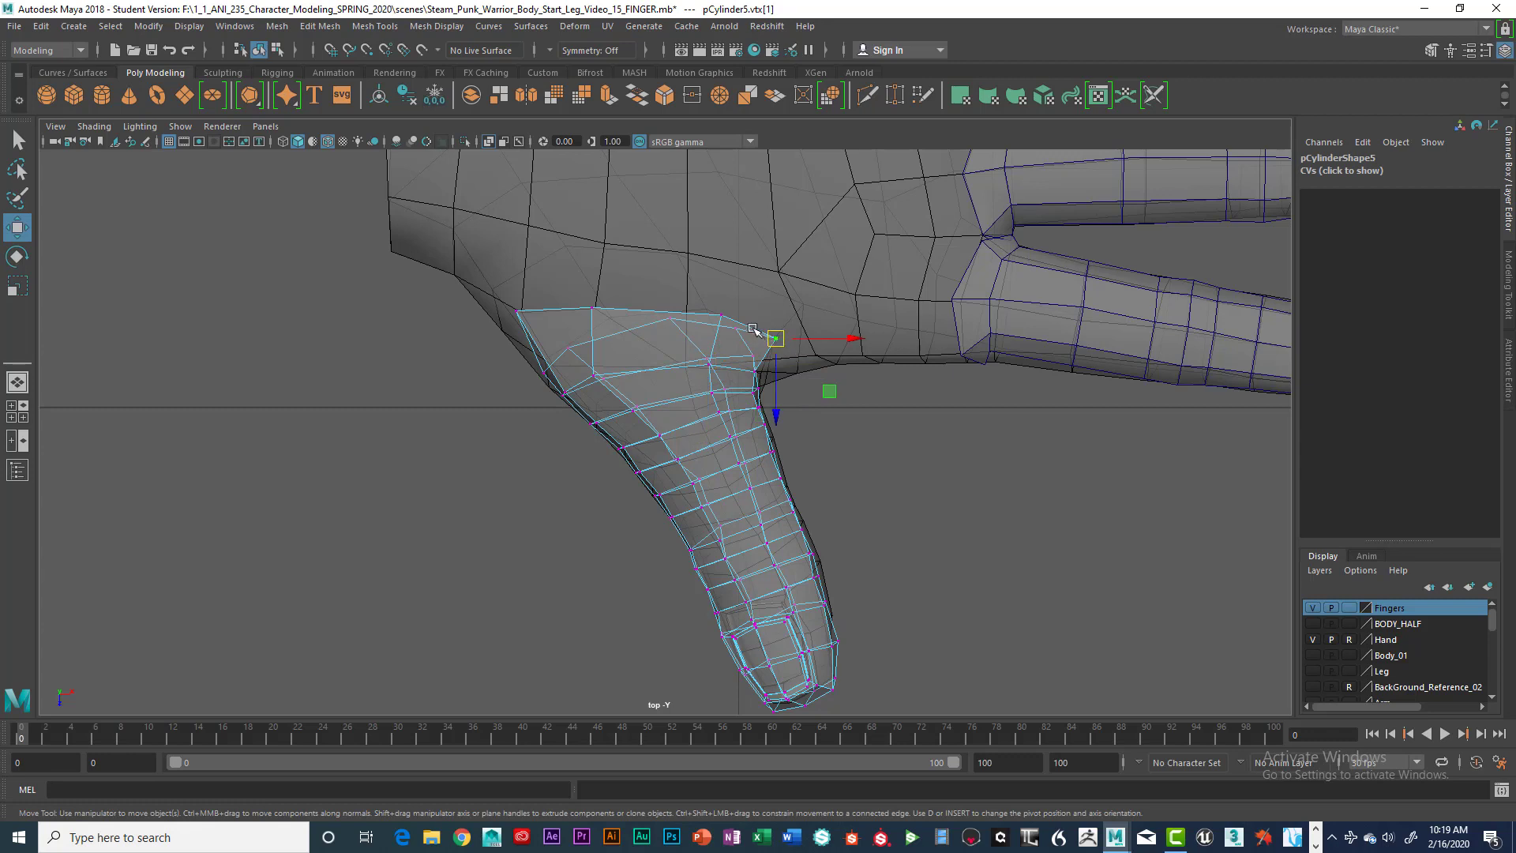
pyautogui.click(736, 330)
pyautogui.moveTo(735, 328); pyautogui.dragTo(768, 399)
pyautogui.click(775, 338)
pyautogui.click(758, 358)
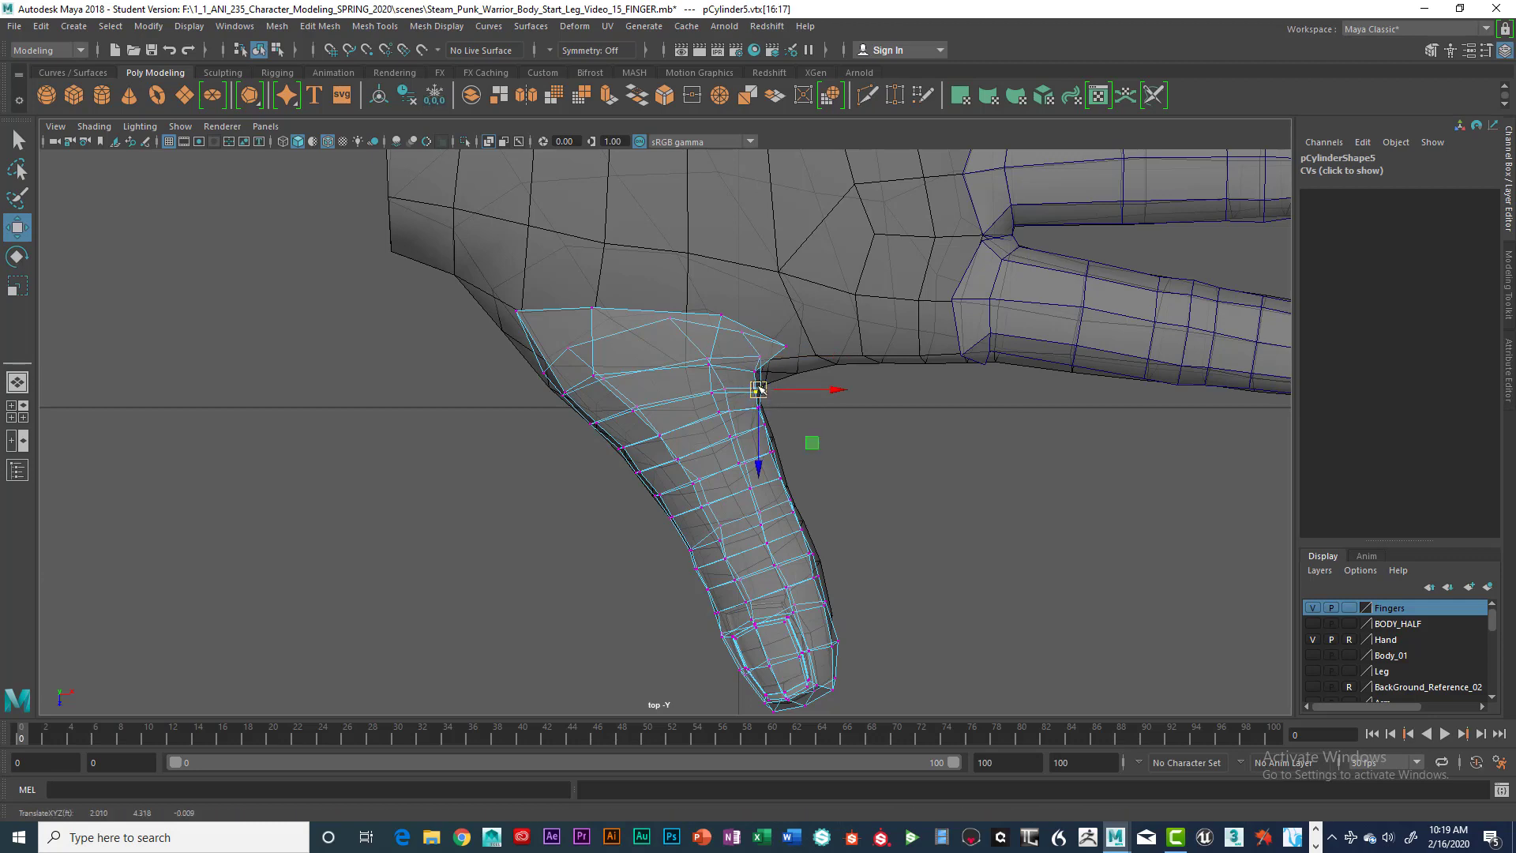
pyautogui.moveTo(742, 348); pyautogui.dragTo(770, 373)
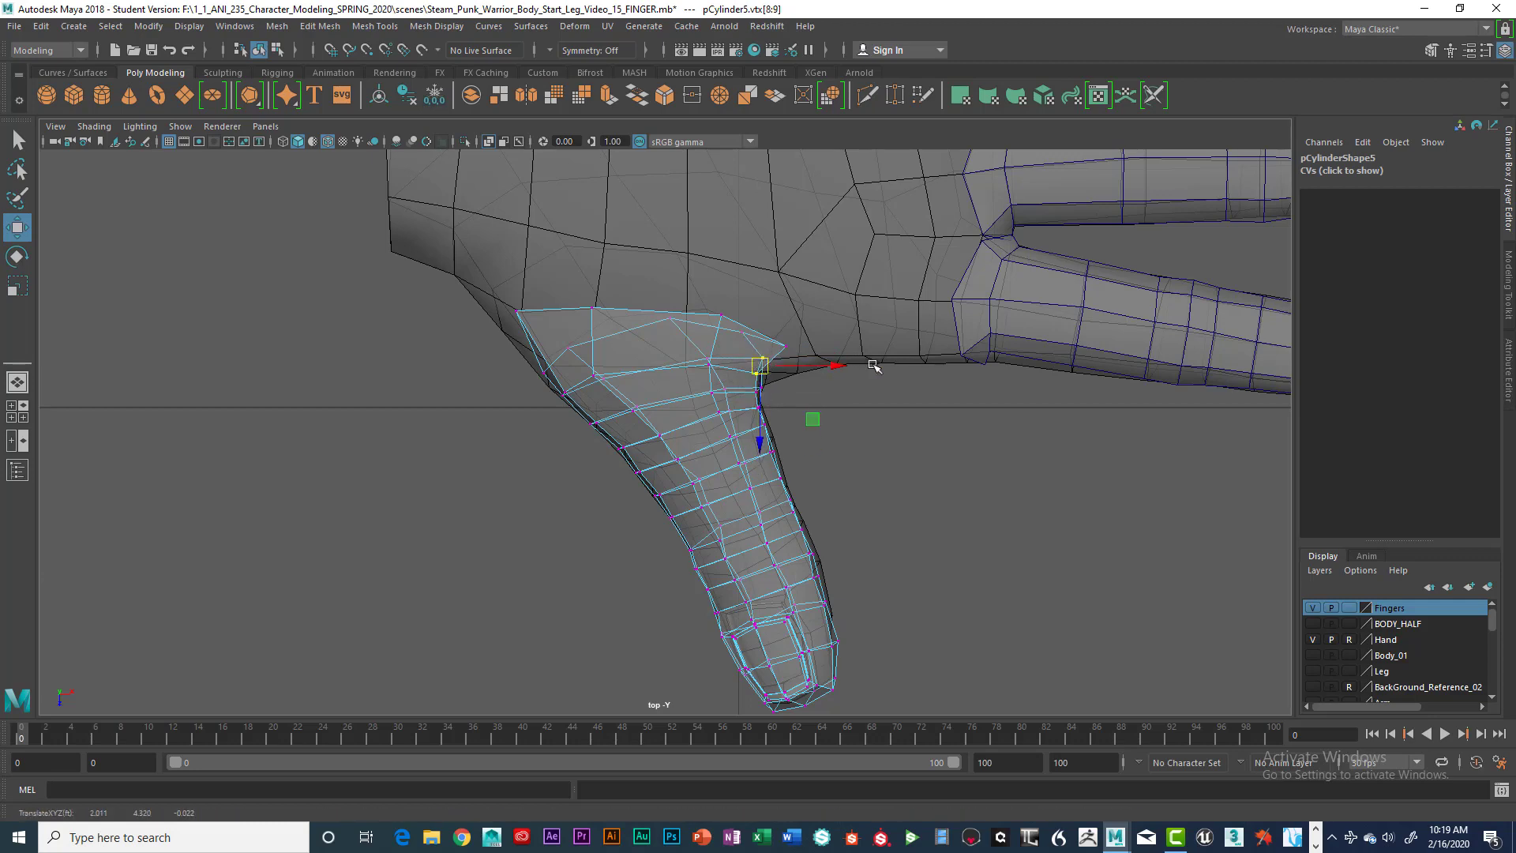
# Step: In the perspective view, adjust individual vertices around the thumb base's open edge to reshape the opening
pyautogui.press('space')
pyautogui.press('space')
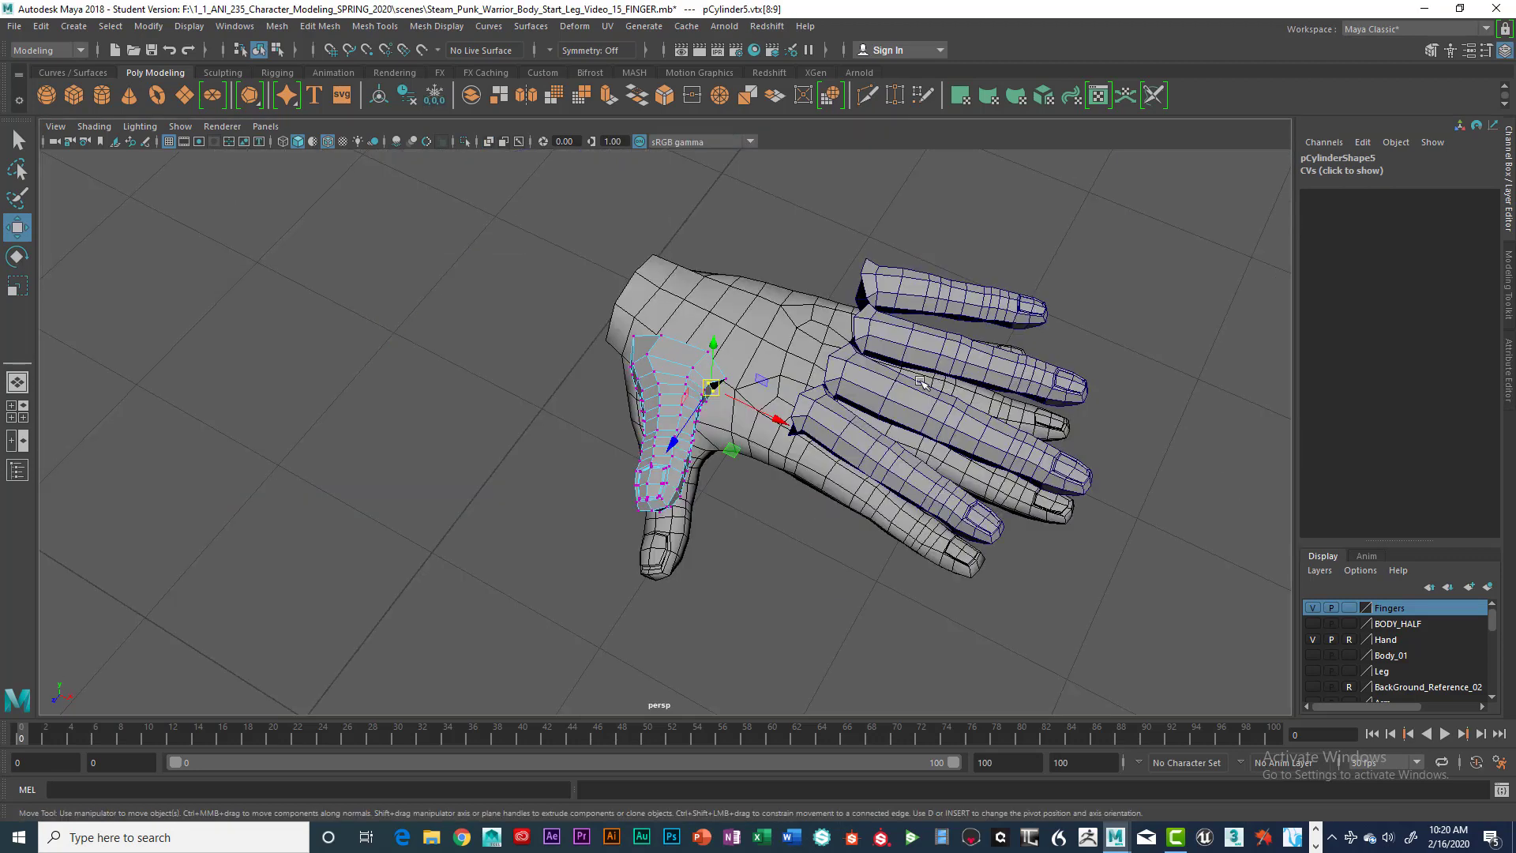
pyautogui.keyDown('alt'); pyautogui.moveTo(838, 446); pyautogui.dragTo(843, 299); pyautogui.keyUp('alt')
pyautogui.click(781, 332)
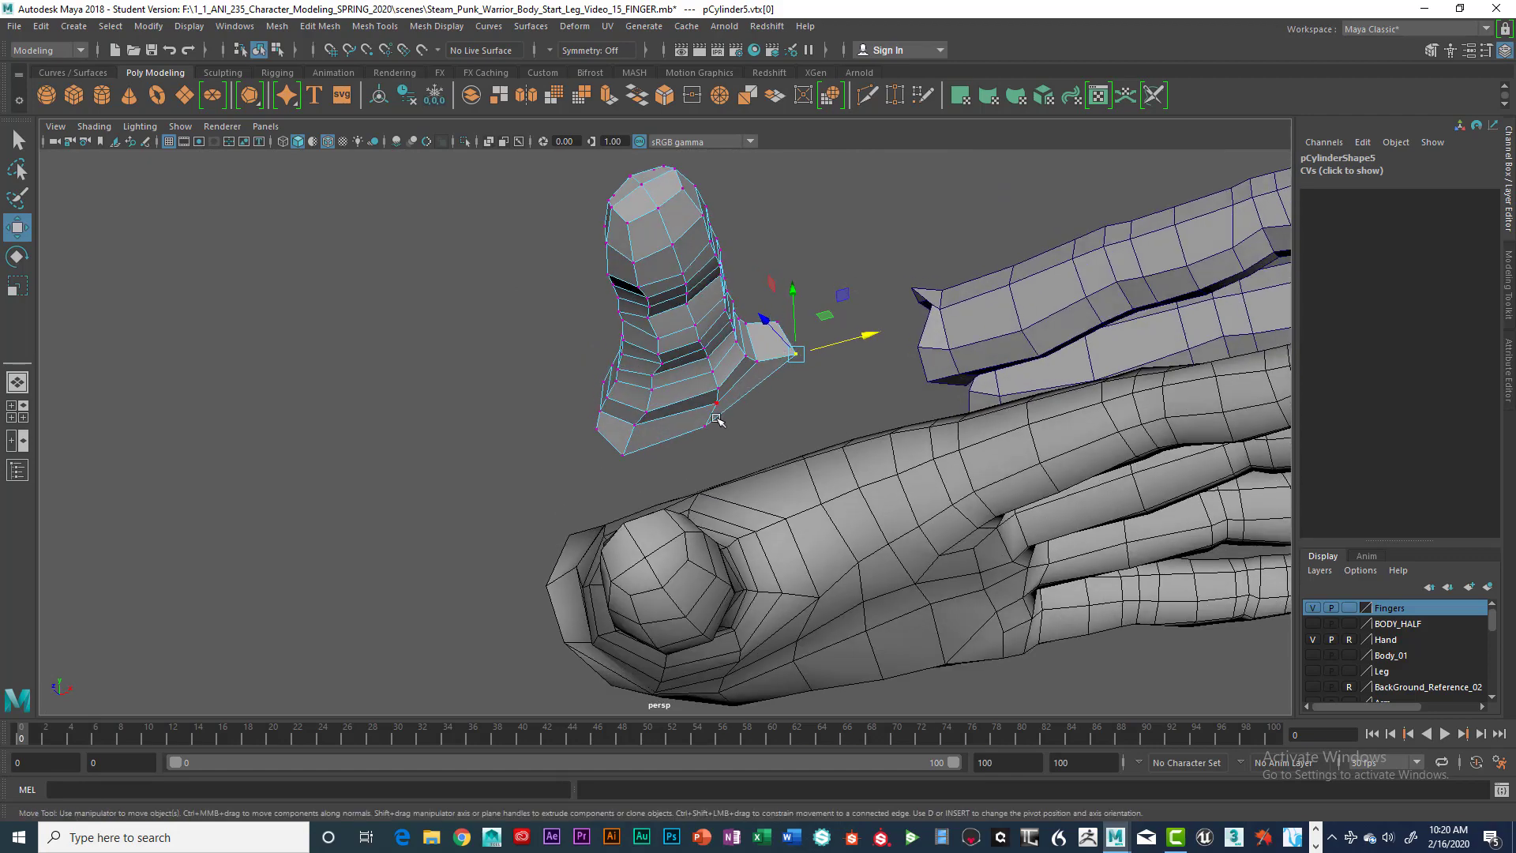
pyautogui.keyDown('alt'); pyautogui.moveTo(756, 413); pyautogui.dragTo(759, 438); pyautogui.keyUp('alt')
pyautogui.moveTo(717, 351)
pyautogui.keyDown('alt'); pyautogui.mouseDown()
pyautogui.moveTo(686, 402)
pyautogui.moveTo(691, 353)
pyautogui.mouseUp(); pyautogui.keyUp('alt')
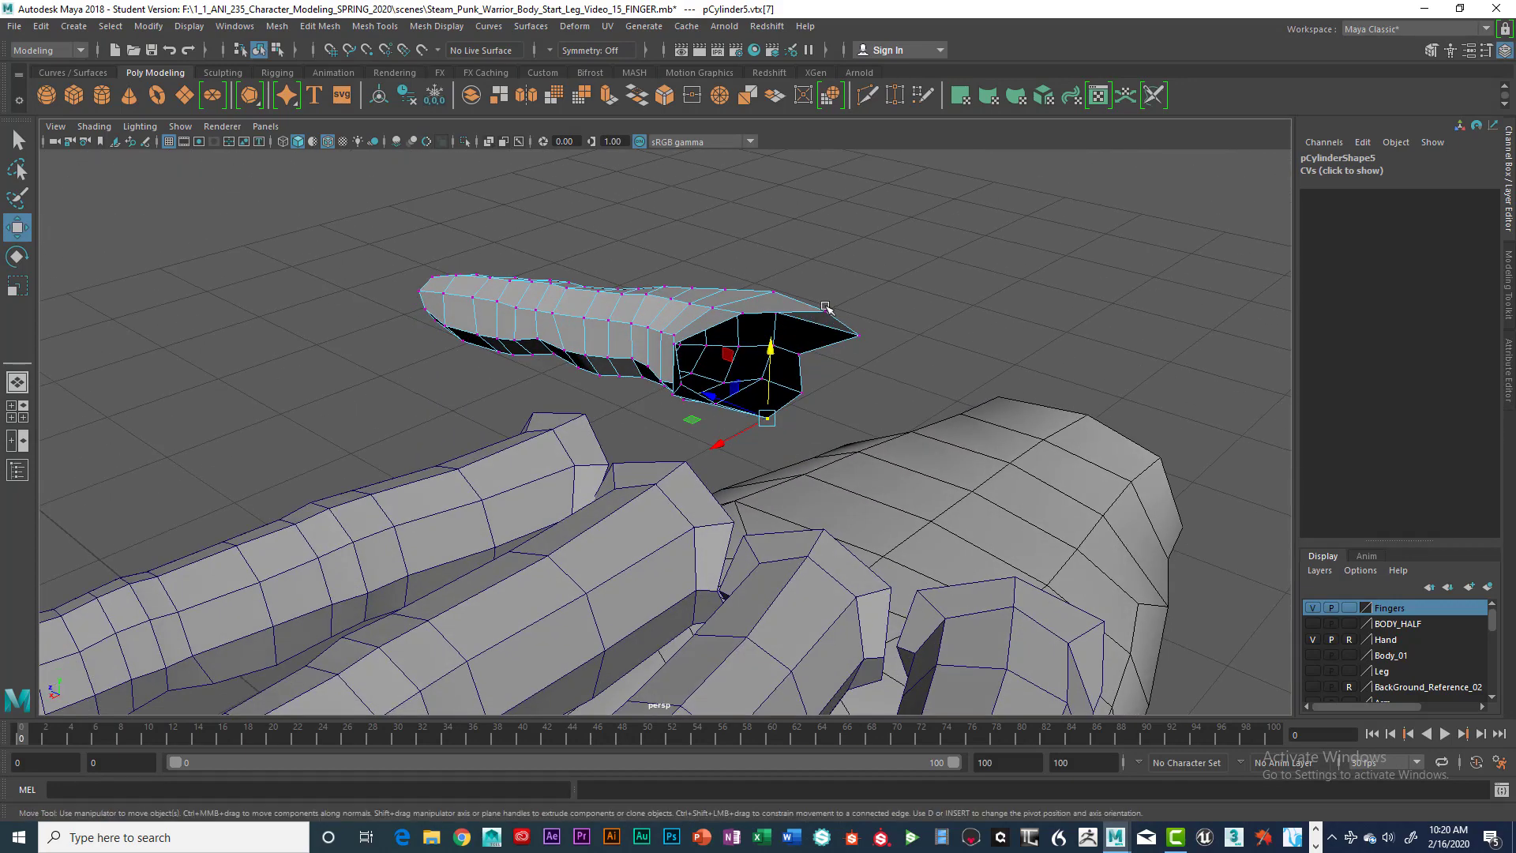
pyautogui.keyDown('alt'); pyautogui.moveTo(789, 304); pyautogui.dragTo(850, 342); pyautogui.keyUp('alt')
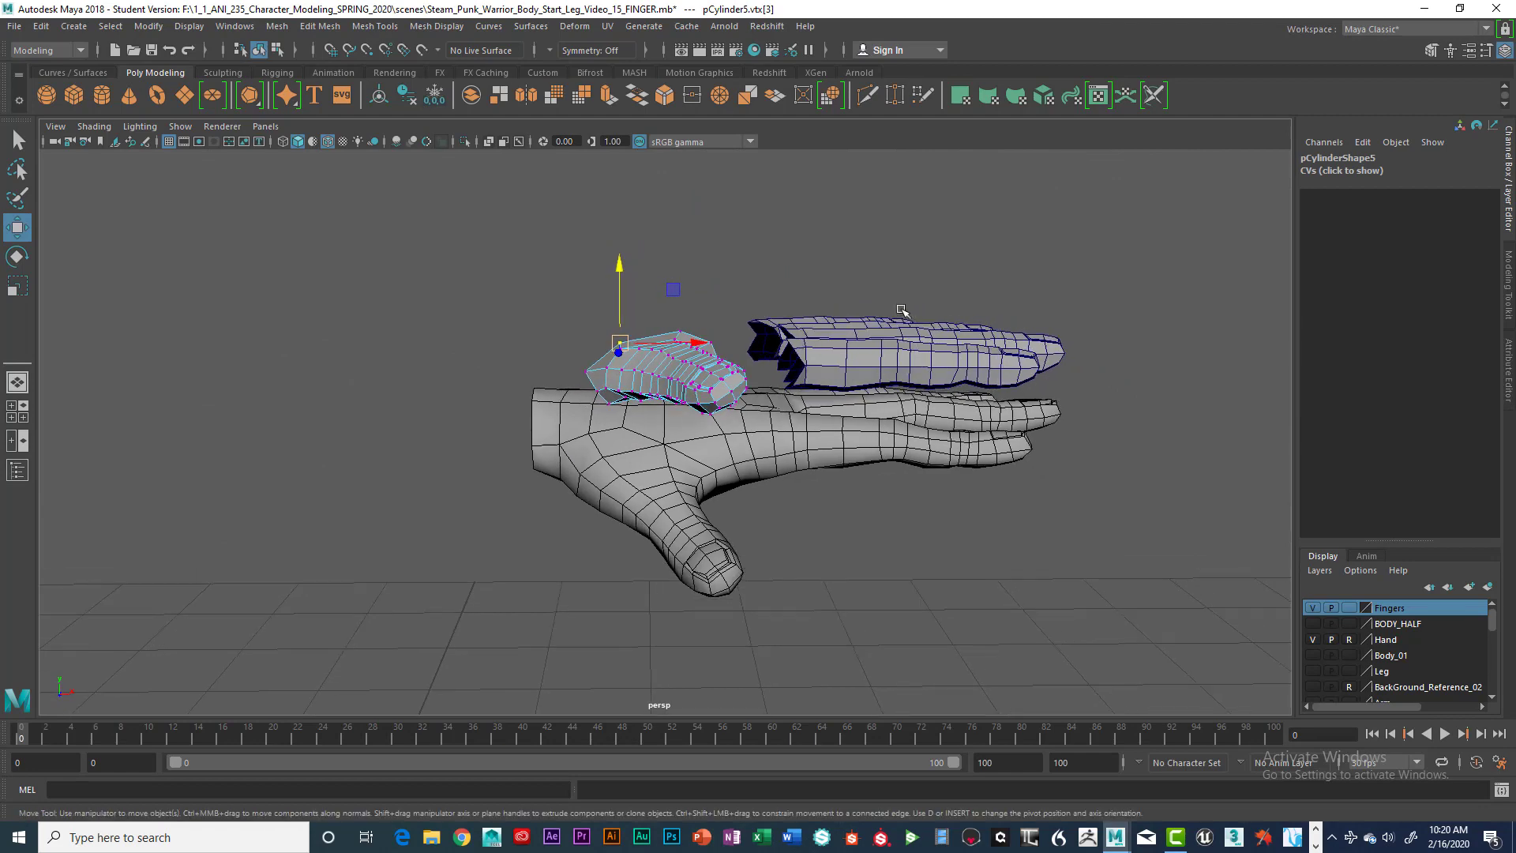
# Step: In the front view, return the thumb copy to object mode, select all finger meshes and set the Hand layer to Template
pyautogui.press('space')
pyautogui.press('space')
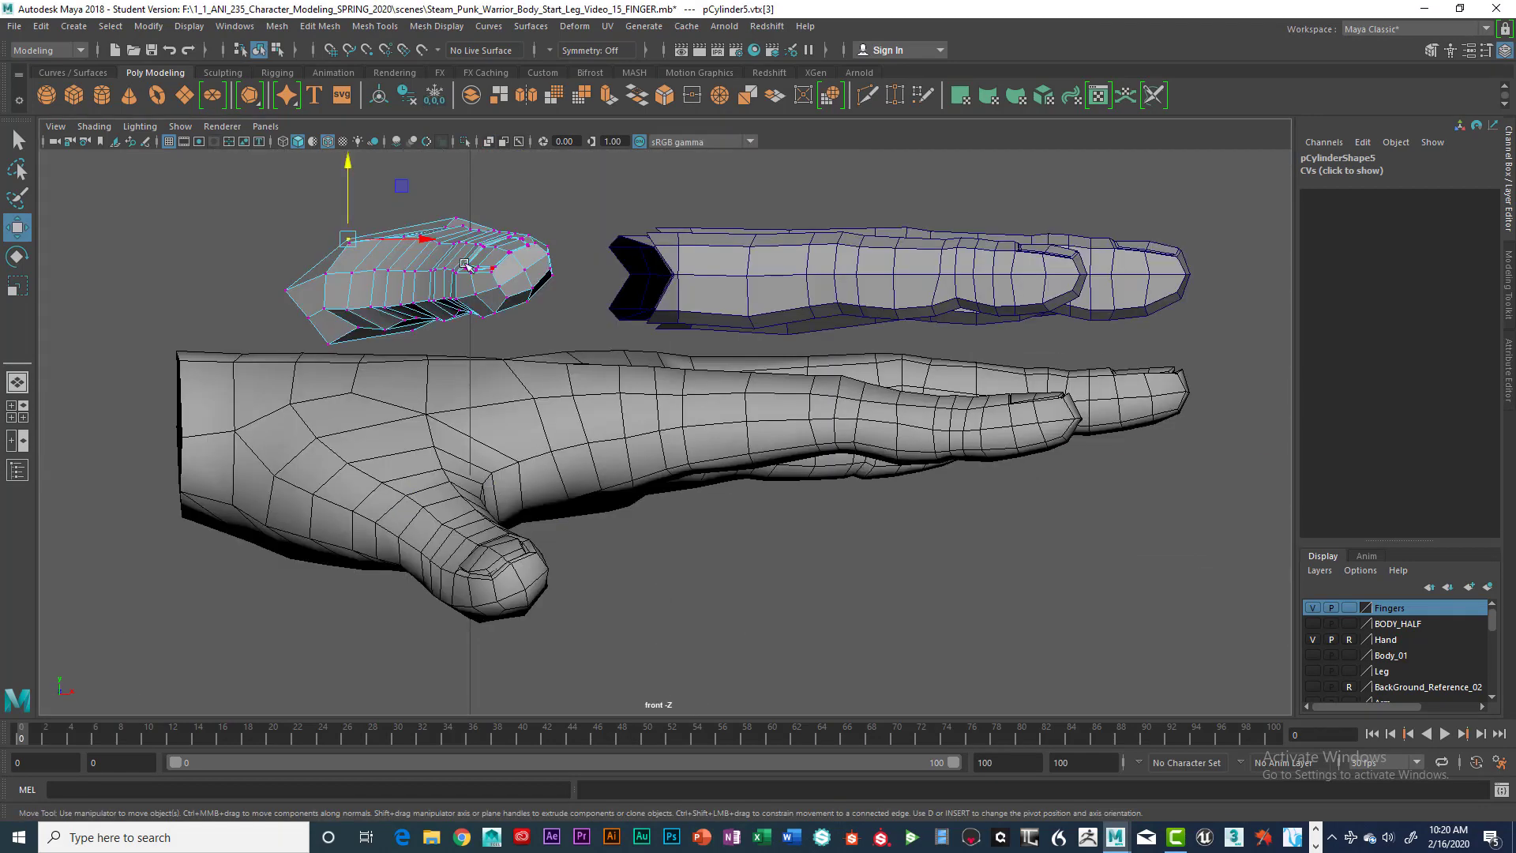
pyautogui.rightClick(448, 259)
pyautogui.click(419, 332)
pyautogui.scroll(-2, 600, 304)
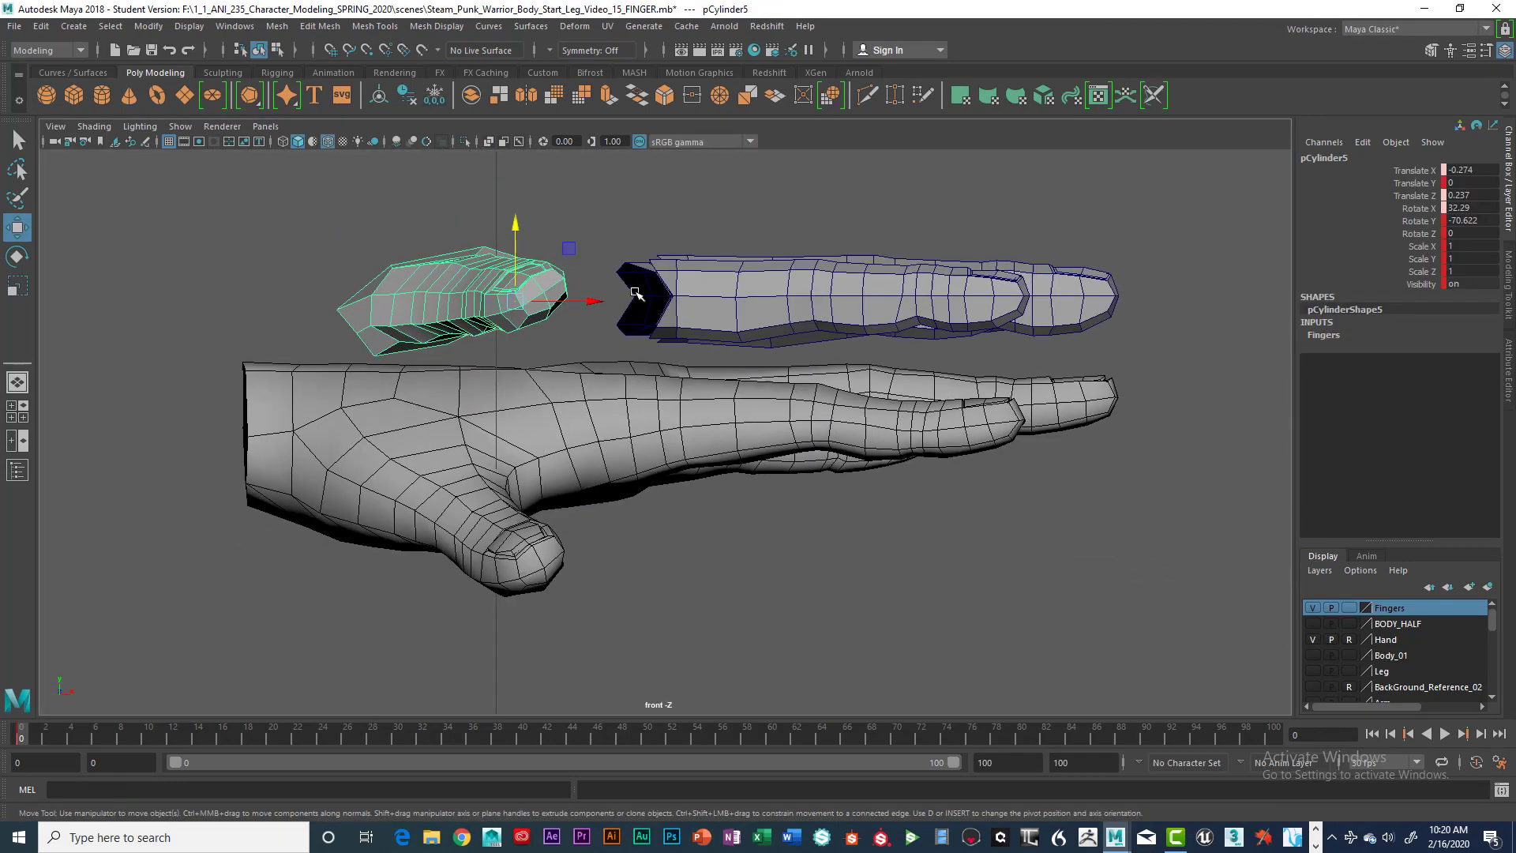
pyautogui.click(1044, 333)
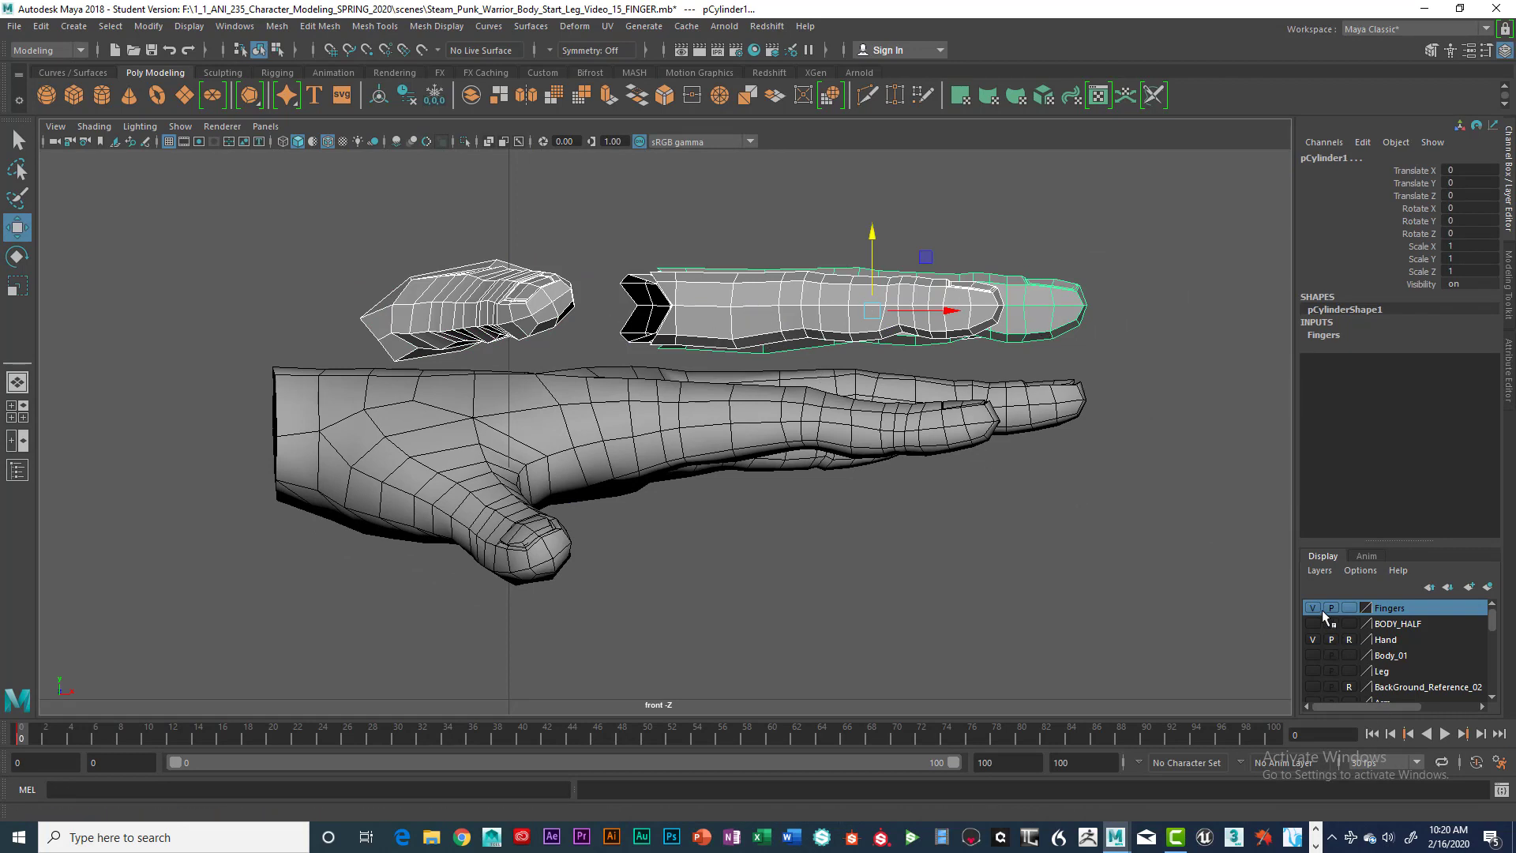
pyautogui.click(1351, 642)
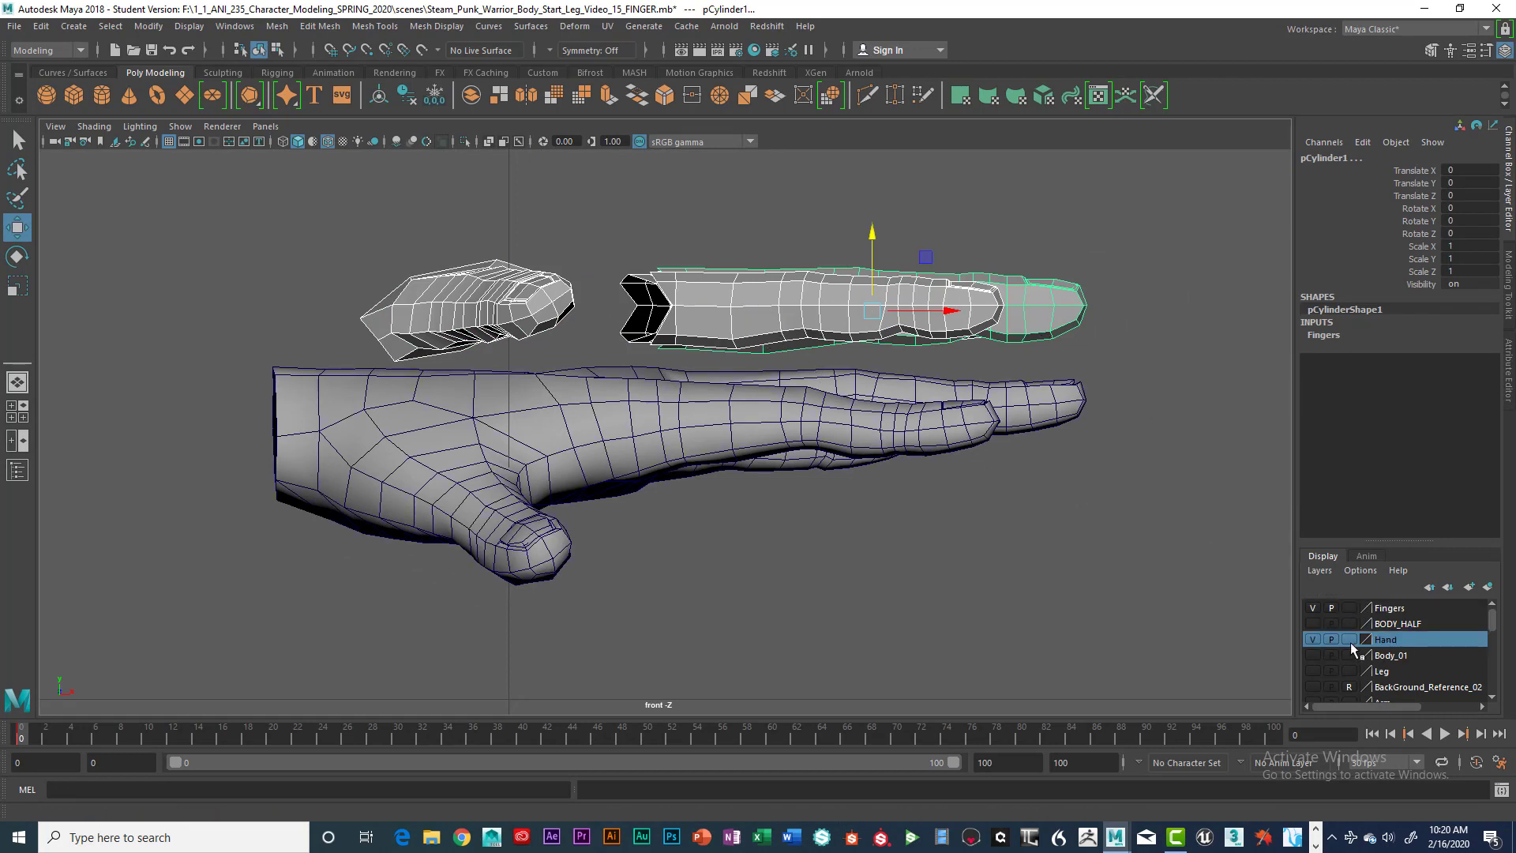
pyautogui.click(1351, 641)
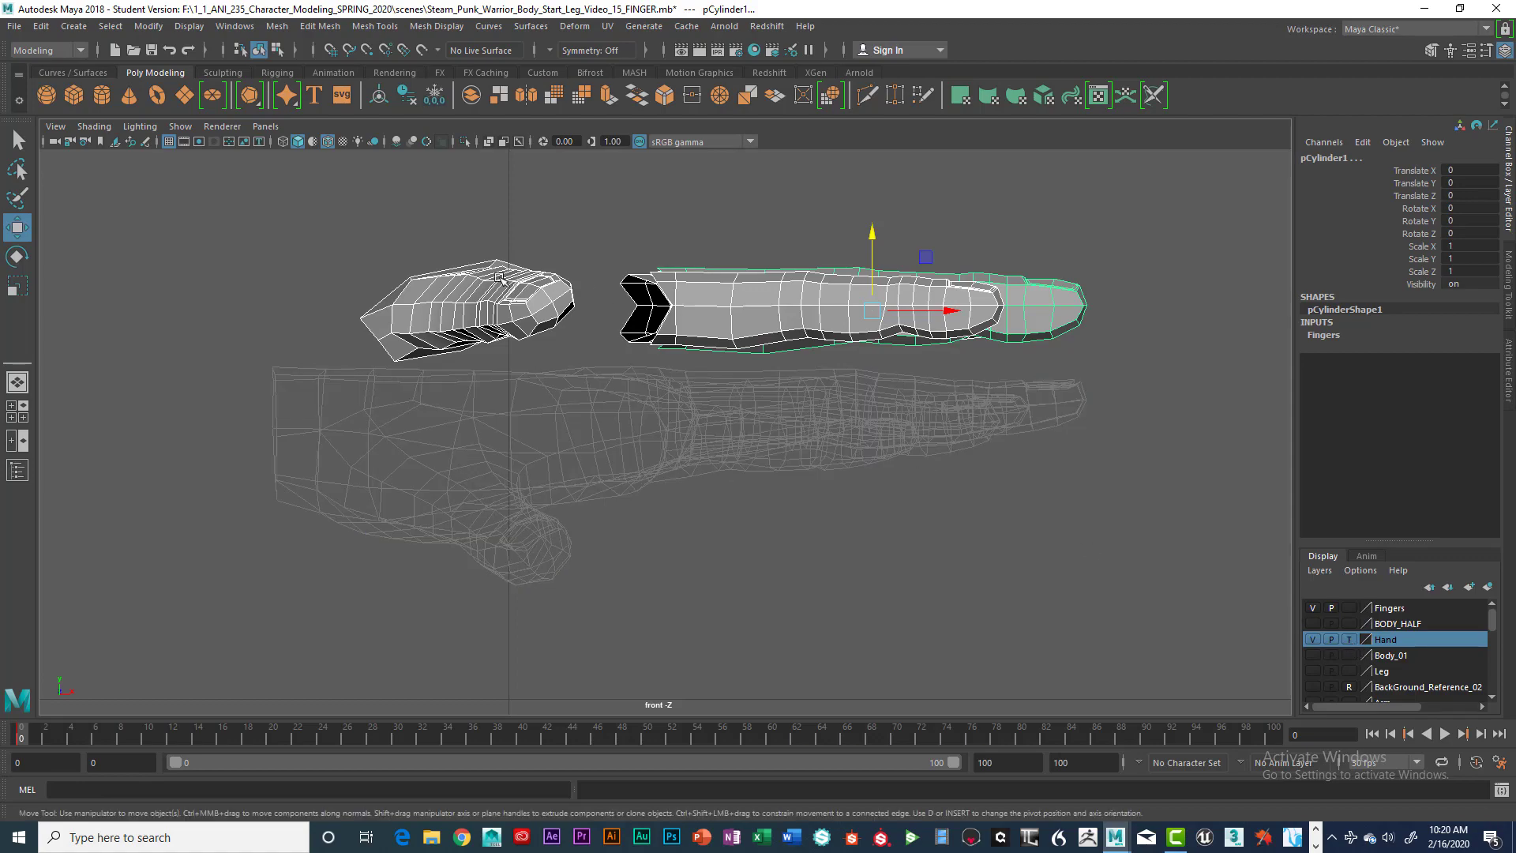
# Step: In the perspective view, select only the thumb copy and examine its fit against the templated hand from several angles
pyautogui.press('space')
pyautogui.press('space')
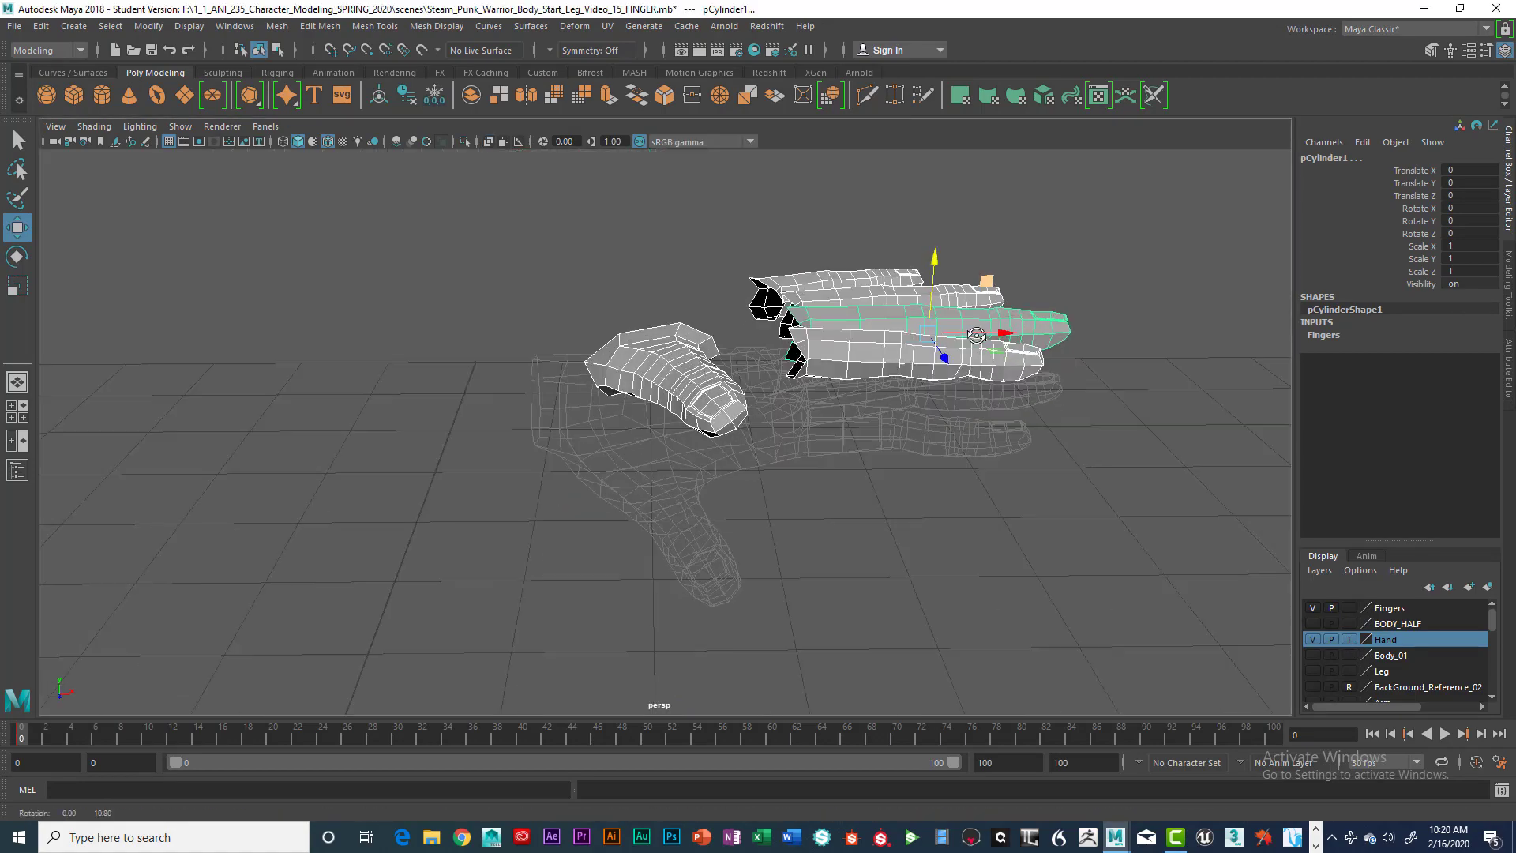
pyautogui.keyDown('alt'); pyautogui.moveTo(900, 260); pyautogui.dragTo(857, 330); pyautogui.keyUp('alt')
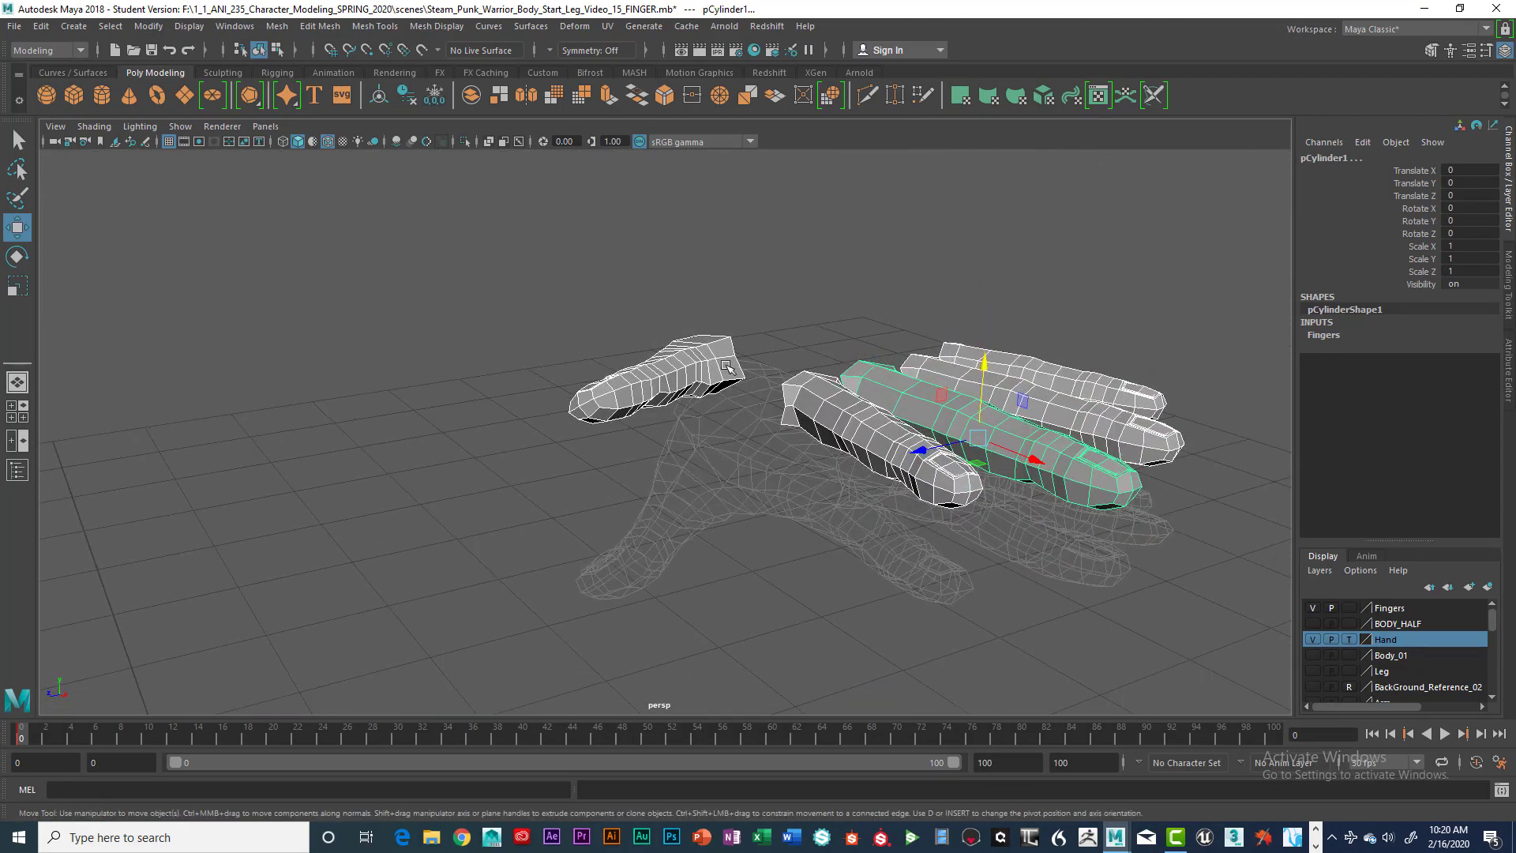
pyautogui.click(722, 364)
pyautogui.keyDown('alt'); pyautogui.moveTo(745, 382); pyautogui.dragTo(659, 433); pyautogui.keyUp('alt')
pyautogui.click(770, 375)
pyautogui.click(675, 393)
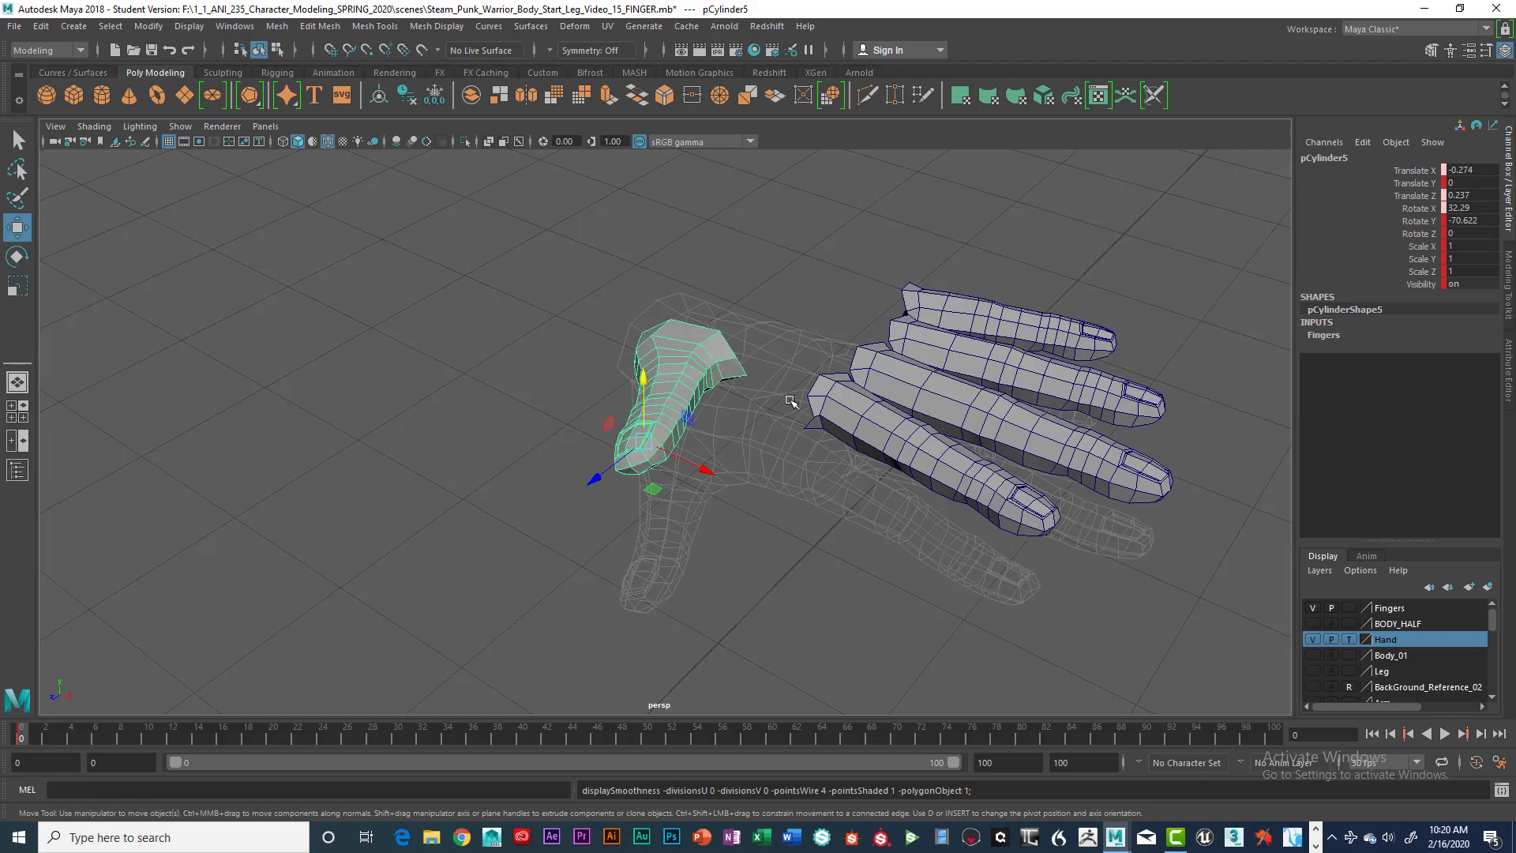
pyautogui.keyDown('alt'); pyautogui.moveTo(819, 412); pyautogui.dragTo(707, 432); pyautogui.keyUp('alt')
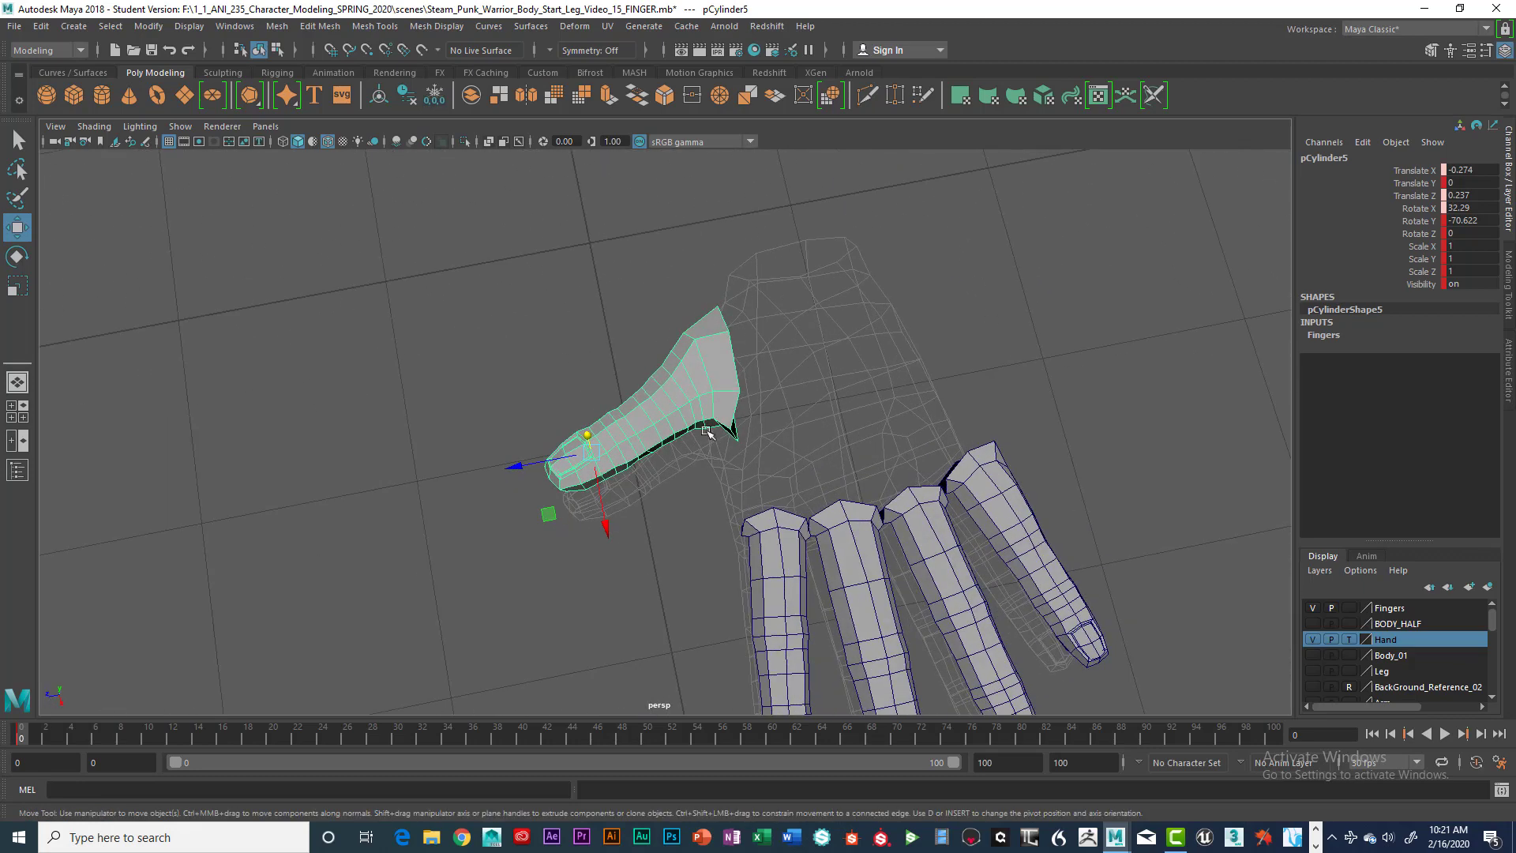
# Step: Move the thumb copy to about 0.264 in Z and, in the top view, to about -0.271 in X
pyautogui.moveTo(526, 462); pyautogui.dragTo(505, 466)
pyautogui.press('space')
pyautogui.press('space')
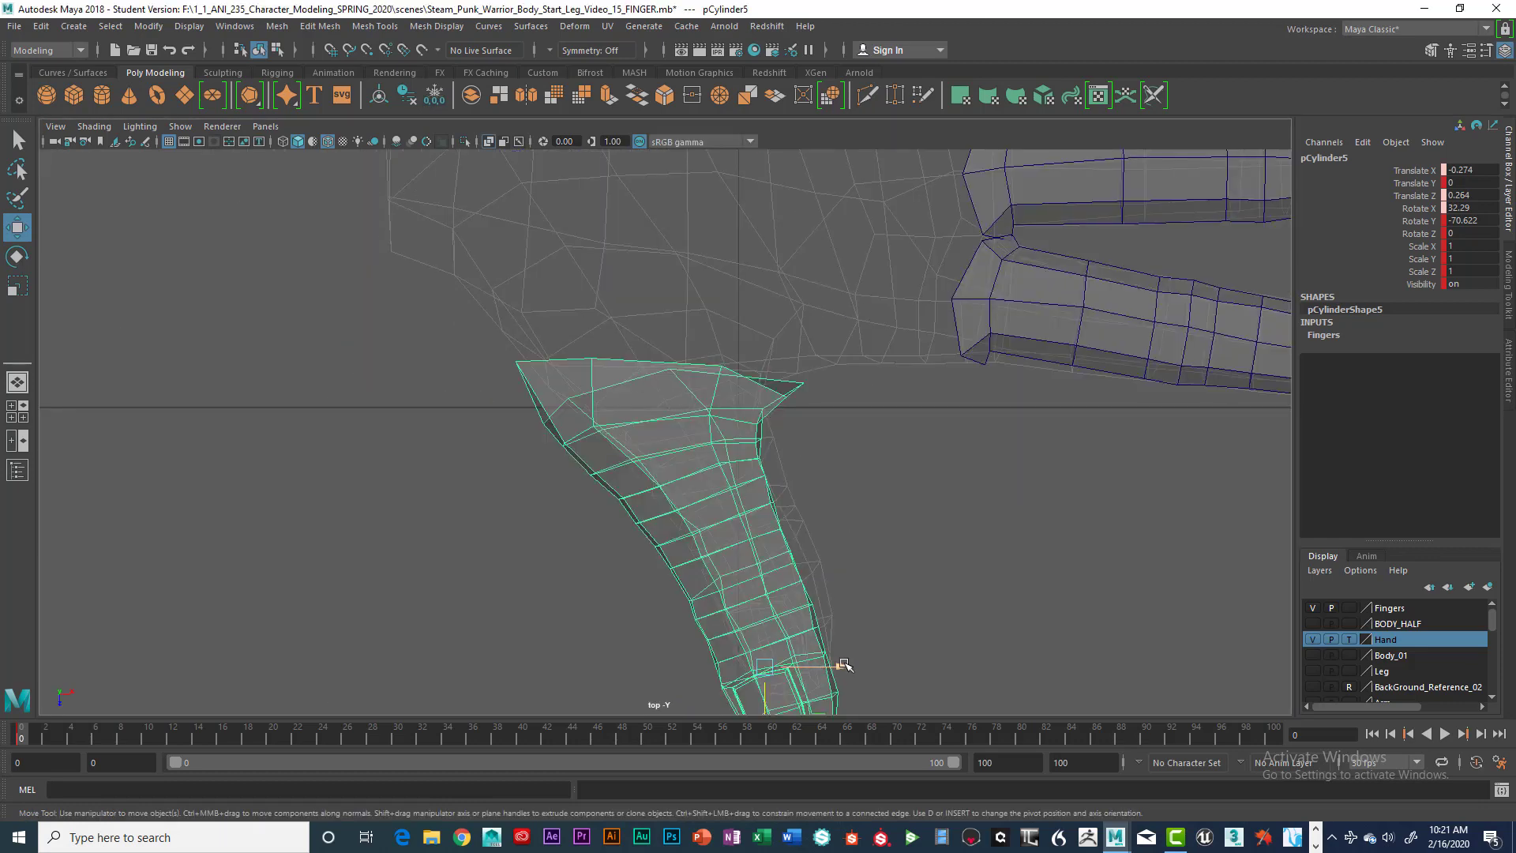
pyautogui.moveTo(843, 665); pyautogui.dragTo(848, 665)
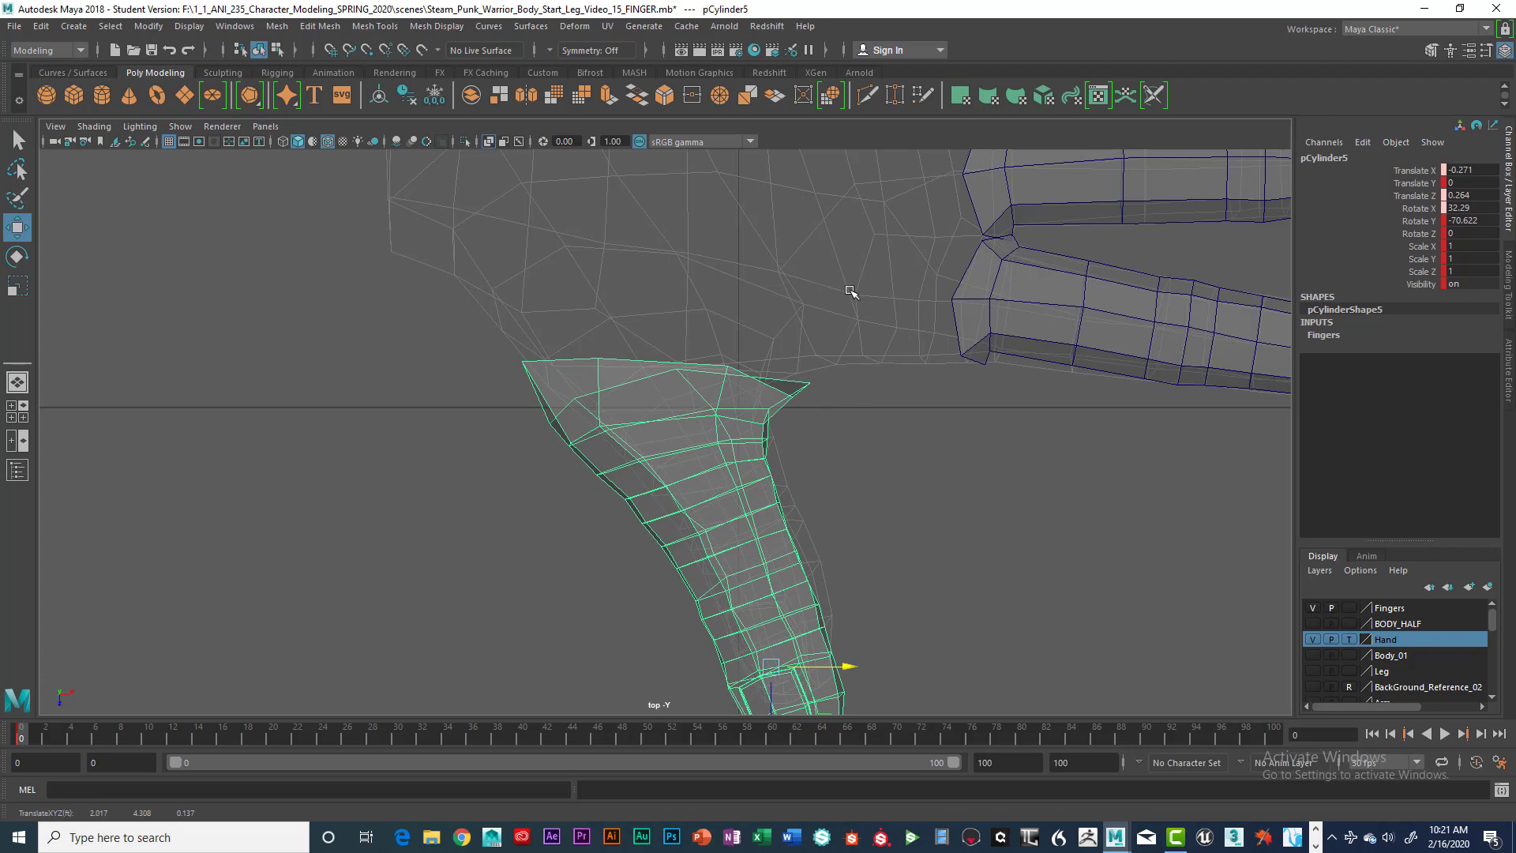
pyautogui.keyDown('alt'); pyautogui.moveTo(847, 299); pyautogui.dragTo(799, 455, button='middle'); pyautogui.keyUp('alt')
pyautogui.keyDown('alt'); pyautogui.moveTo(836, 429); pyautogui.dragTo(859, 382); pyautogui.keyUp('alt')
pyautogui.keyDown('alt'); pyautogui.moveTo(870, 304); pyautogui.dragTo(848, 395, button='middle'); pyautogui.keyUp('alt')
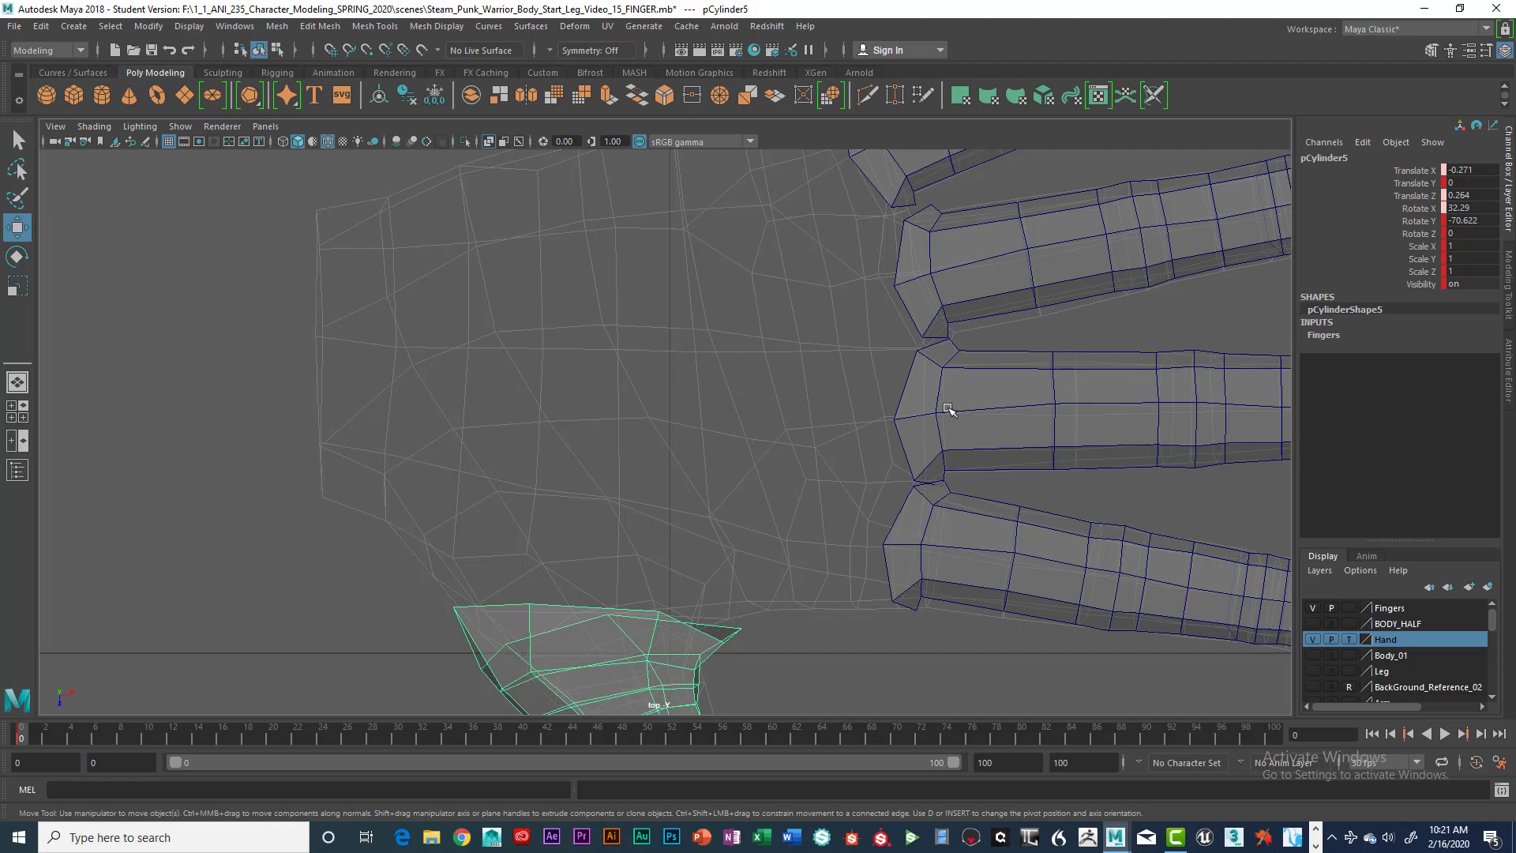
# Step: In the perspective view, select the four finger meshes without the thumb and combine them into one mesh
pyautogui.press('space')
pyautogui.press('space')
pyautogui.scroll(2, 1005, 416)
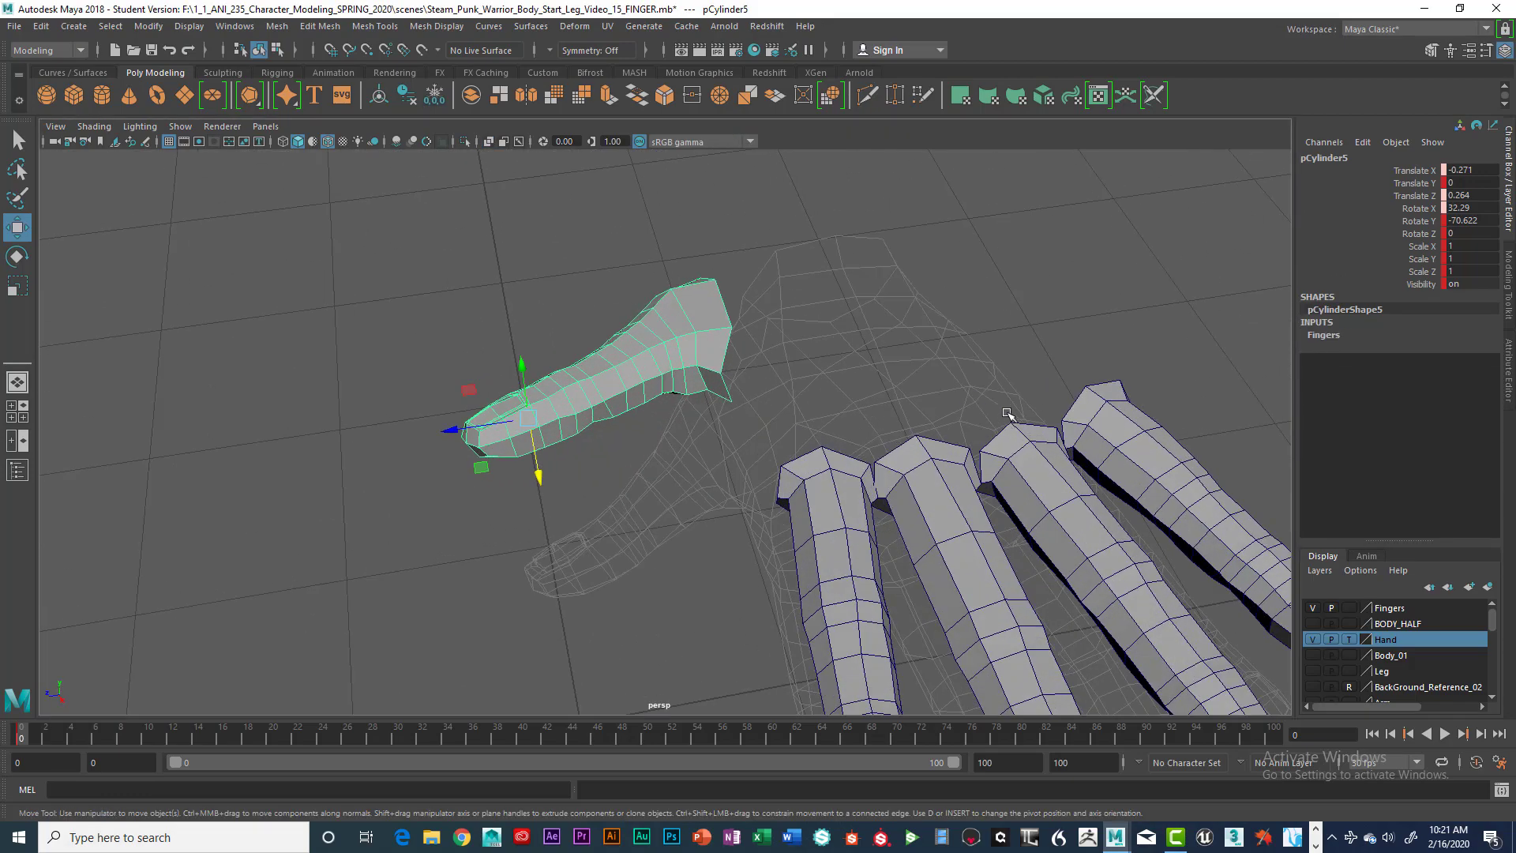
pyautogui.scroll(6, 1007, 413)
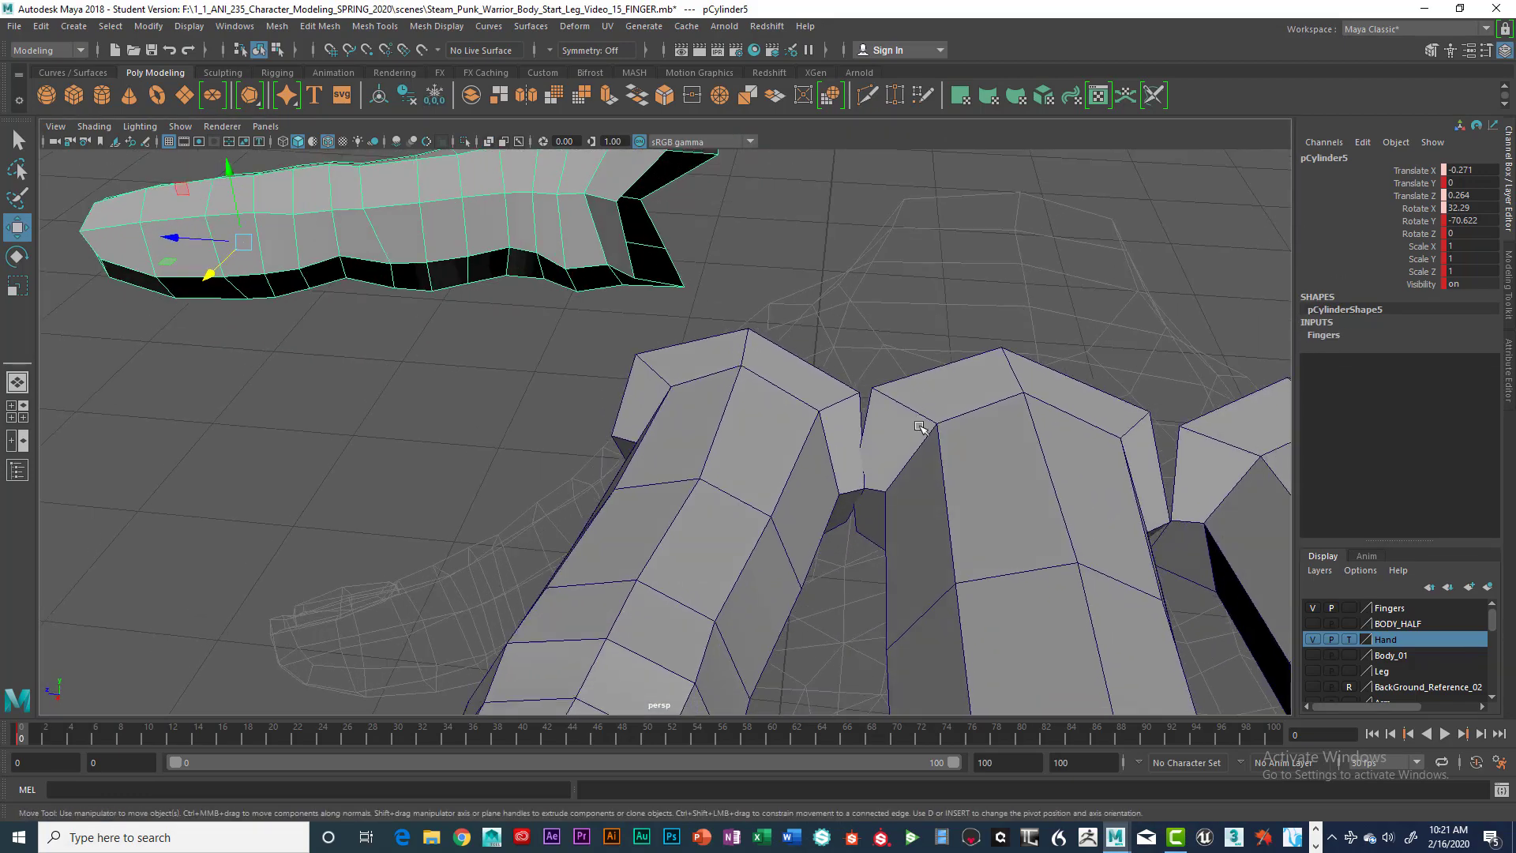
pyautogui.click(843, 435)
pyautogui.scroll(-5, 908, 439)
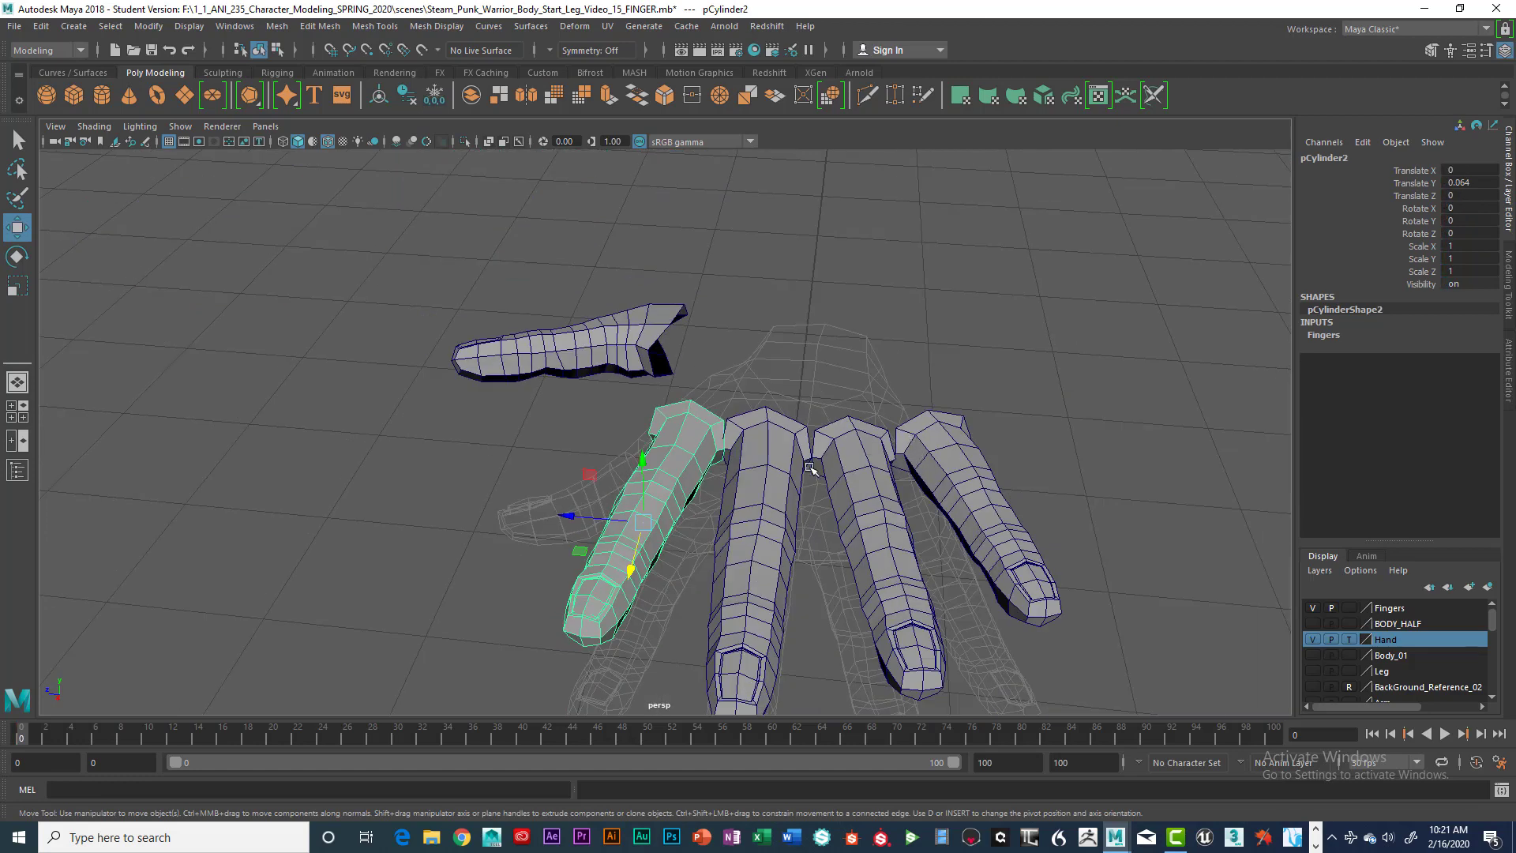
pyautogui.click(776, 470)
pyautogui.click(846, 462)
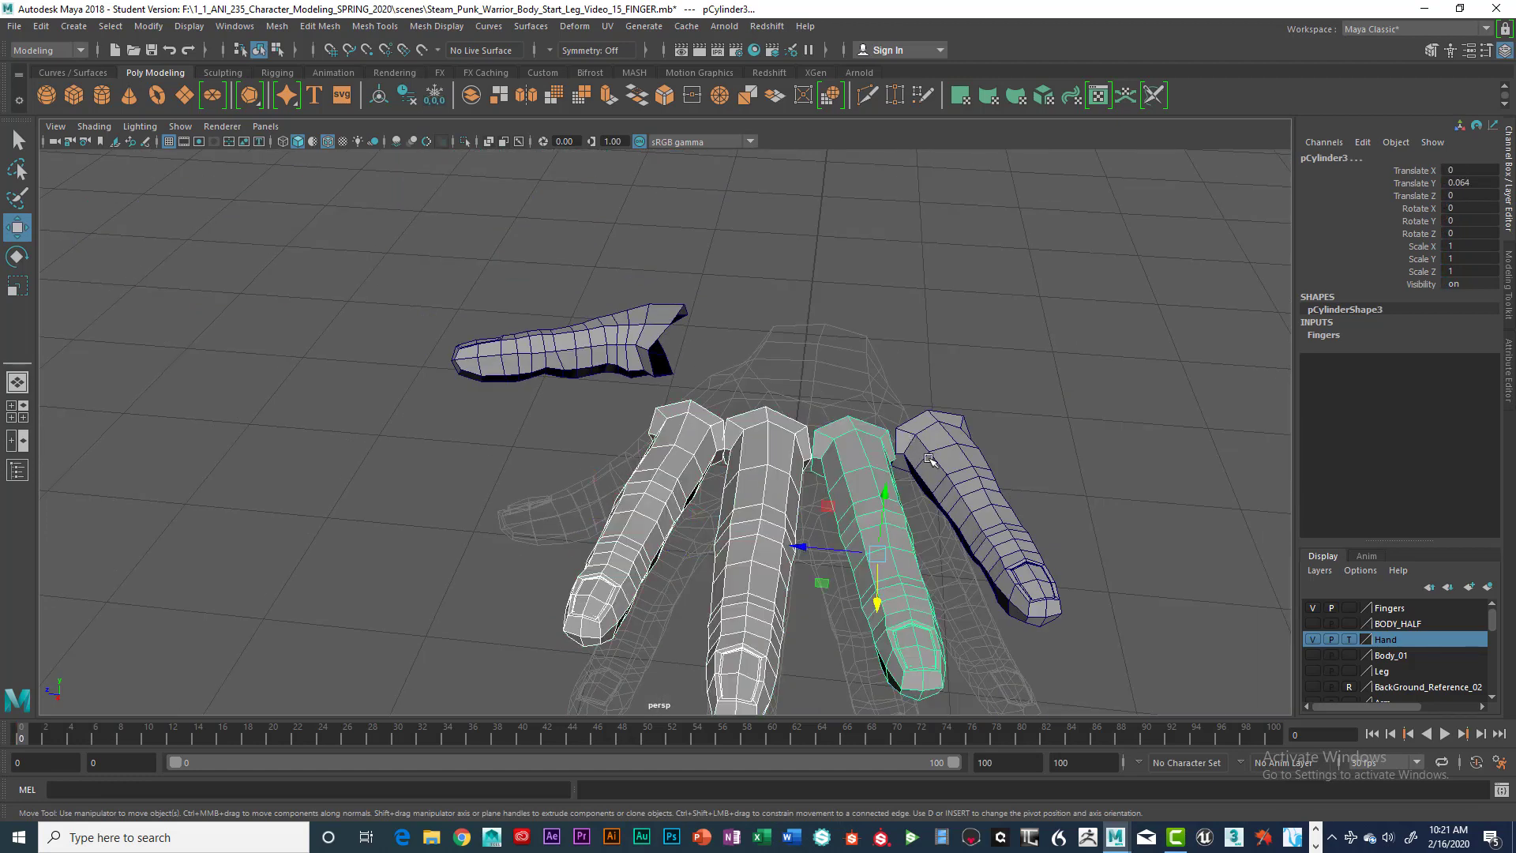
pyautogui.click(930, 460)
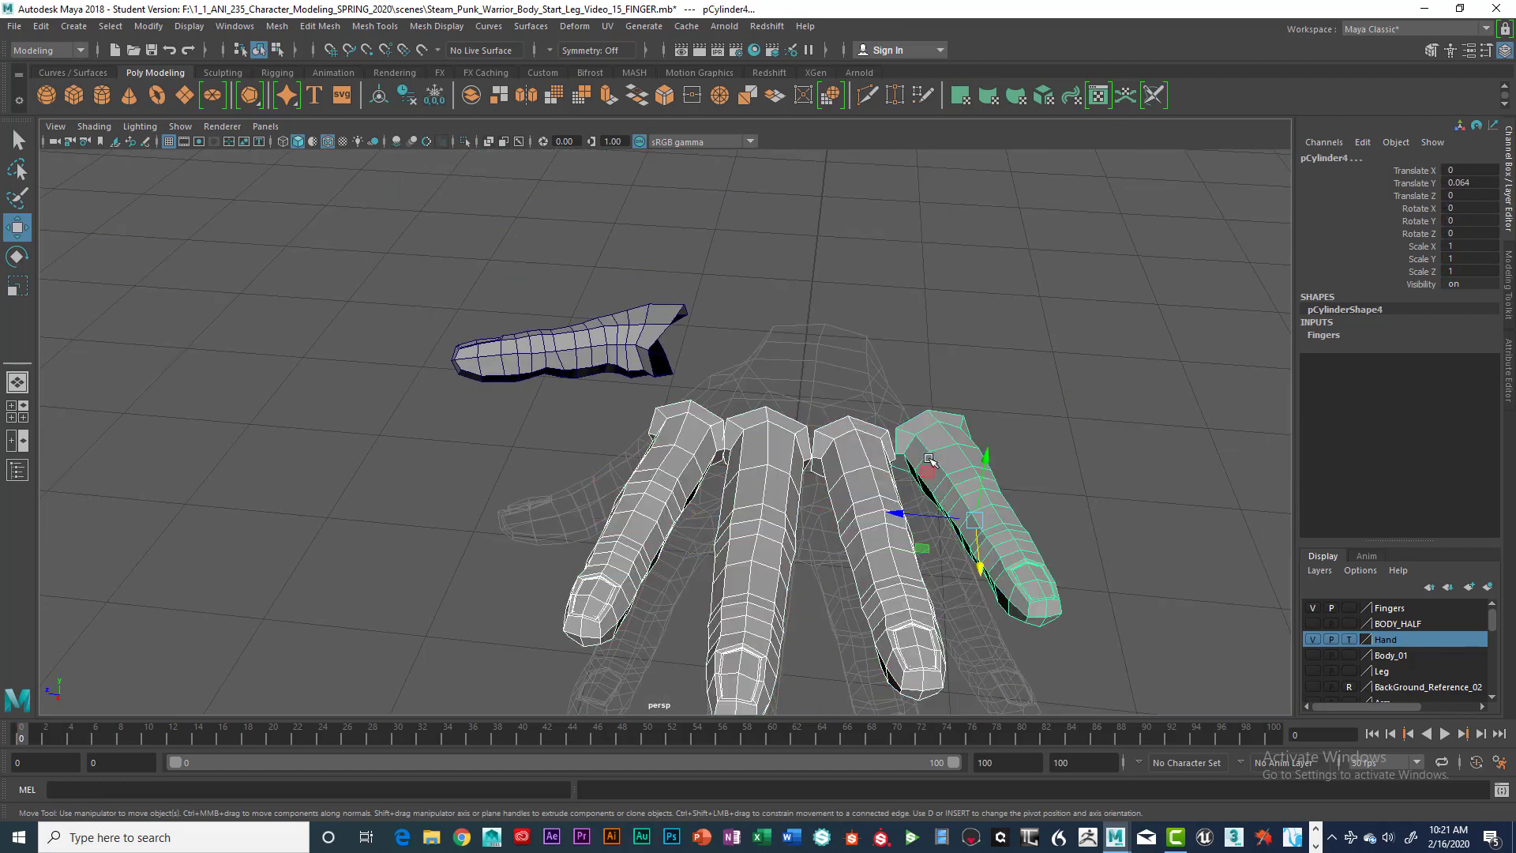
pyautogui.click(470, 95)
# Step: Switch the combined finger mesh to vertex mode at the gap between the index and middle finger bases
pyautogui.scroll(5, 846, 388)
pyautogui.keyDown('alt'); pyautogui.moveTo(855, 368); pyautogui.dragTo(808, 358, button='middle'); pyautogui.keyUp('alt')
pyautogui.scroll(3, 809, 357)
pyautogui.scroll(-3, 803, 352)
pyautogui.scroll(4, 804, 354)
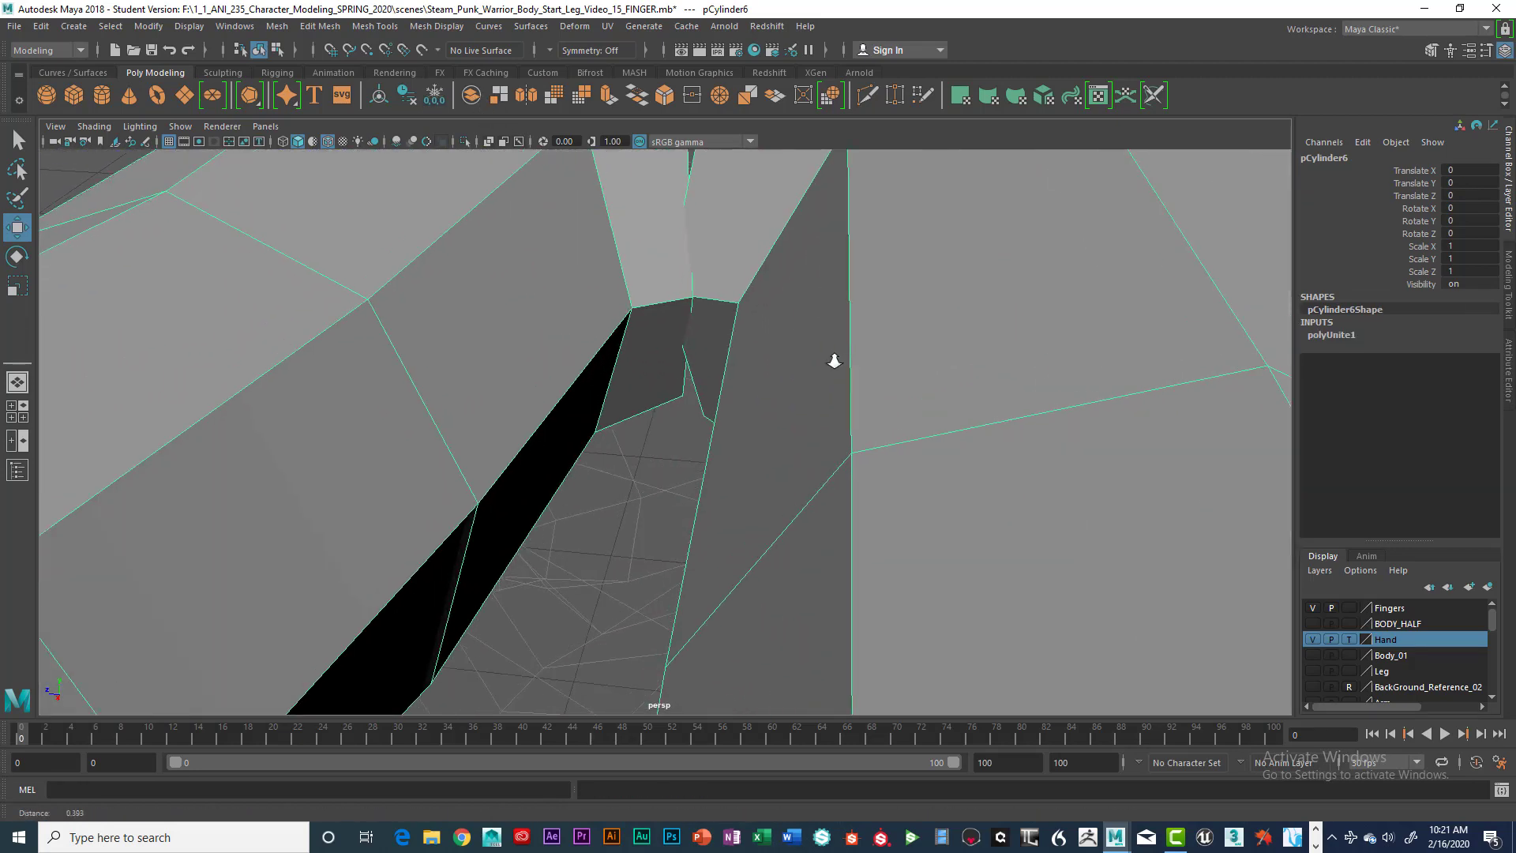
pyautogui.scroll(-2, 833, 358)
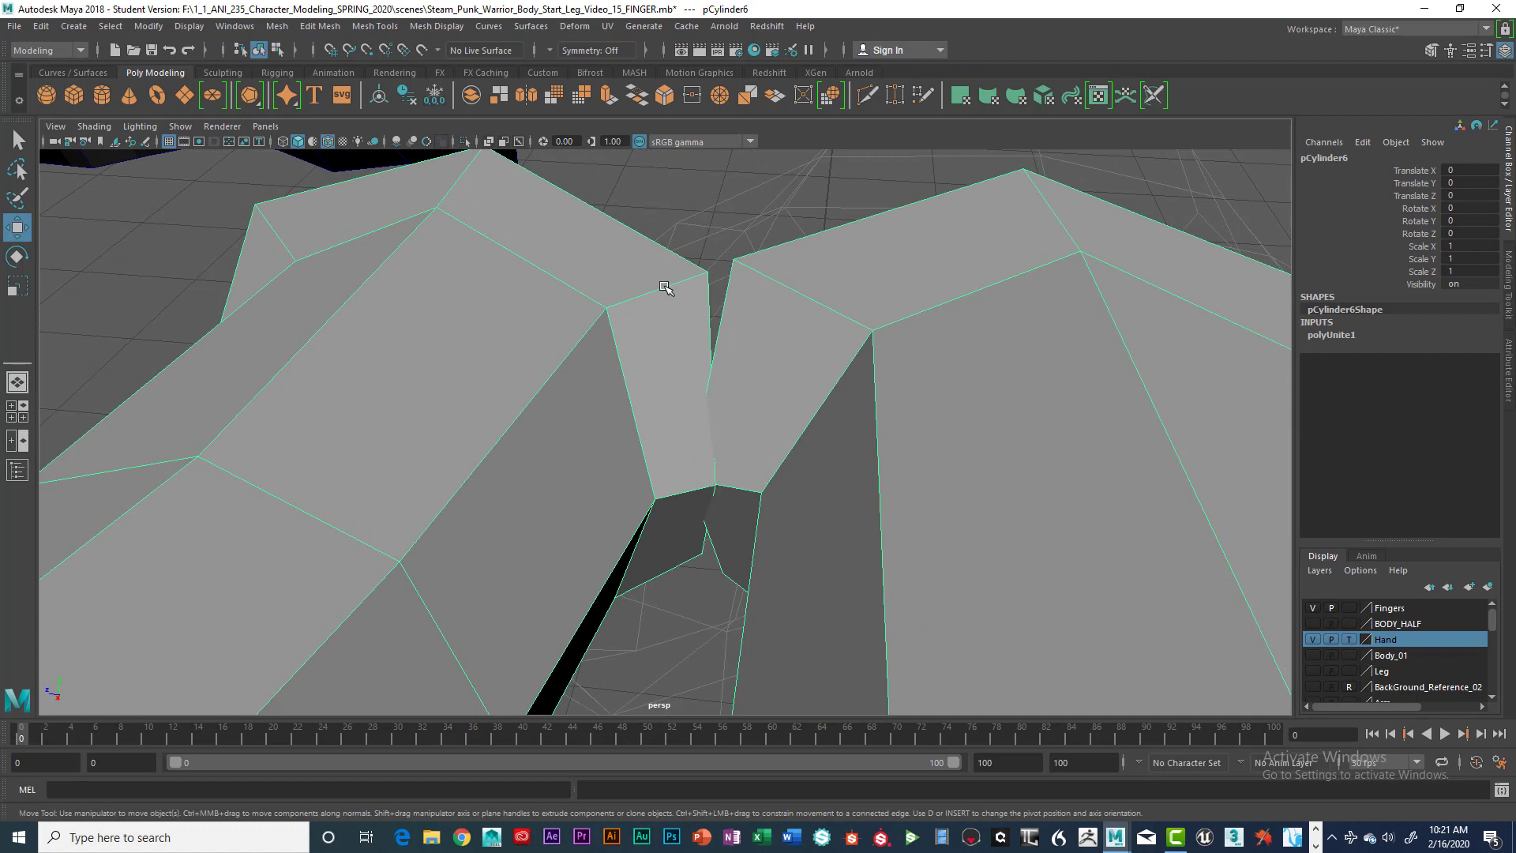
pyautogui.moveTo(665, 288); pyautogui.dragTo(584, 286, button='right')
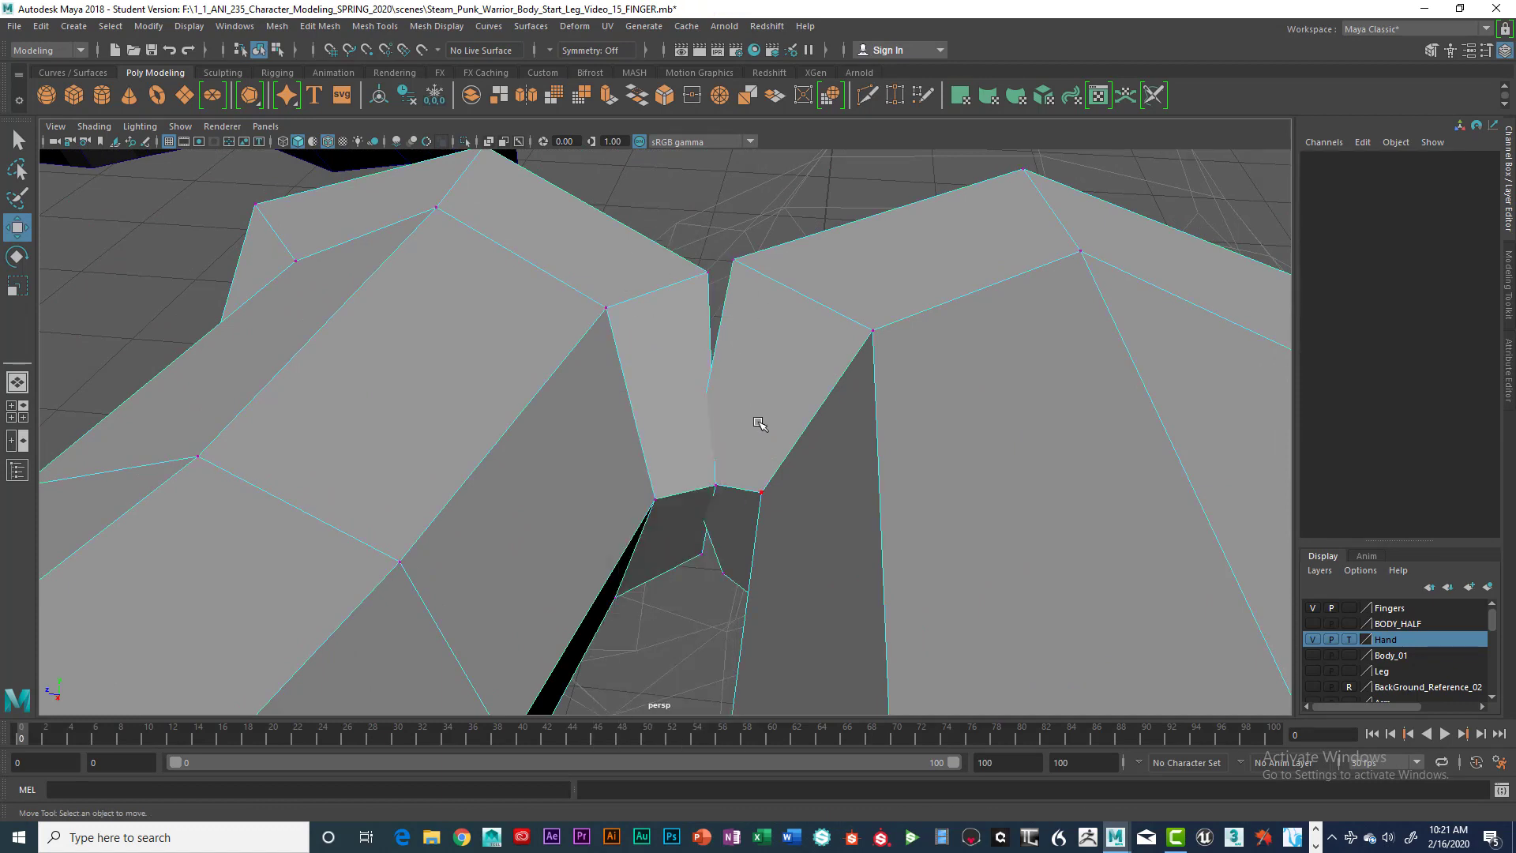
# Step: Merge the two facing middle vertices between the index and middle finger bases to their center
pyautogui.click(724, 485)
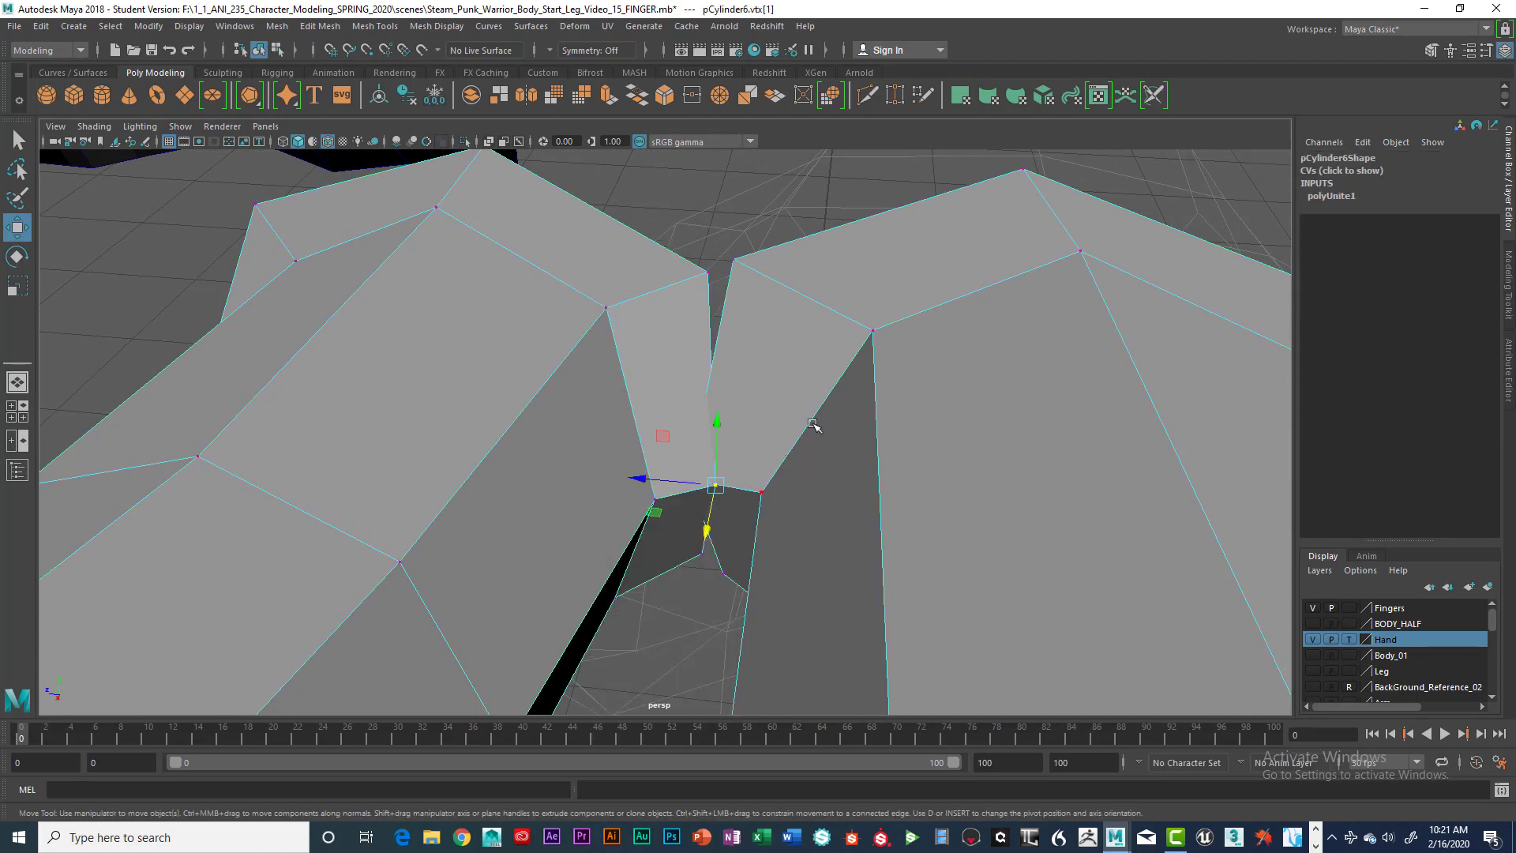
pyautogui.press('f')
pyautogui.moveTo(855, 410)
pyautogui.keyDown('alt'); pyautogui.mouseDown()
pyautogui.moveTo(900, 382)
pyautogui.moveTo(866, 389)
pyautogui.mouseUp(); pyautogui.keyUp('alt')
pyautogui.scroll(-5, 789, 405)
pyautogui.scroll(3, 795, 412)
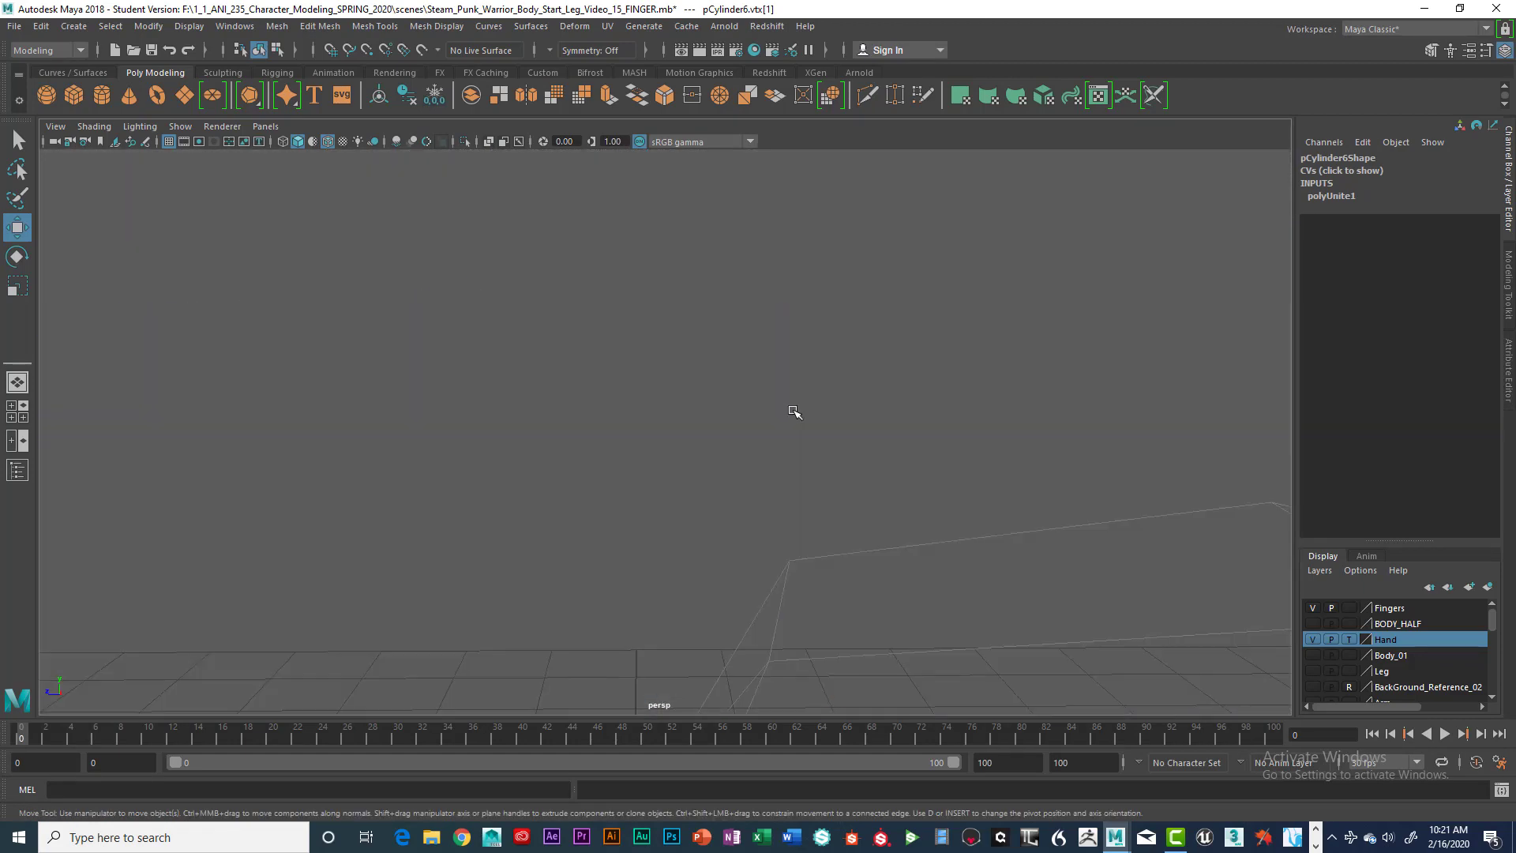
pyautogui.press('f')
pyautogui.moveTo(604, 431); pyautogui.dragTo(681, 448)
pyautogui.keyDown('alt'); pyautogui.moveTo(681, 448); pyautogui.dragTo(647, 511, button='right'); pyautogui.keyUp('alt')
pyautogui.keyDown('shift'); pyautogui.moveTo(671, 509); pyautogui.dragTo(686, 524); pyautogui.keyUp('shift')
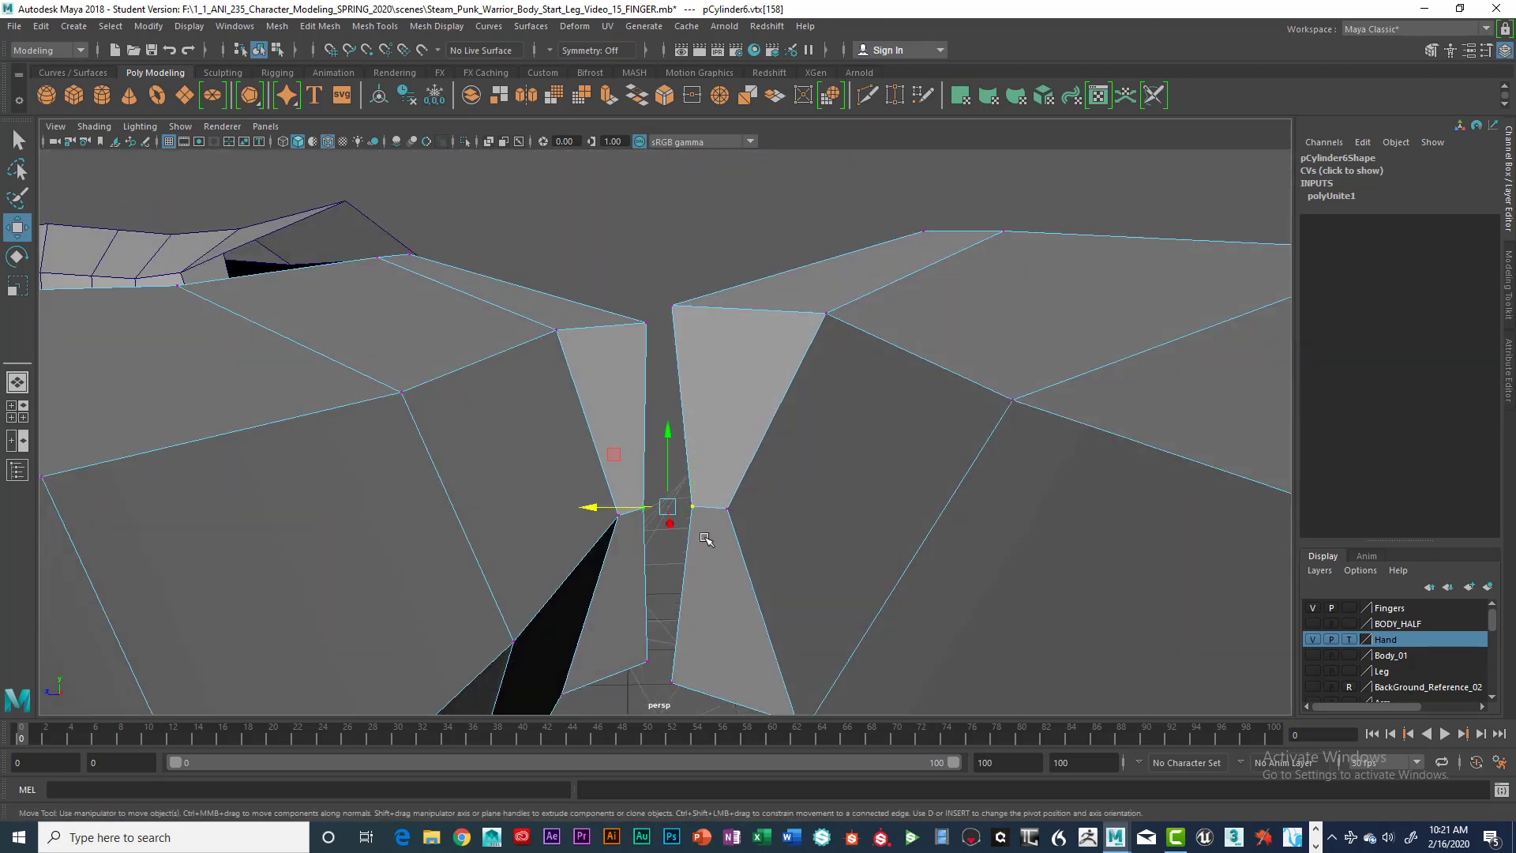
pyautogui.press('space')
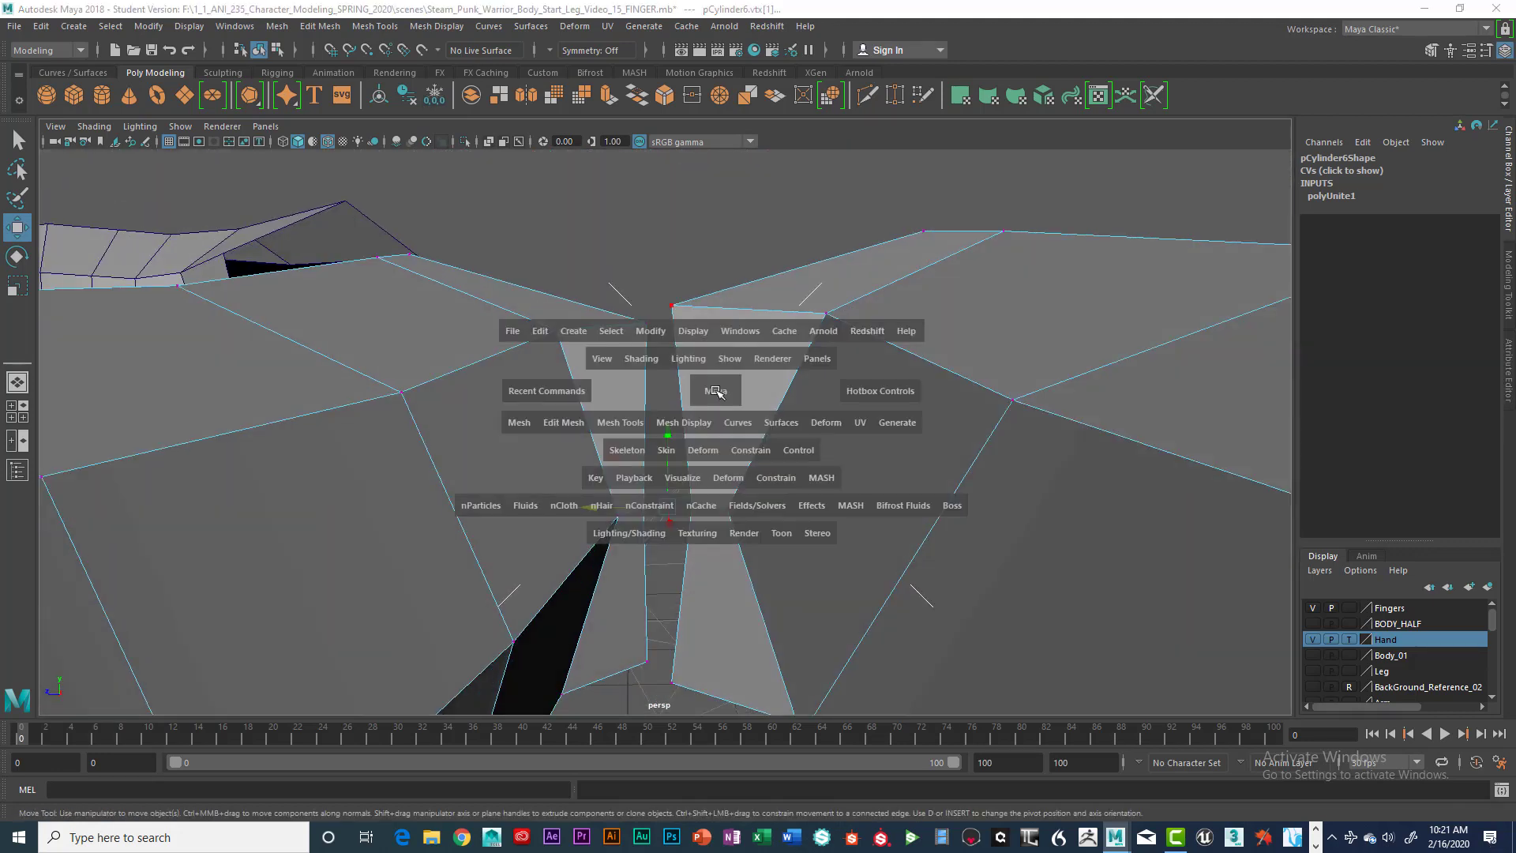
pyautogui.click(573, 423)
pyautogui.click(590, 509)
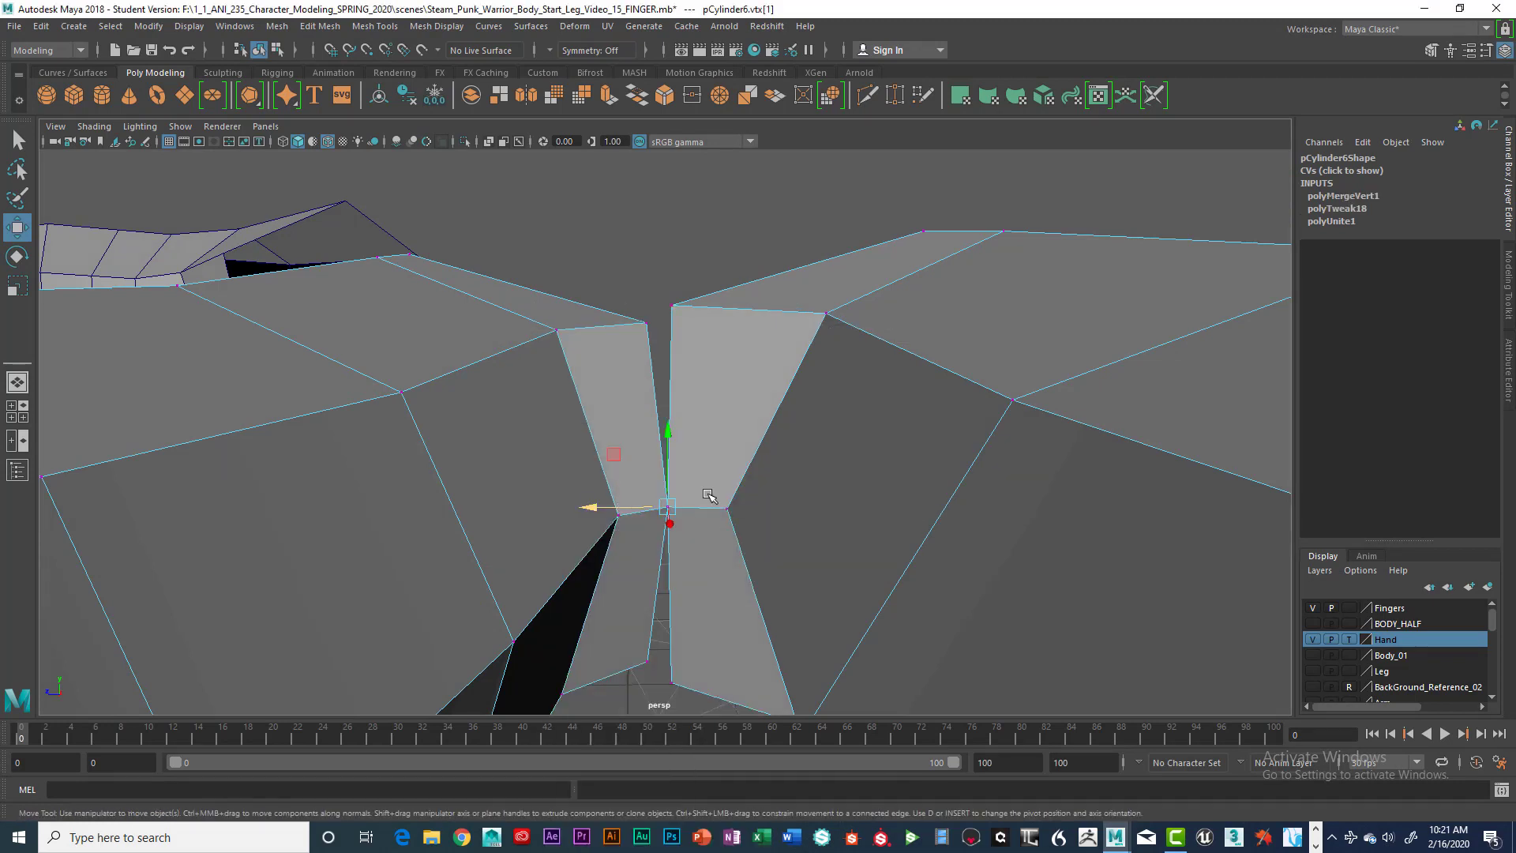
# Step: Merge the upper and the lower vertex pairs between the index and middle finger bases to their centers
pyautogui.moveTo(687, 353); pyautogui.dragTo(686, 355)
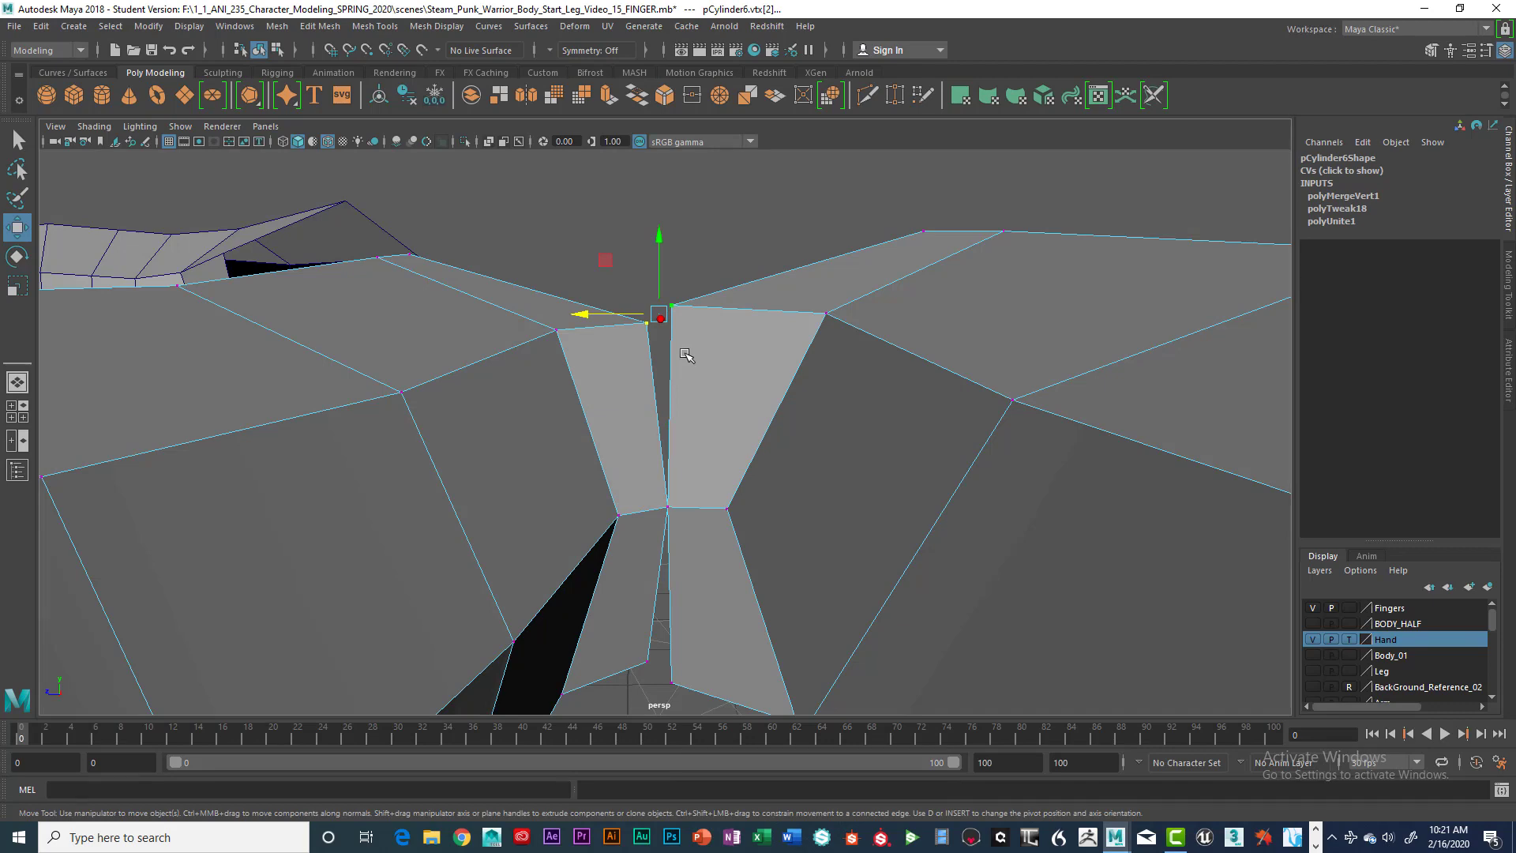
pyautogui.press('g')
pyautogui.keyDown('alt'); pyautogui.moveTo(732, 426); pyautogui.dragTo(727, 388); pyautogui.keyUp('alt')
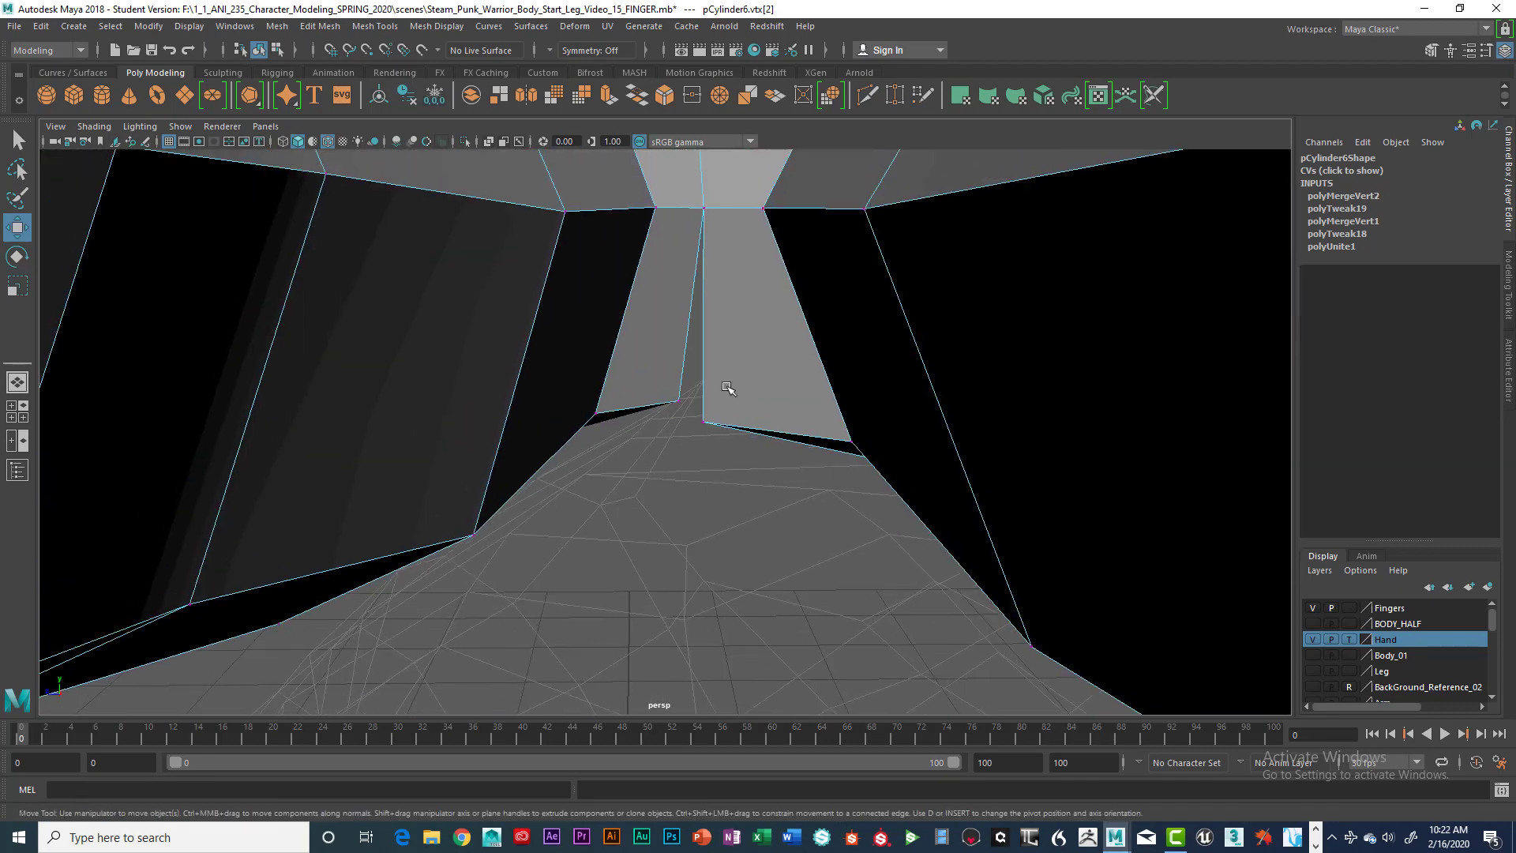
pyautogui.press('g')
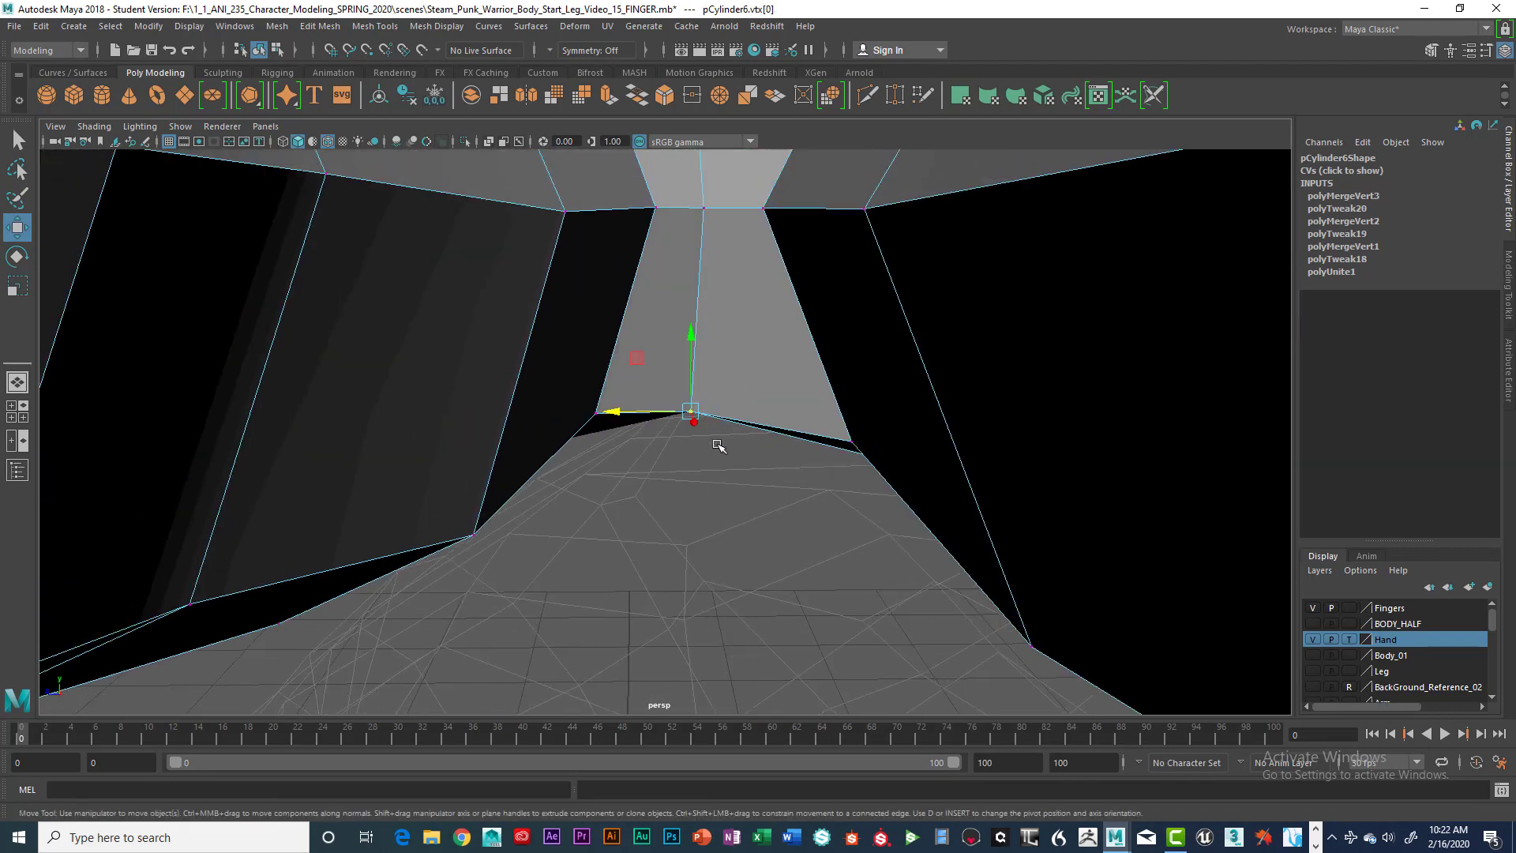
# Step: Merge the two facing middle vertices between the middle and ring finger bases to their center
pyautogui.scroll(-8, 742, 412)
pyautogui.keyDown('alt'); pyautogui.moveTo(809, 410); pyautogui.dragTo(839, 426); pyautogui.keyUp('alt')
pyautogui.keyDown('alt'); pyautogui.moveTo(839, 427); pyautogui.dragTo(897, 408, button='right'); pyautogui.keyUp('alt')
pyautogui.keyDown('alt'); pyautogui.moveTo(898, 407); pyautogui.dragTo(853, 439); pyautogui.keyUp('alt')
pyautogui.keyDown('alt'); pyautogui.moveTo(853, 439); pyautogui.dragTo(887, 439, button='right'); pyautogui.keyUp('alt')
pyautogui.moveTo(787, 435); pyautogui.dragTo(787, 437)
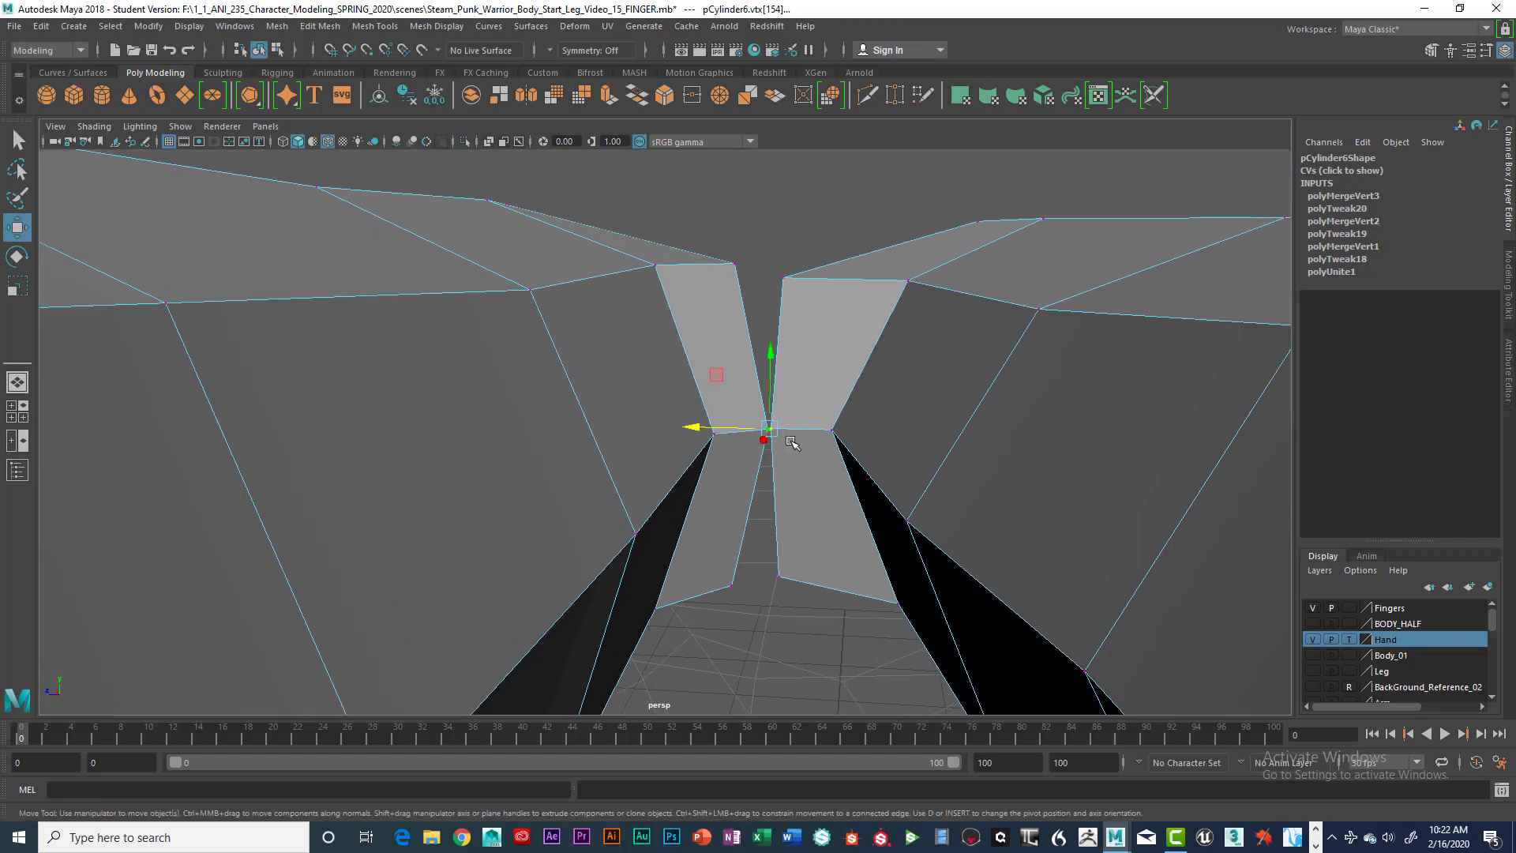
pyautogui.scroll(2, 790, 442)
pyautogui.scroll(-2, 802, 439)
pyautogui.scroll(2, 802, 439)
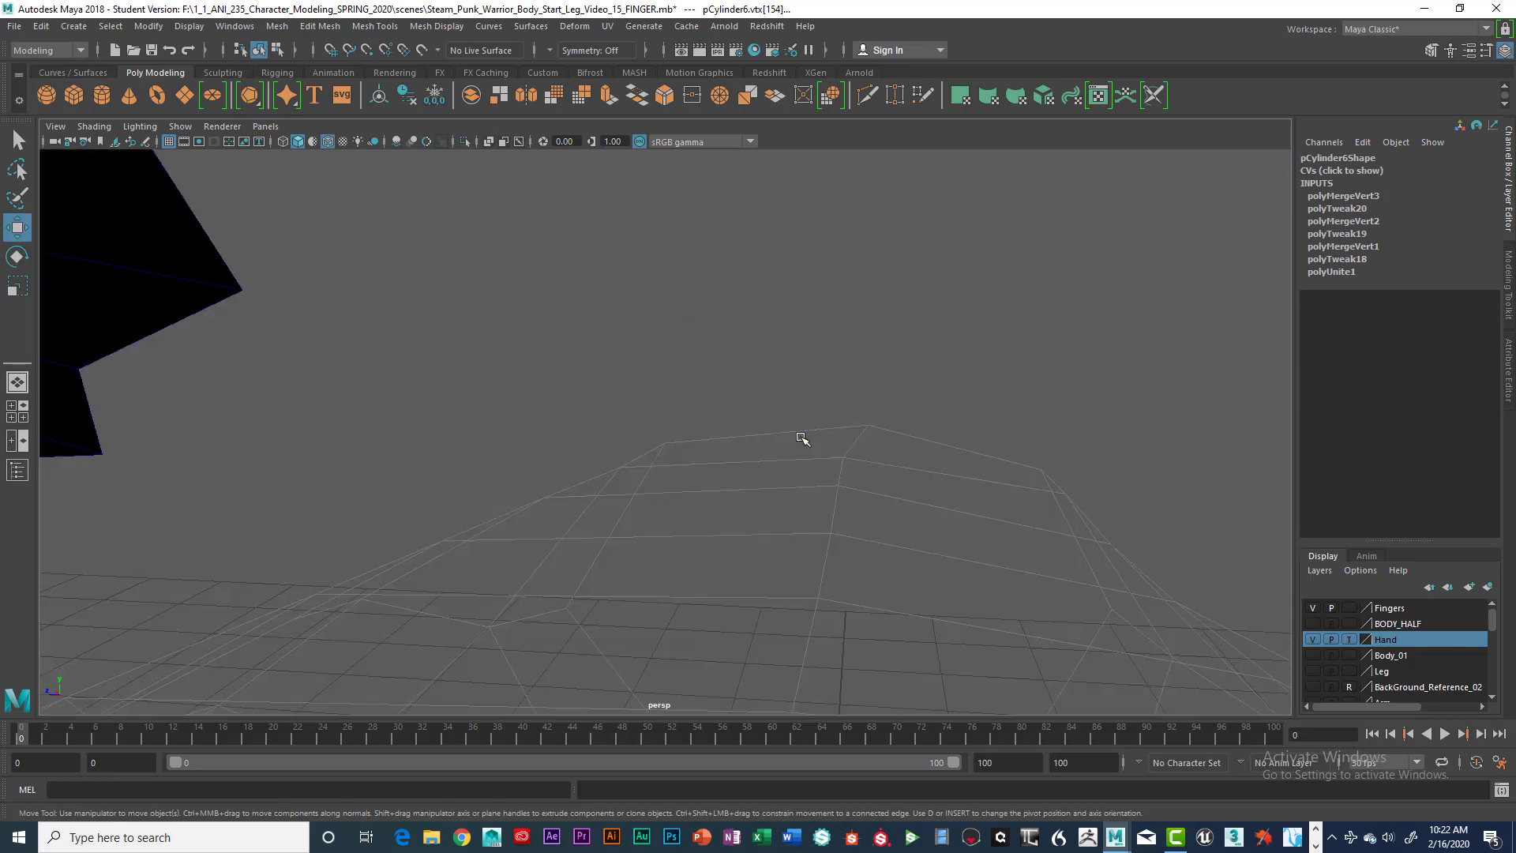
pyautogui.scroll(-2, 802, 439)
pyautogui.keyDown('alt'); pyautogui.moveTo(800, 432); pyautogui.dragTo(804, 429); pyautogui.keyUp('alt')
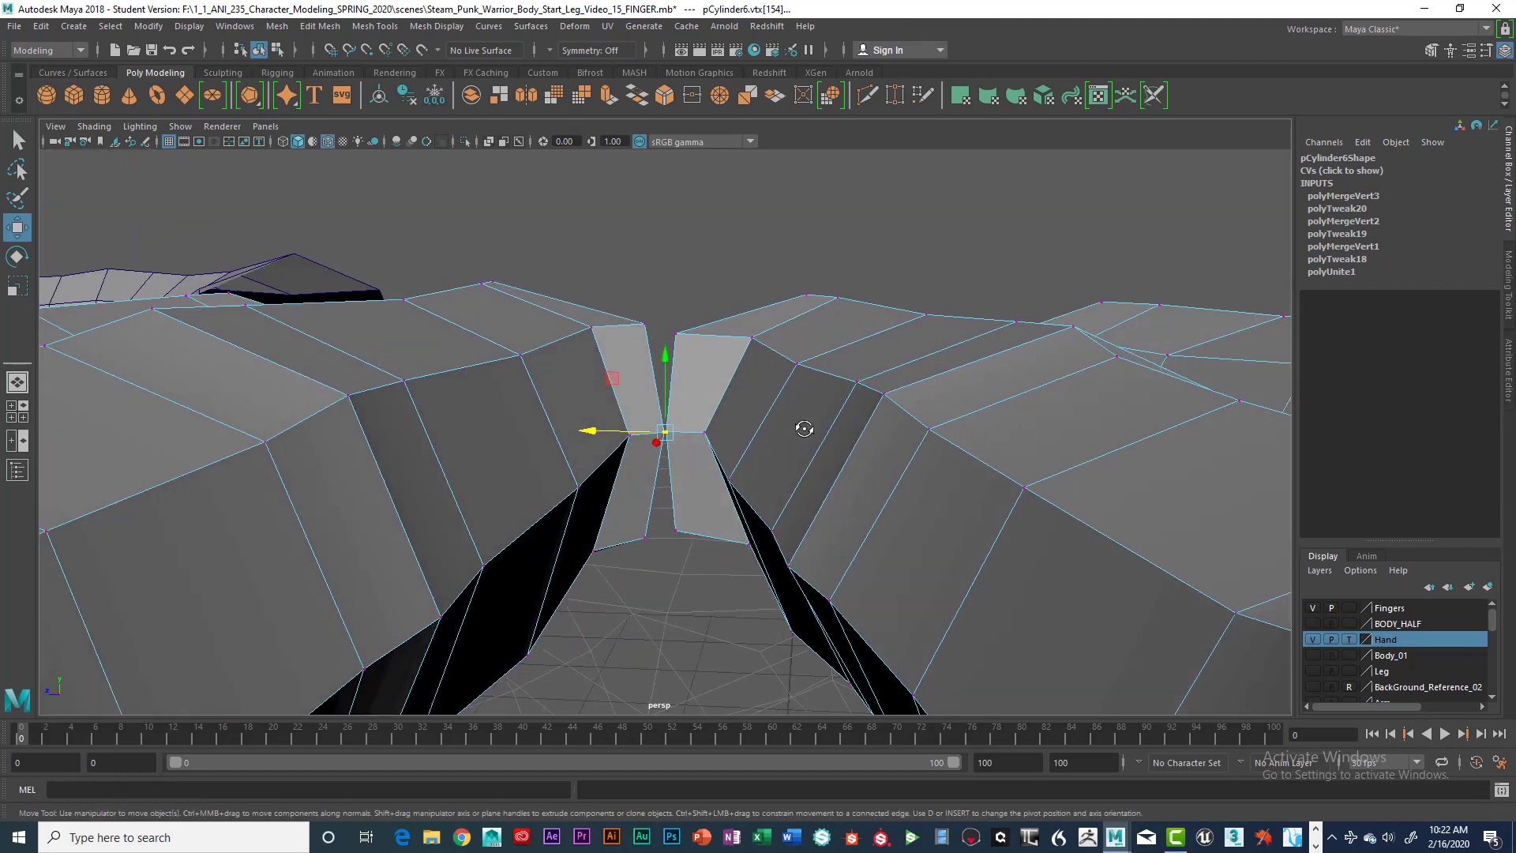
pyautogui.press('g')
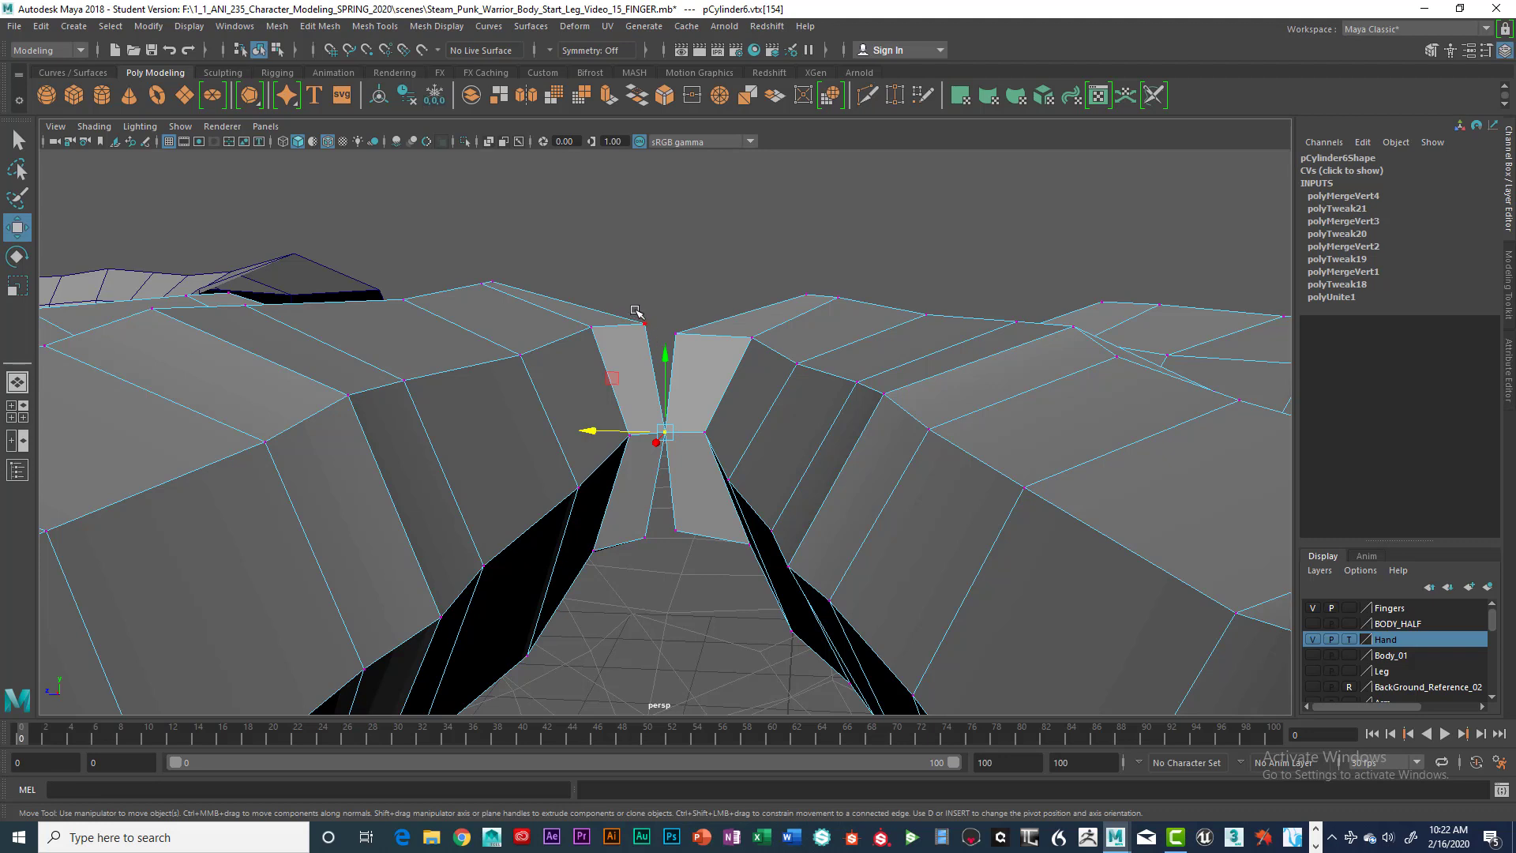
# Step: Merge the upper and the lower vertex pairs between the middle and ring finger bases to their centers
pyautogui.moveTo(635, 311); pyautogui.dragTo(683, 340)
pyautogui.press('g')
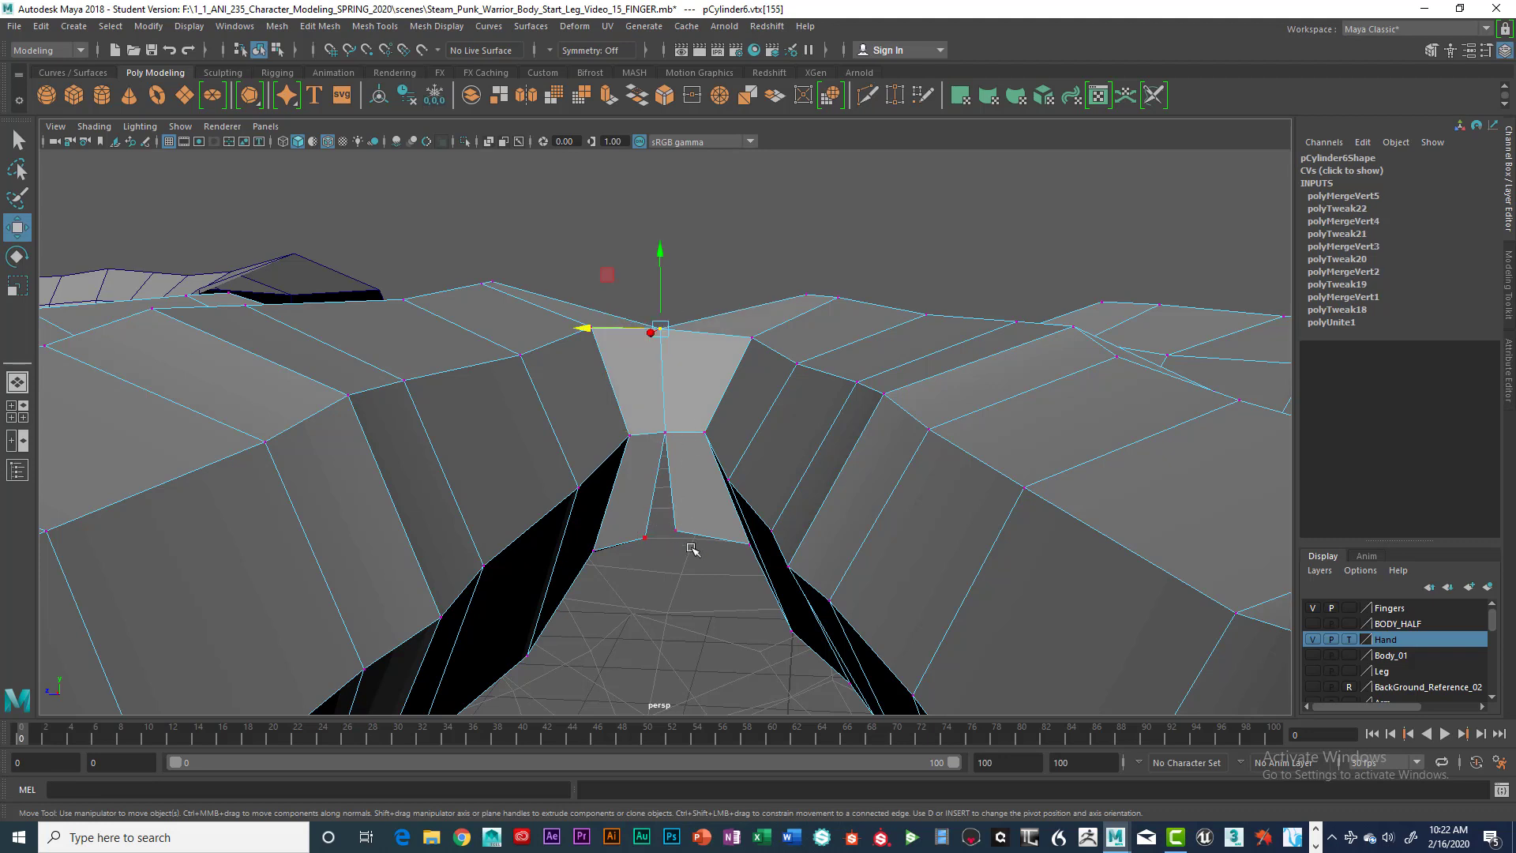
pyautogui.moveTo(631, 517); pyautogui.dragTo(692, 549)
pyautogui.press('g')
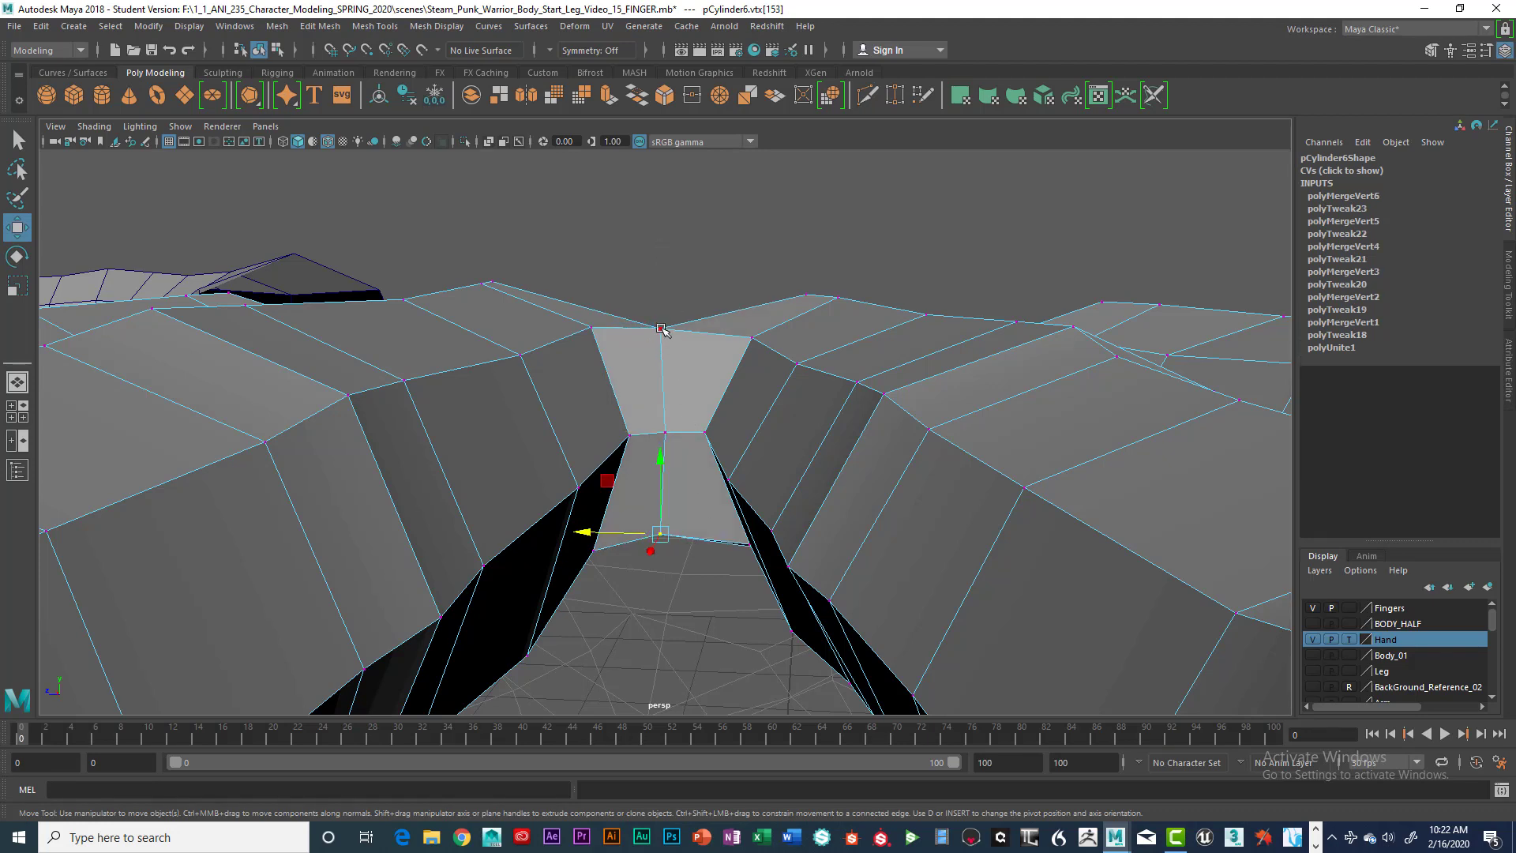
# Step: Try Merge to Center on the already merged upper vertex between the middle and ring fingers
pyautogui.moveTo(651, 311); pyautogui.dragTo(684, 347)
pyautogui.press('space')
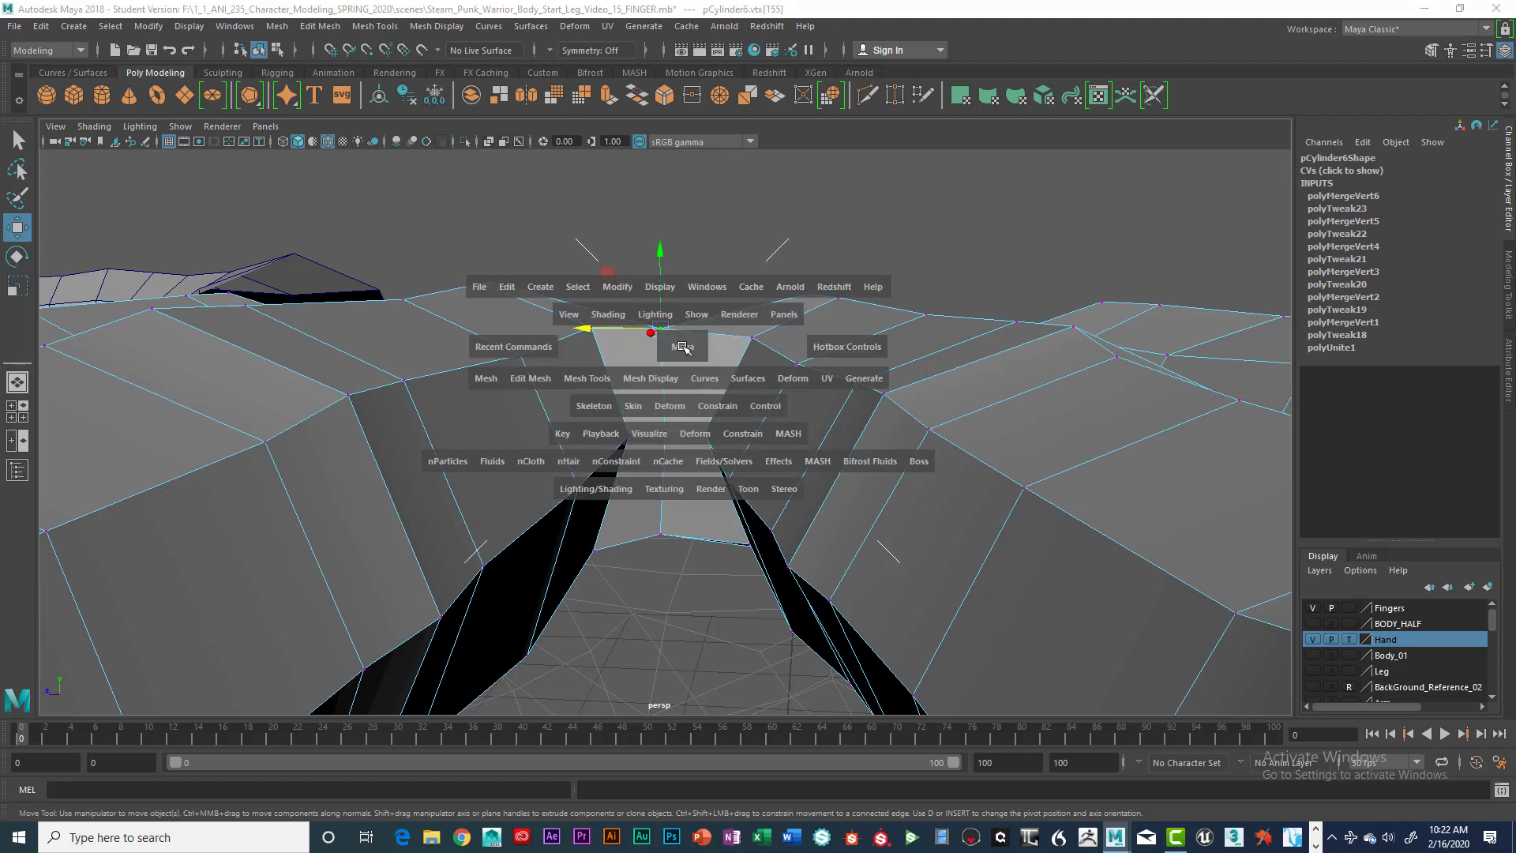
pyautogui.click(536, 384)
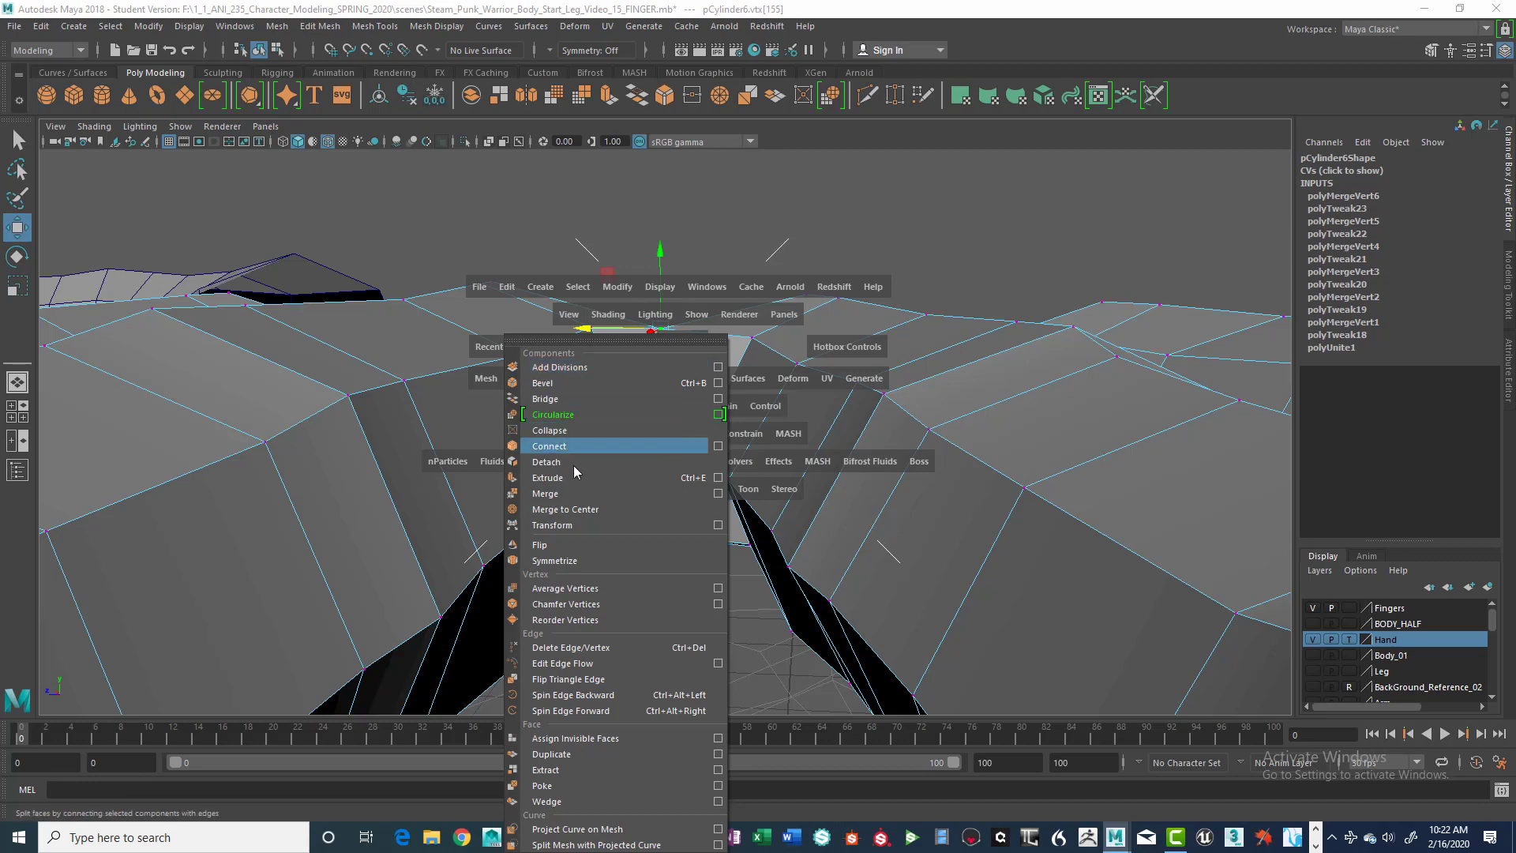
pyautogui.click(593, 510)
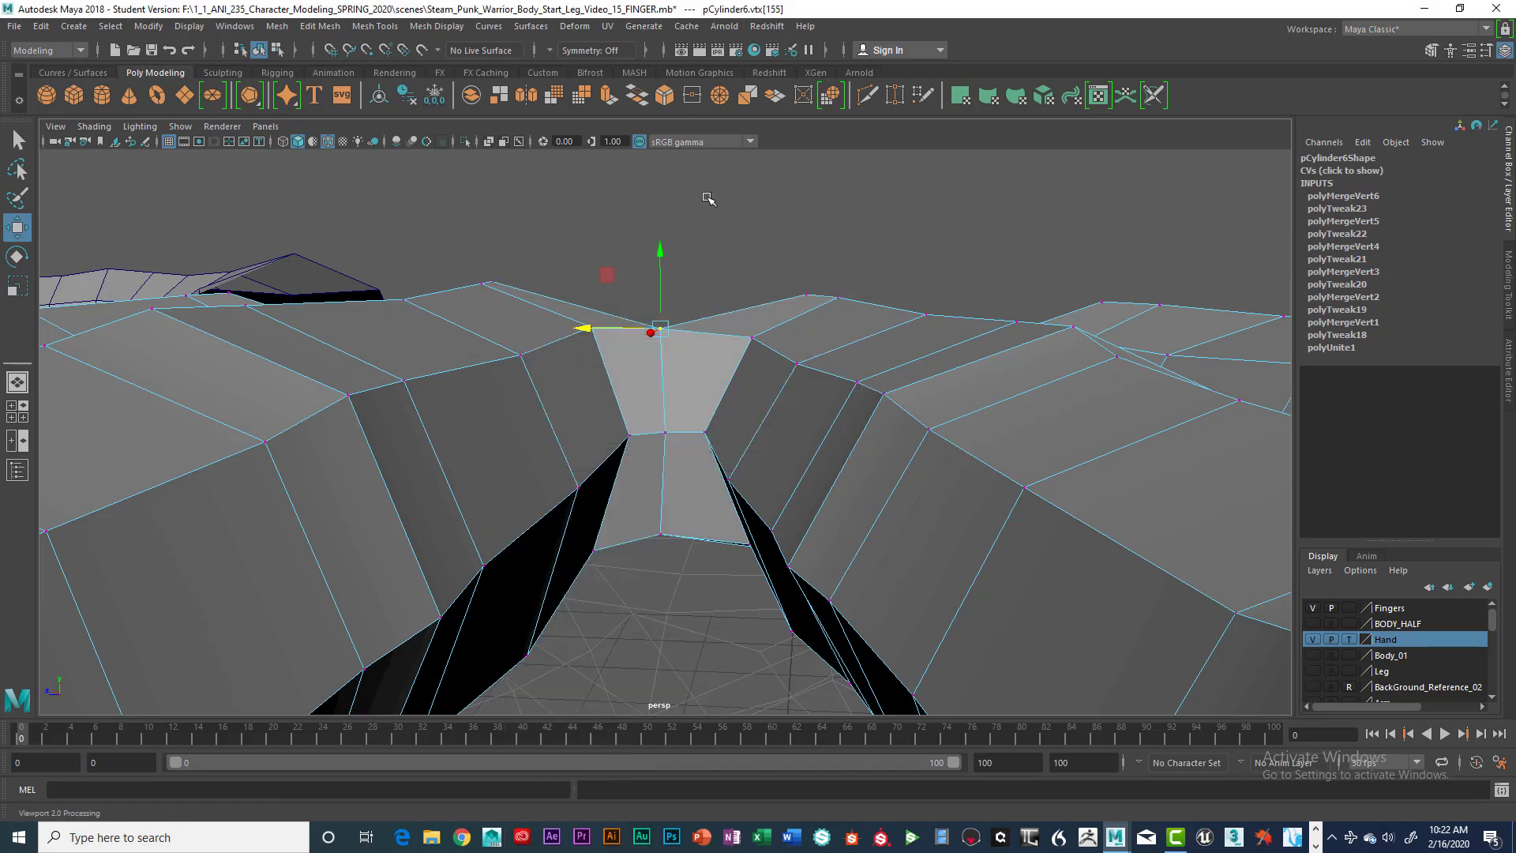
# Step: Merge the middle, upper and lower vertex pairs between the ring and little finger bases to their centers
pyautogui.keyDown('alt'); pyautogui.moveTo(955, 339); pyautogui.dragTo(864, 339); pyautogui.keyUp('alt')
pyautogui.keyDown('alt'); pyautogui.moveTo(865, 340); pyautogui.dragTo(862, 383, button='middle'); pyautogui.keyUp('alt')
pyautogui.keyDown('alt'); pyautogui.moveTo(863, 366); pyautogui.dragTo(859, 337); pyautogui.keyUp('alt')
pyautogui.moveTo(839, 417); pyautogui.dragTo(850, 420)
pyautogui.click(822, 392)
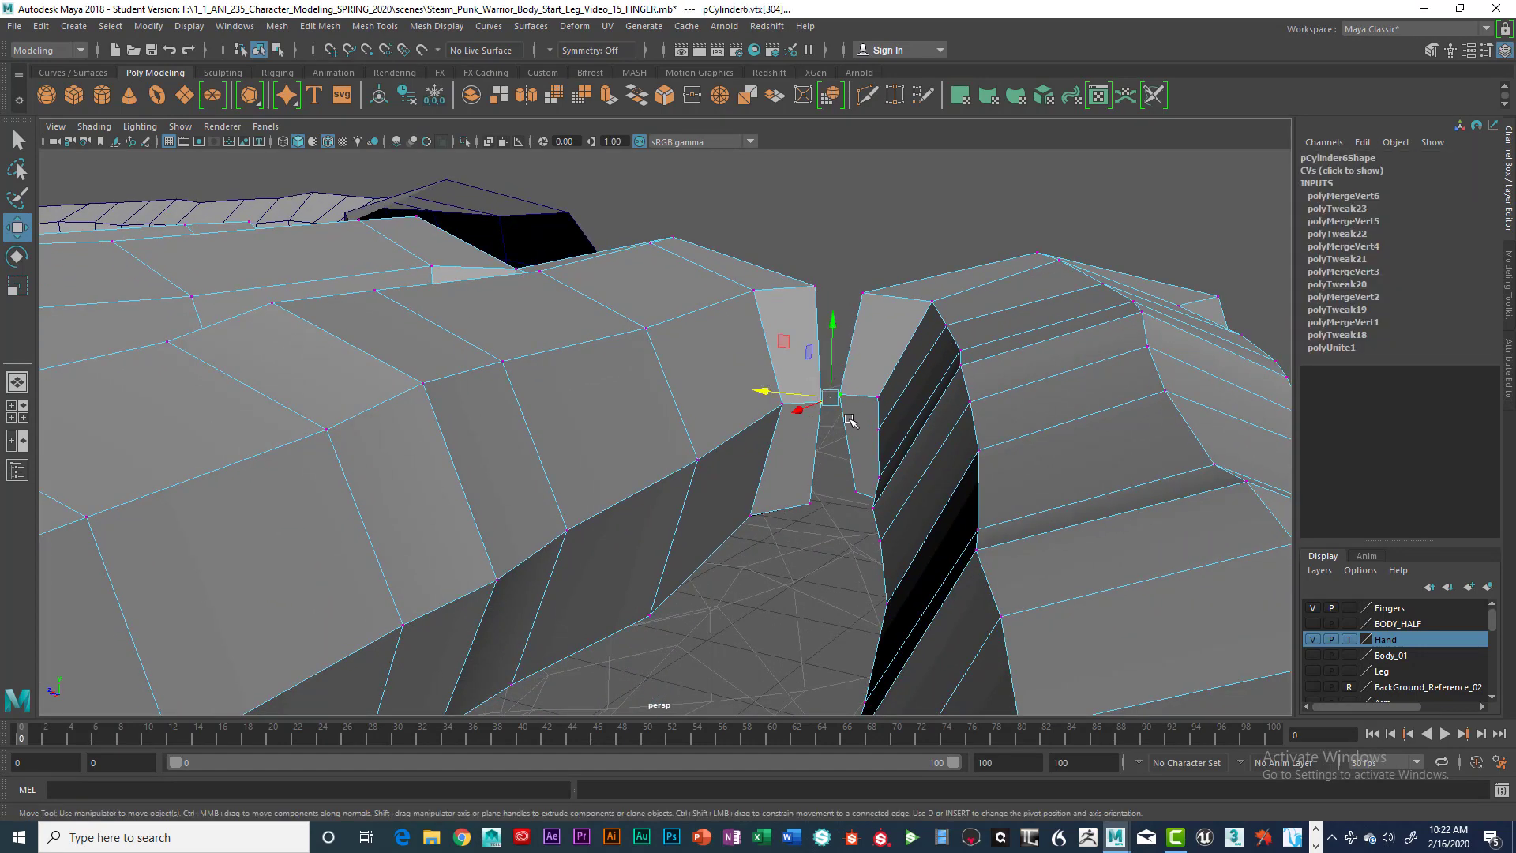
pyautogui.keyDown('shift'); pyautogui.moveTo(849, 419); pyautogui.dragTo(828, 331, button='right'); pyautogui.keyUp('shift')
pyautogui.moveTo(863, 306); pyautogui.dragTo(878, 317)
pyautogui.press('g')
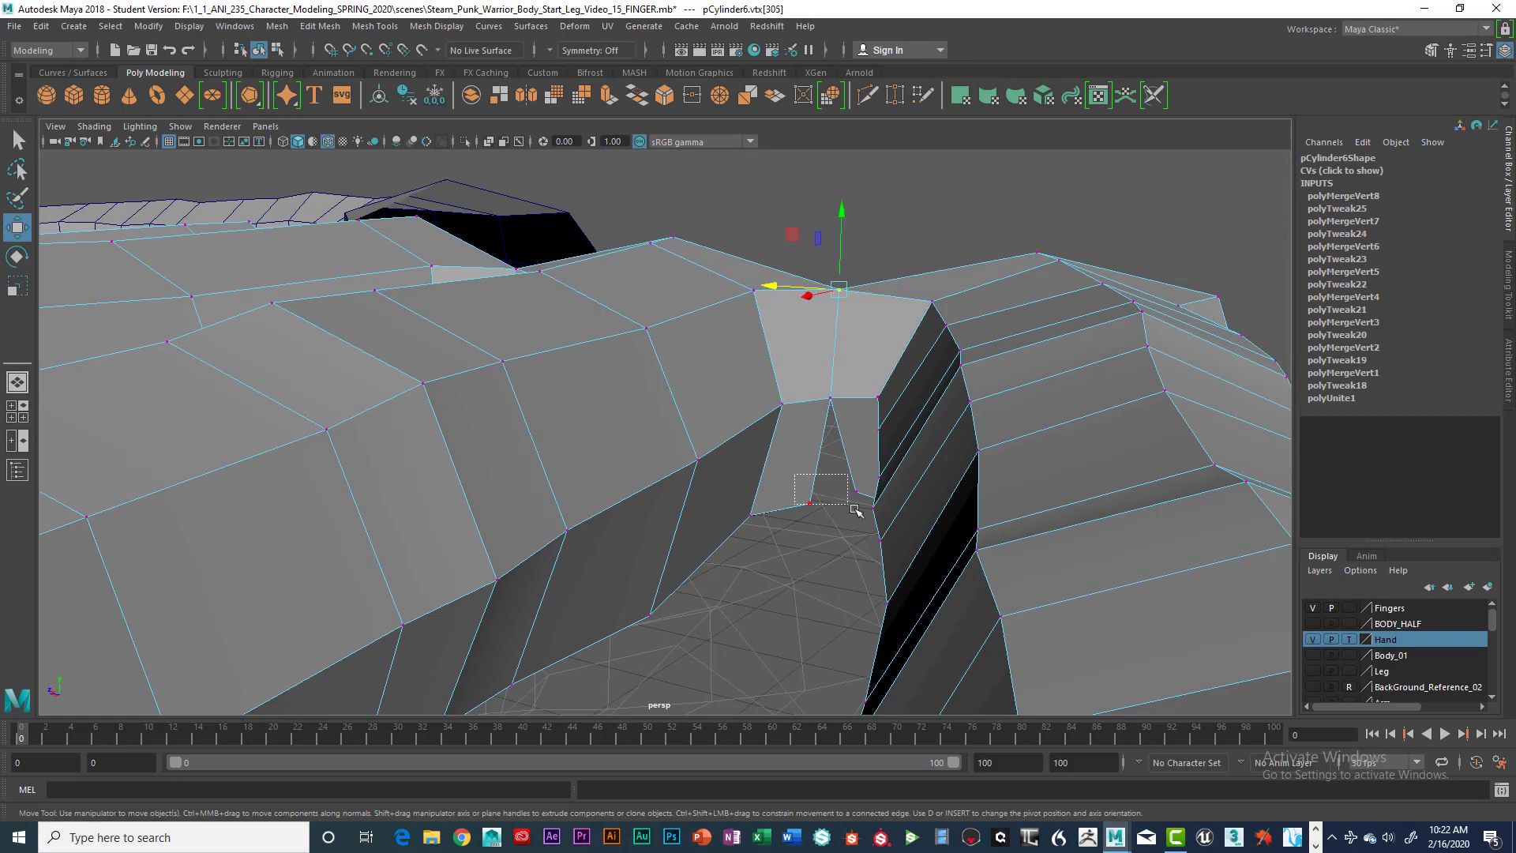
pyautogui.moveTo(855, 510); pyautogui.dragTo(978, 489)
pyautogui.press('g')
# Step: Switch to edge mode and select the open border edge loop running around the joined finger bases
pyautogui.scroll(-5, 955, 413)
pyautogui.scroll(4, 965, 496)
pyautogui.keyDown('alt'); pyautogui.moveTo(893, 508); pyautogui.dragTo(971, 314, button='middle'); pyautogui.keyUp('alt')
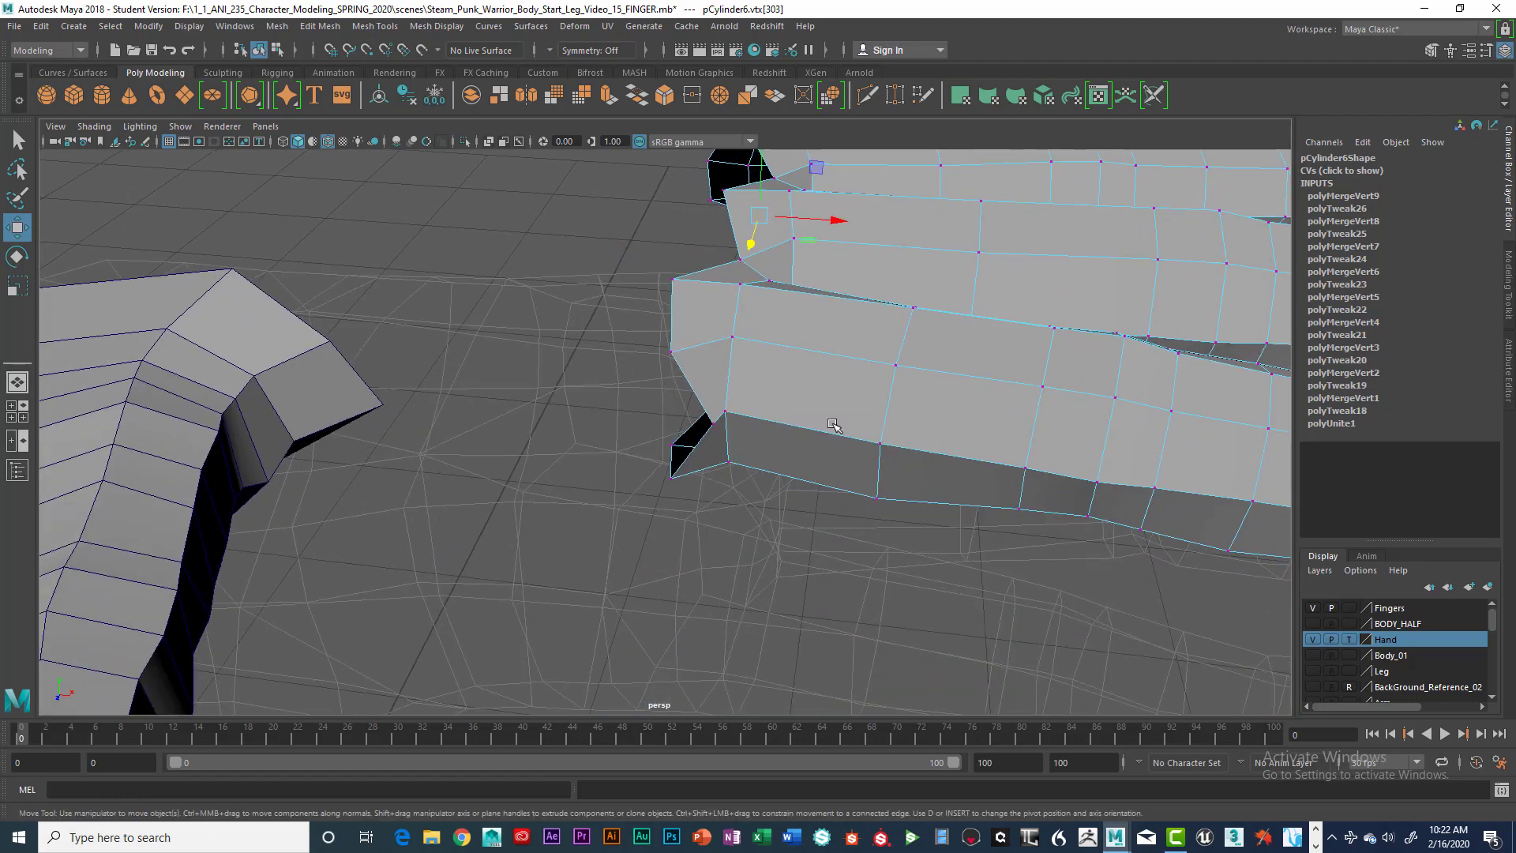
pyautogui.moveTo(736, 423); pyautogui.dragTo(733, 383)
pyautogui.click(733, 394)
pyautogui.moveTo(734, 382); pyautogui.dragTo(733, 339, button='right')
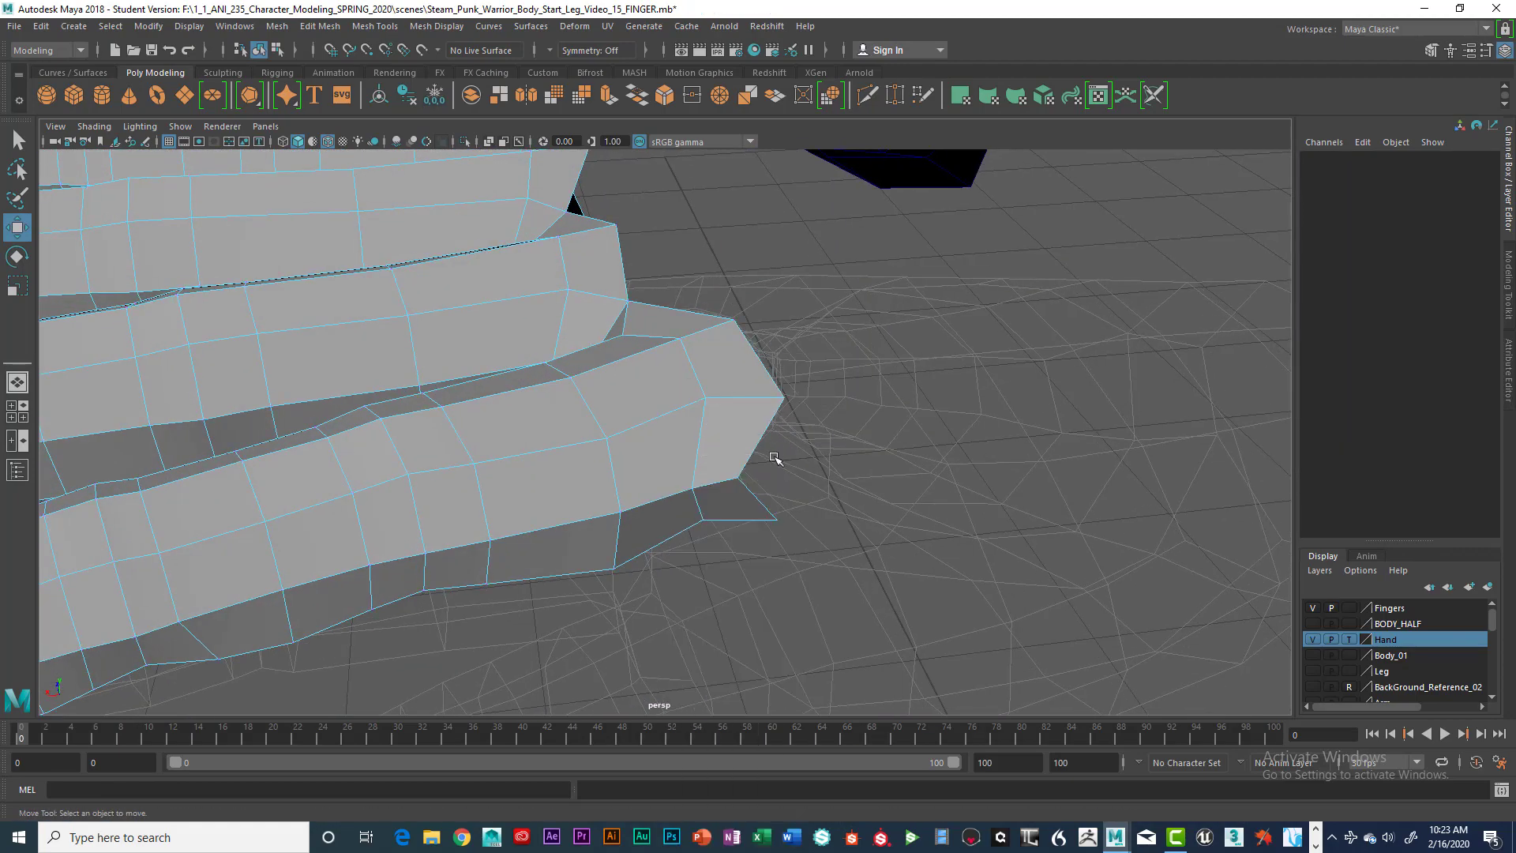
pyautogui.doubleClick(756, 501)
pyautogui.keyDown('alt'); pyautogui.moveTo(782, 501); pyautogui.dragTo(957, 497); pyautogui.keyUp('alt')
pyautogui.scroll(-6, 1041, 464)
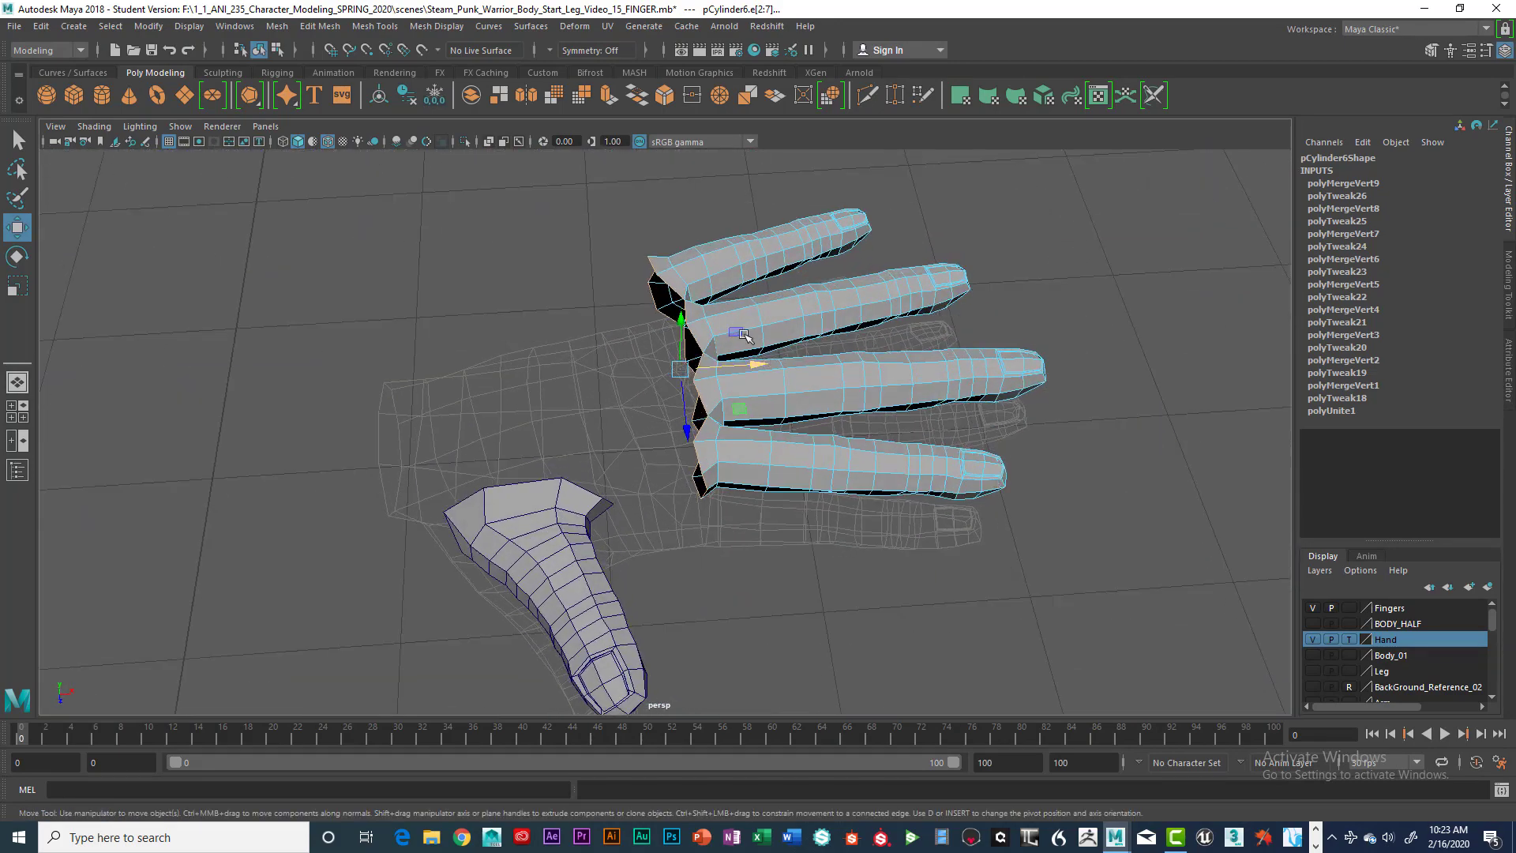
pyautogui.keyDown('alt'); pyautogui.moveTo(658, 316); pyautogui.dragTo(700, 428); pyautogui.keyUp('alt')
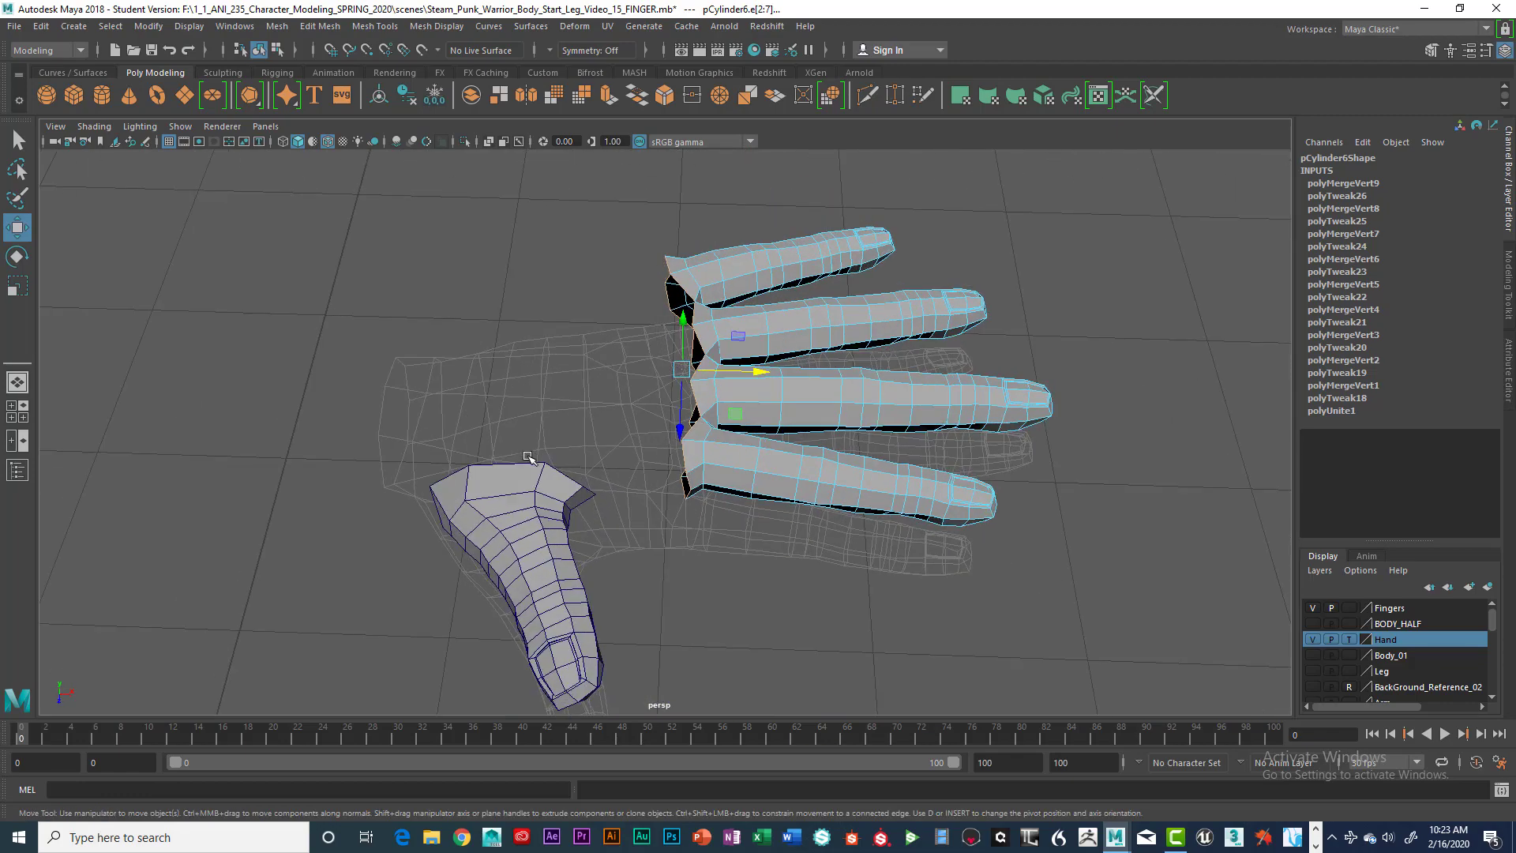
pyautogui.keyDown('alt'); pyautogui.moveTo(529, 458); pyautogui.dragTo(632, 438); pyautogui.keyUp('alt')
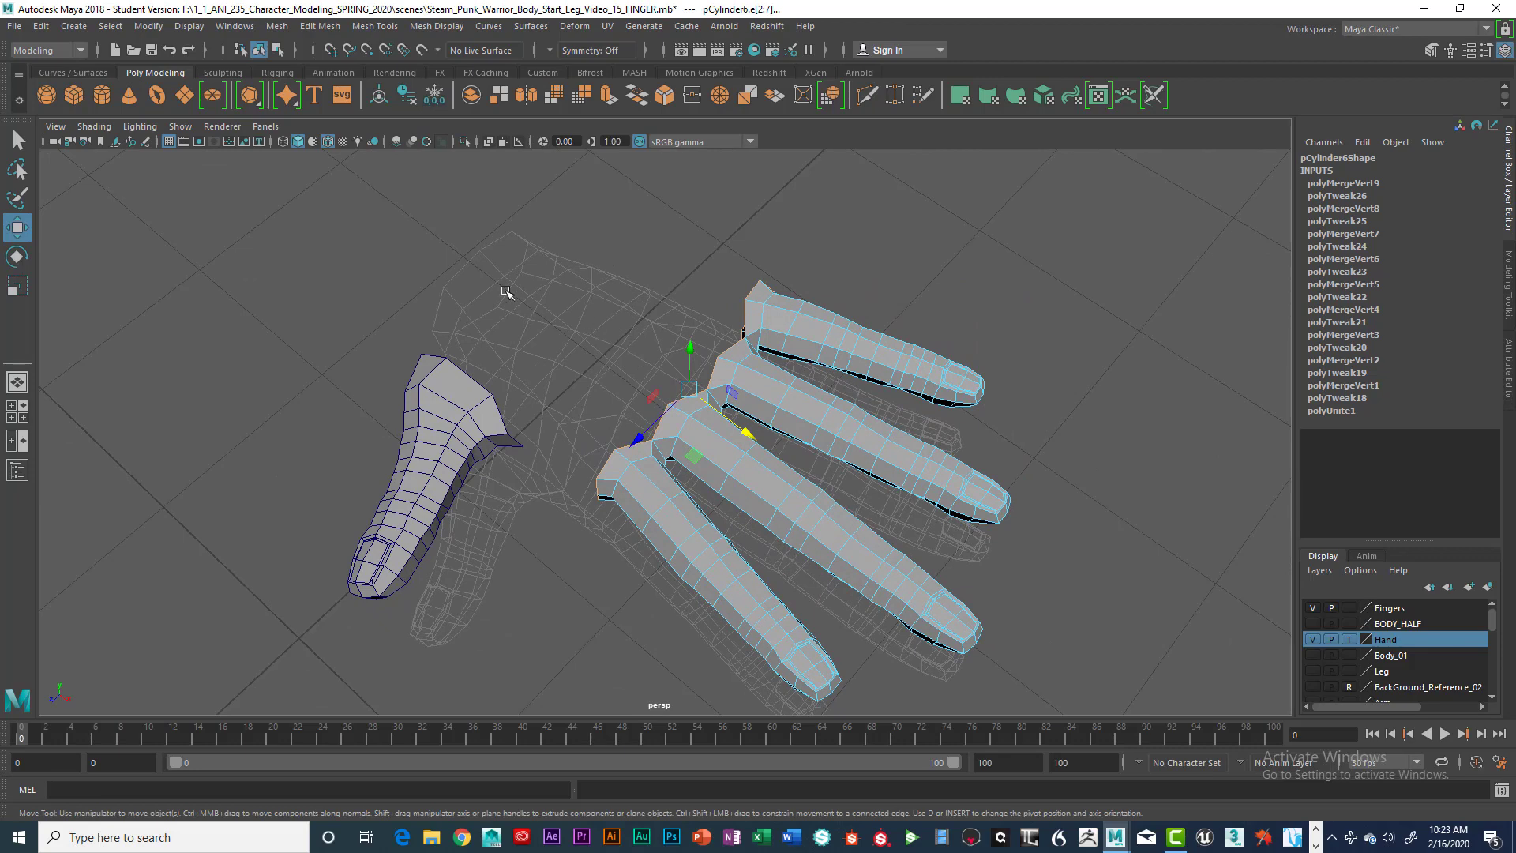
# Step: Switch to the top view and turn off X-Ray shading to show the finger mesh as solid surfaces
pyautogui.press('space')
pyautogui.press('space')
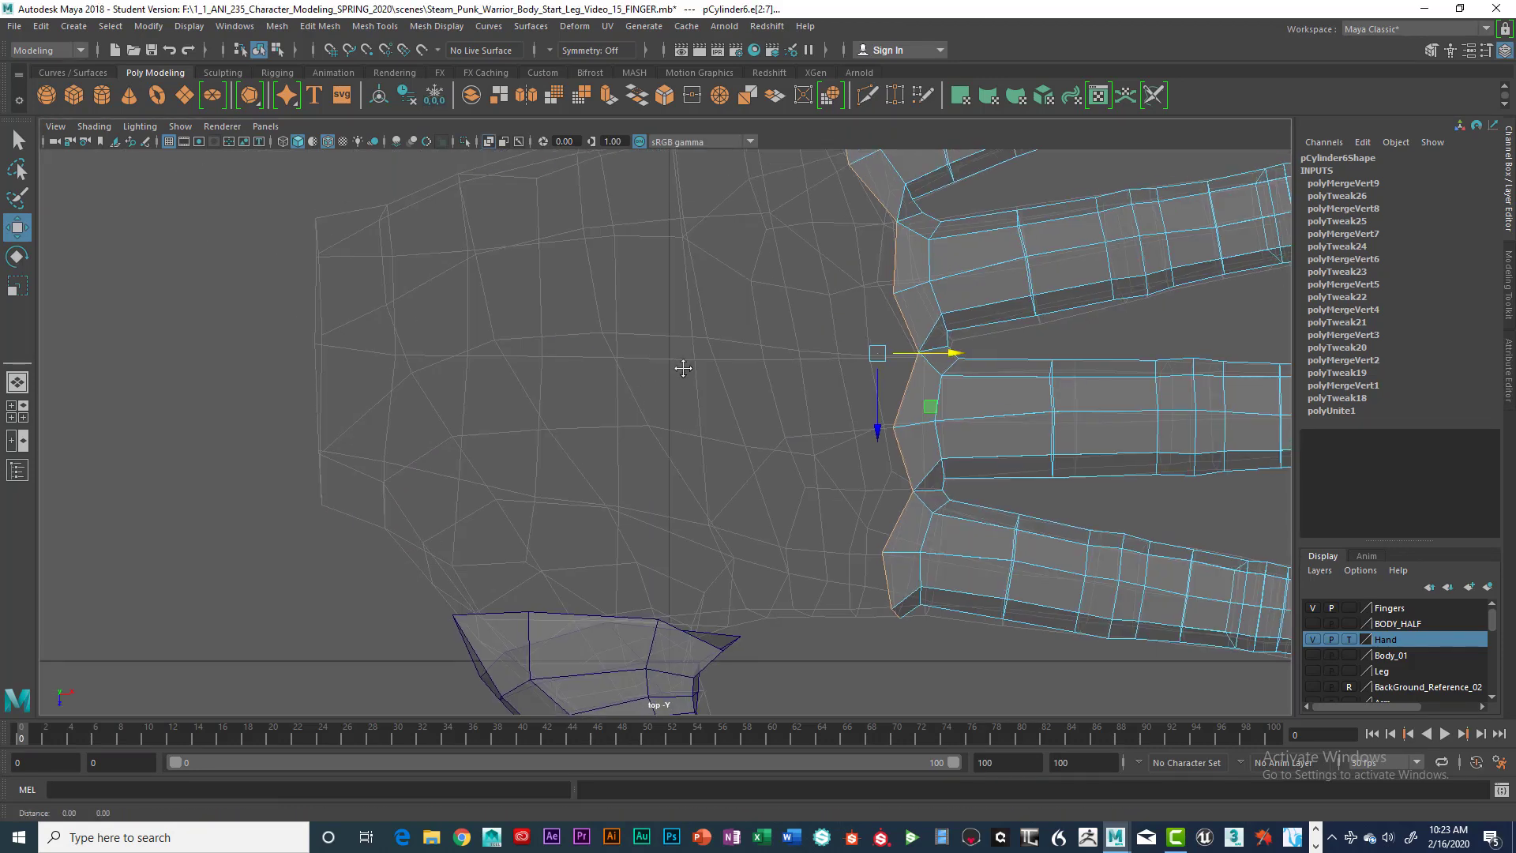
pyautogui.keyDown('alt'); pyautogui.moveTo(683, 368); pyautogui.dragTo(680, 429, button='middle'); pyautogui.keyUp('alt')
pyautogui.scroll(-3, 680, 427)
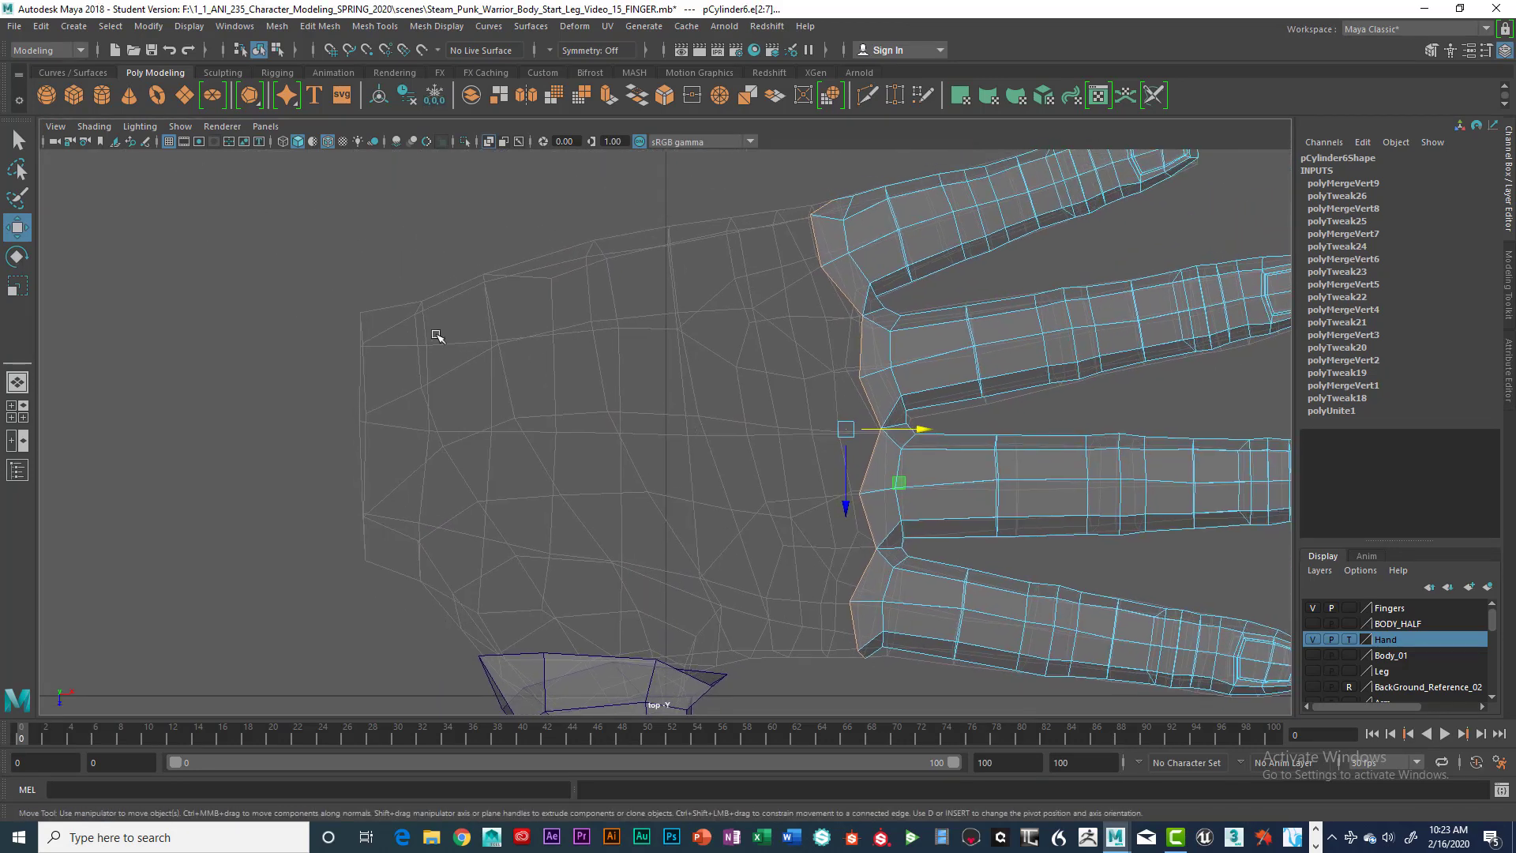
pyautogui.click(94, 126)
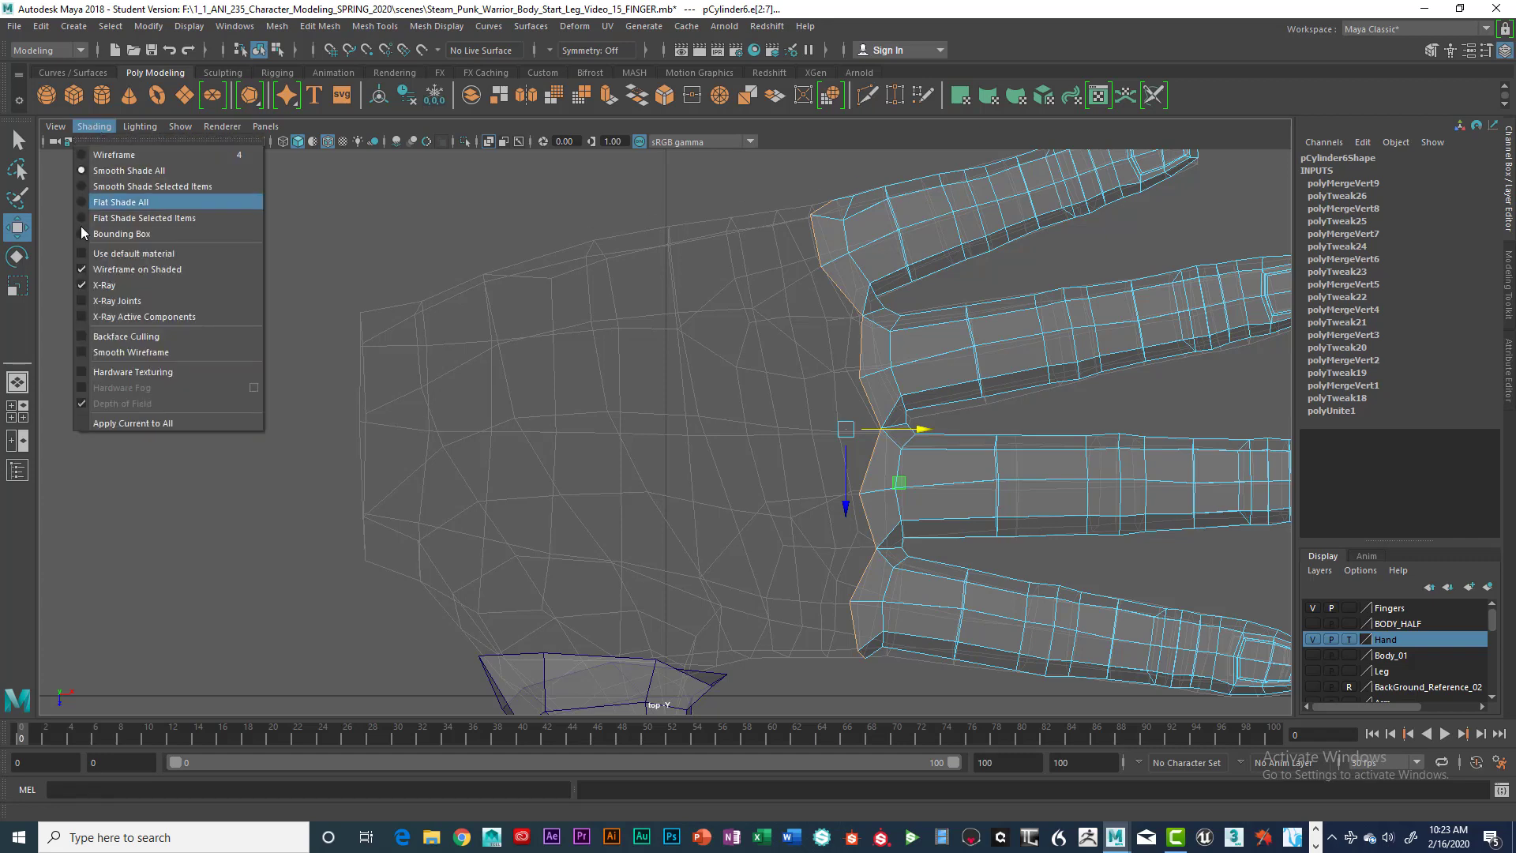
pyautogui.click(111, 289)
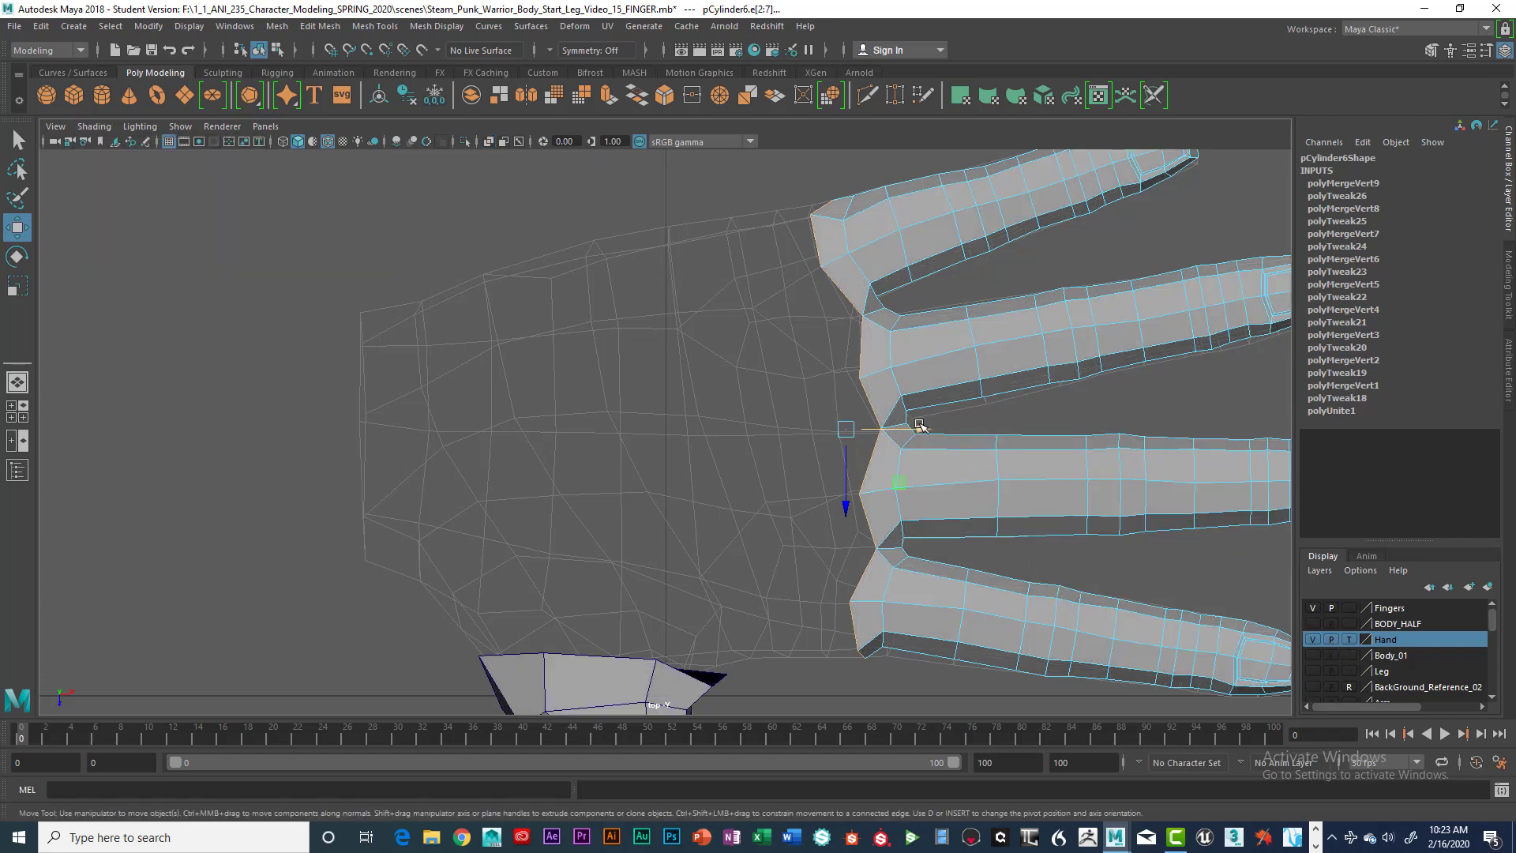
pyautogui.scroll(-2, 979, 376)
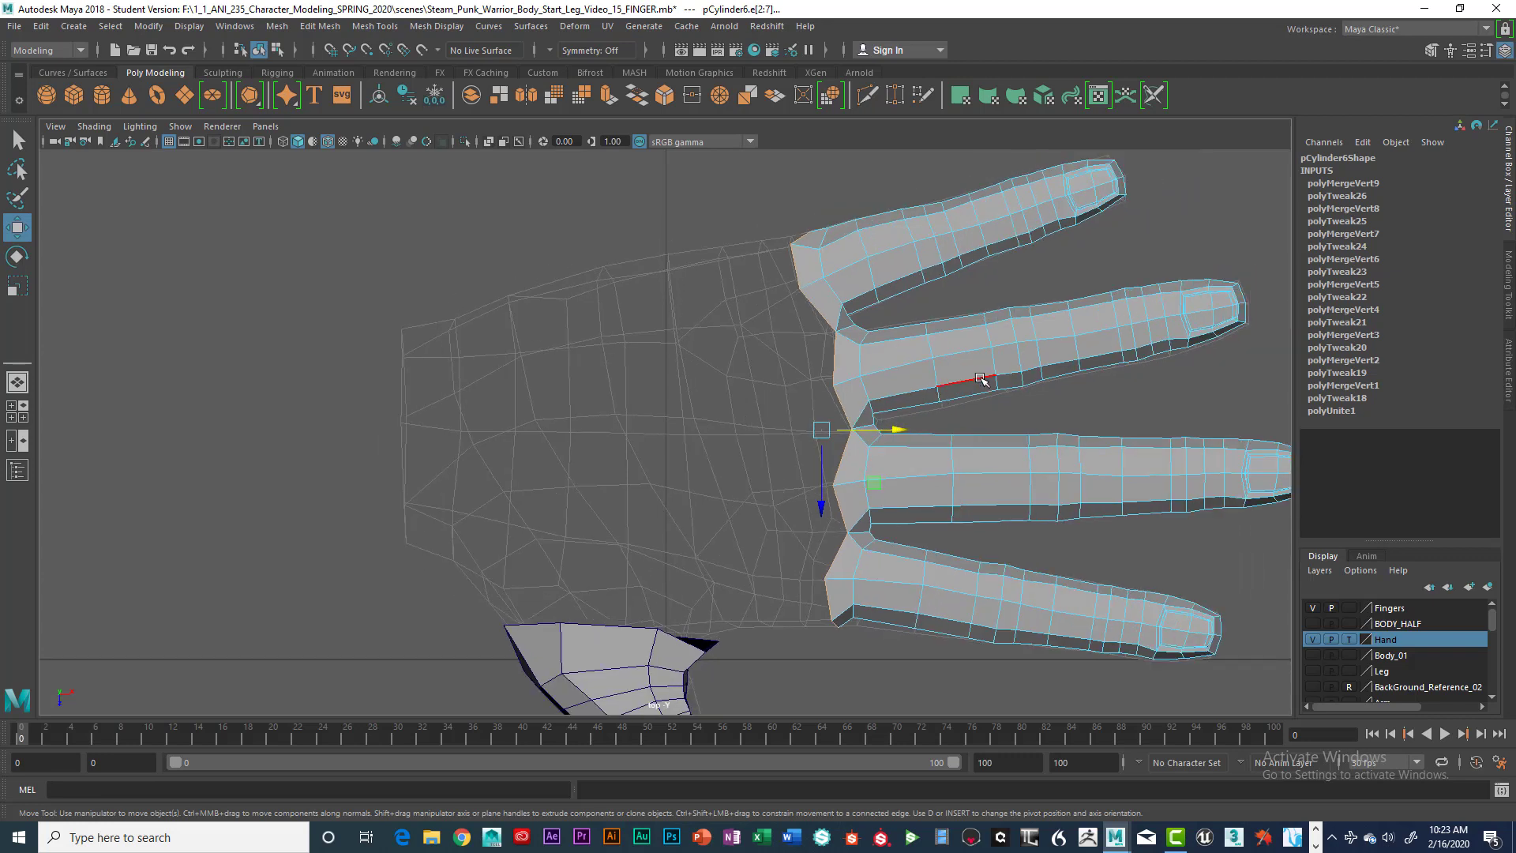
# Step: Return the joined finger mesh to object mode and set the Hand layer's display type to Reference
pyautogui.moveTo(979, 377); pyautogui.dragTo(972, 476, button='right')
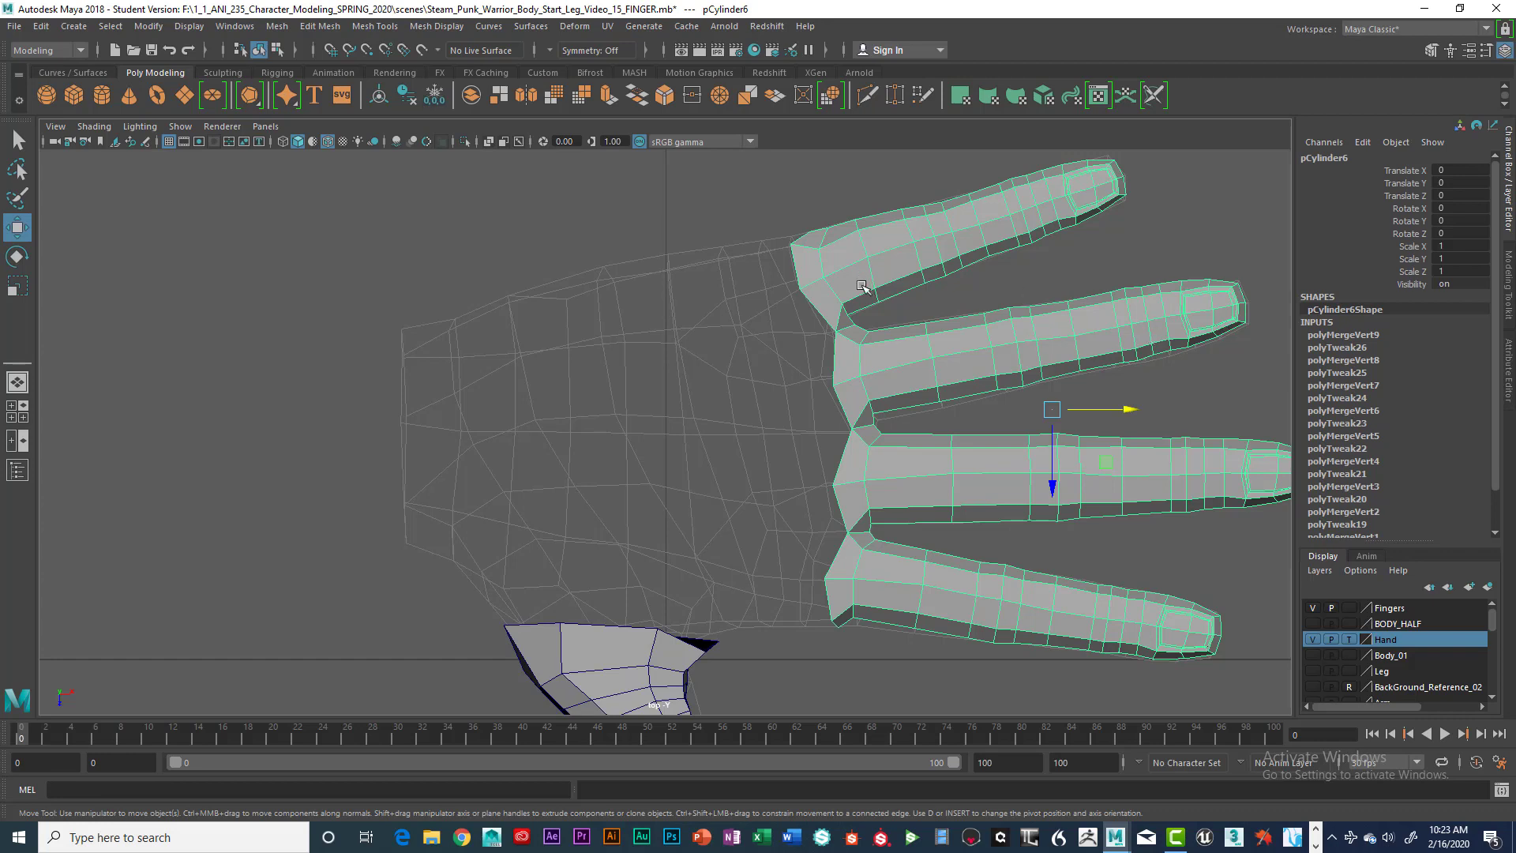
pyautogui.scroll(-1, 829, 274)
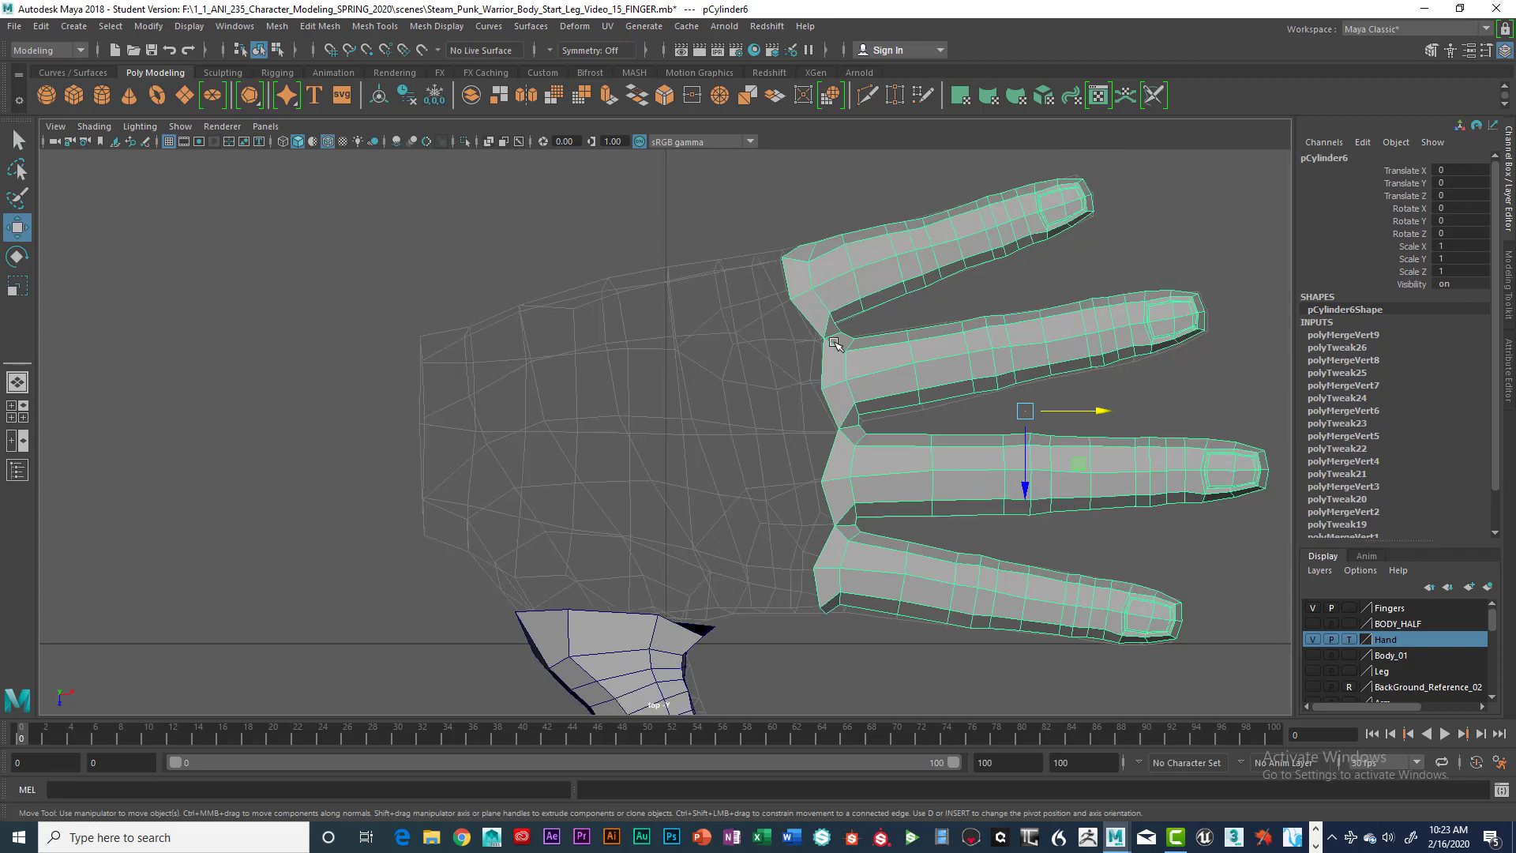
pyautogui.keyDown('alt'); pyautogui.moveTo(834, 343); pyautogui.dragTo(826, 259, button='middle'); pyautogui.keyUp('alt')
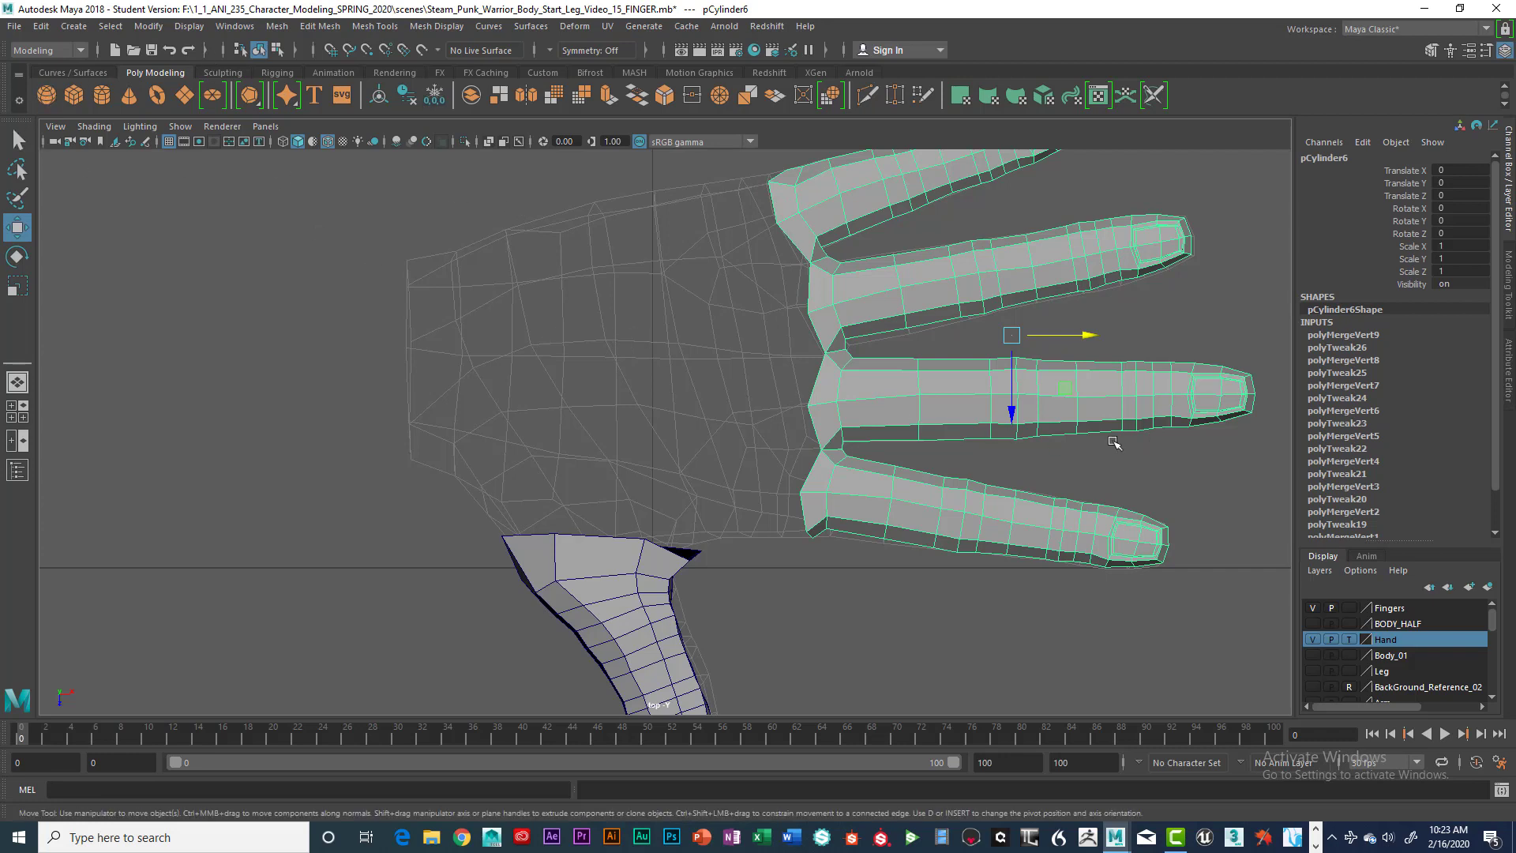
pyautogui.click(1352, 639)
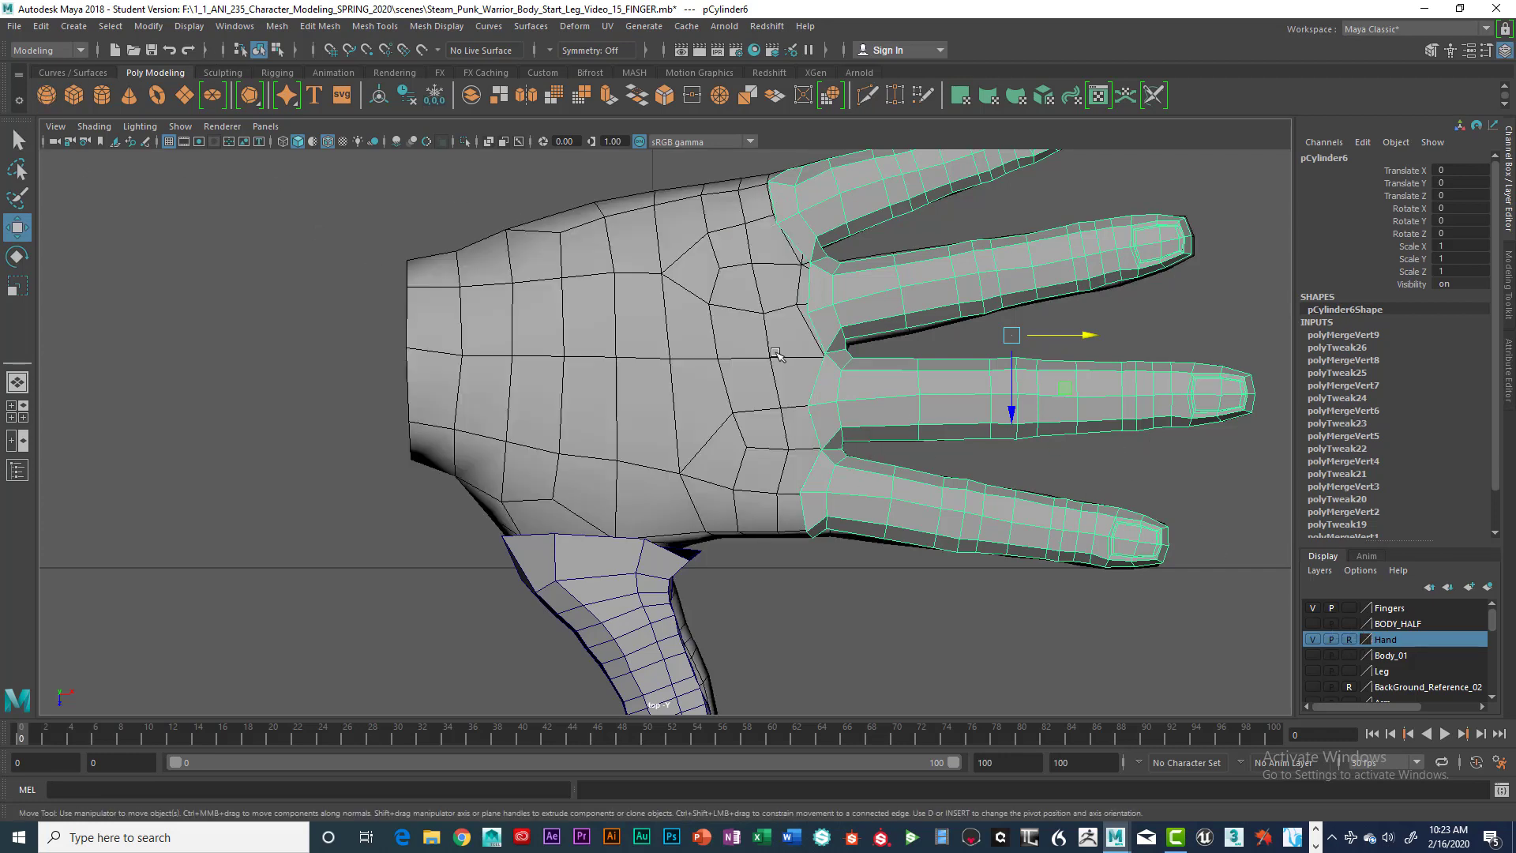
# Step: Shift the whole finger mesh 0.004 along X to compare its bases with the reference palm
pyautogui.keyDown('alt'); pyautogui.moveTo(722, 388); pyautogui.dragTo(669, 346, button='middle'); pyautogui.keyUp('alt')
pyautogui.keyDown('alt'); pyautogui.moveTo(763, 385); pyautogui.dragTo(514, 429, button='right'); pyautogui.keyUp('alt')
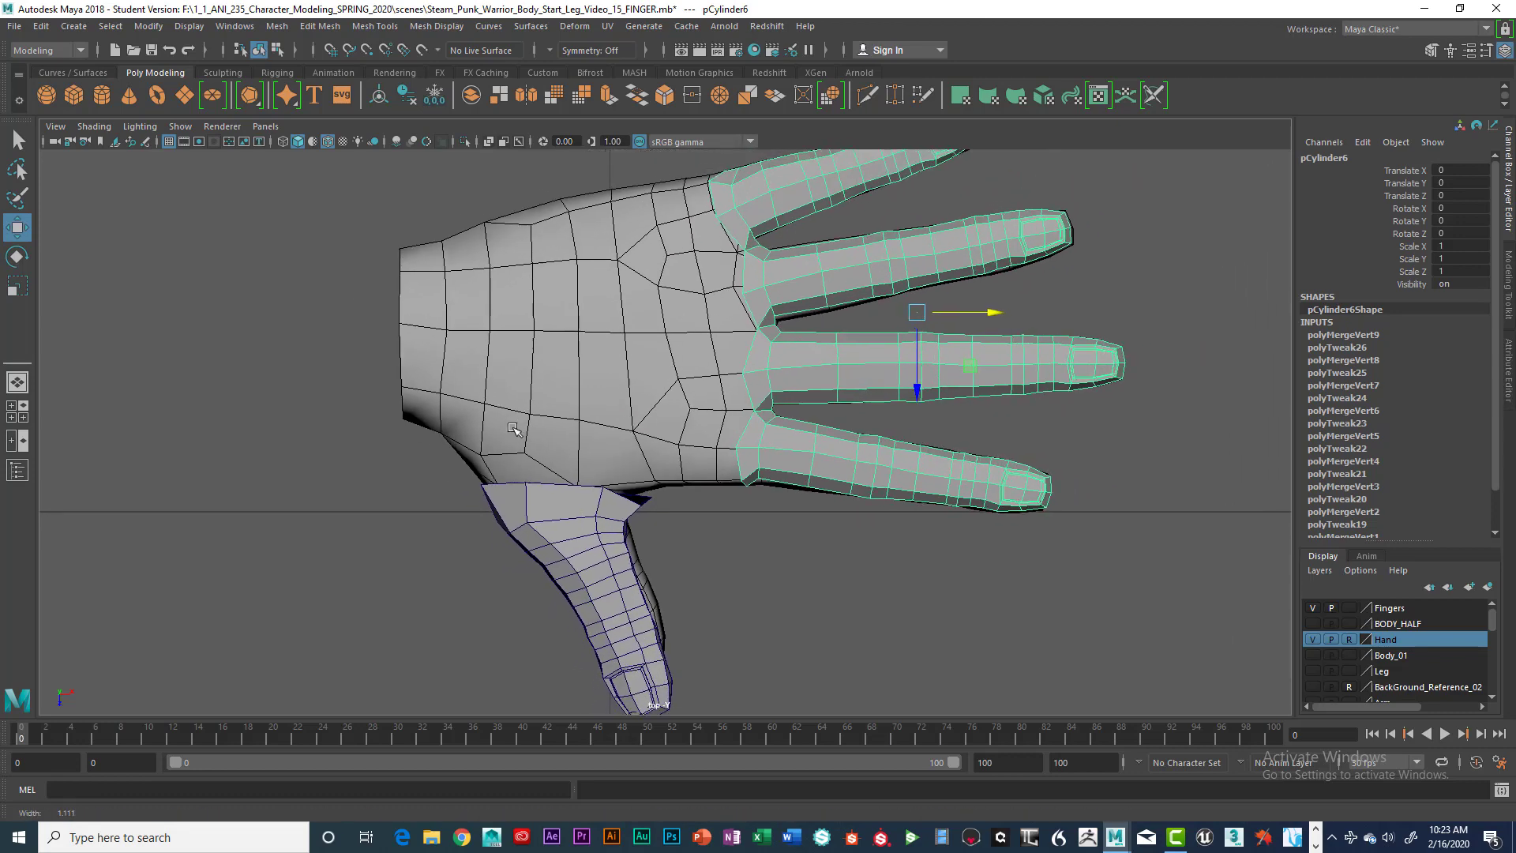
pyautogui.keyDown('alt'); pyautogui.moveTo(536, 431); pyautogui.dragTo(570, 530, button='middle'); pyautogui.keyUp('alt')
pyautogui.keyDown('alt'); pyautogui.moveTo(676, 475); pyautogui.dragTo(646, 465, button='middle'); pyautogui.keyUp('alt')
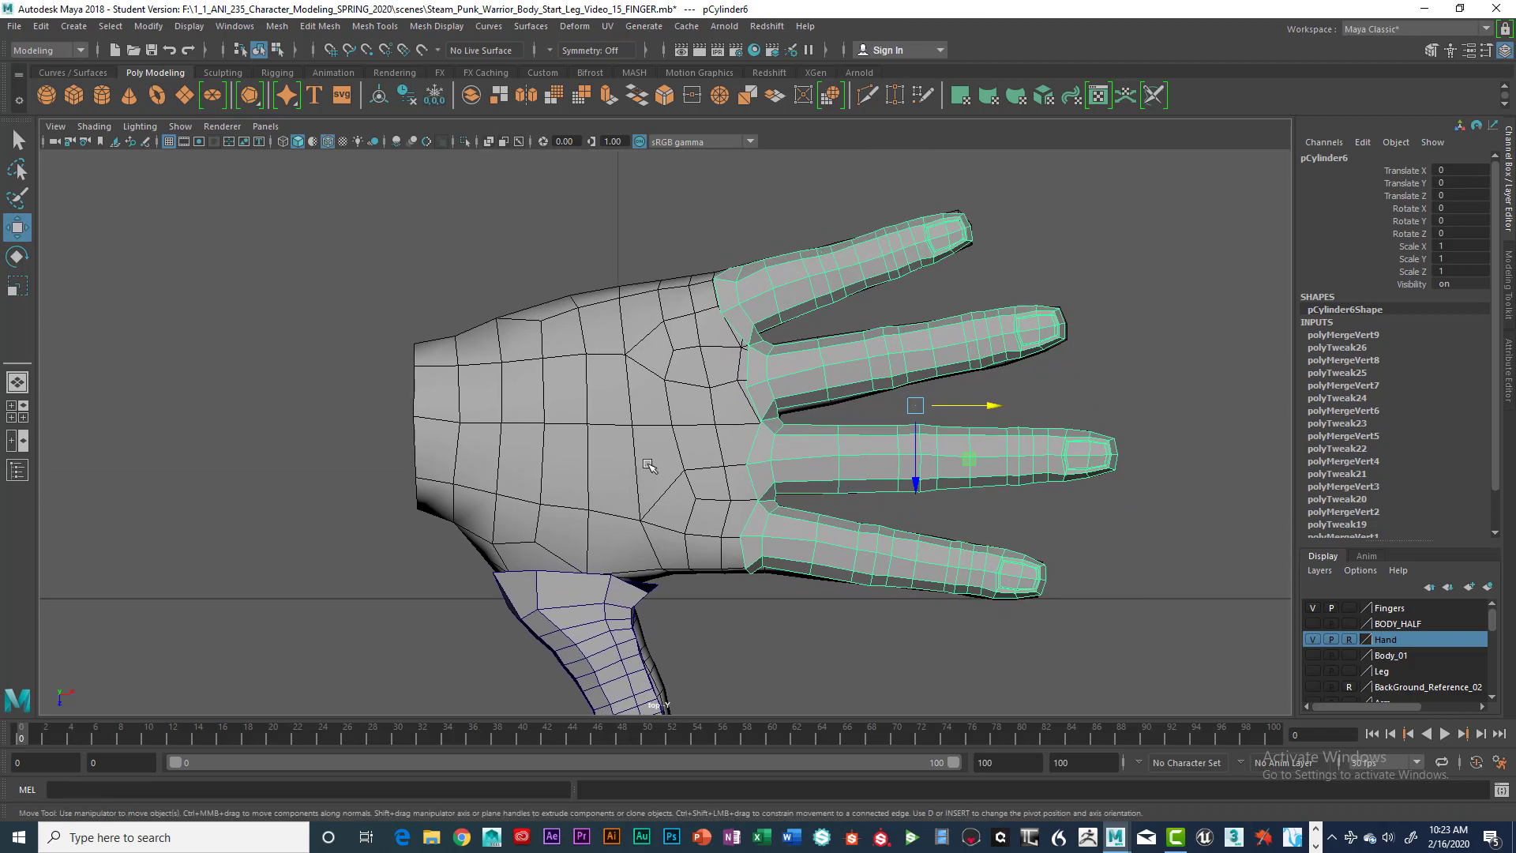
pyautogui.keyDown('alt'); pyautogui.moveTo(651, 466); pyautogui.dragTo(893, 466, button='right'); pyautogui.keyUp('alt')
pyautogui.keyDown('alt'); pyautogui.moveTo(767, 453); pyautogui.dragTo(713, 456, button='middle'); pyautogui.keyUp('alt')
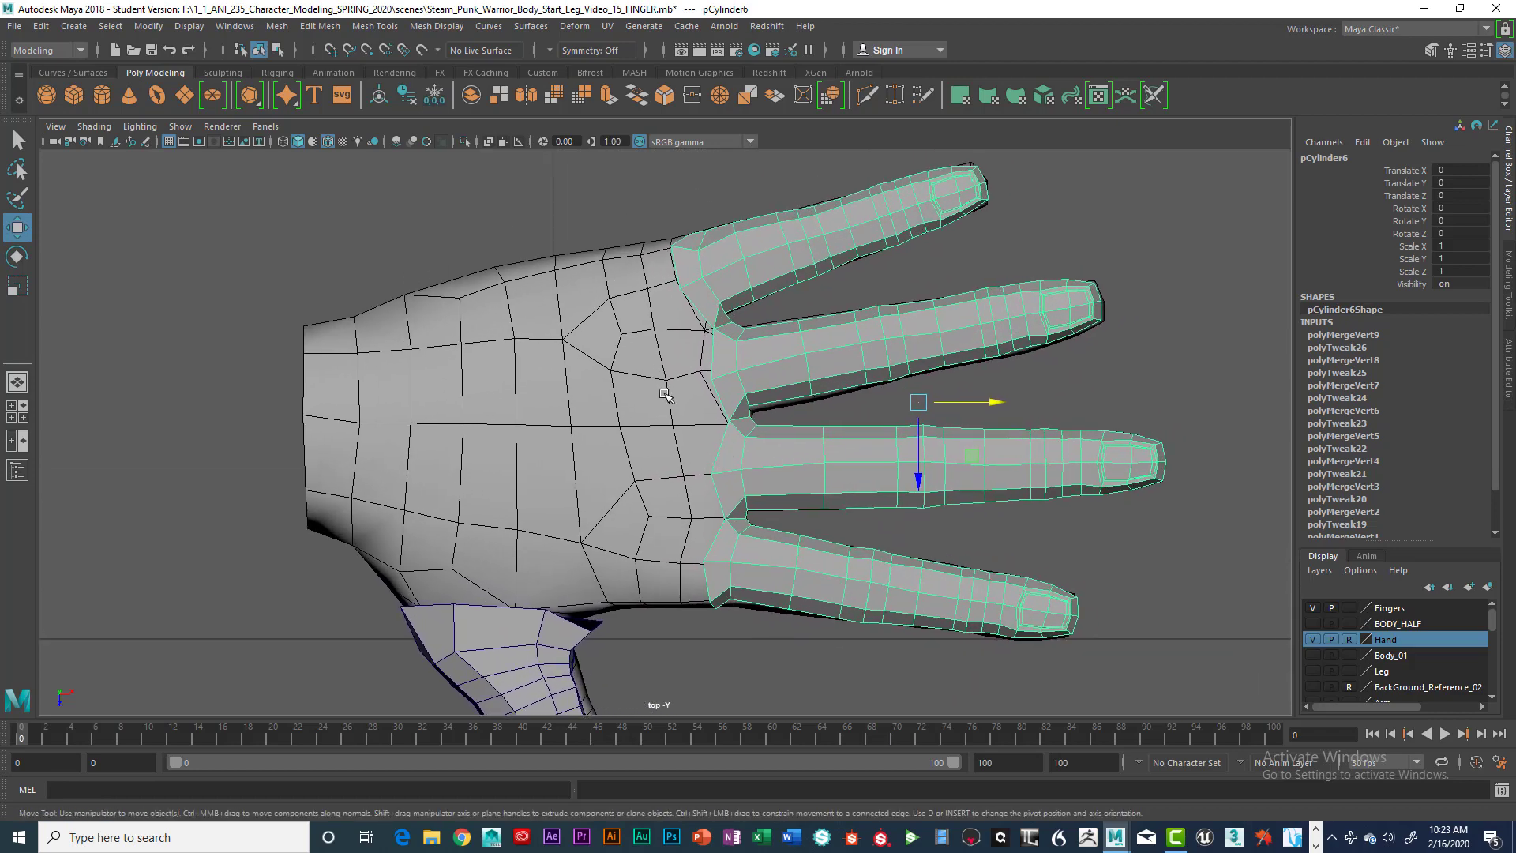
pyautogui.keyDown('alt'); pyautogui.moveTo(665, 395); pyautogui.dragTo(794, 406, button='right'); pyautogui.keyUp('alt')
pyautogui.keyDown('alt'); pyautogui.moveTo(737, 374); pyautogui.dragTo(772, 389, button='middle'); pyautogui.keyUp('alt')
pyautogui.keyDown('alt'); pyautogui.moveTo(707, 406); pyautogui.dragTo(760, 410, button='right'); pyautogui.keyUp('alt')
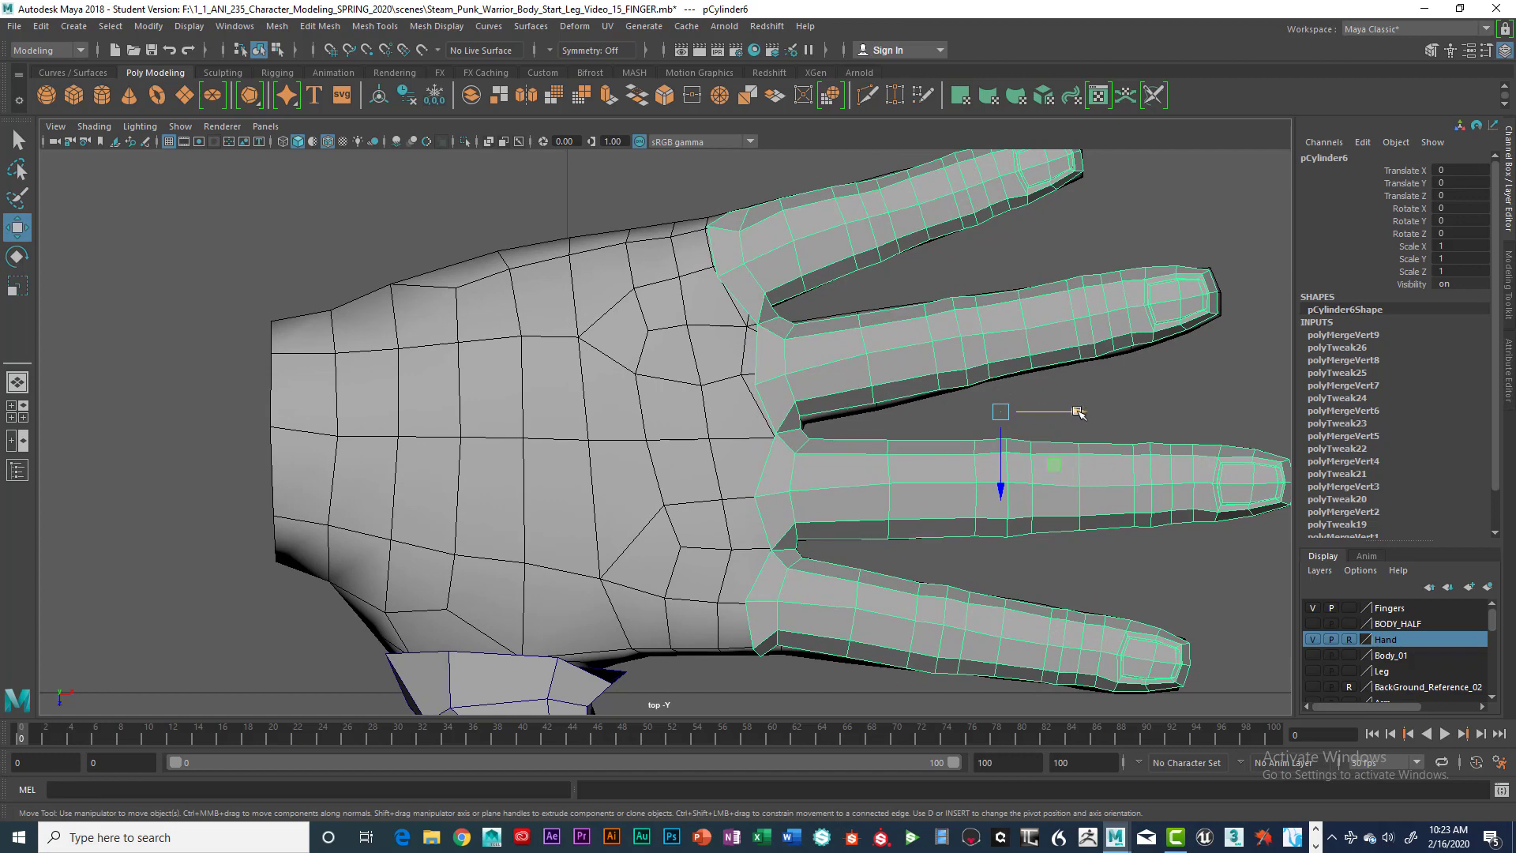
pyautogui.moveTo(1089, 411)
pyautogui.mouseDown()
pyautogui.moveTo(1176, 399)
pyautogui.moveTo(1096, 387)
pyautogui.mouseUp()
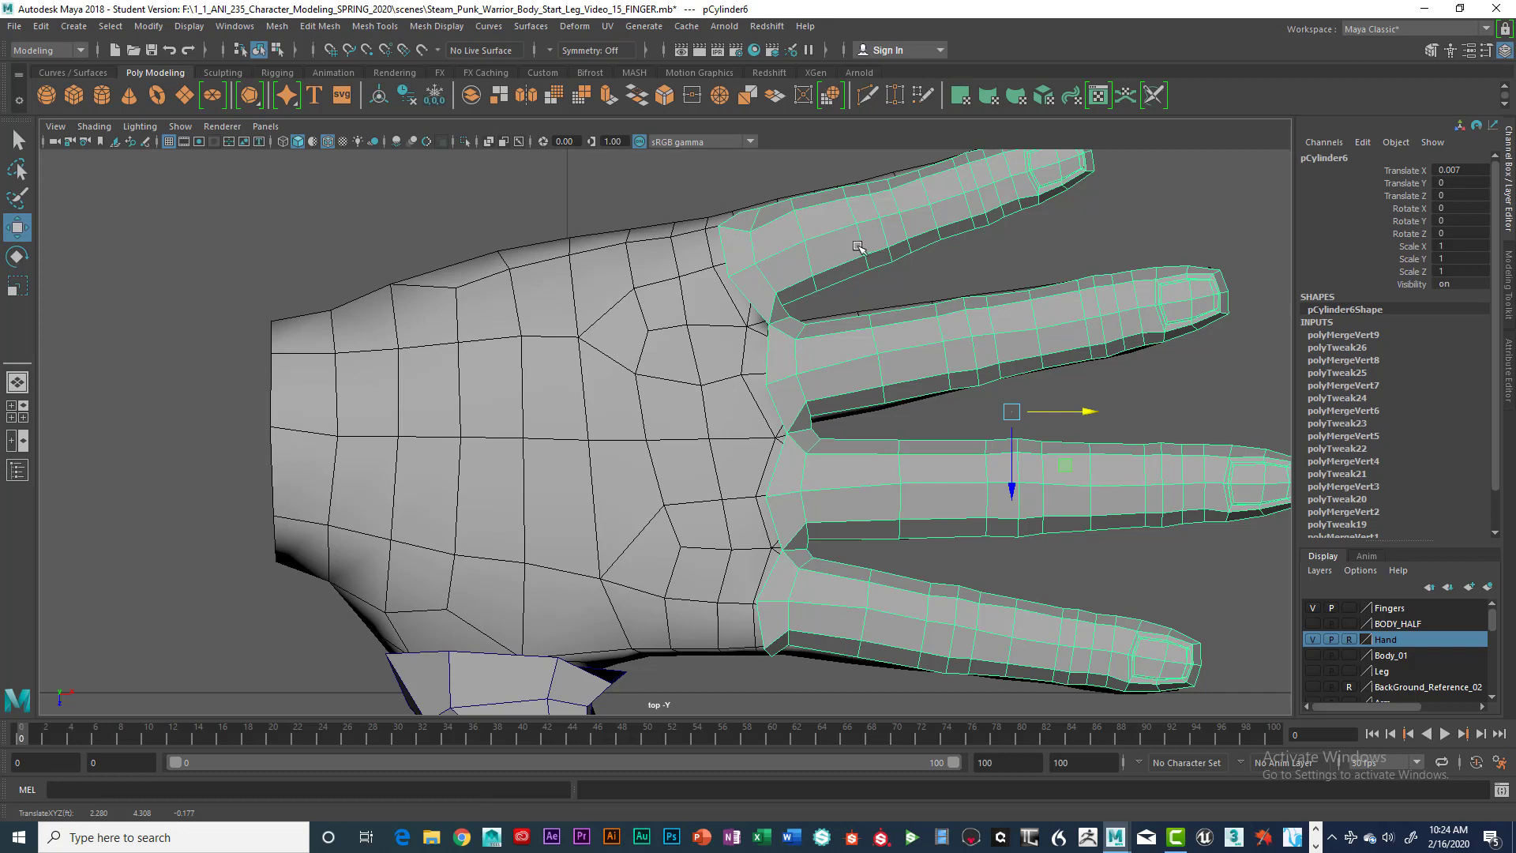
pyautogui.moveTo(1090, 406)
pyautogui.mouseDown()
pyautogui.moveTo(1164, 413)
pyautogui.moveTo(1085, 396)
pyautogui.mouseUp()
# Step: In vertex mode, nudge the outer base vertices of the little and index fingers onto the reference hand's outline
pyautogui.moveTo(762, 209); pyautogui.dragTo(695, 212, button='right')
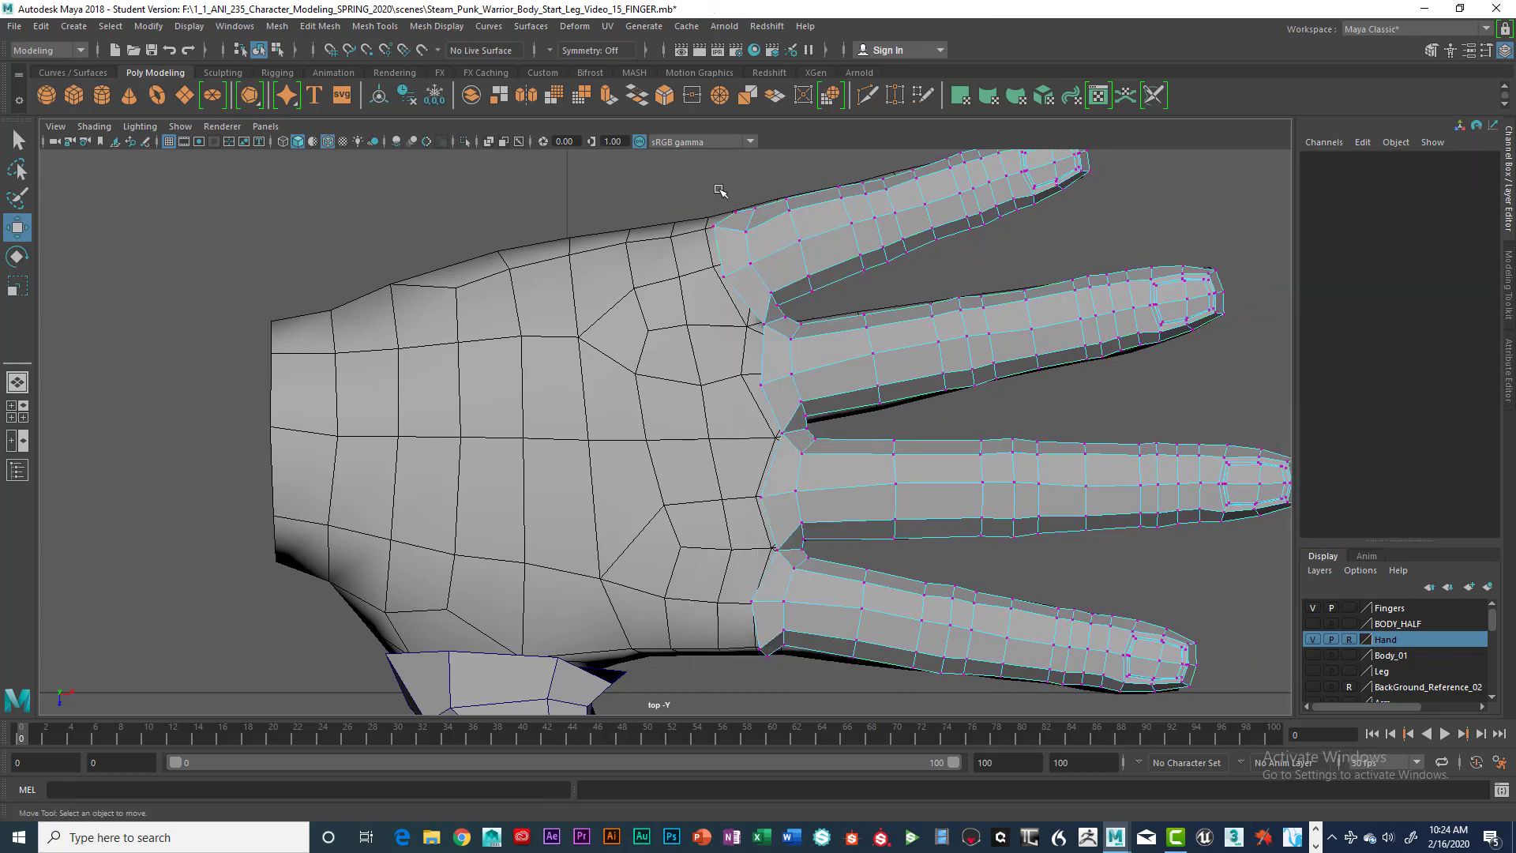
pyautogui.click(735, 212)
pyautogui.click(713, 215)
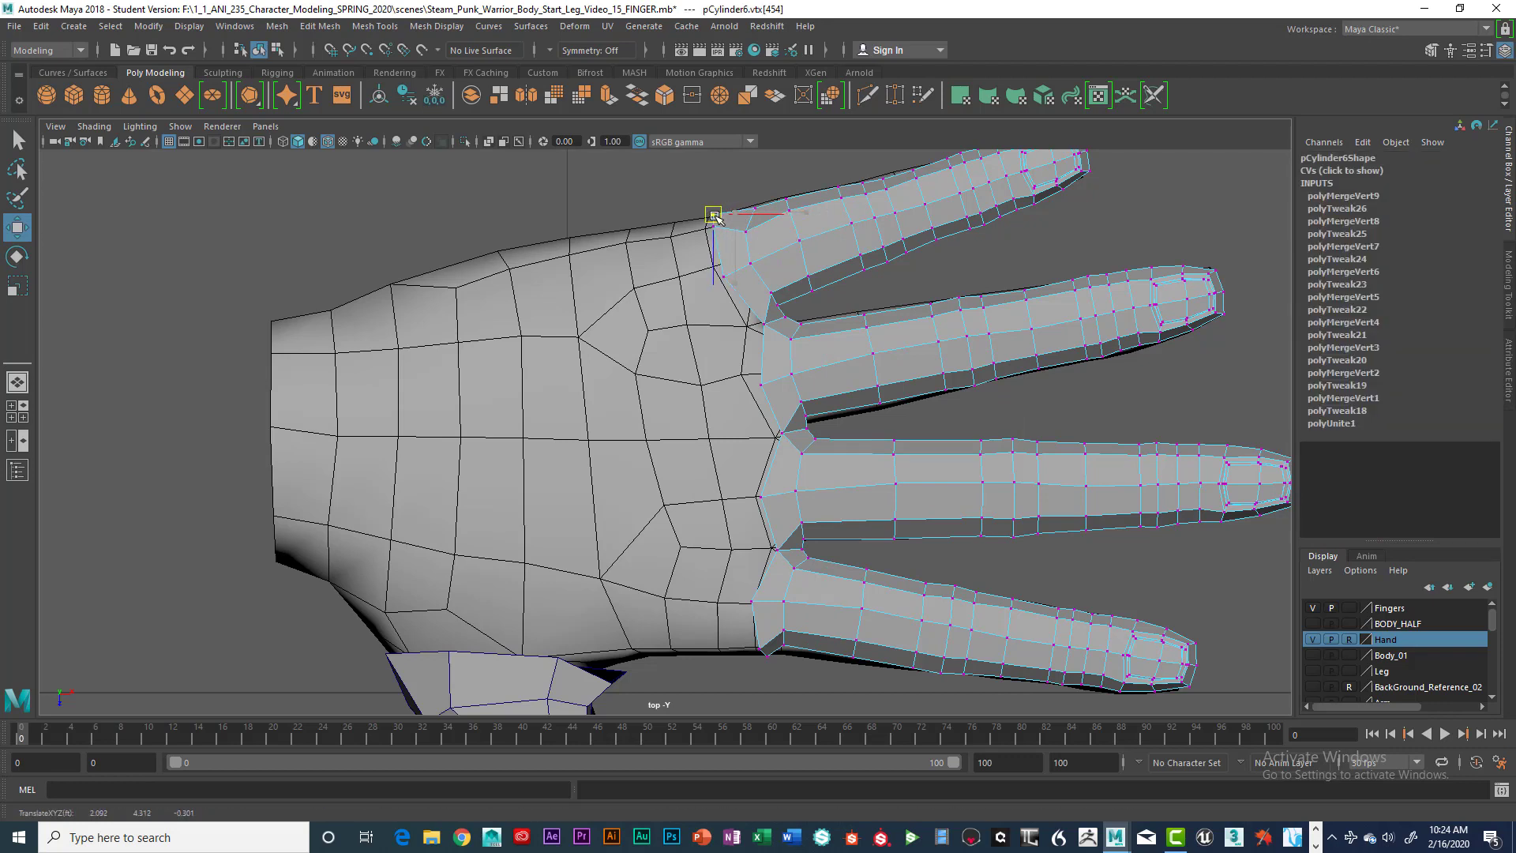
pyautogui.moveTo(713, 214); pyautogui.dragTo(718, 211)
pyautogui.click(758, 645)
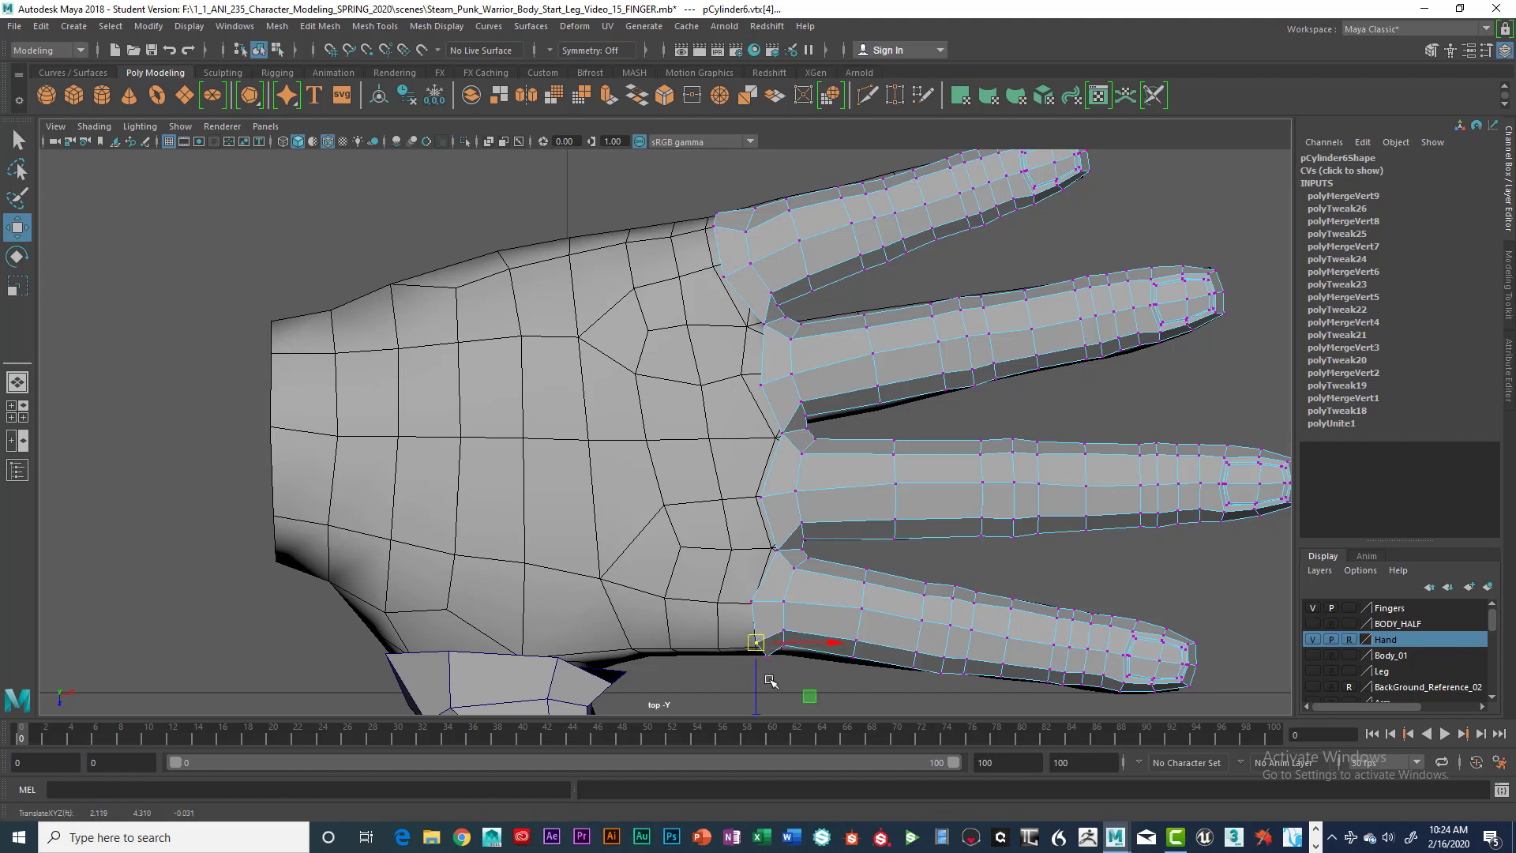
pyautogui.click(772, 660)
pyautogui.moveTo(772, 658); pyautogui.dragTo(763, 651)
pyautogui.click(760, 658)
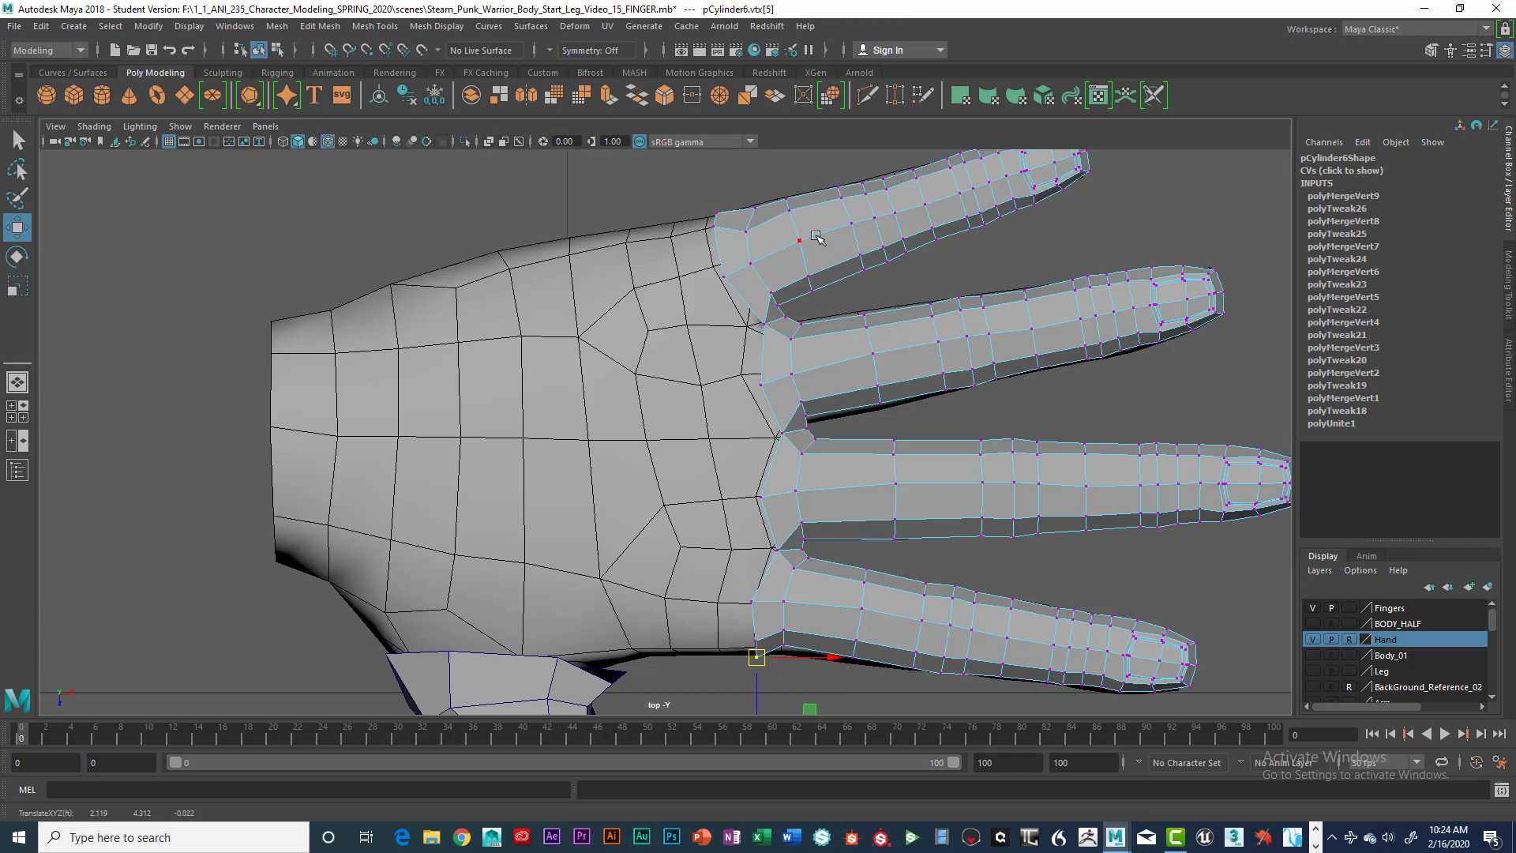
# Step: Return to object mode and move the finger mesh back to Translate X 0
pyautogui.moveTo(816, 237); pyautogui.dragTo(868, 338, button='right')
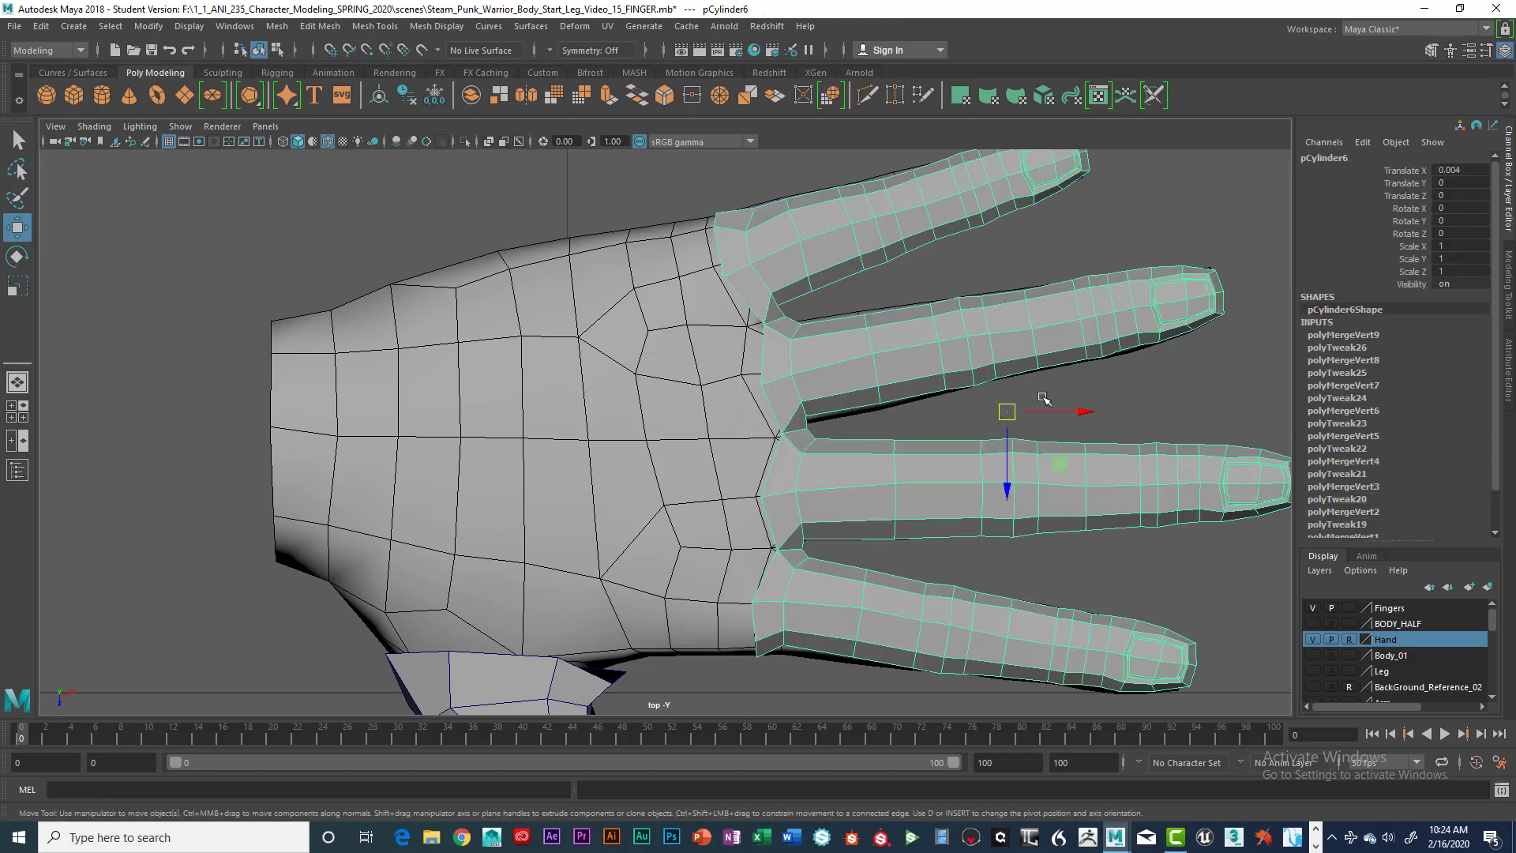
pyautogui.click(1062, 403)
pyautogui.click(957, 355)
pyautogui.moveTo(1089, 412); pyautogui.dragTo(1084, 412)
# Step: In vertex mode, align the ring finger's base vertex and its joint with the little finger to the reference palm's edges
pyautogui.scroll(6, 1078, 409)
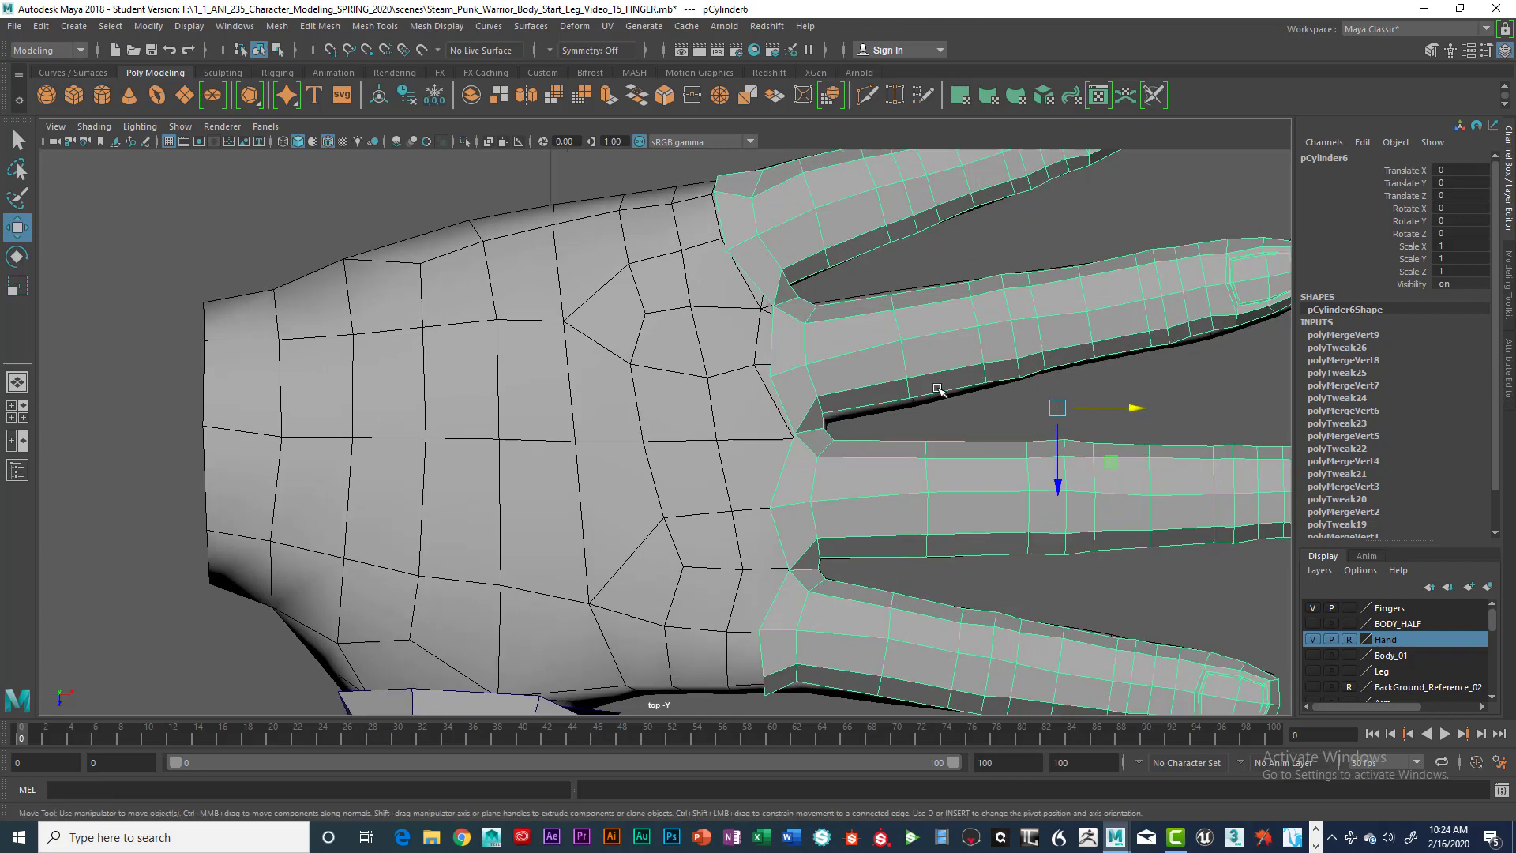
pyautogui.keyDown('alt'); pyautogui.moveTo(921, 321); pyautogui.dragTo(909, 400, button='middle'); pyautogui.keyUp('alt')
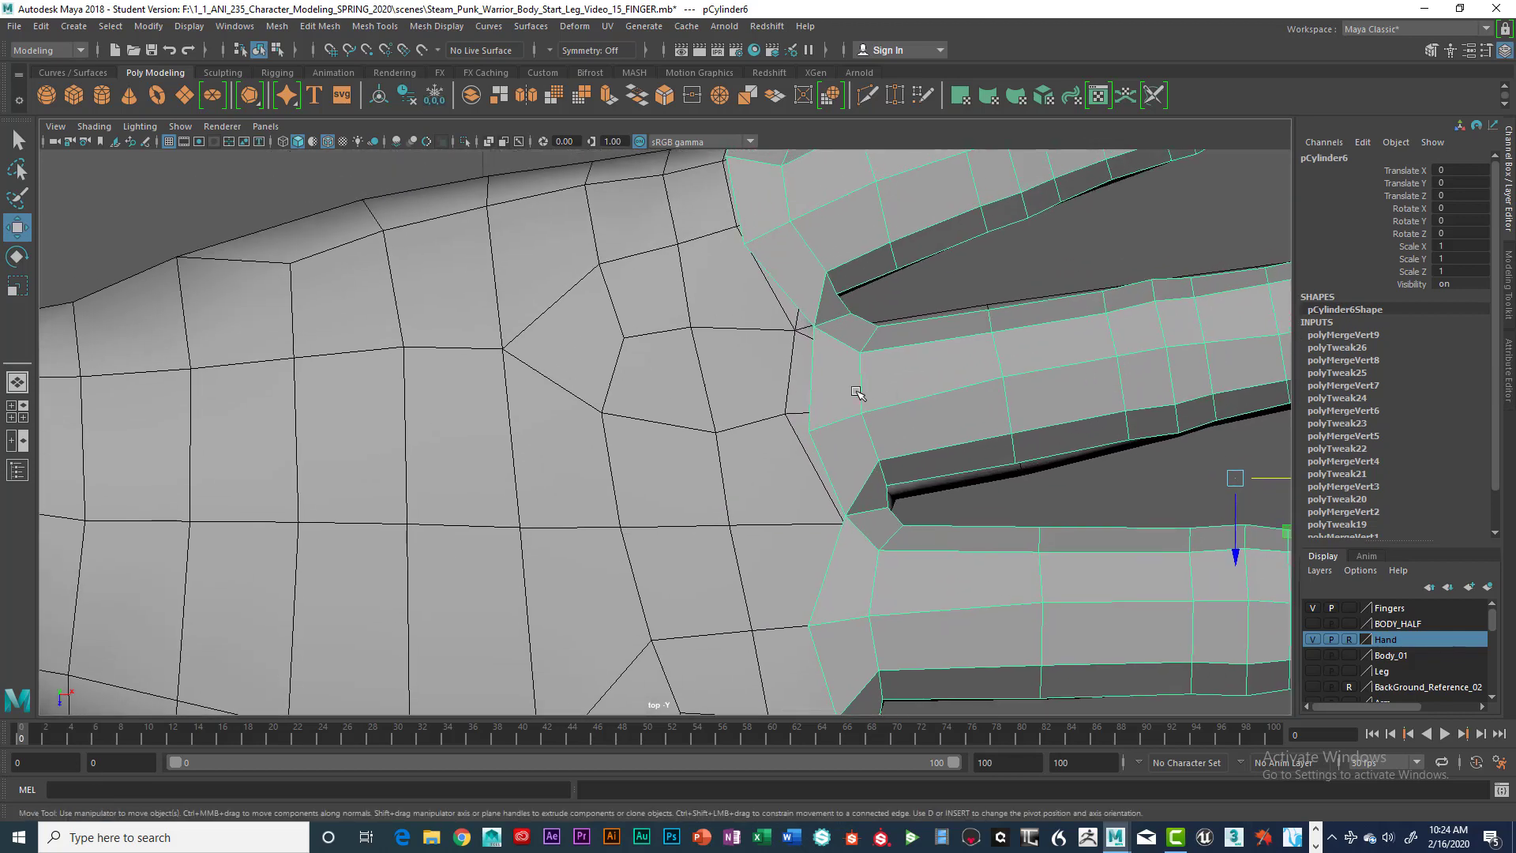
pyautogui.moveTo(829, 382); pyautogui.dragTo(758, 384, button='right')
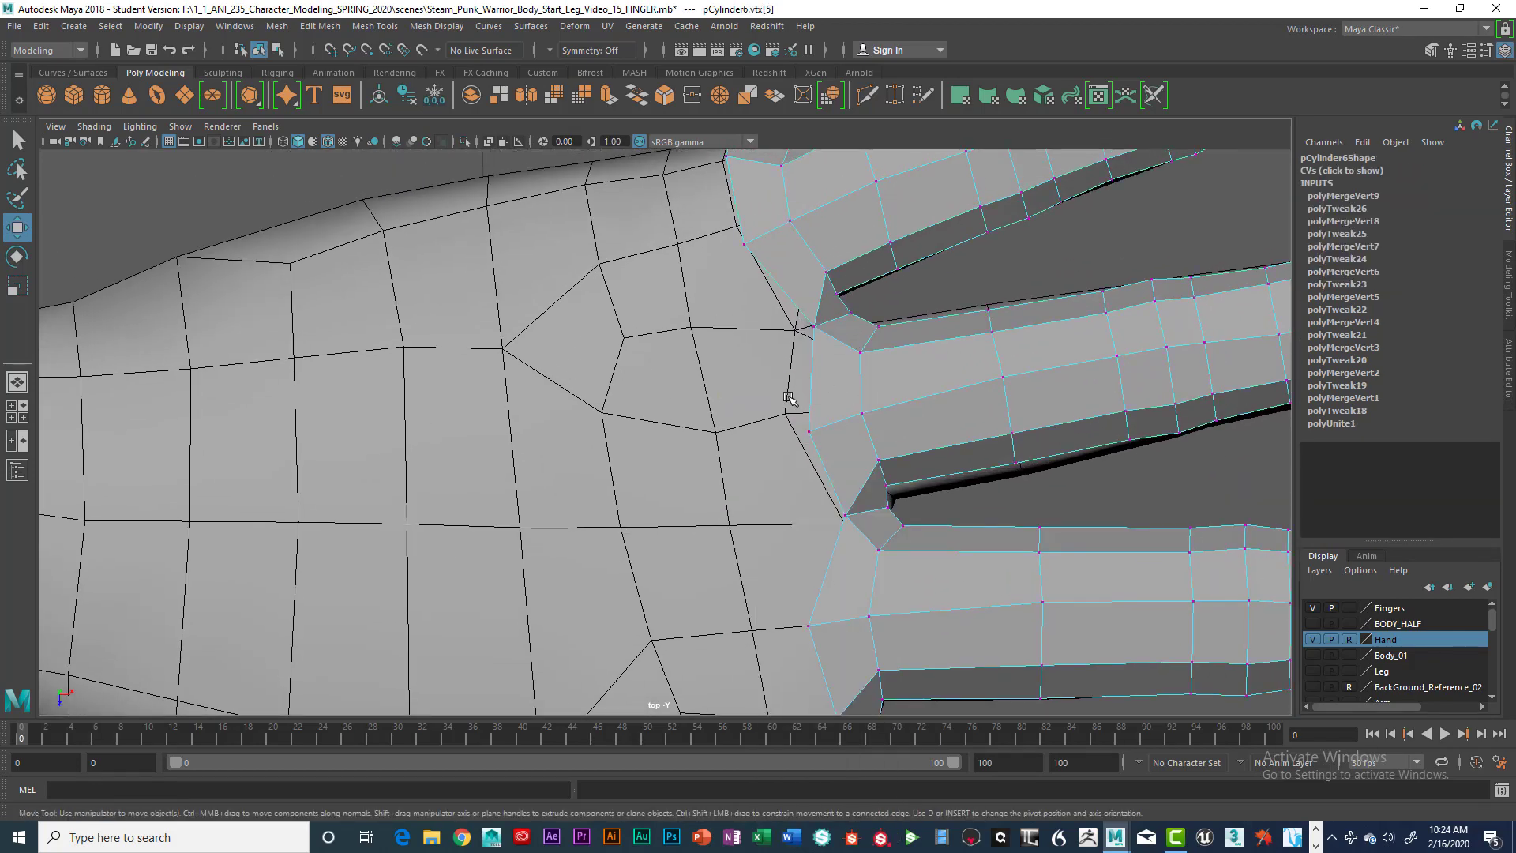
pyautogui.moveTo(788, 395)
pyautogui.mouseDown()
pyautogui.moveTo(839, 461)
pyautogui.moveTo(782, 417)
pyautogui.mouseUp()
pyautogui.moveTo(799, 310)
pyautogui.mouseDown()
pyautogui.moveTo(823, 338)
pyautogui.moveTo(790, 329)
pyautogui.mouseUp()
# Step: Align the little finger's base vertices, including the outer ones, with the edges of the reference palm
pyautogui.keyDown('alt'); pyautogui.moveTo(780, 263); pyautogui.dragTo(821, 363, button='middle'); pyautogui.keyUp('alt')
pyautogui.moveTo(767, 328); pyautogui.dragTo(803, 362)
pyautogui.moveTo(786, 343); pyautogui.dragTo(779, 325)
pyautogui.keyDown('alt'); pyautogui.moveTo(787, 258); pyautogui.dragTo(803, 313, button='middle'); pyautogui.keyUp('alt')
pyautogui.moveTo(773, 304); pyautogui.dragTo(785, 320)
pyautogui.click(786, 296)
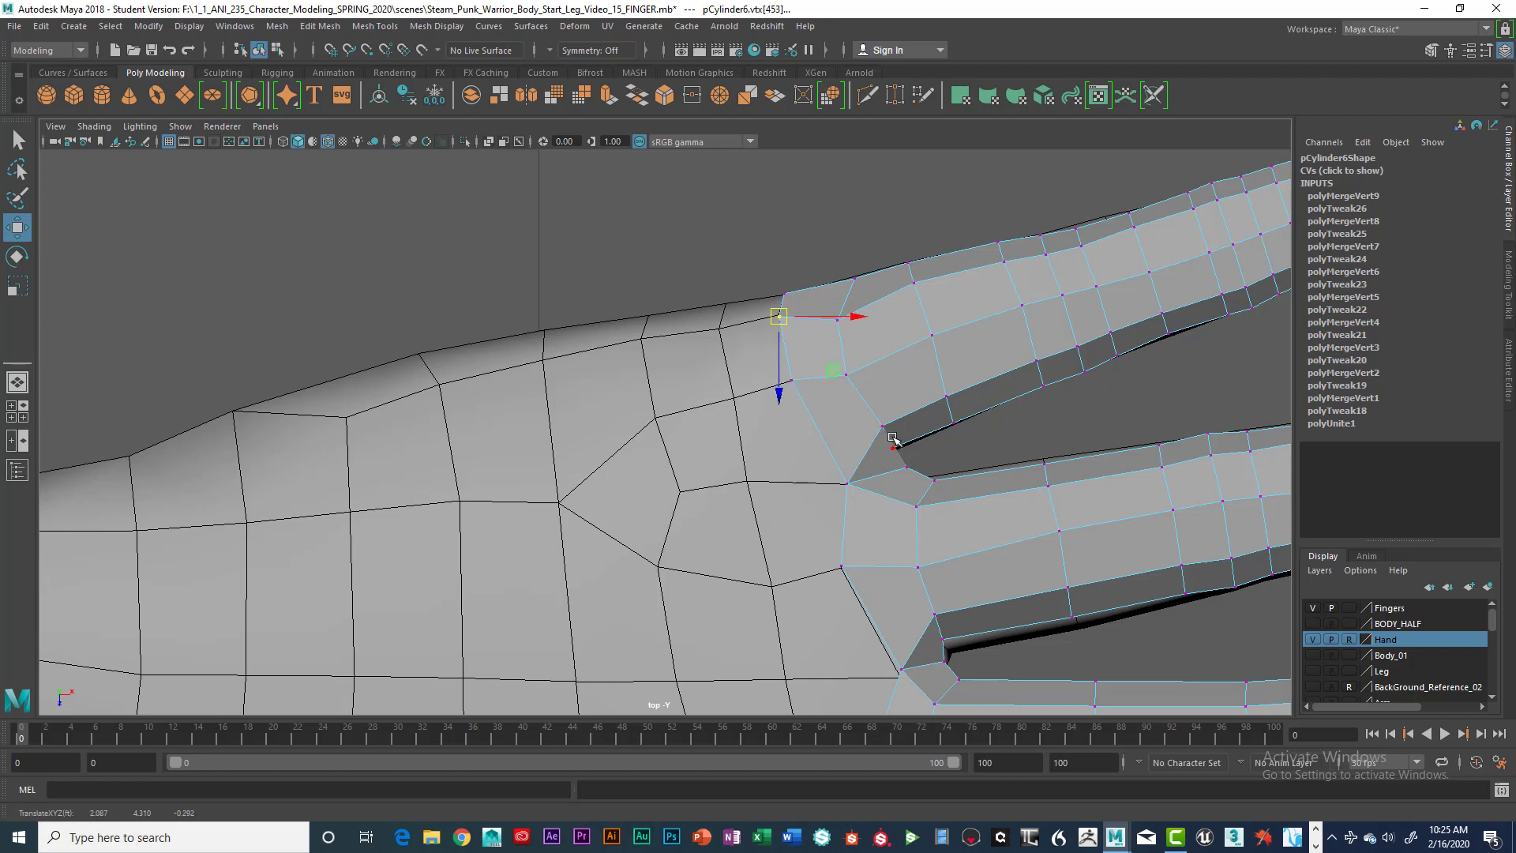
# Step: Align the vertex between the ring and middle fingers and the middle finger's base vertex with the reference palm's topology
pyautogui.keyDown('alt'); pyautogui.moveTo(893, 439); pyautogui.dragTo(869, 242, button='middle'); pyautogui.keyUp('alt')
pyautogui.click(869, 469)
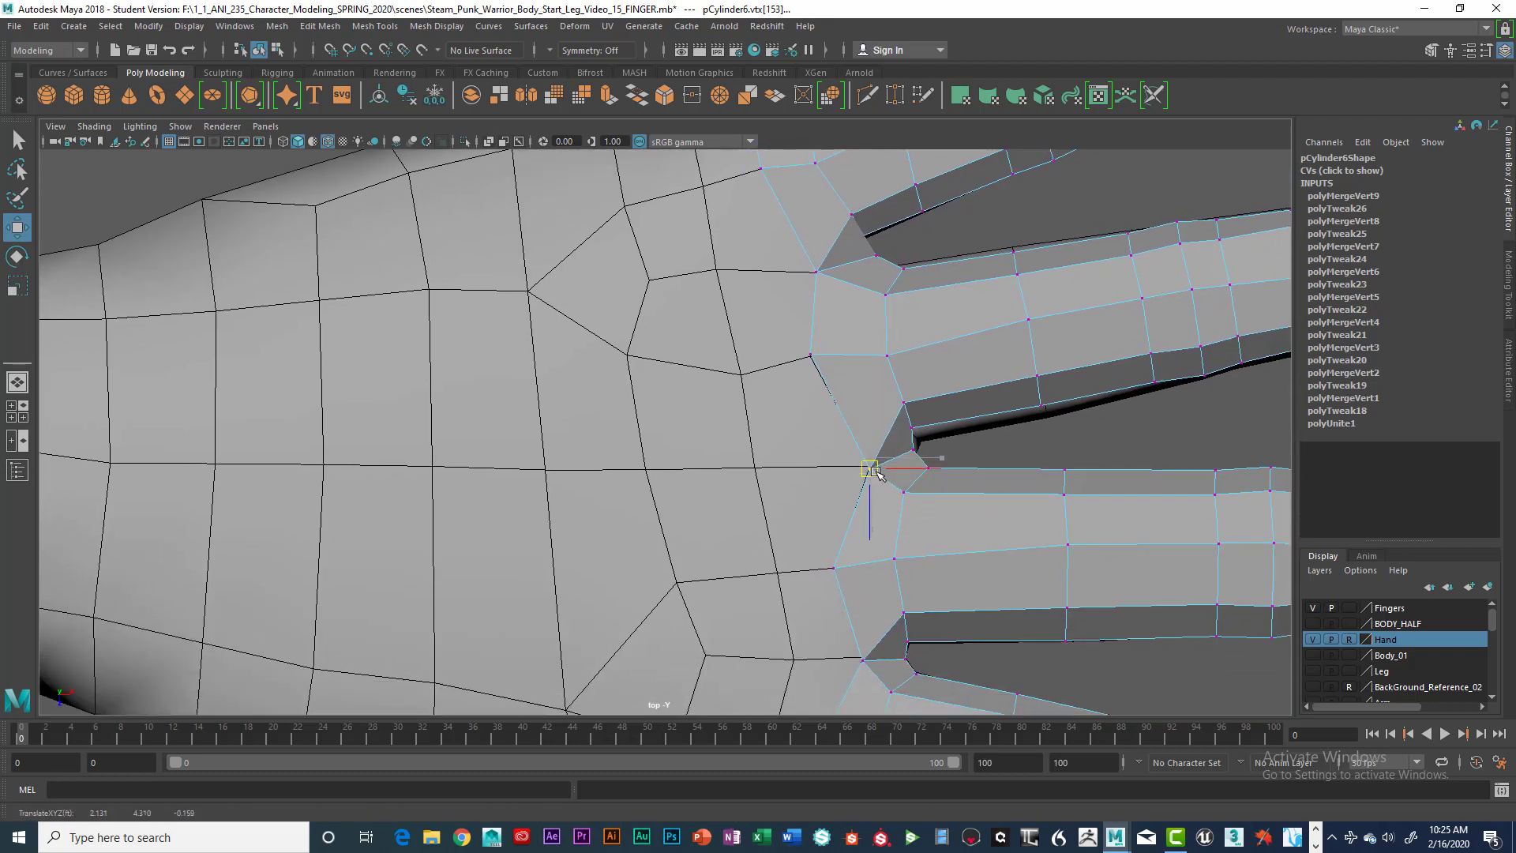
pyautogui.moveTo(875, 471); pyautogui.dragTo(875, 469)
pyautogui.keyDown('alt'); pyautogui.moveTo(892, 499); pyautogui.dragTo(920, 381, button='middle'); pyautogui.keyUp('alt')
pyautogui.moveTo(845, 444); pyautogui.dragTo(870, 461)
pyautogui.moveTo(864, 451)
pyautogui.mouseDown()
pyautogui.moveTo(880, 444)
pyautogui.moveTo(866, 450)
pyautogui.mouseUp()
# Step: Align the joint vertices between the middle and index finger bases with the reference palm, undoing the misplaced vertex move
pyautogui.moveTo(876, 525); pyautogui.dragTo(968, 555)
pyautogui.click(1000, 545)
pyautogui.click(891, 543)
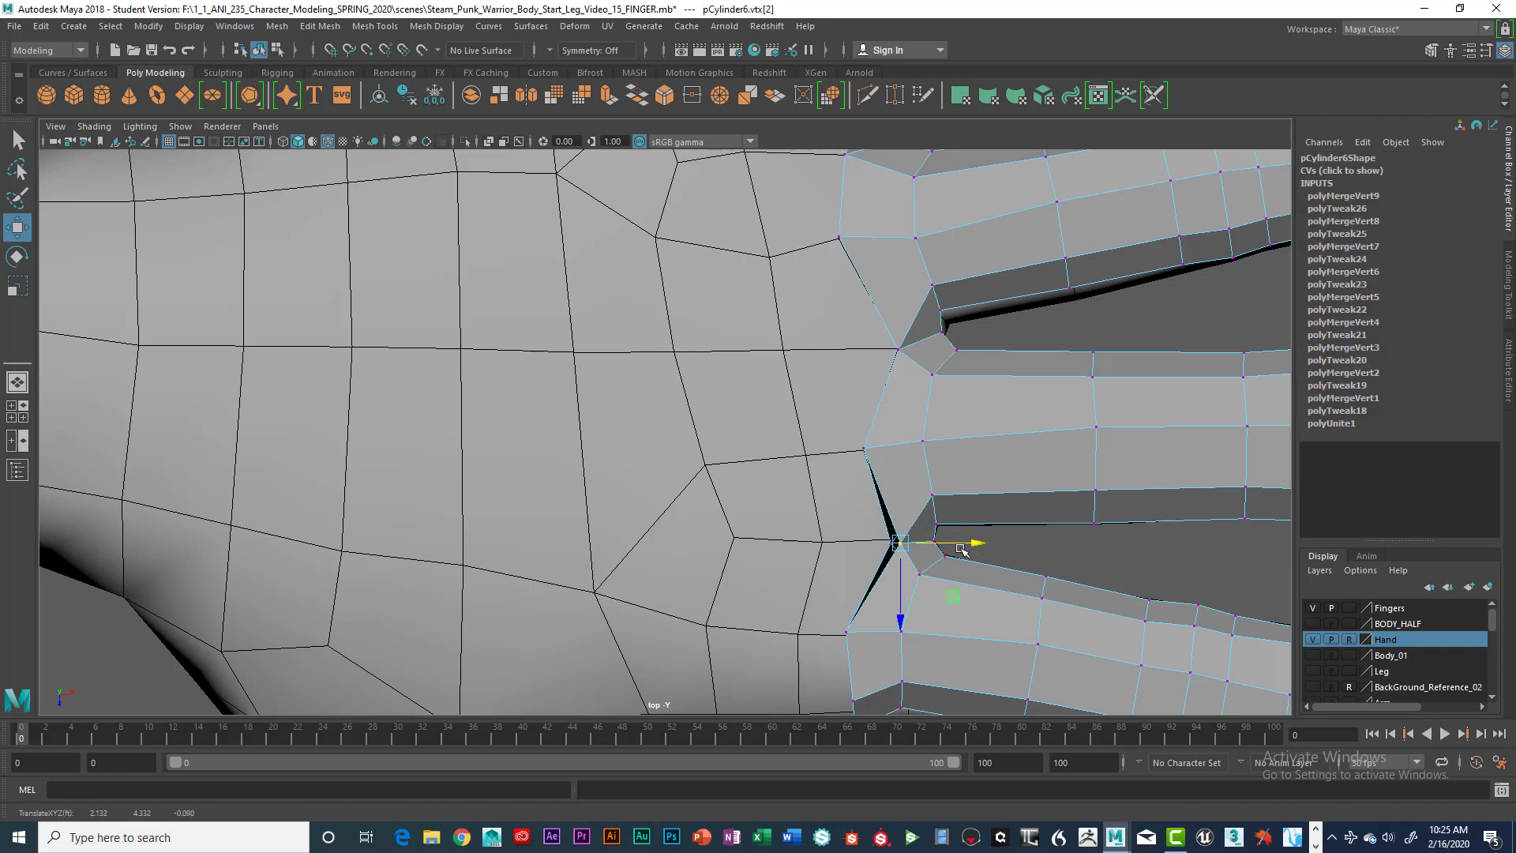
pyautogui.hotkey('ctrl', 'z')
pyautogui.moveTo(873, 519); pyautogui.dragTo(898, 542)
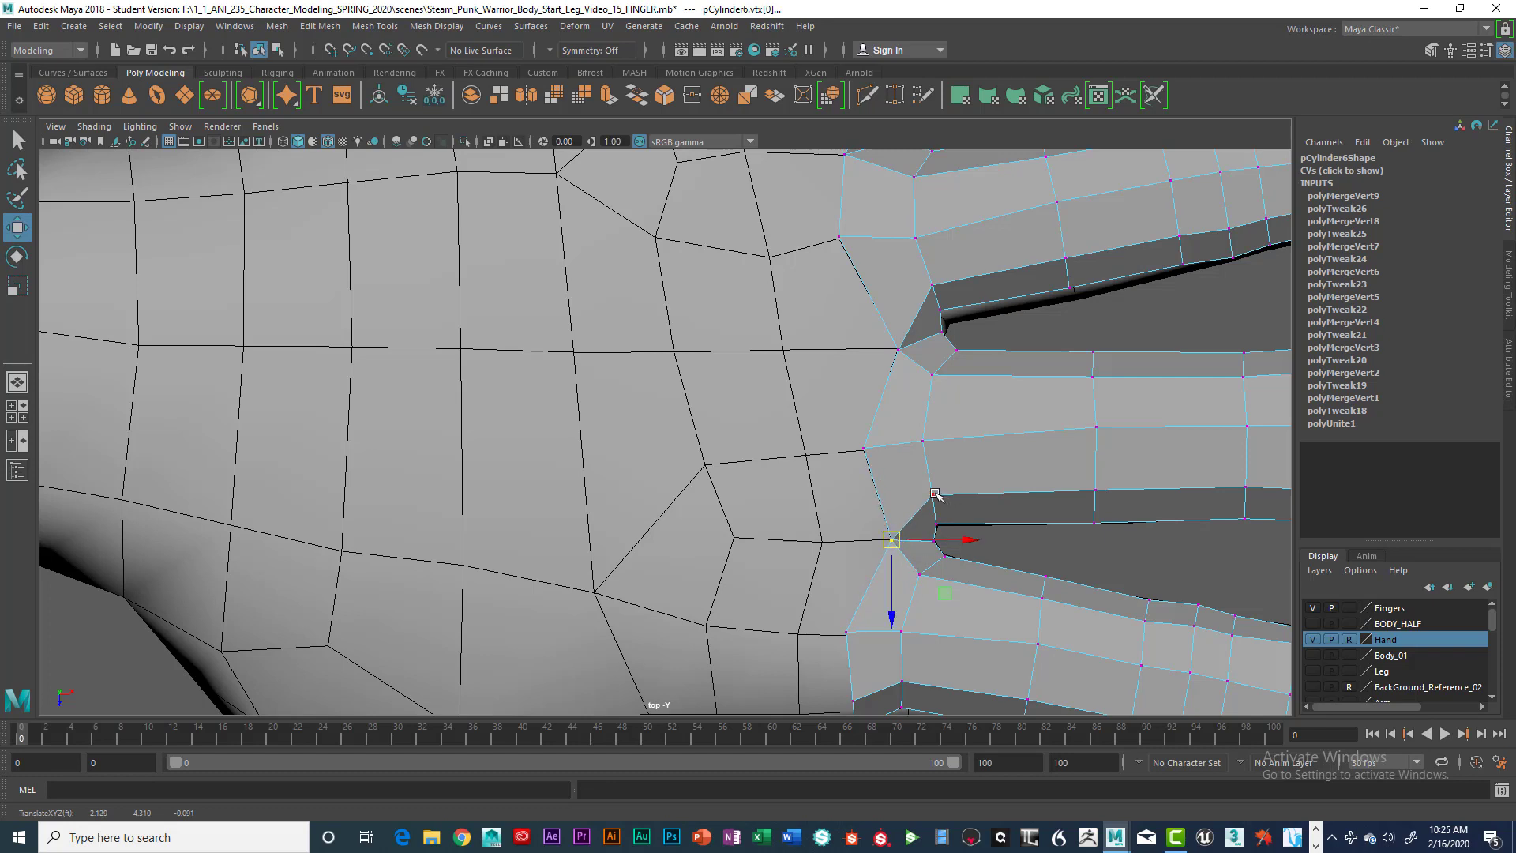
# Step: Align the index finger's base vertices and its outer corner vertex with the reference palm's edges and outline
pyautogui.keyDown('alt'); pyautogui.moveTo(935, 494); pyautogui.dragTo(949, 358, button='middle'); pyautogui.keyUp('alt')
pyautogui.moveTo(851, 468); pyautogui.dragTo(872, 518)
pyautogui.moveTo(861, 495); pyautogui.dragTo(890, 575)
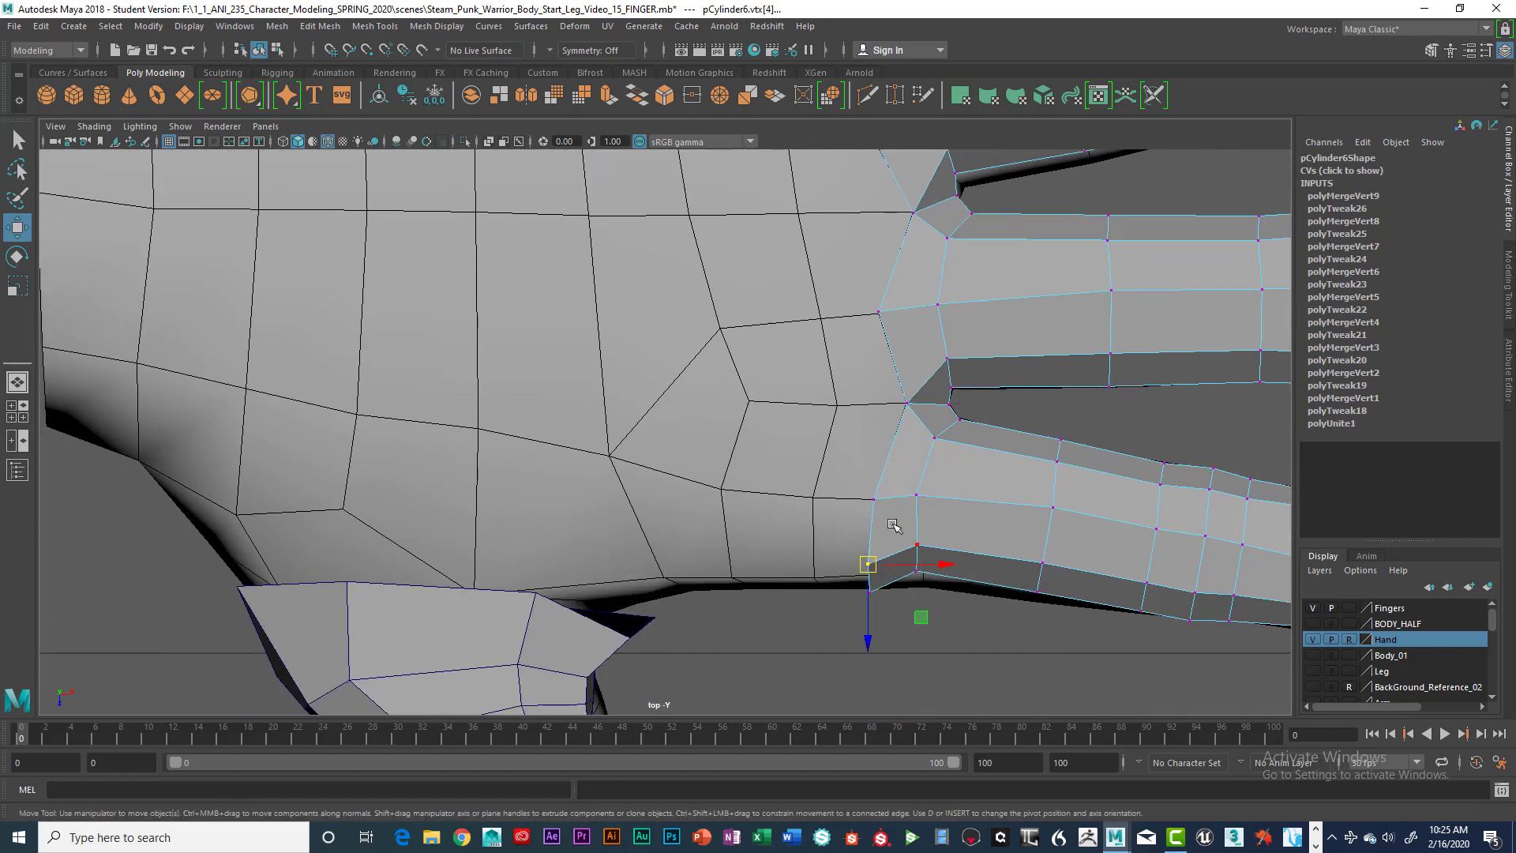
pyautogui.keyDown('alt'); pyautogui.moveTo(893, 526); pyautogui.dragTo(905, 391, button='middle'); pyautogui.keyUp('alt')
pyautogui.moveTo(889, 418); pyautogui.dragTo(898, 455)
pyautogui.click(885, 456)
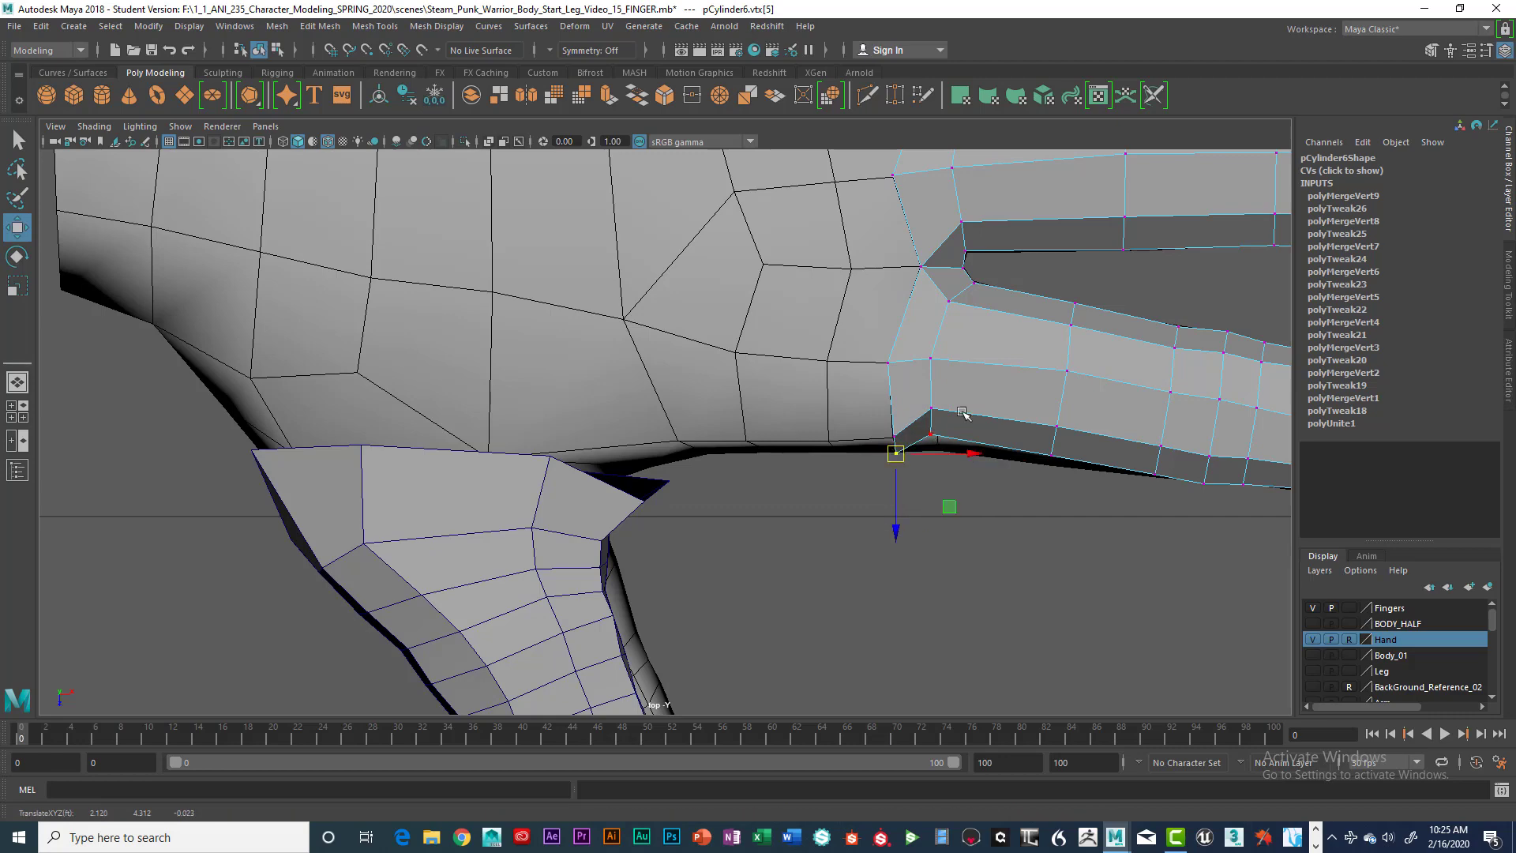
pyautogui.scroll(-5, 916, 435)
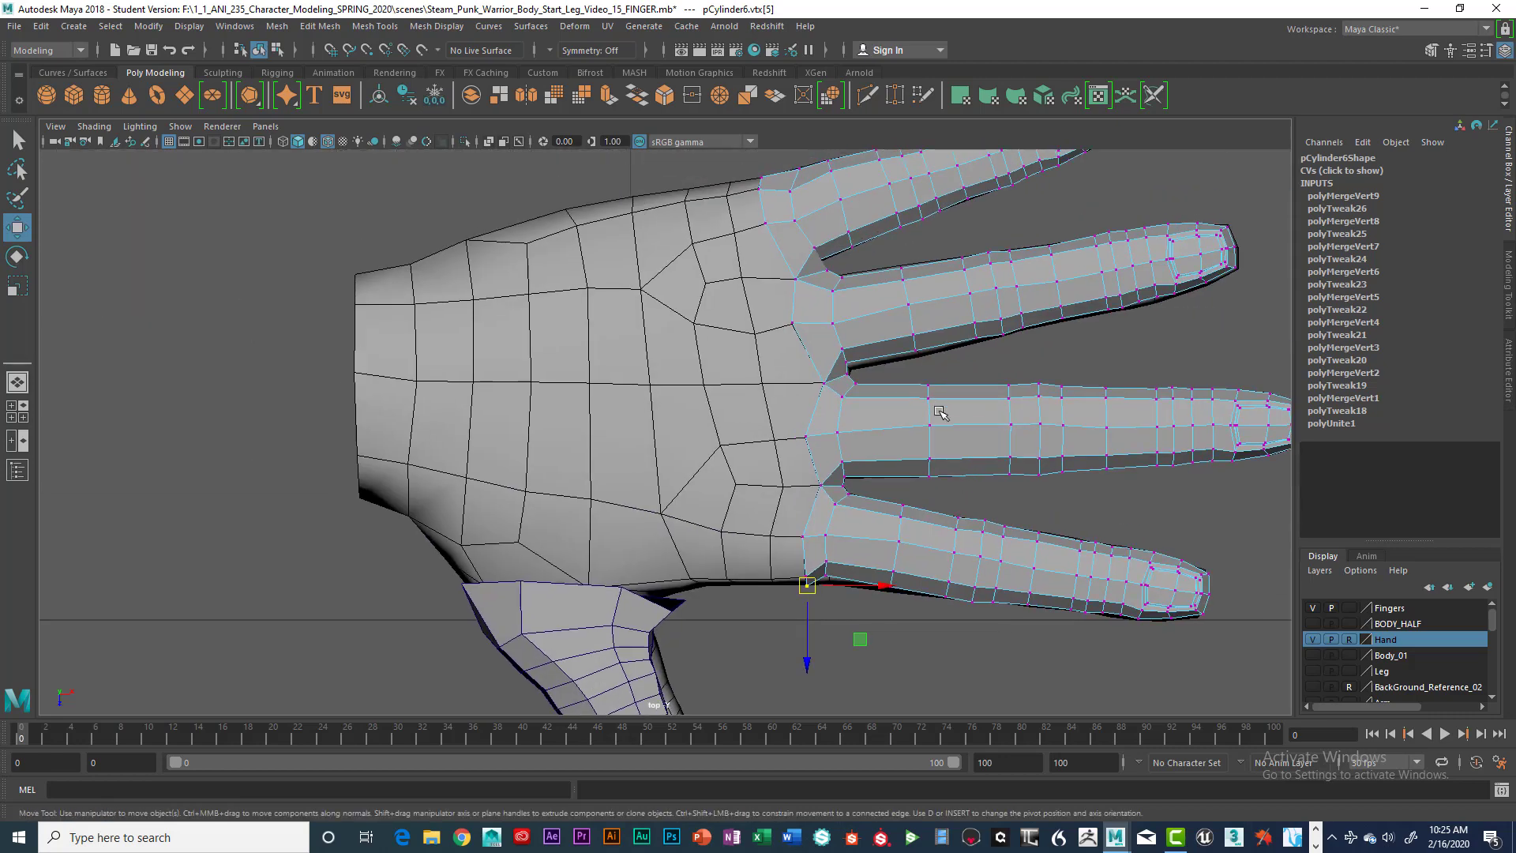
pyautogui.keyDown('alt'); pyautogui.moveTo(939, 411); pyautogui.dragTo(953, 475, button='middle'); pyautogui.keyUp('alt')
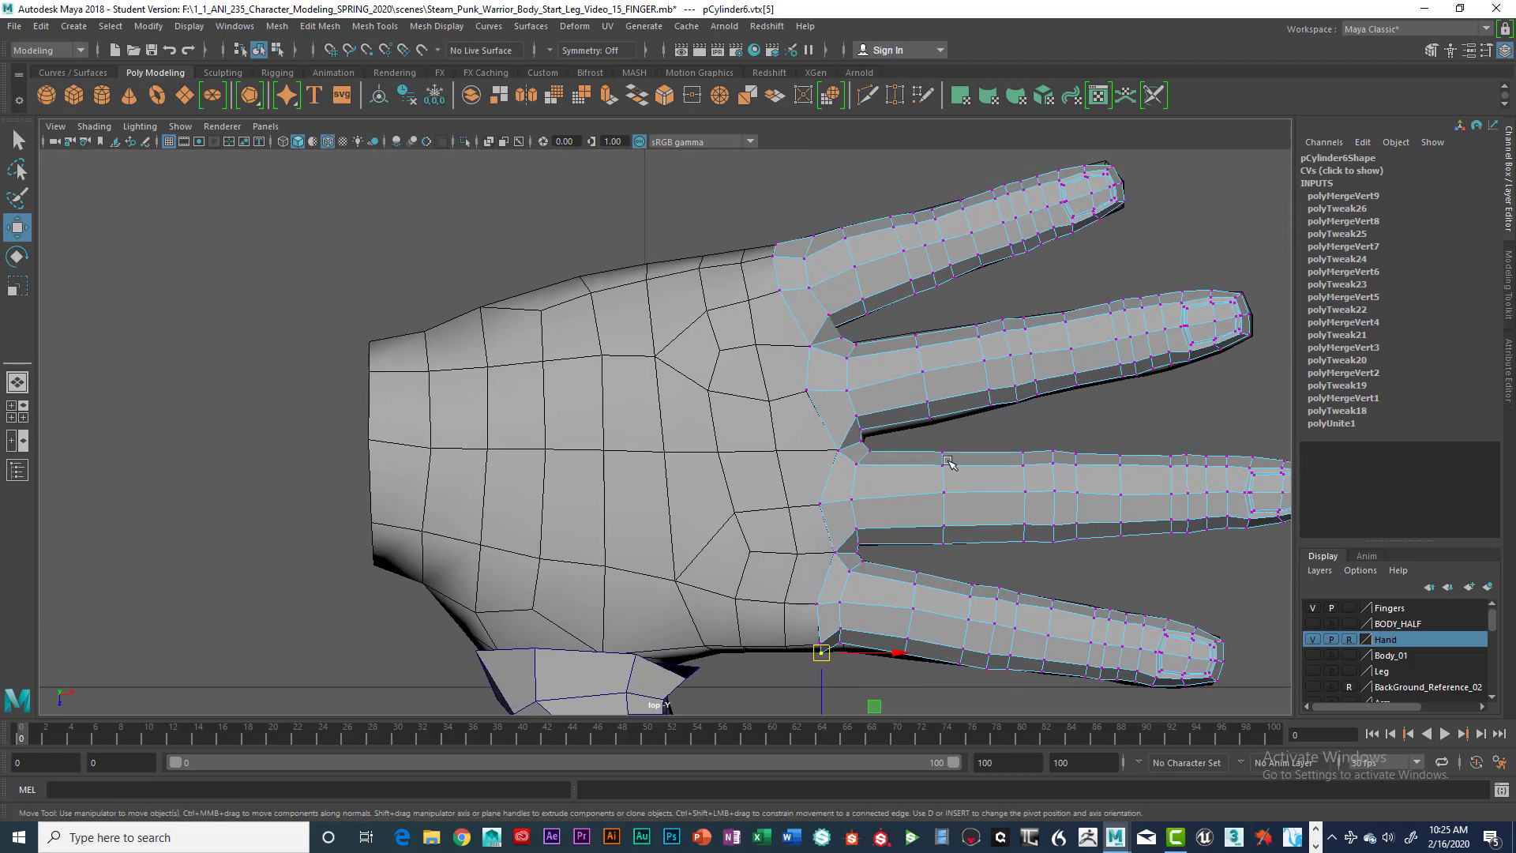
pyautogui.scroll(1, 952, 471)
pyautogui.keyDown('alt'); pyautogui.moveTo(850, 274); pyautogui.dragTo(872, 276, button='middle'); pyautogui.keyUp('alt')
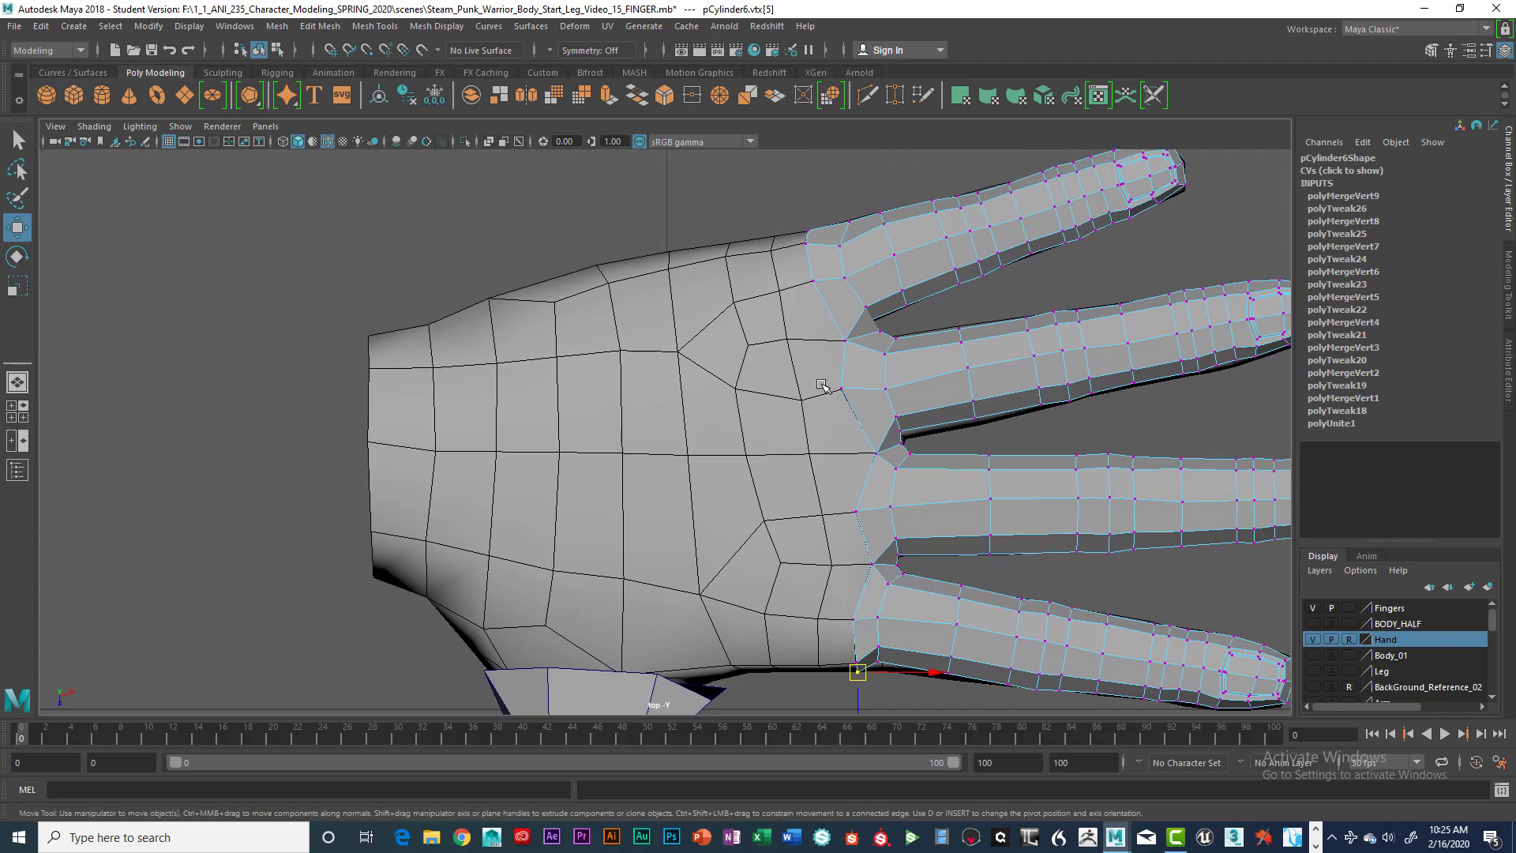